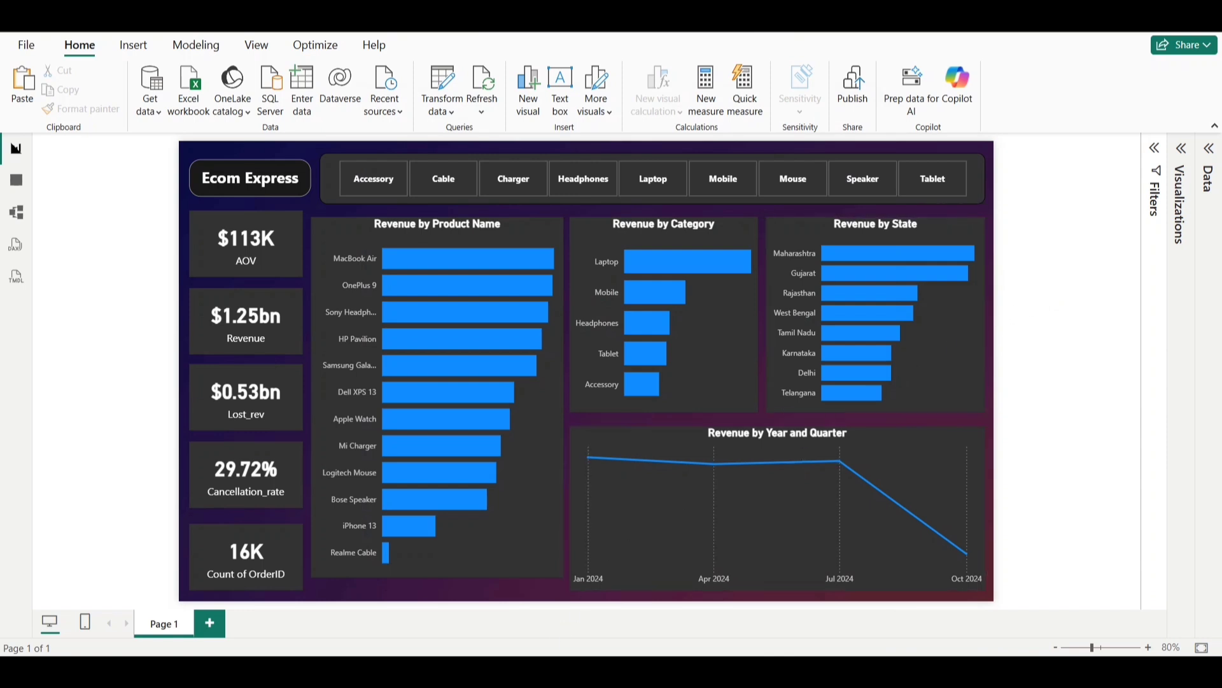
Step: Create a blank report and expand the collapsed Data pane
mouse_move(426, 669)
click(463, 593)
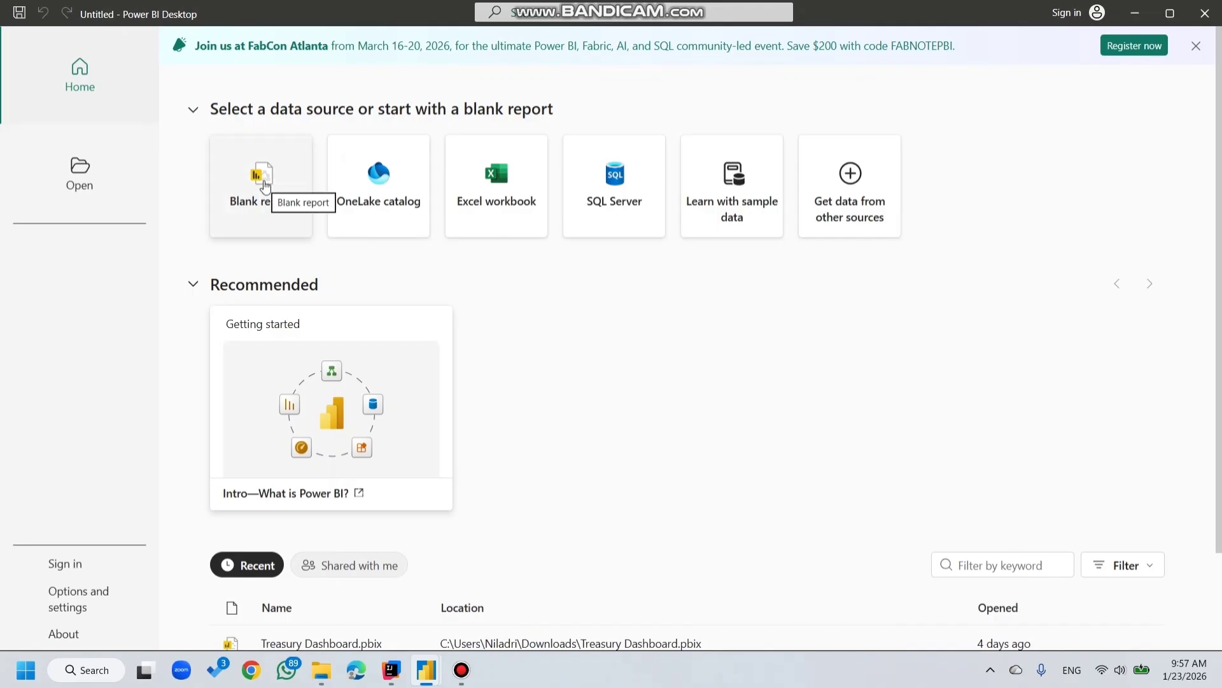
click(265, 184)
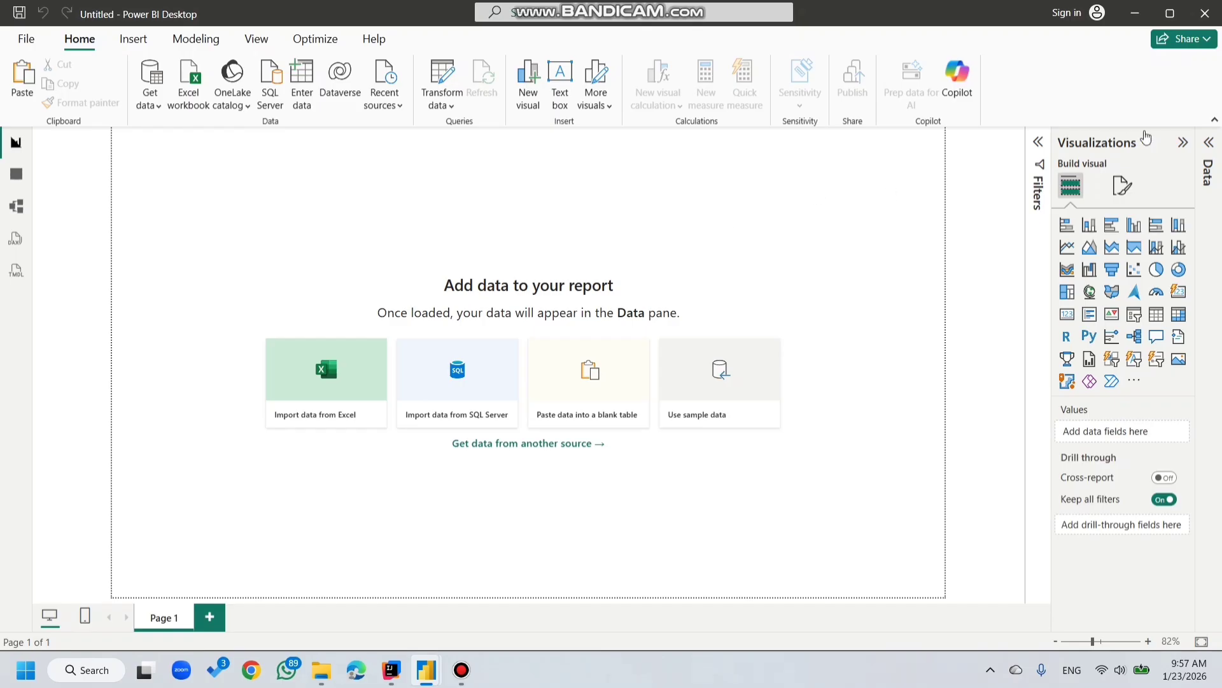
click(1208, 144)
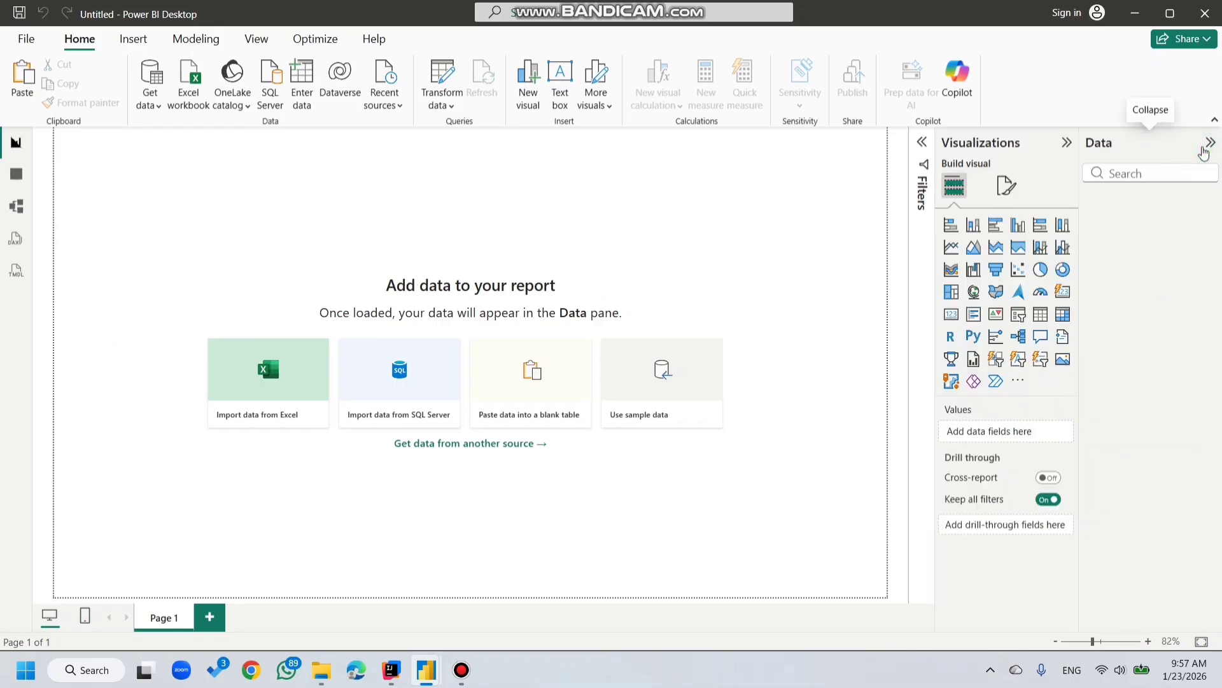
Step: Import the Customers CSV file from the Downloads folder and load it into the report
click(156, 112)
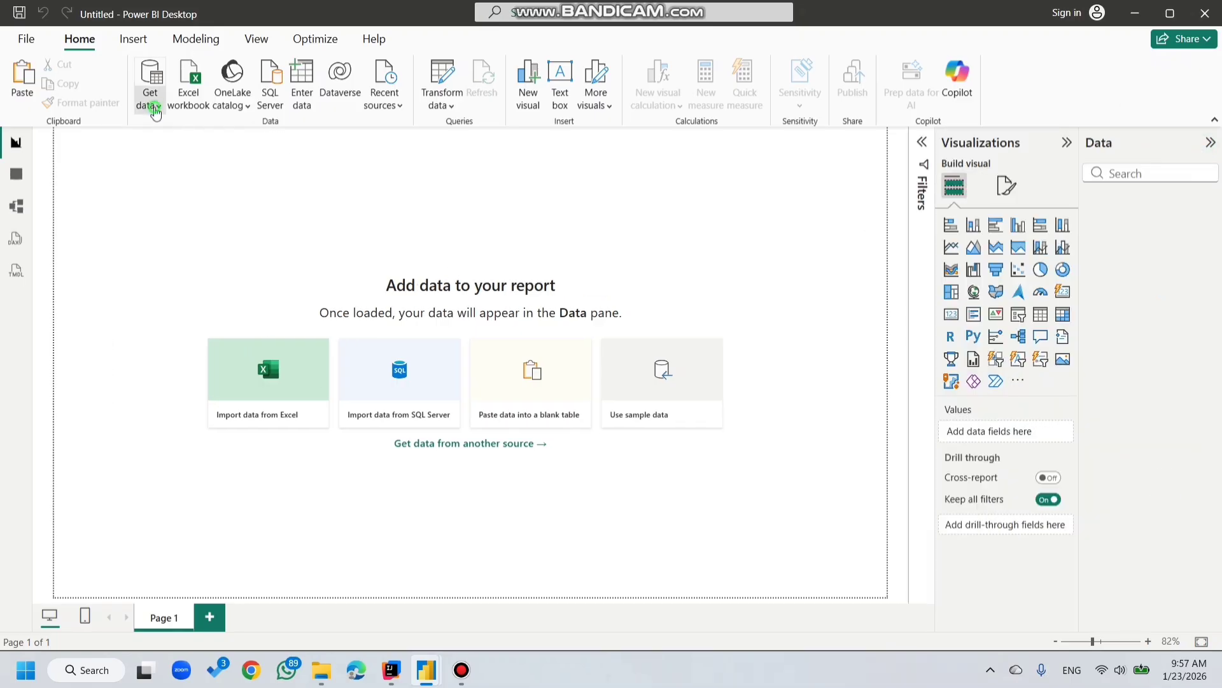
click(200, 315)
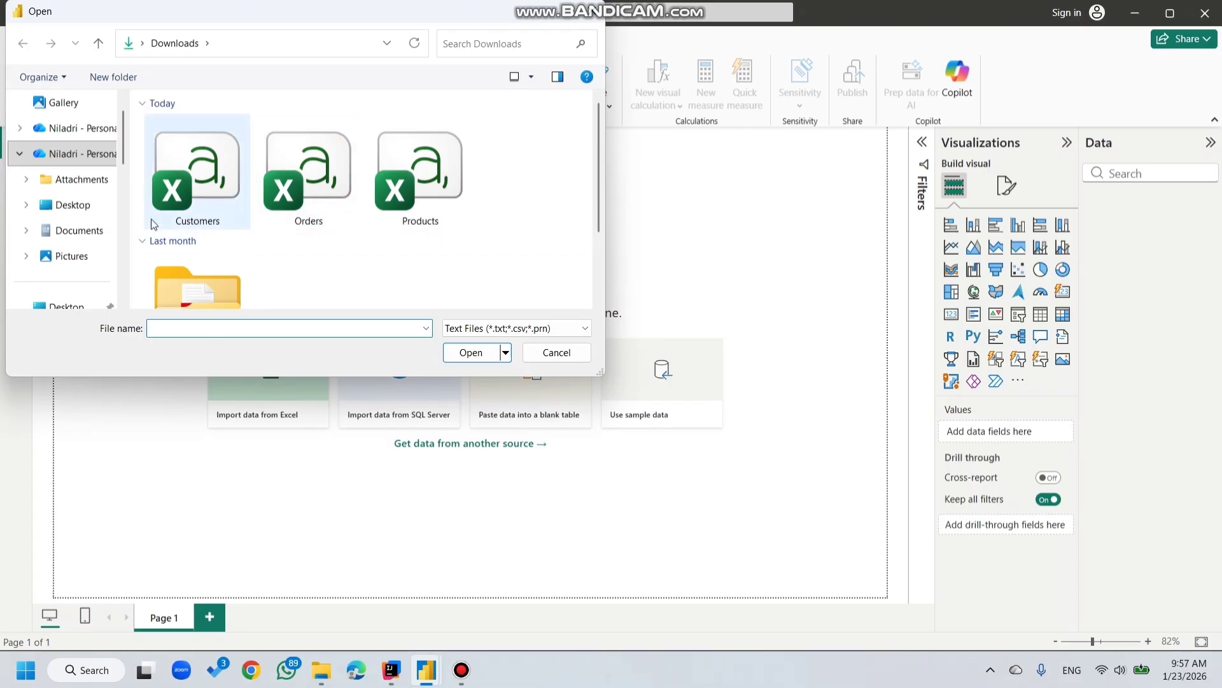
click(241, 205)
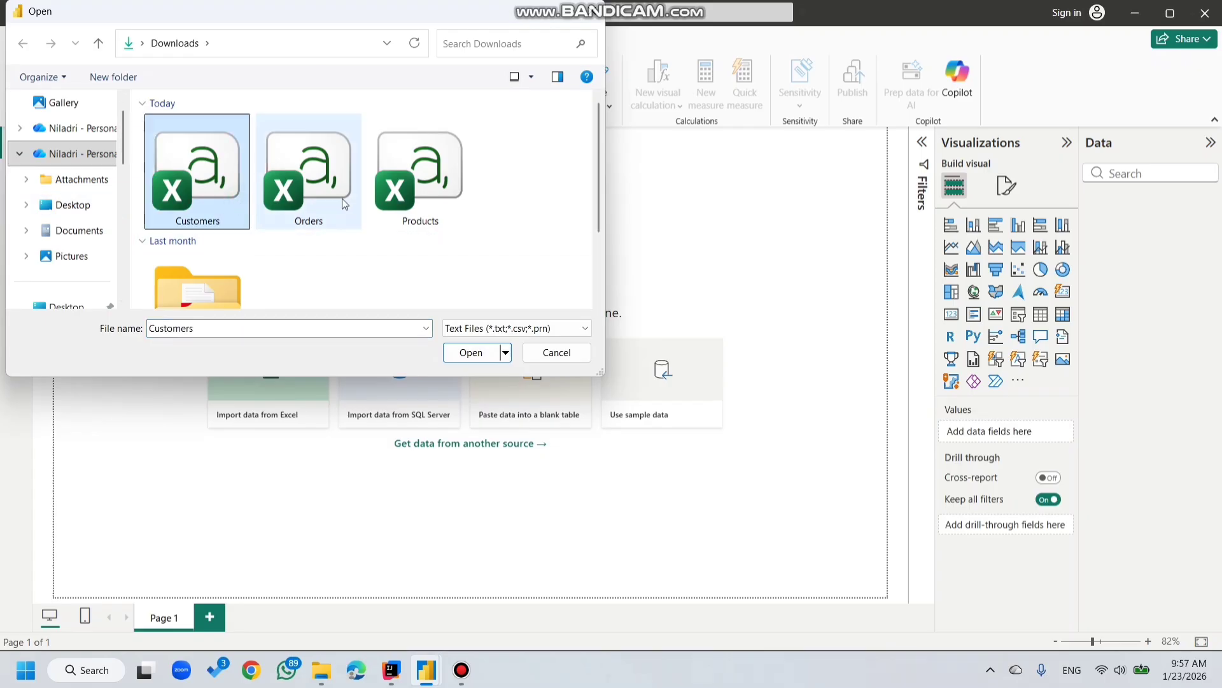
click(312, 199)
click(229, 203)
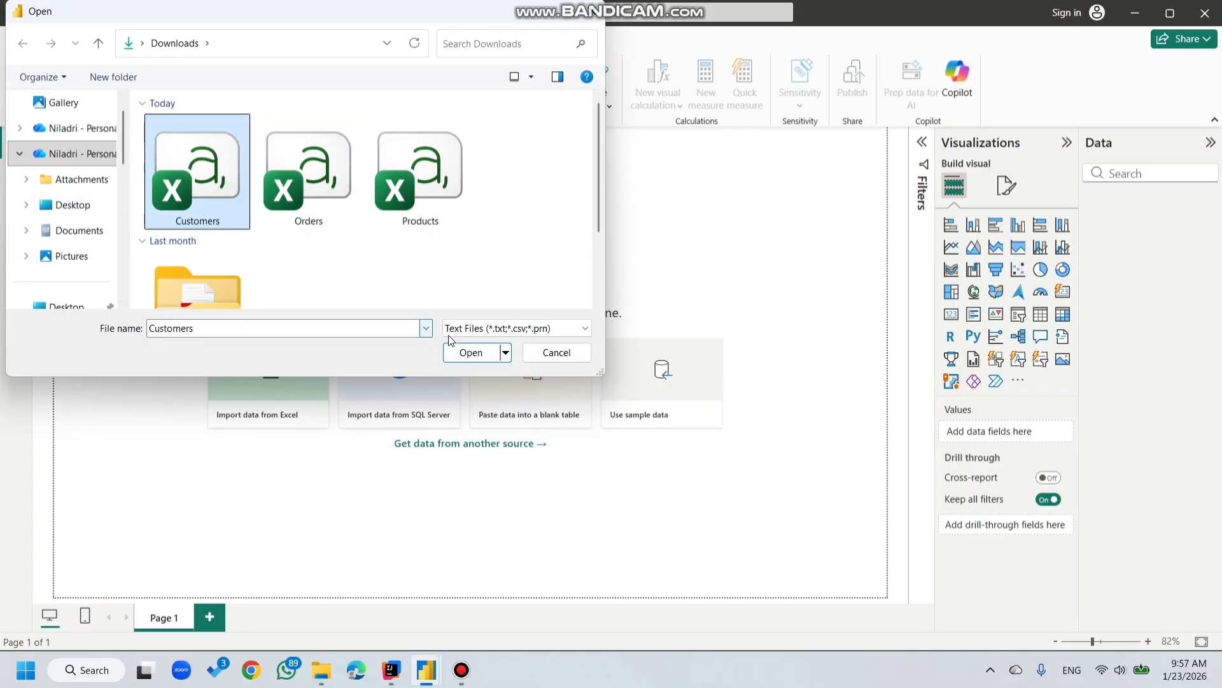
click(471, 353)
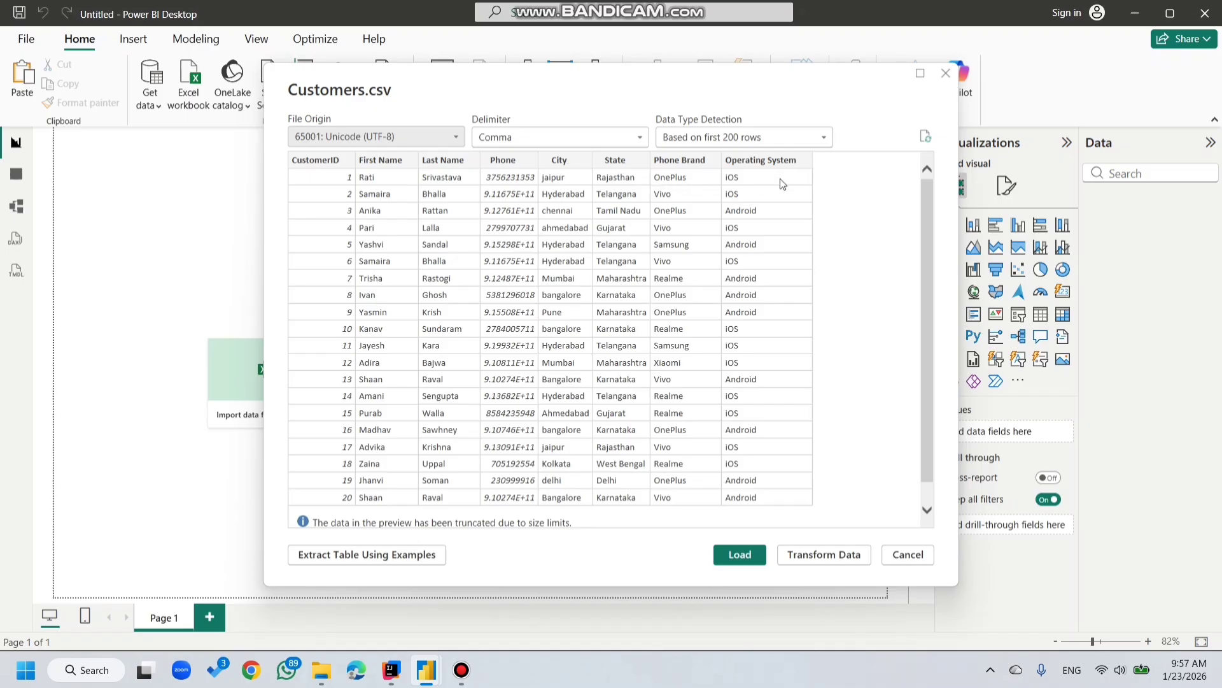
click(751, 554)
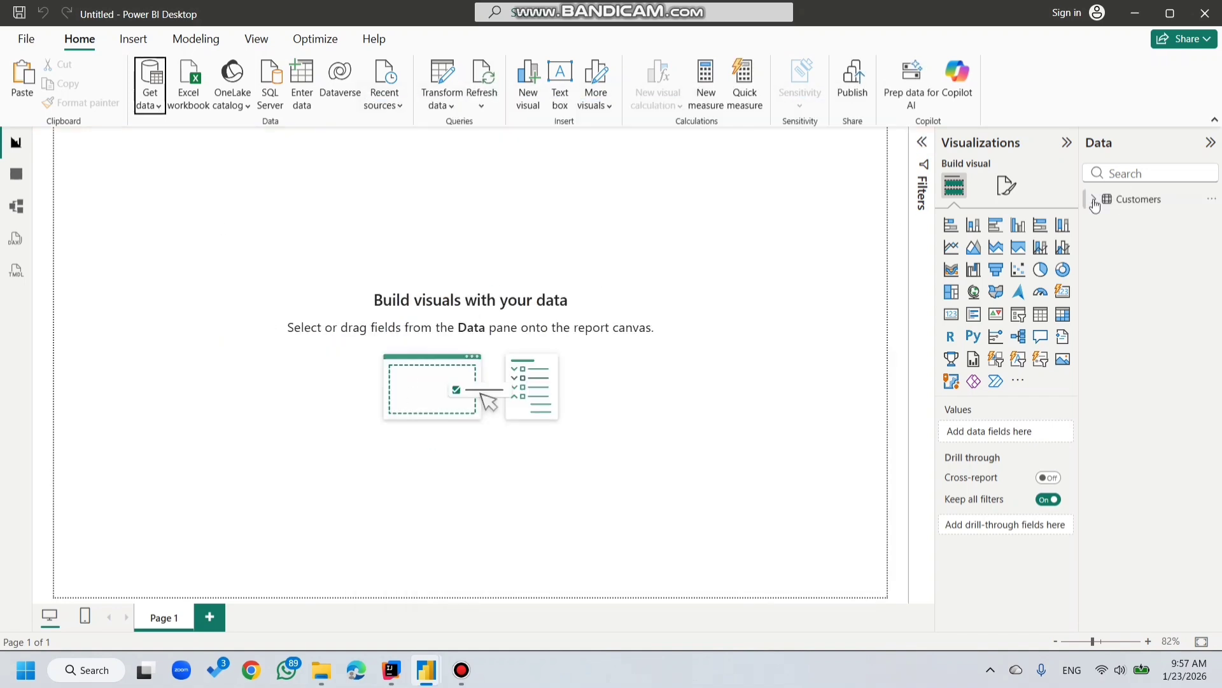
Step: Show the fields of the Customers table and open its query in Power Query Editor
click(1094, 200)
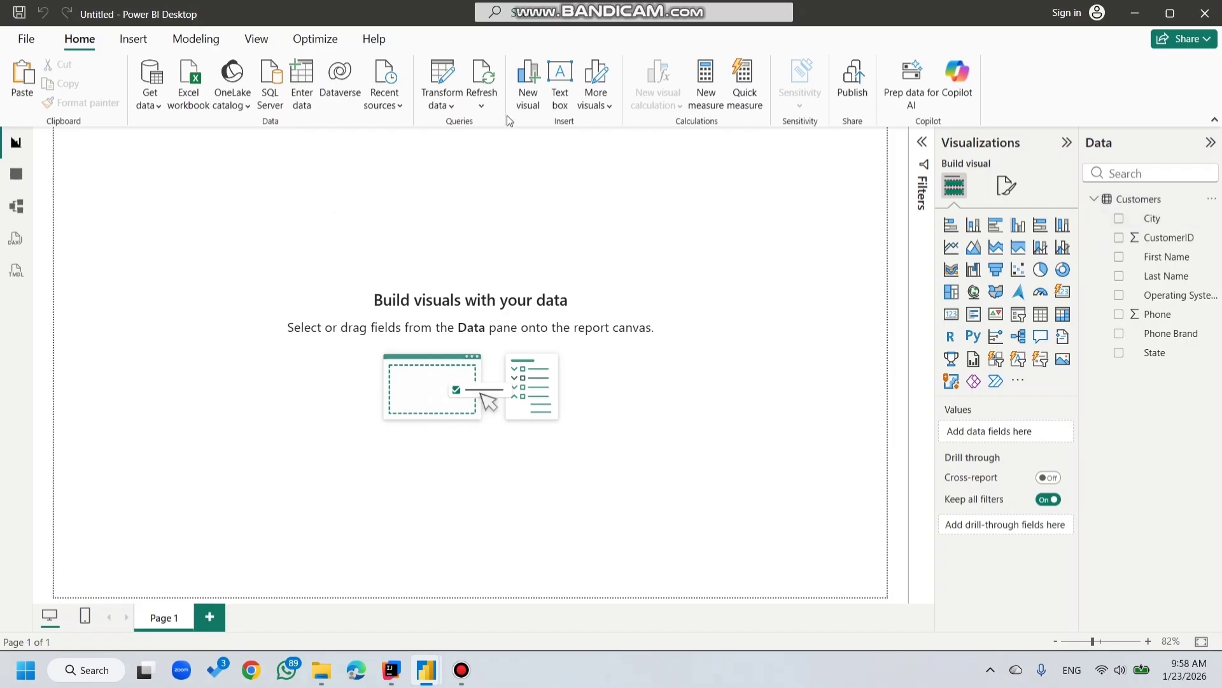
click(444, 105)
click(459, 132)
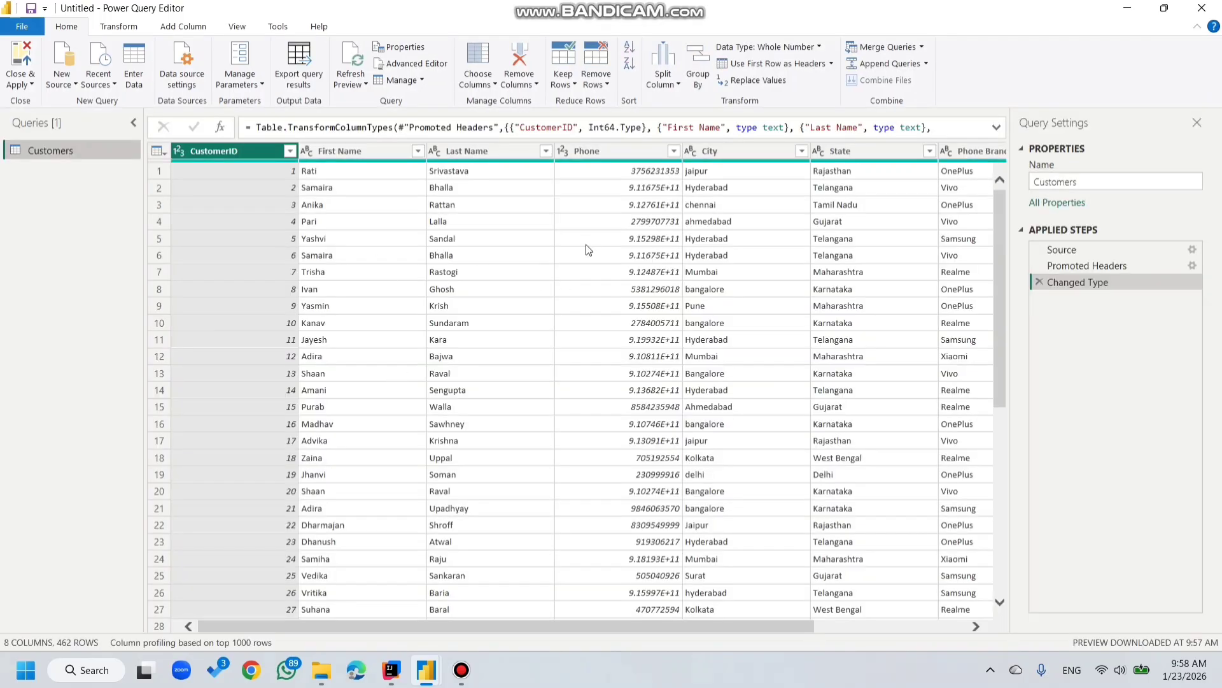
Step: Trim the text in the First Name and Last Name columns of the Customers query
click(371, 153)
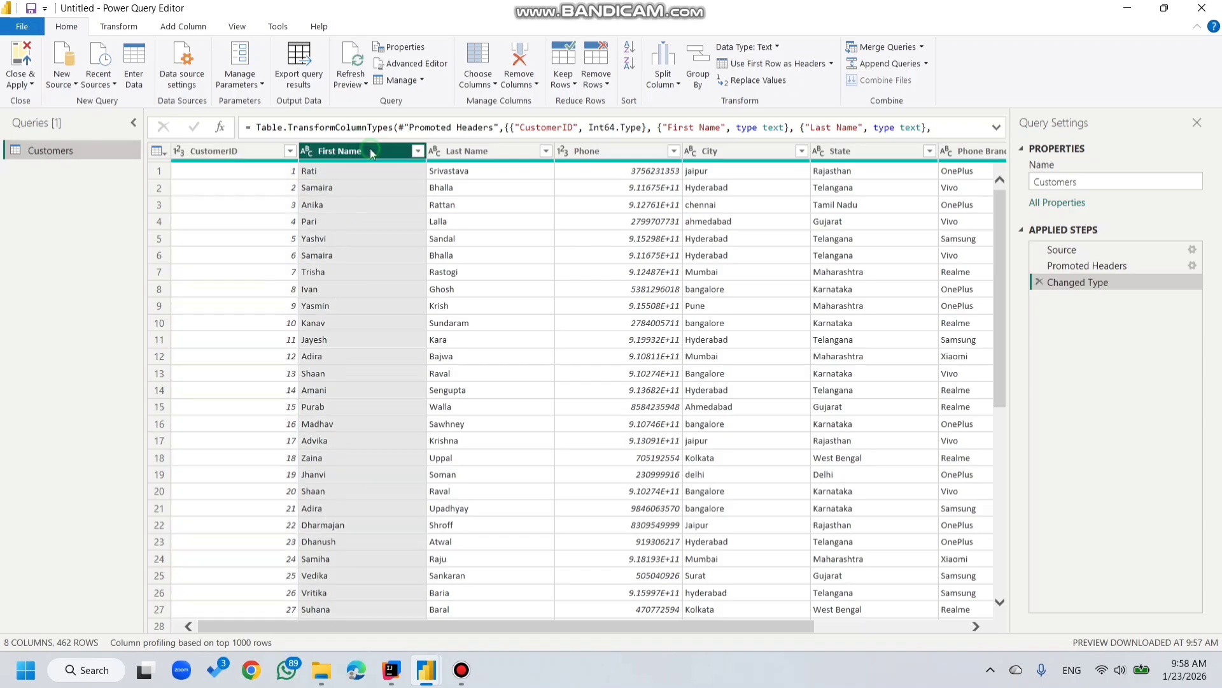
click(471, 151)
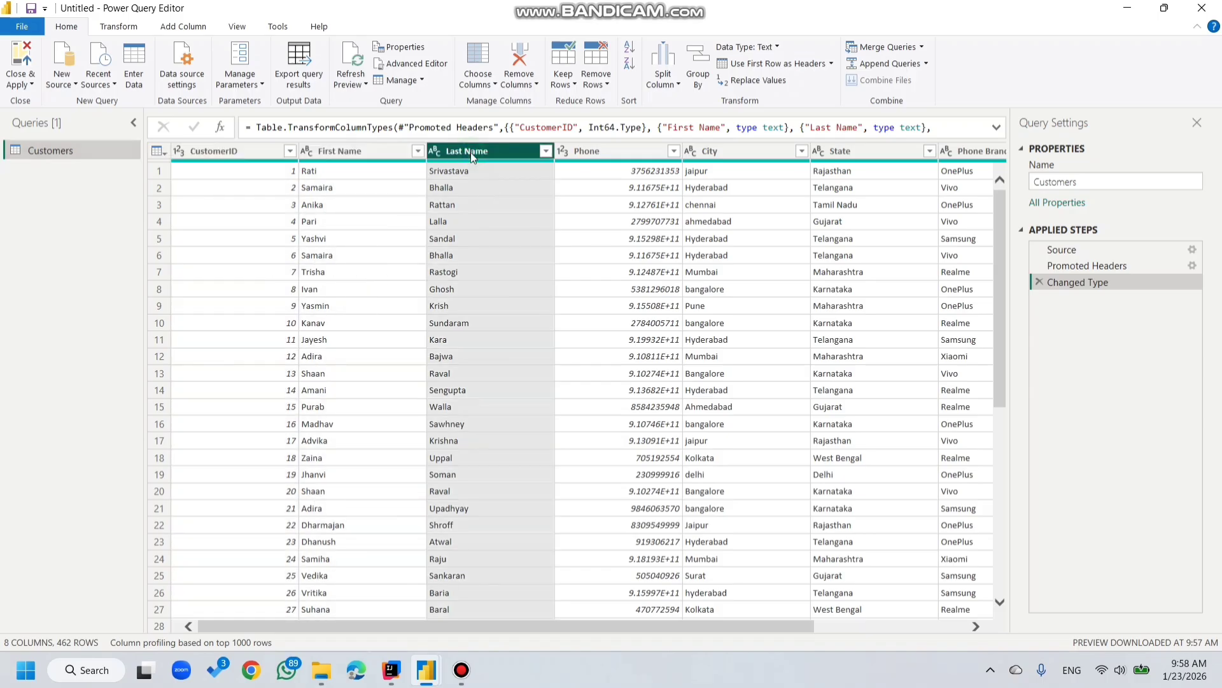
click(384, 154)
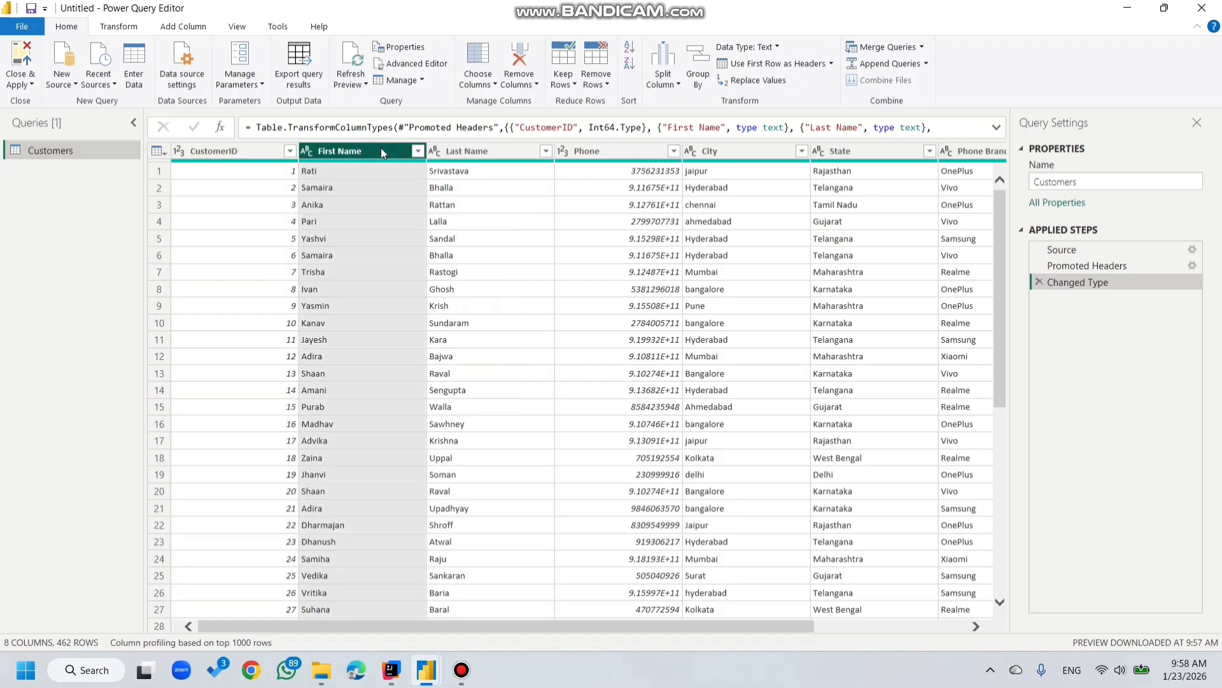
ctrl+click(458, 158)
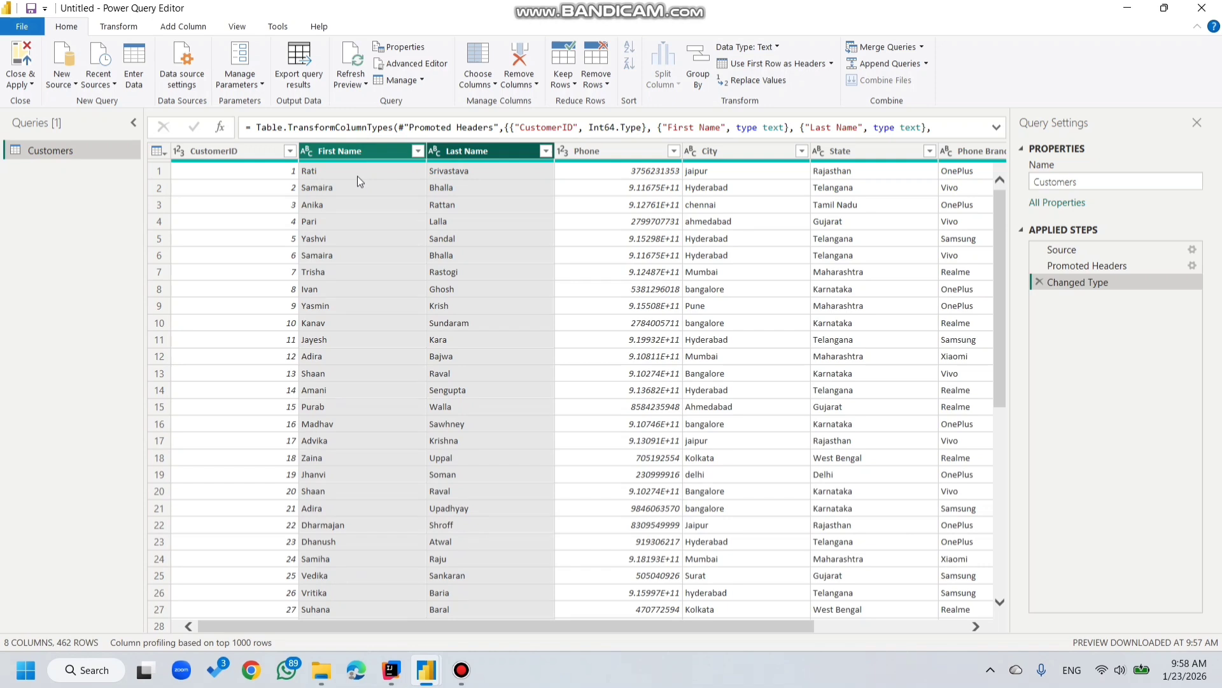
click(118, 26)
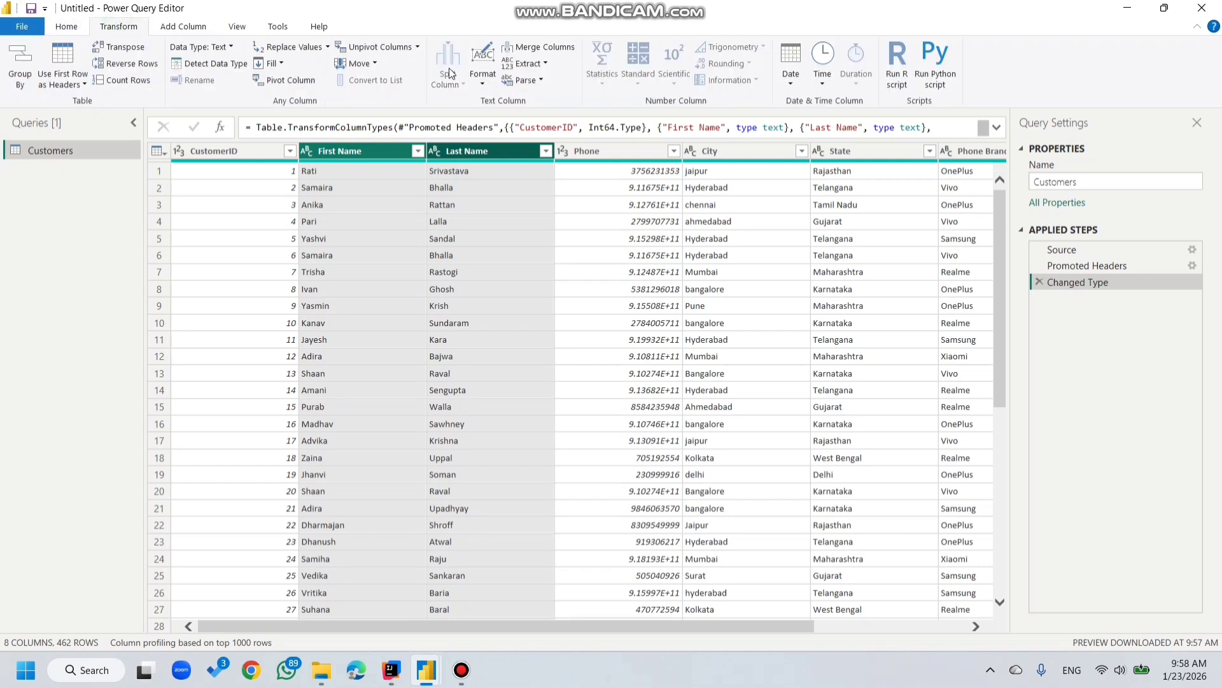
click(483, 72)
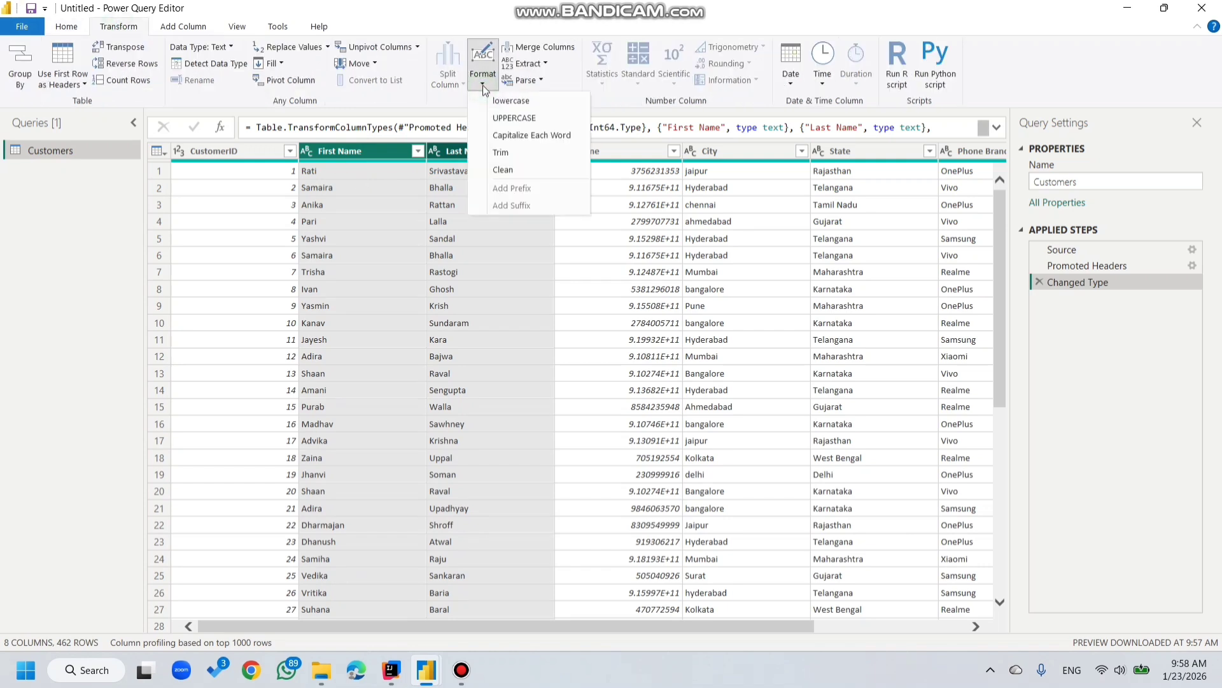
click(500, 151)
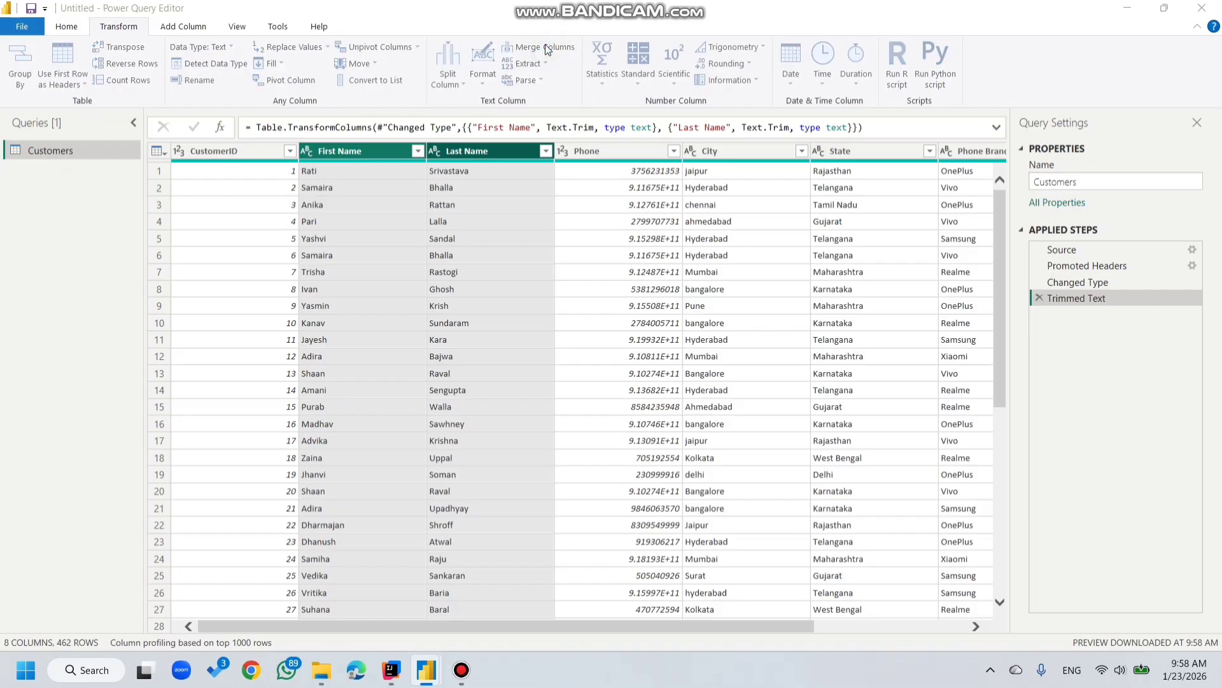
Step: Merge the First Name and Last Name columns with a space separator into a new column called Name
click(546, 49)
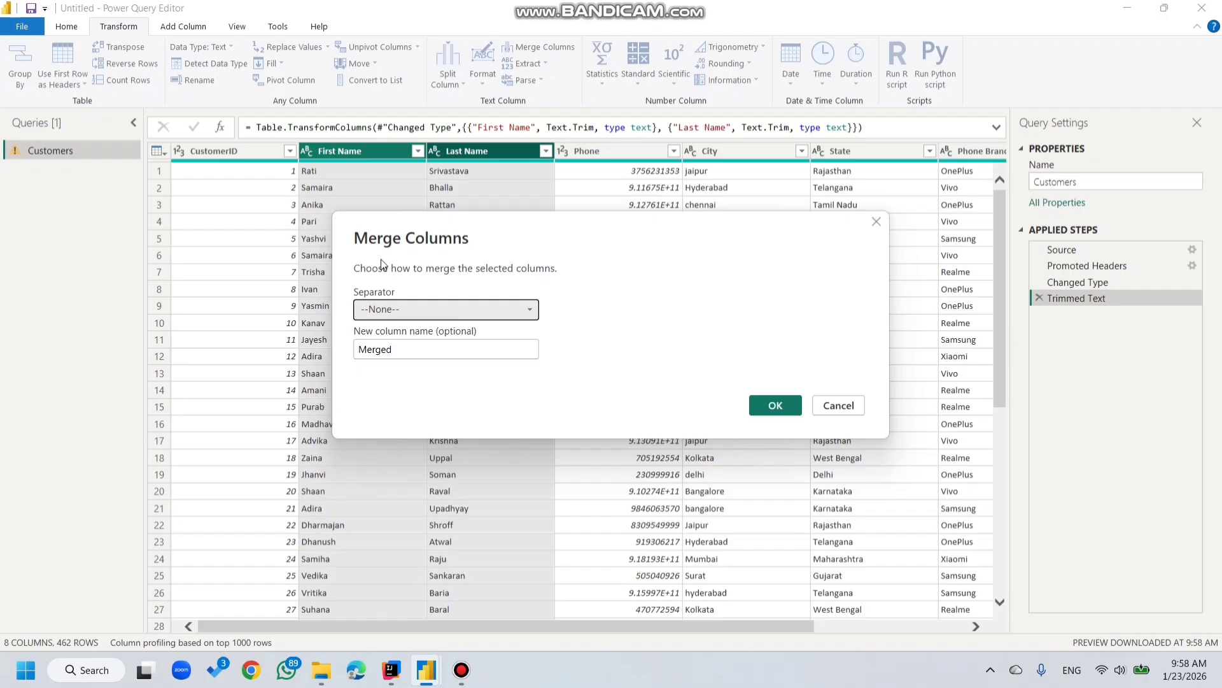
click(431, 312)
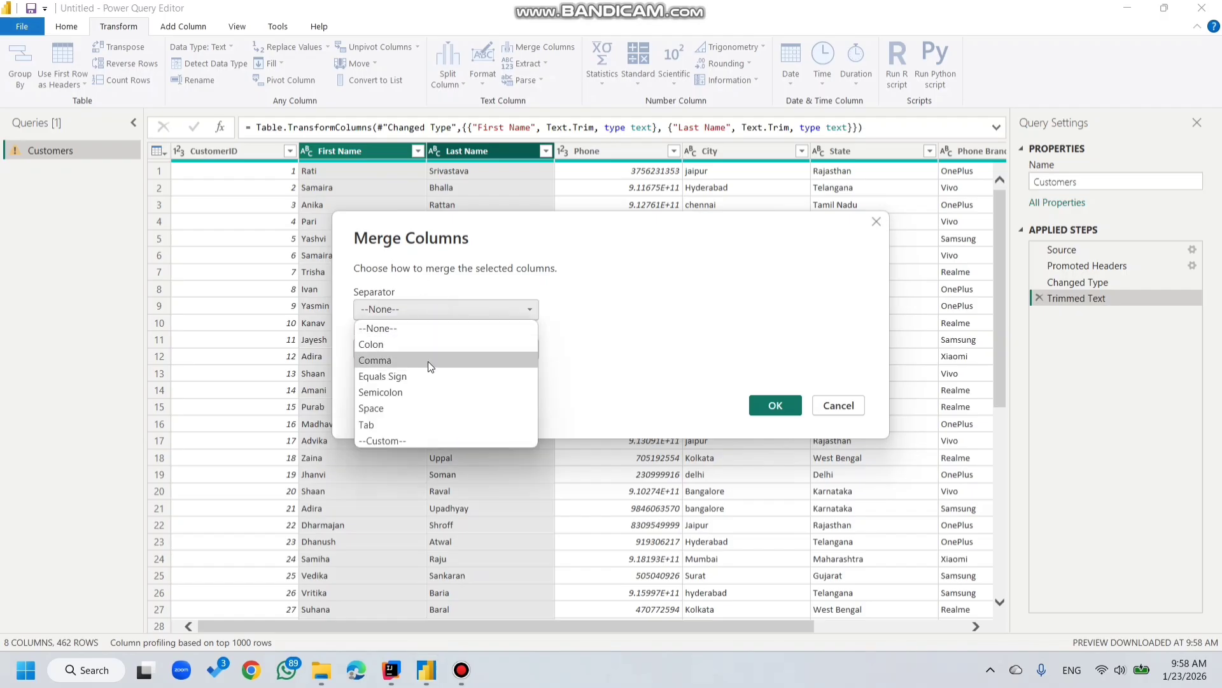
click(420, 408)
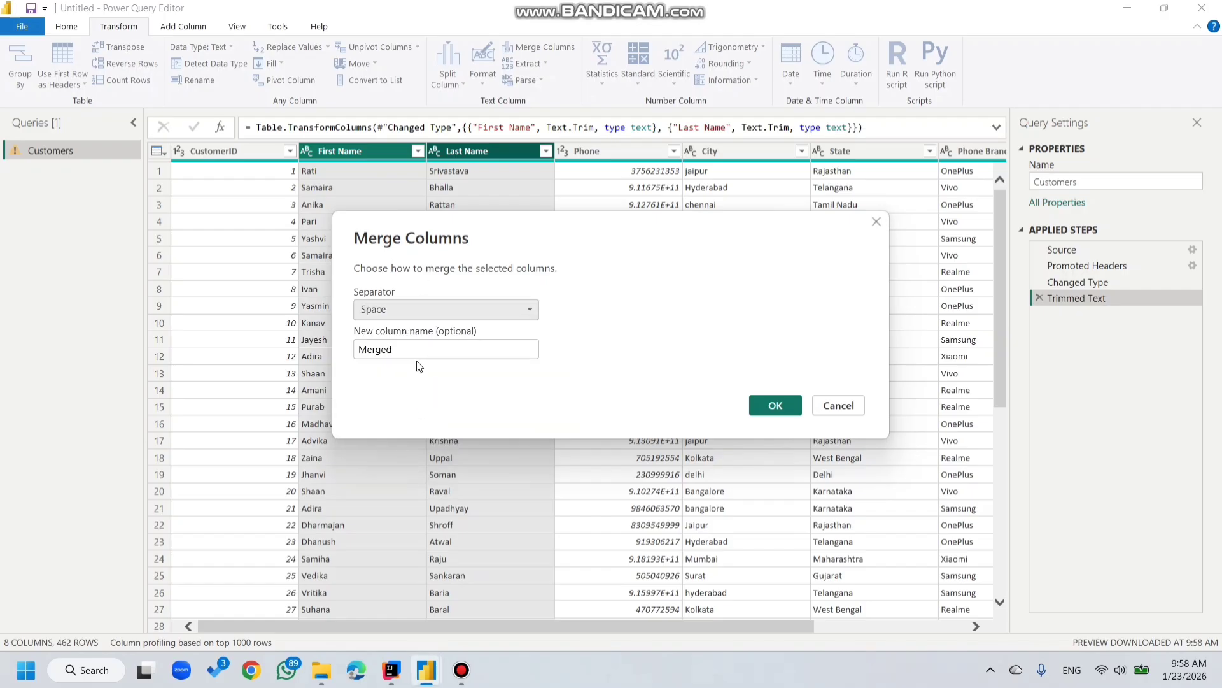
click(400, 350)
key(BackSpace)
key(BackSpace)
key(BackSpace)
key(BackSpace)
key(BackSpace)
key(BackSpace)
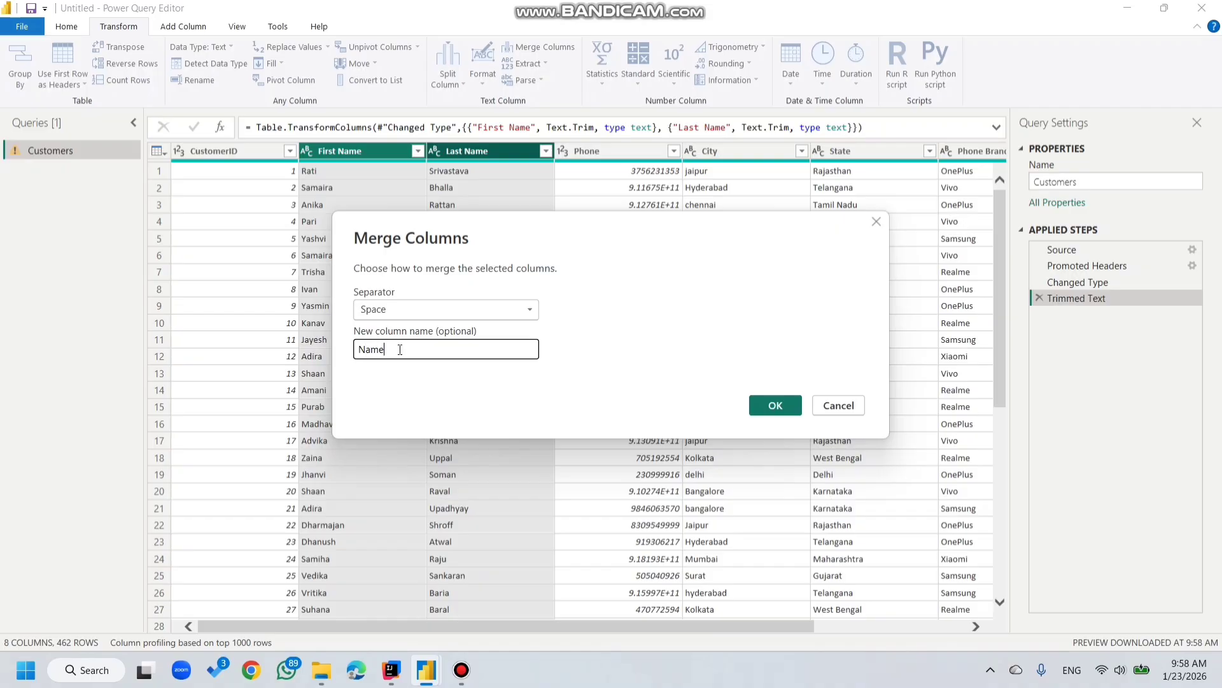
click(773, 408)
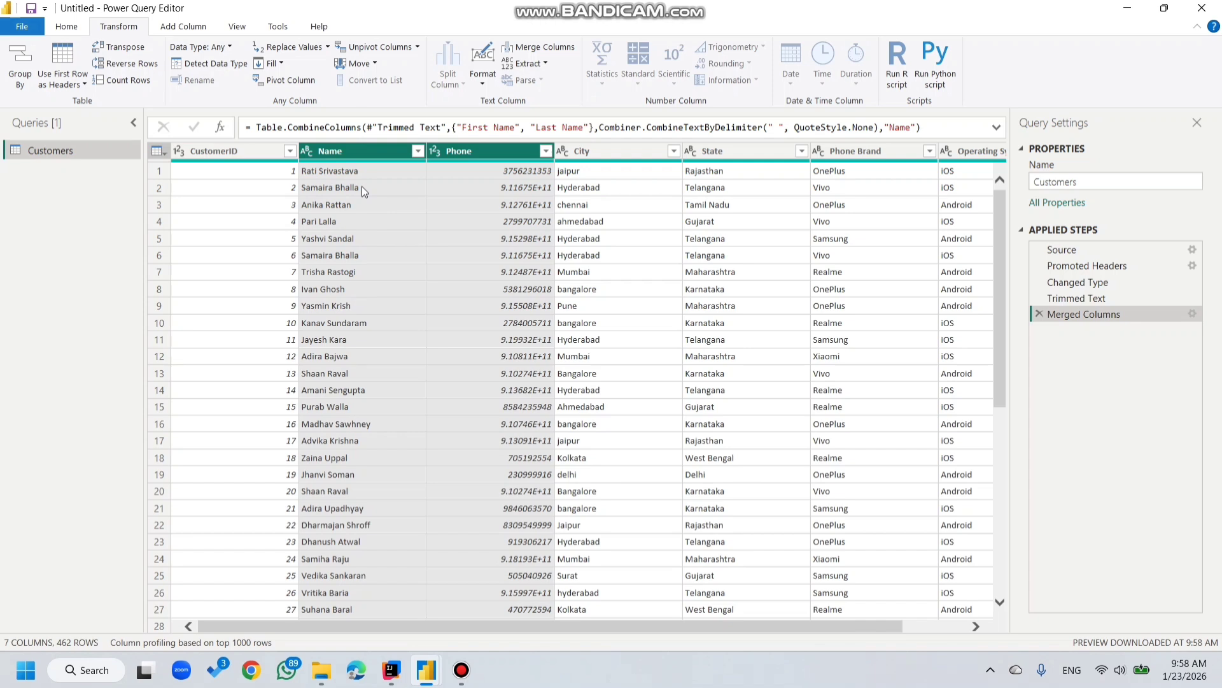
Step: Set the City column's data type to Text and capitalize each word of its values
click(328, 171)
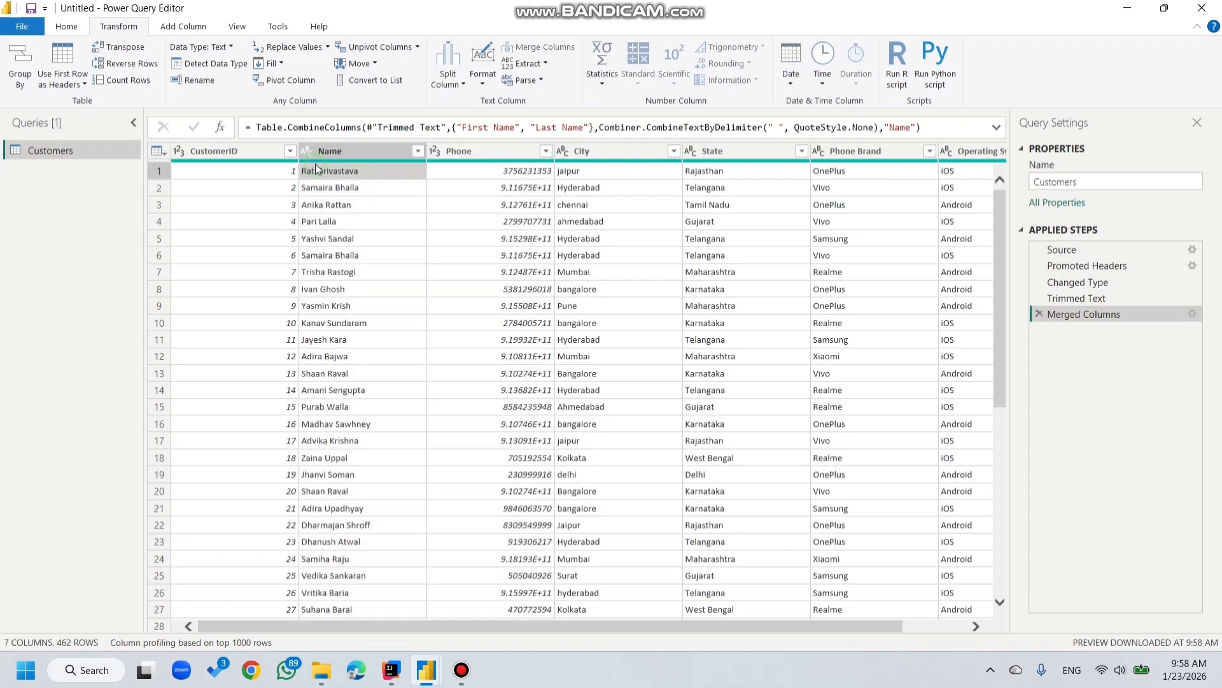
click(340, 154)
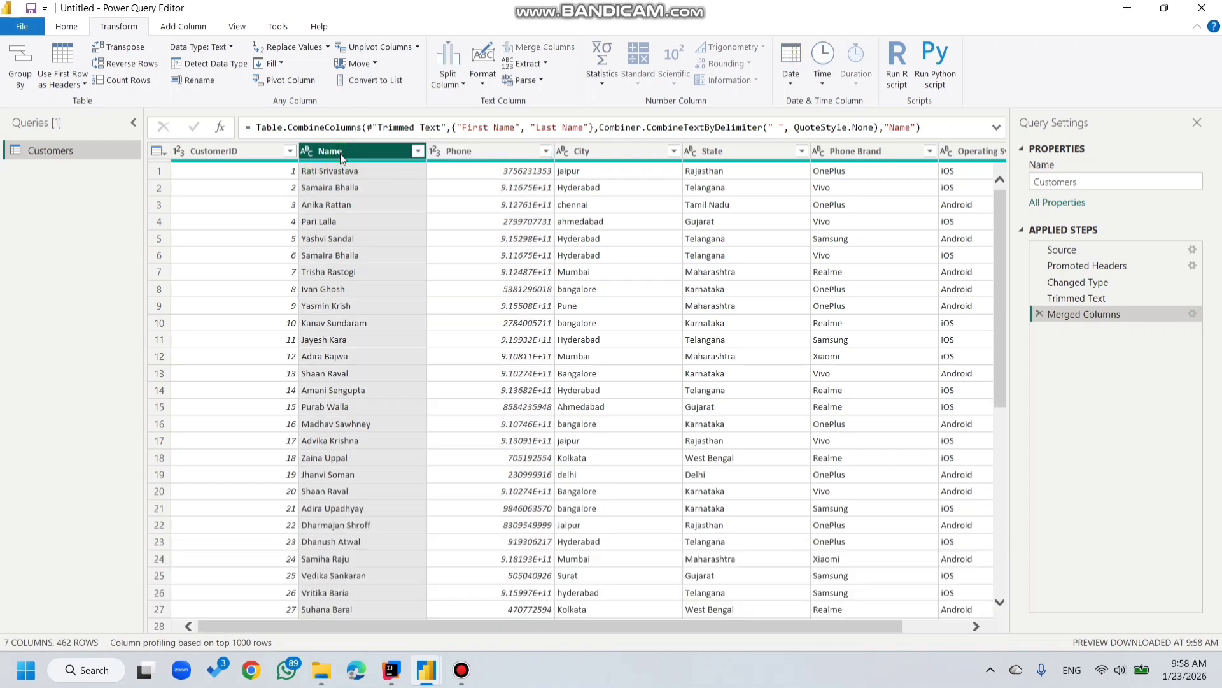
scroll(711, 204, right, 2)
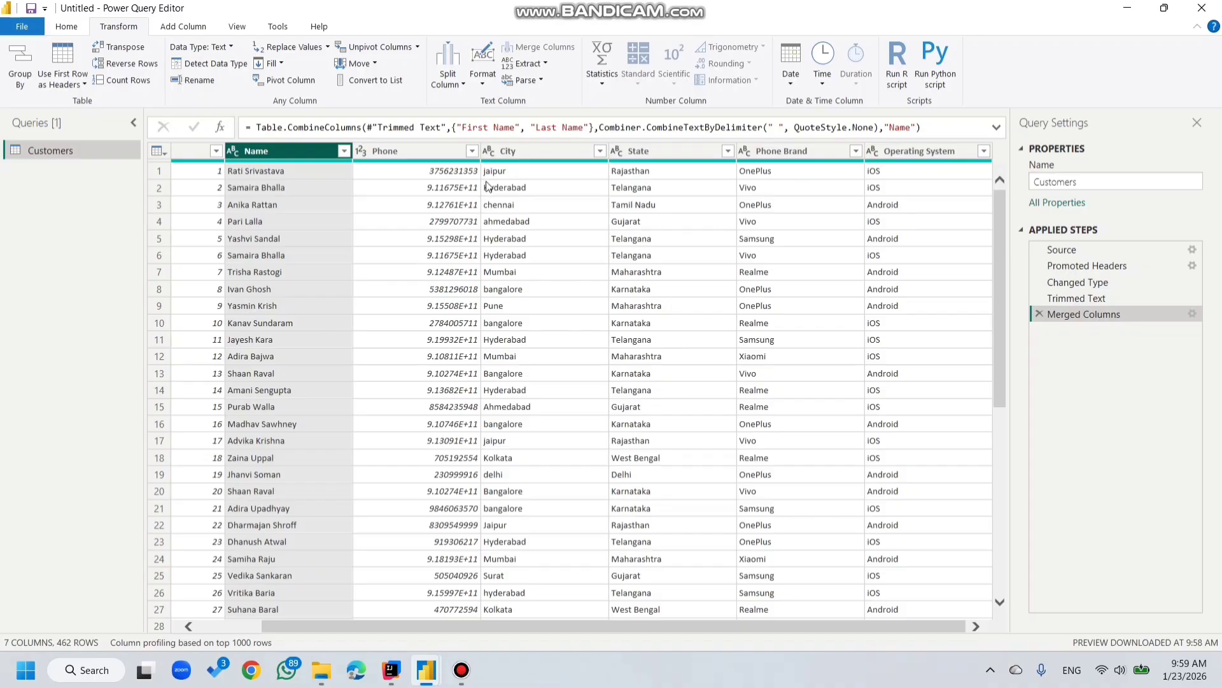
click(521, 152)
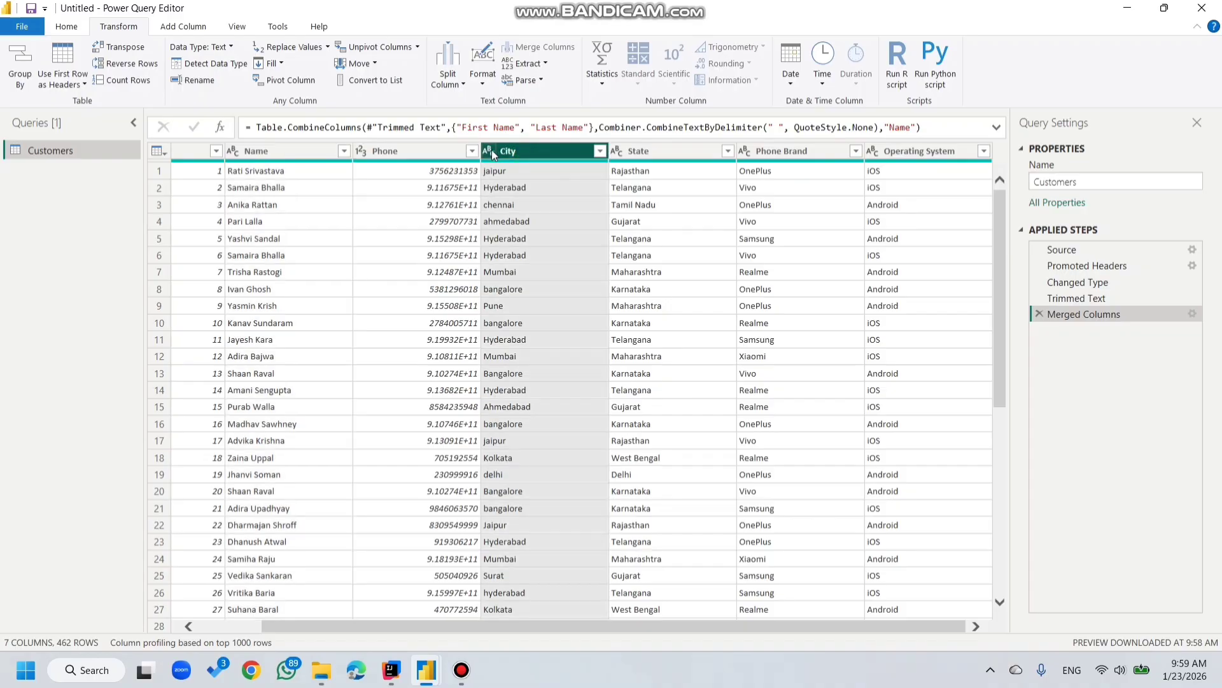
click(491, 151)
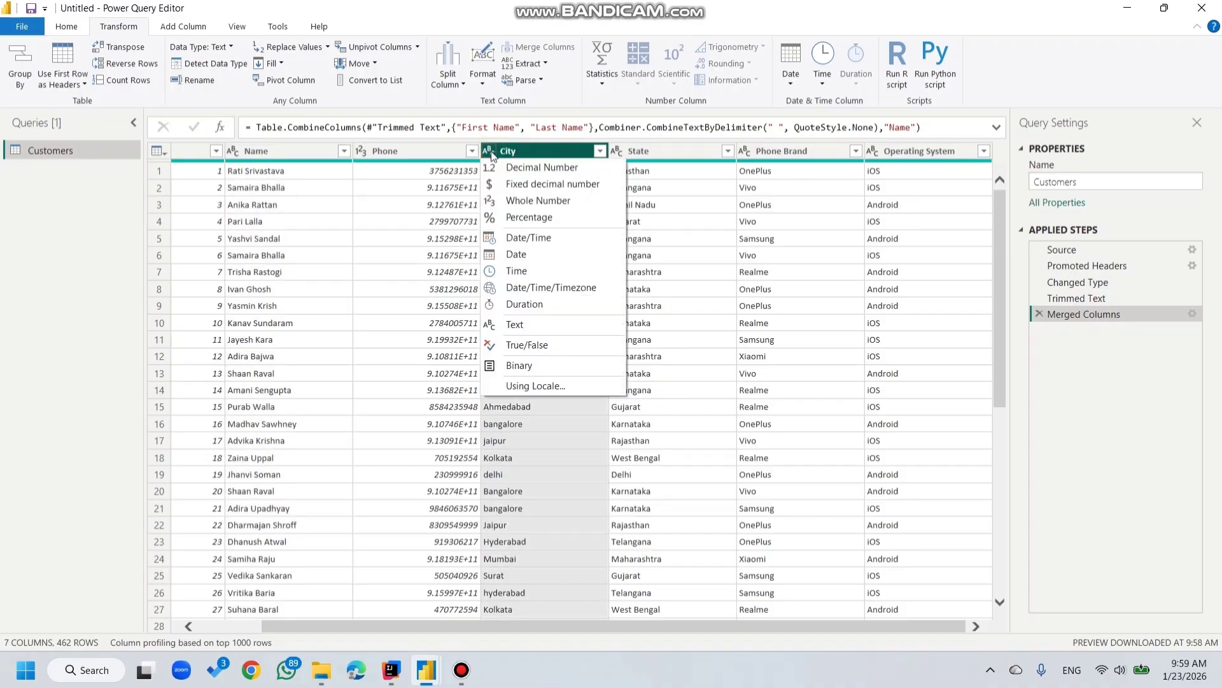
click(541, 323)
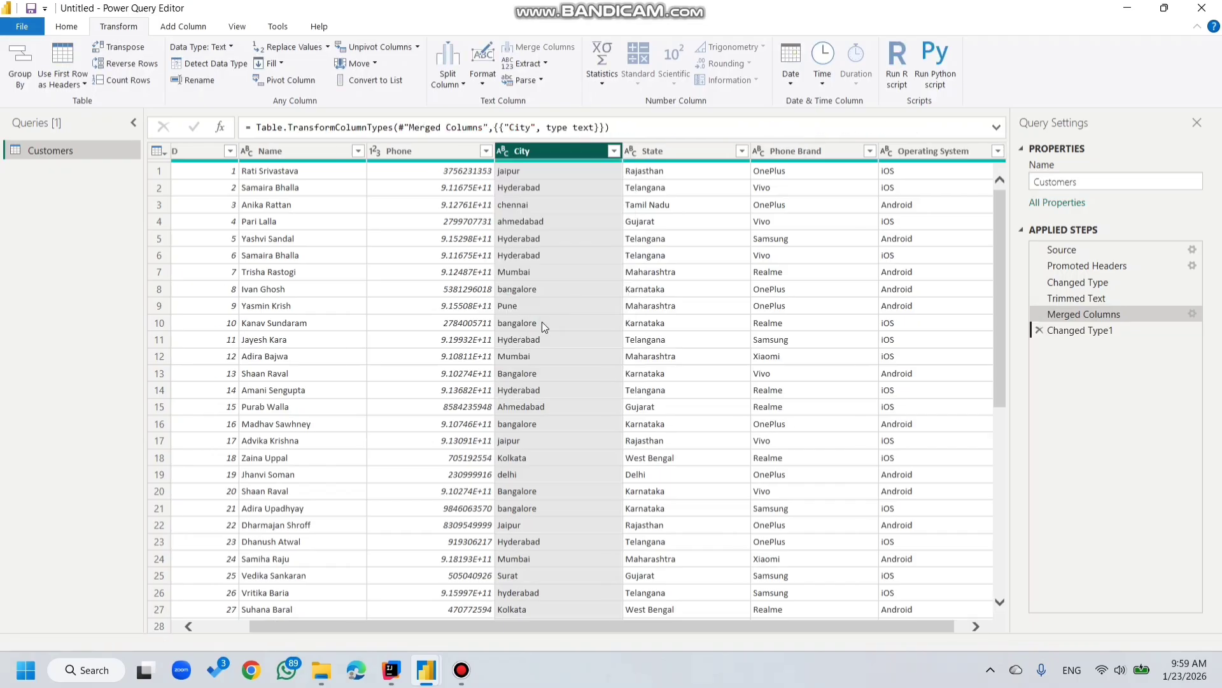
click(484, 75)
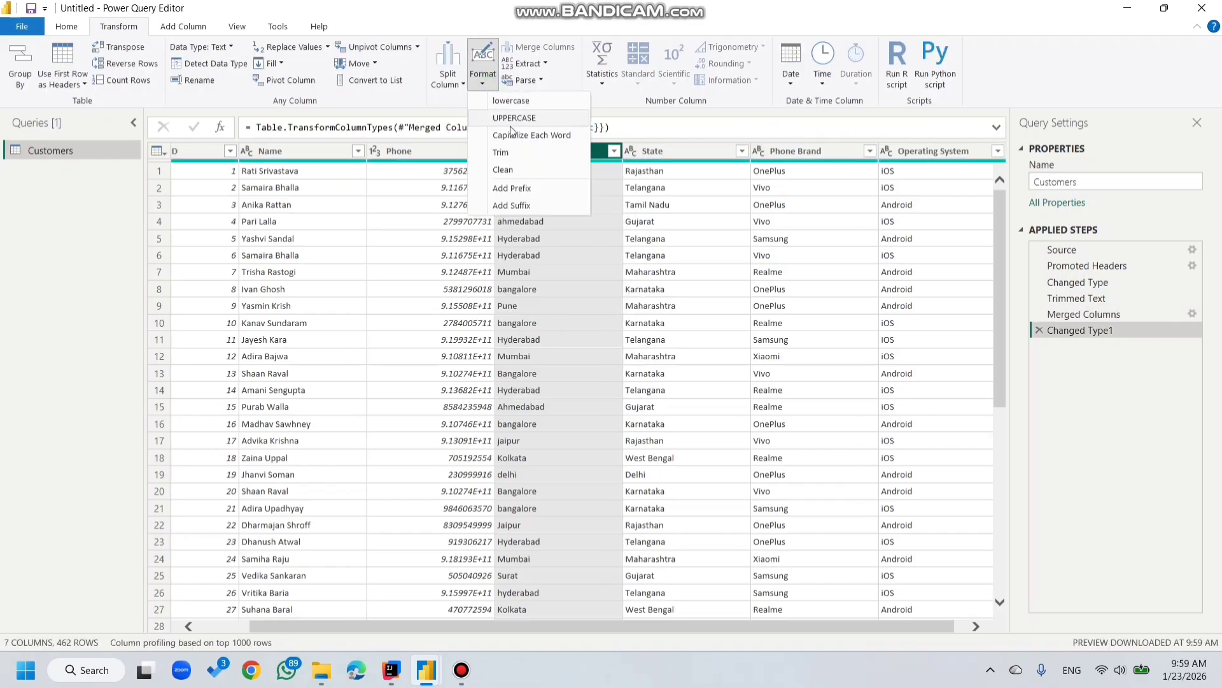
click(529, 136)
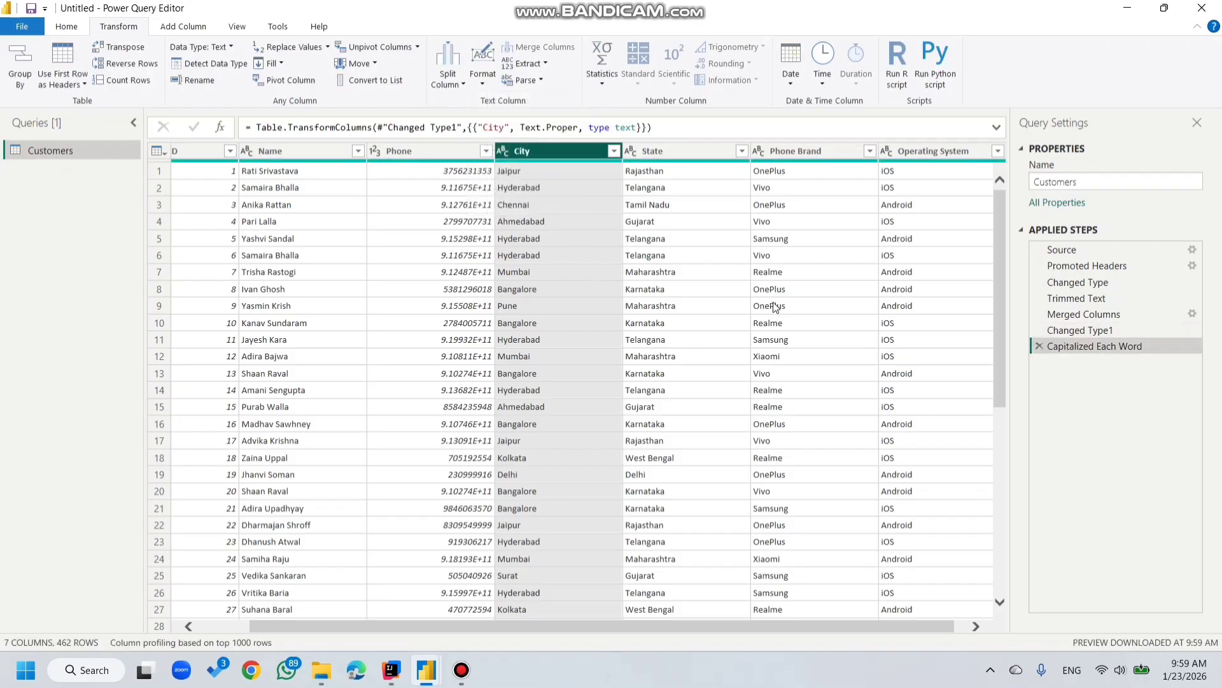
Step: Apply the Customers query changes and close Power Query Editor to return to the report
scroll(716, 419, right, 1)
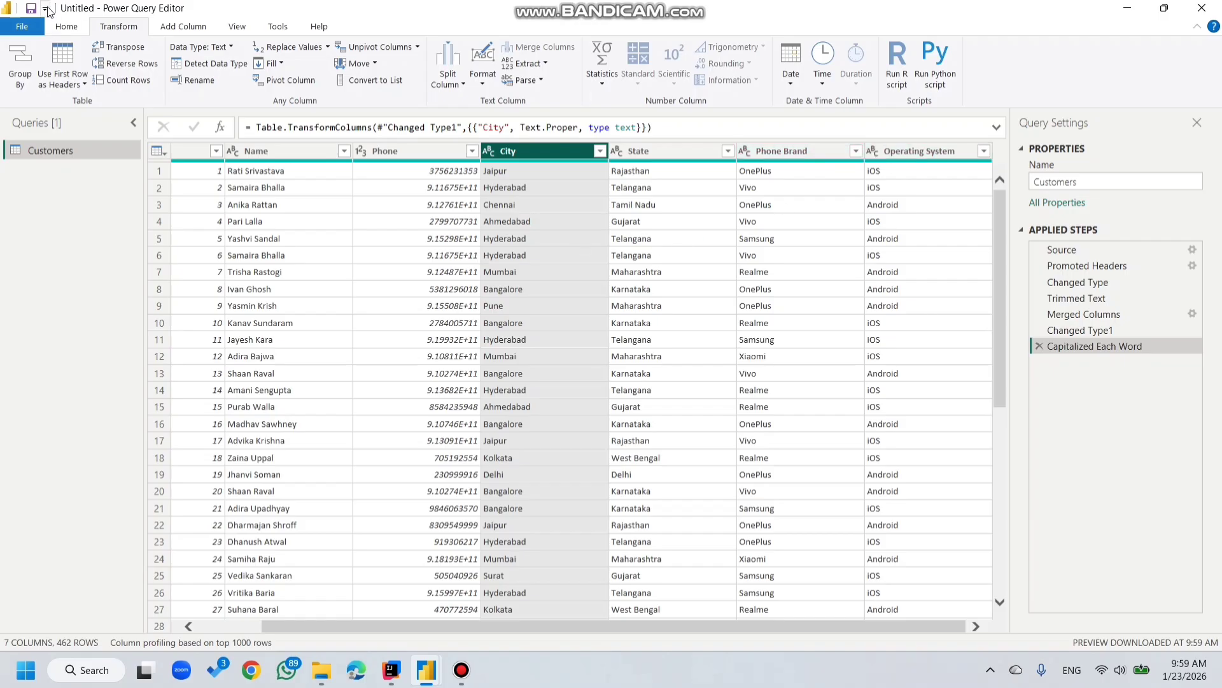
click(23, 26)
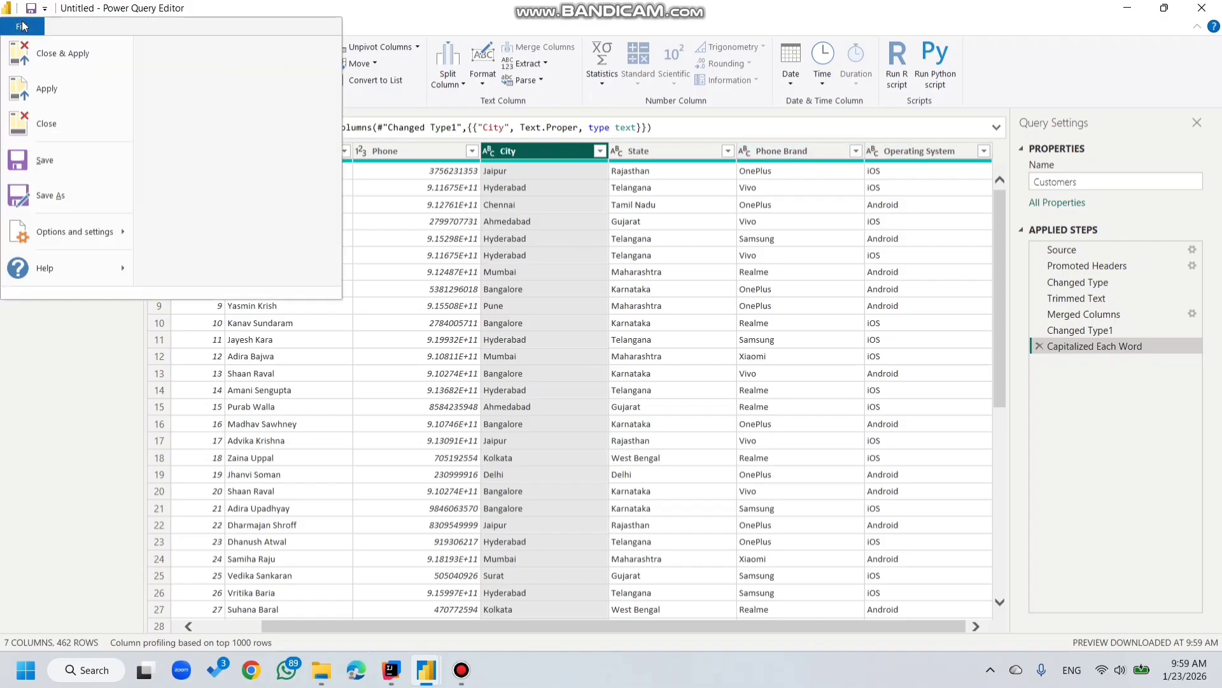
click(54, 49)
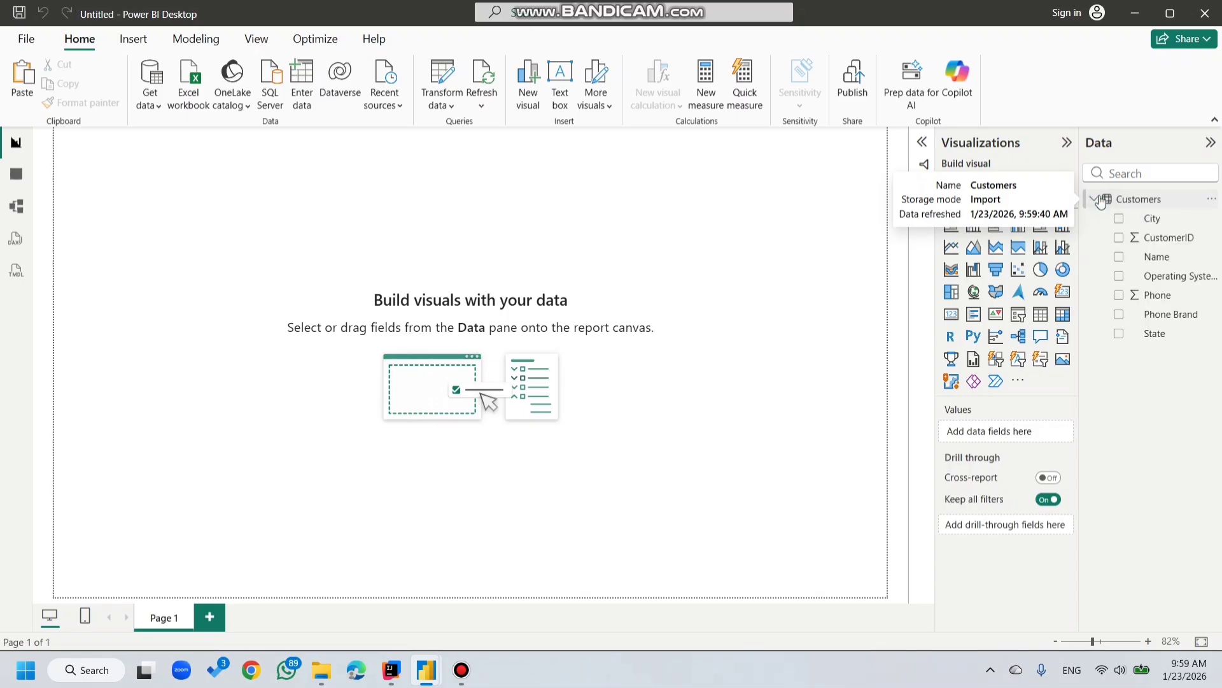
Step: Import the Orders CSV file from Downloads, load it without transforming, and expand its table in the field list
click(164, 104)
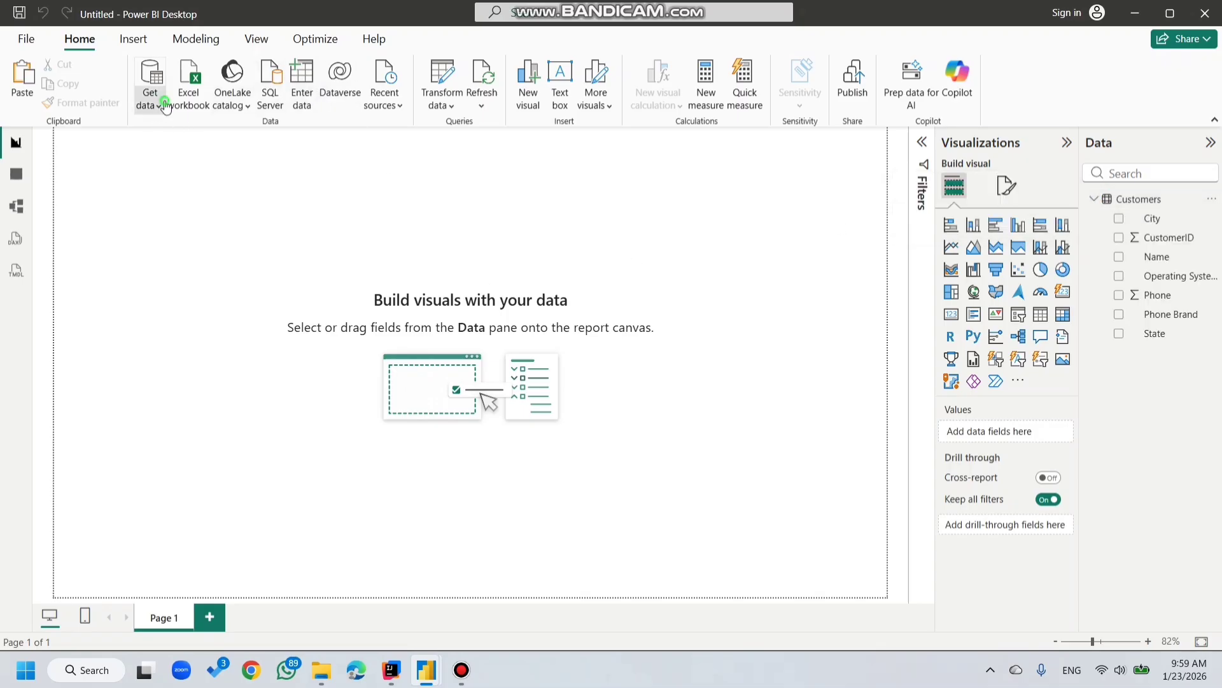
click(193, 316)
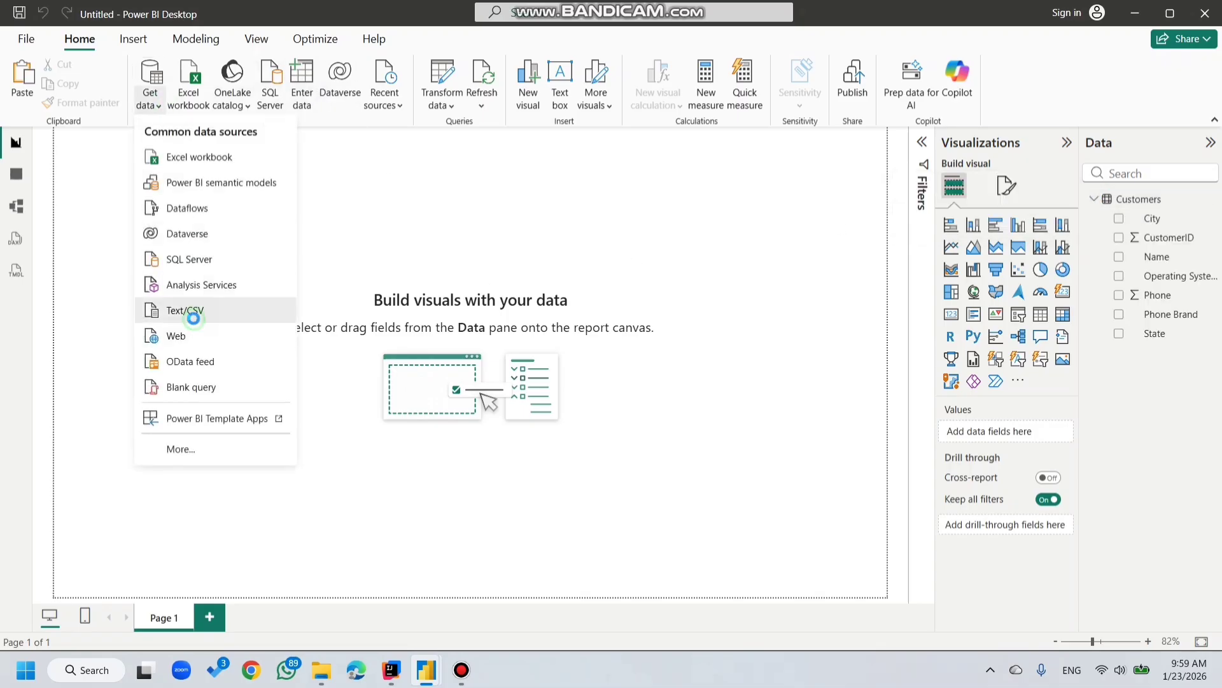
click(284, 182)
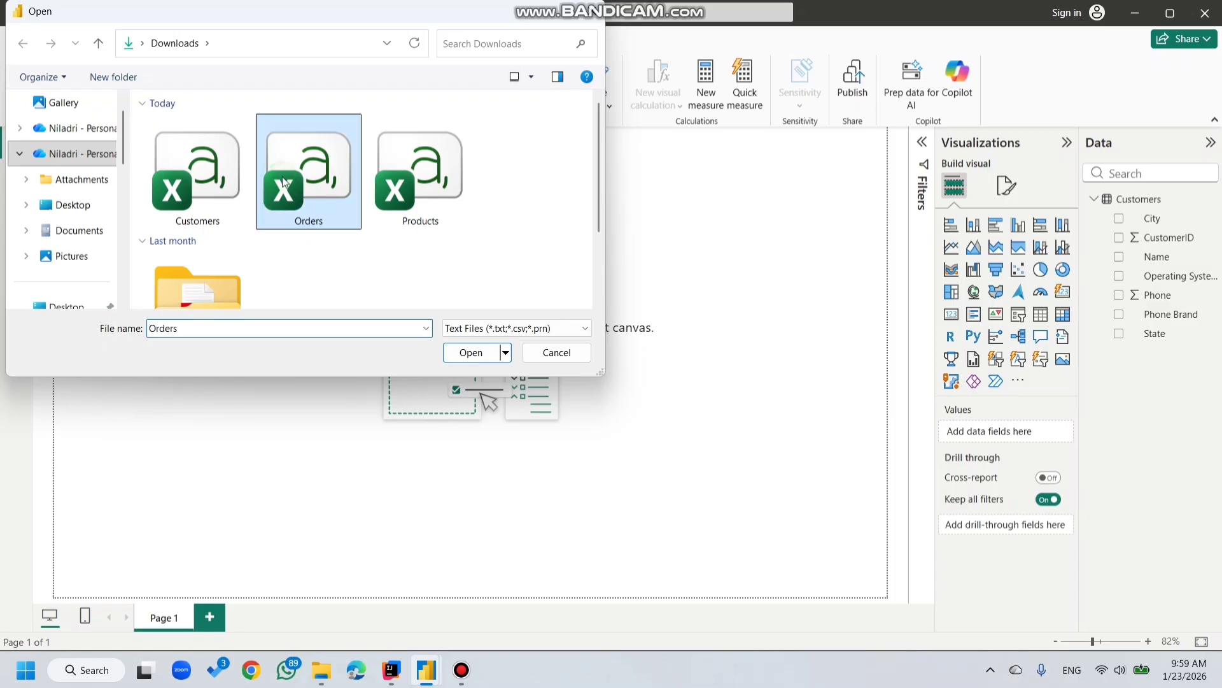
click(472, 352)
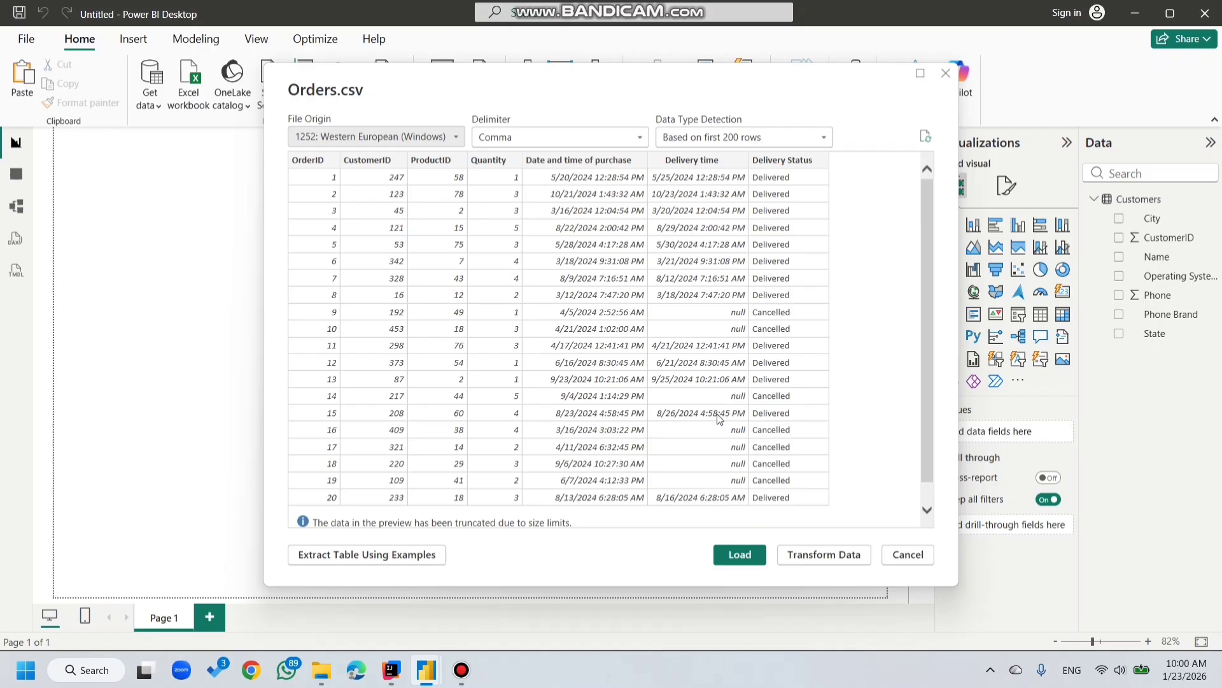
scroll(720, 419, down, 1)
scroll(720, 419, up, 1)
click(741, 554)
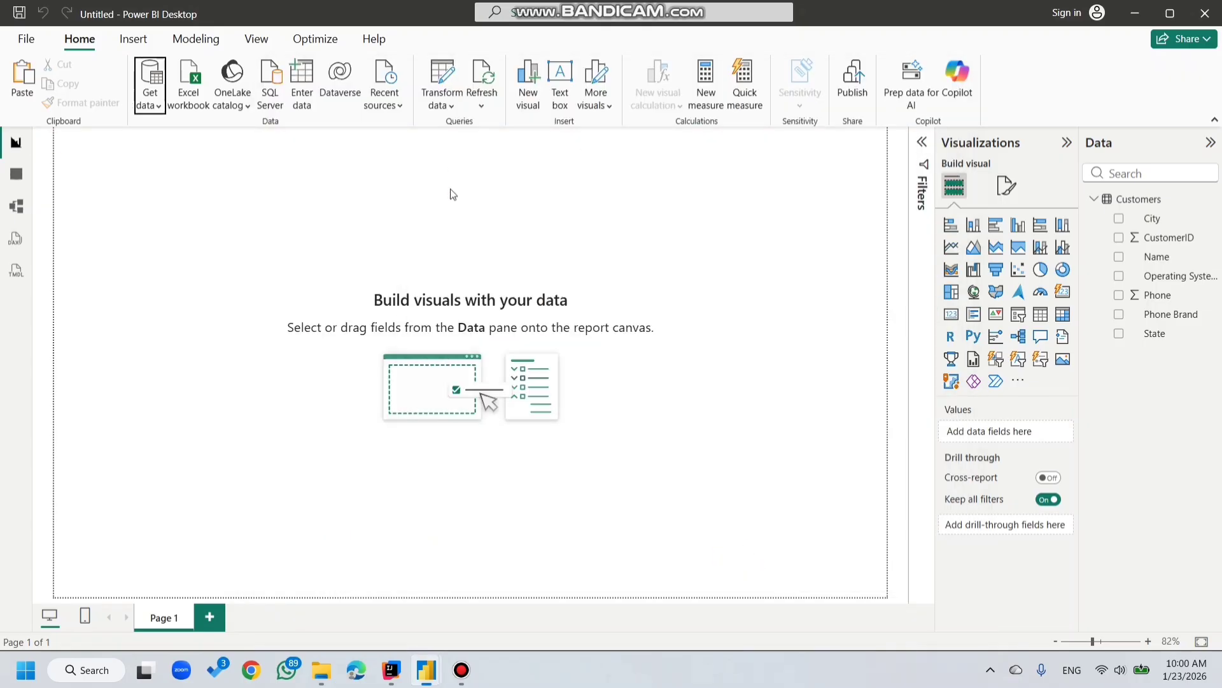
click(1094, 353)
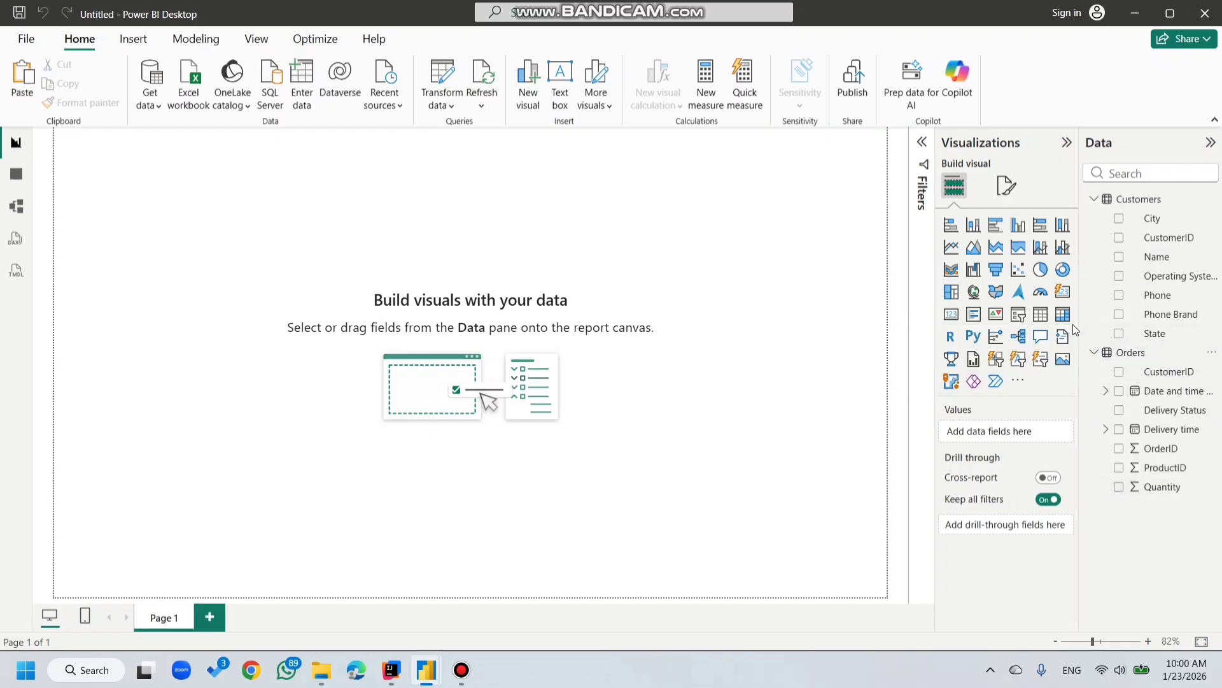
Step: Import the Products CSV file from Downloads and open it in Power Query Editor for transformation
click(150, 92)
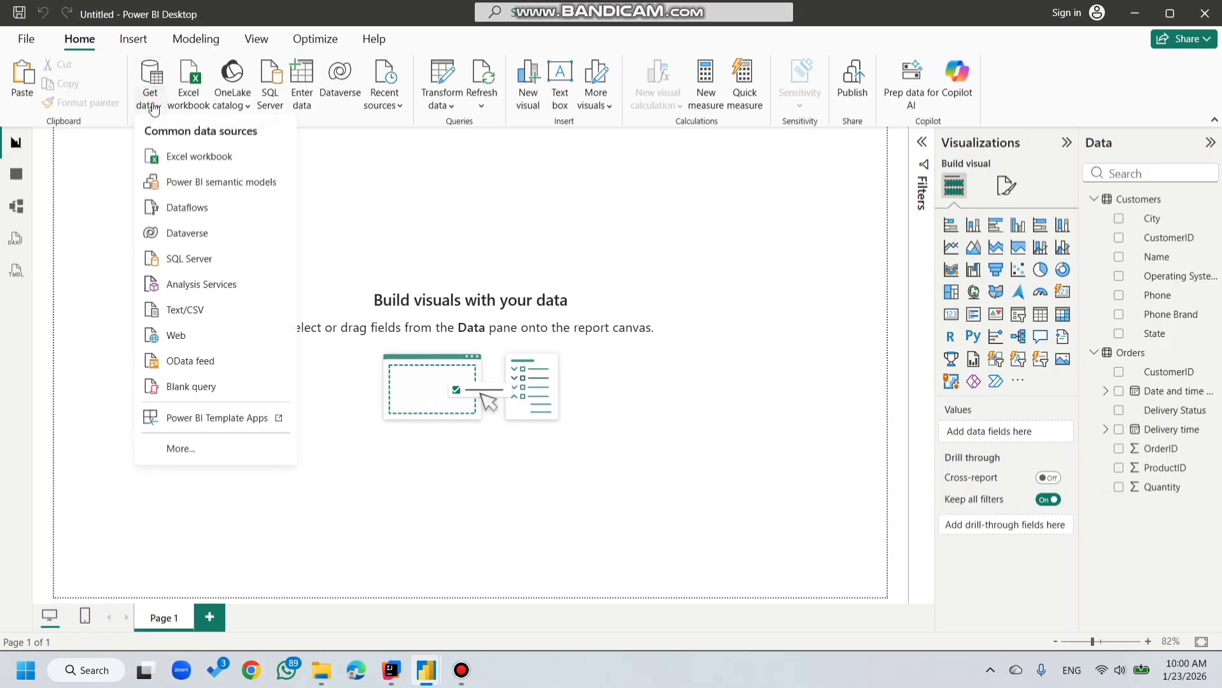
click(191, 310)
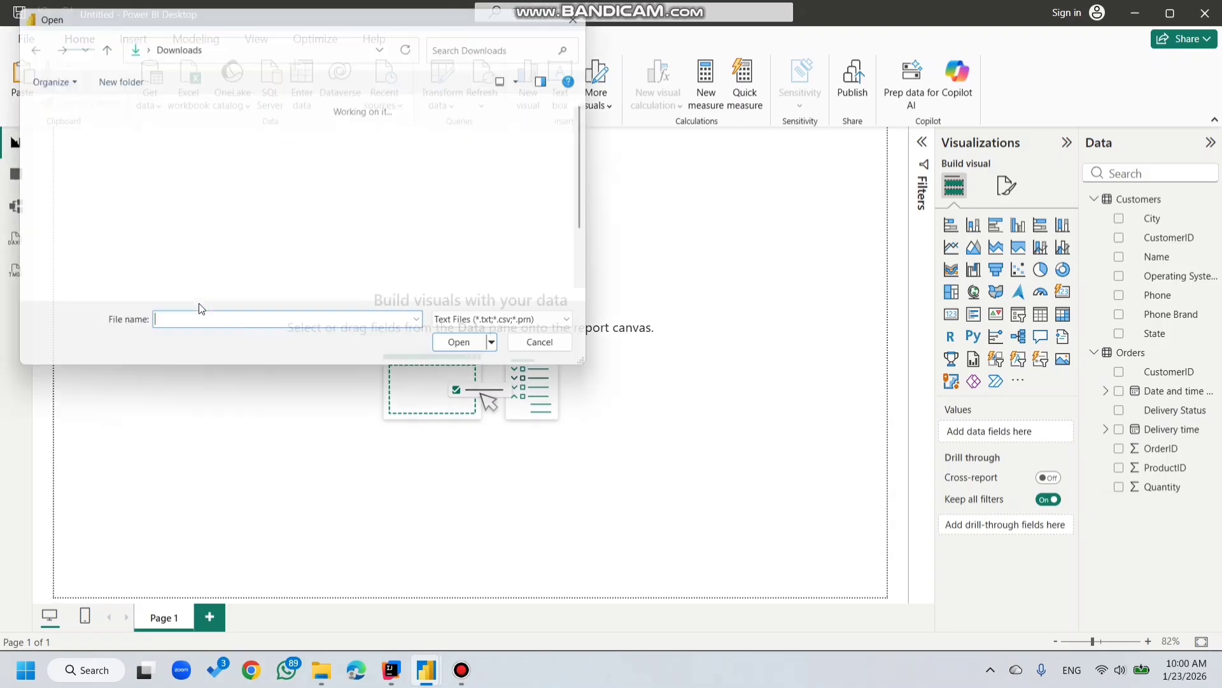
click(408, 166)
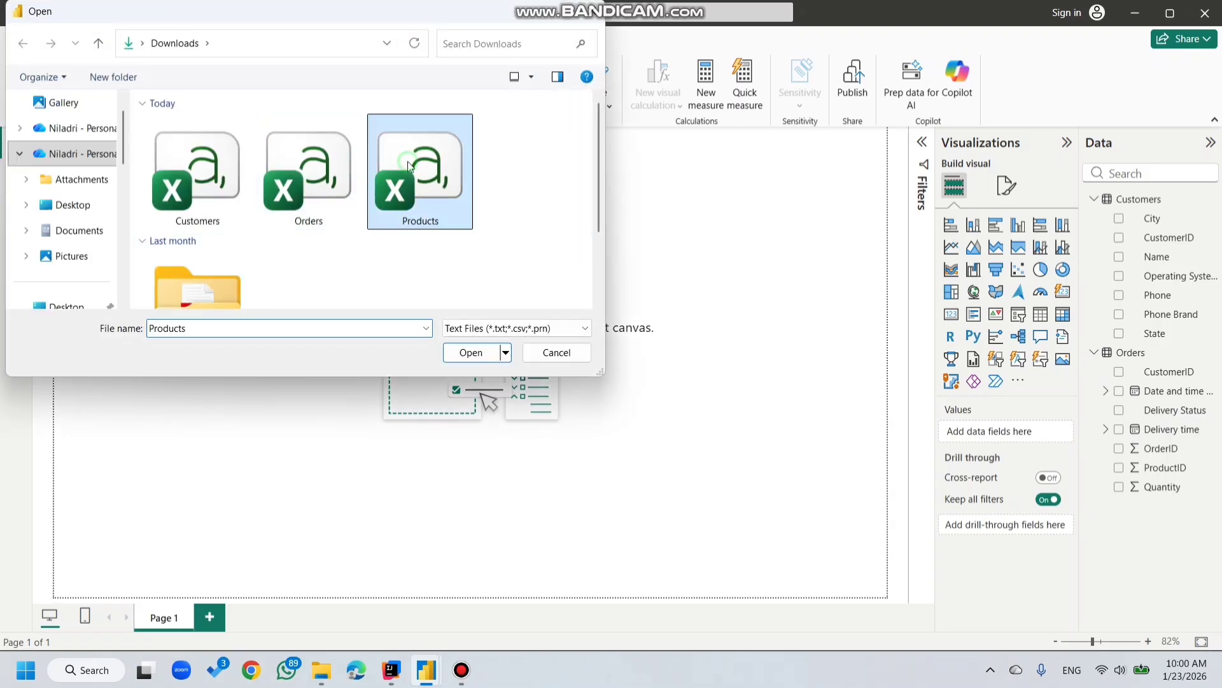
click(476, 352)
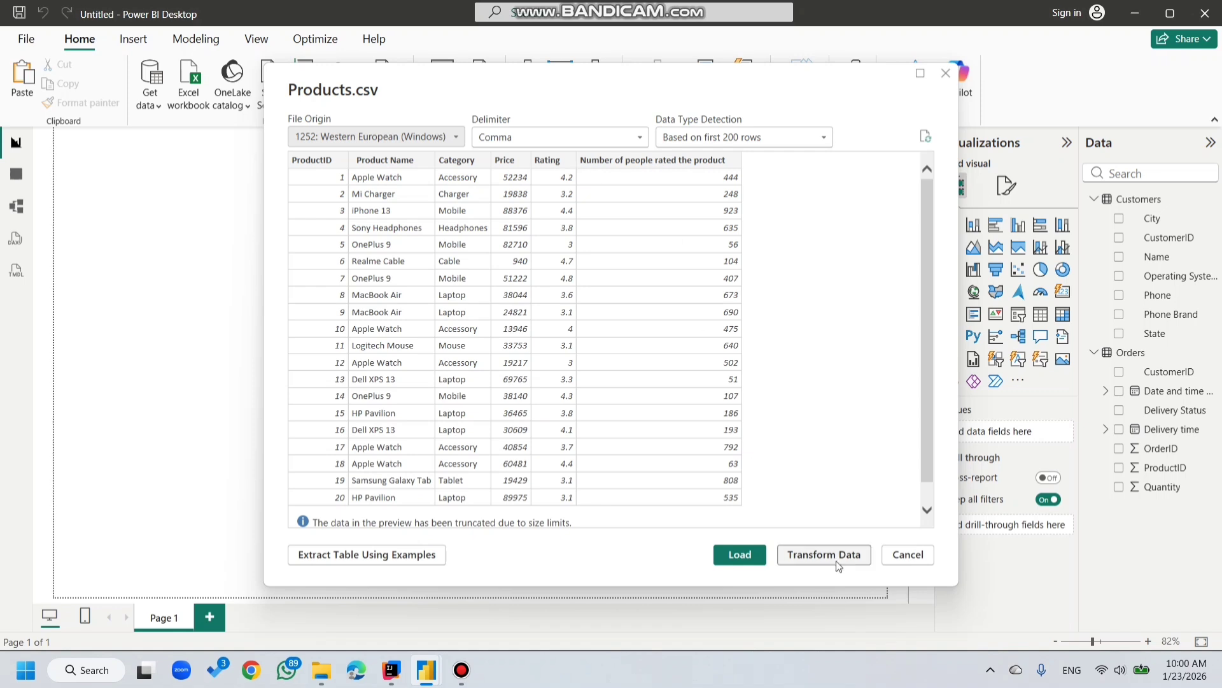
click(812, 562)
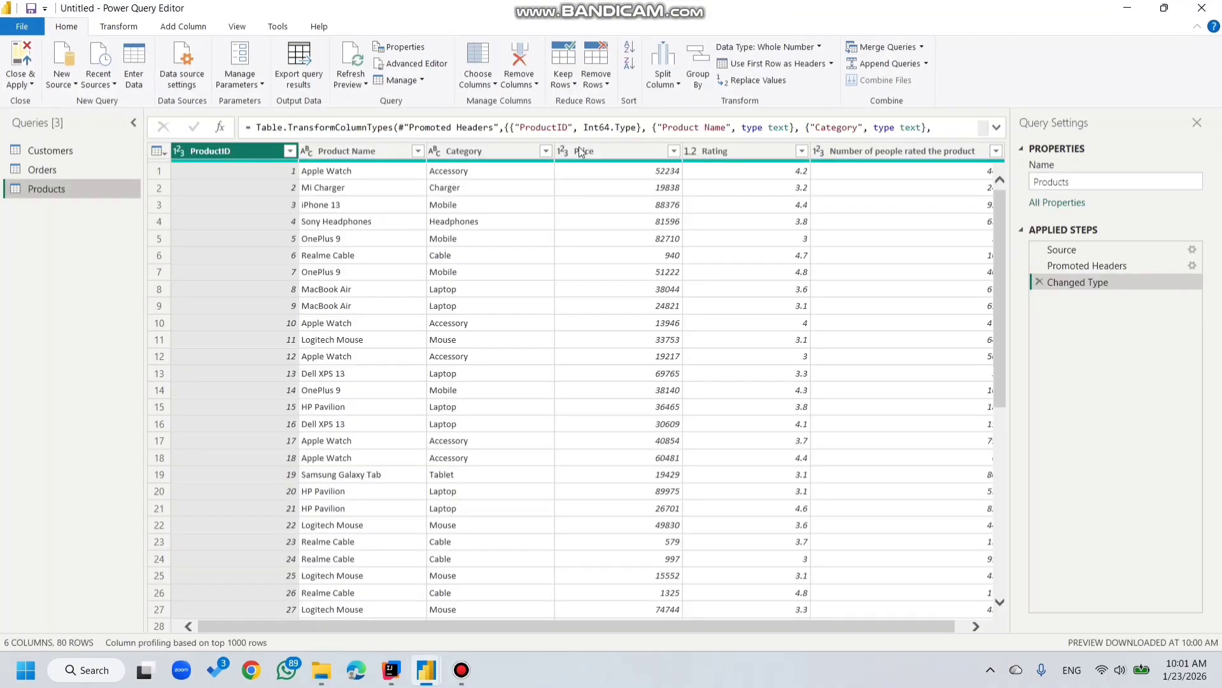
Step: Try converting the Products query's Price column to Fixed decimal number by replacing the existing type conversion
click(564, 156)
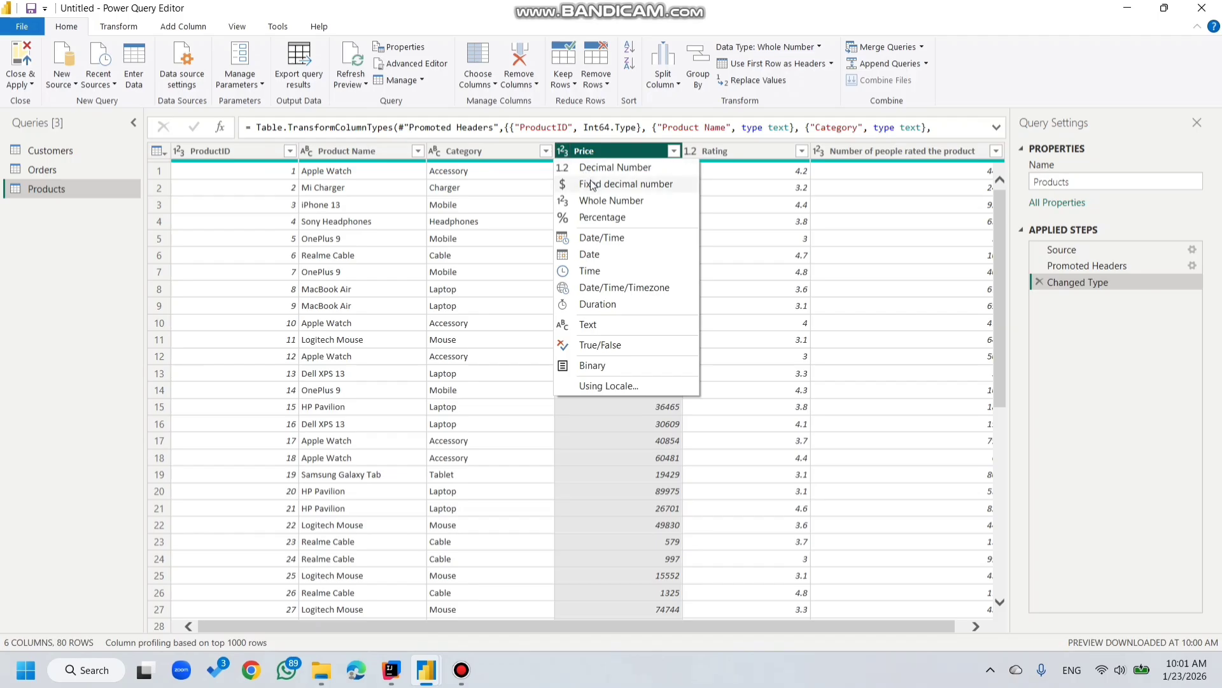
click(591, 185)
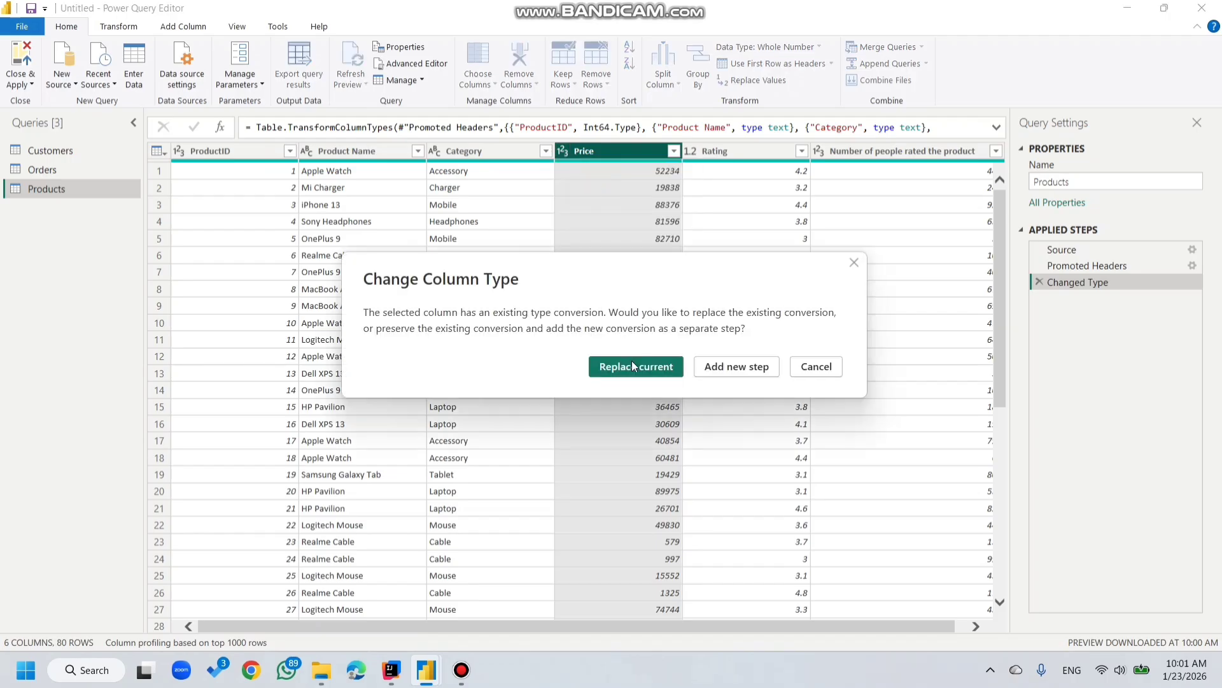
click(635, 368)
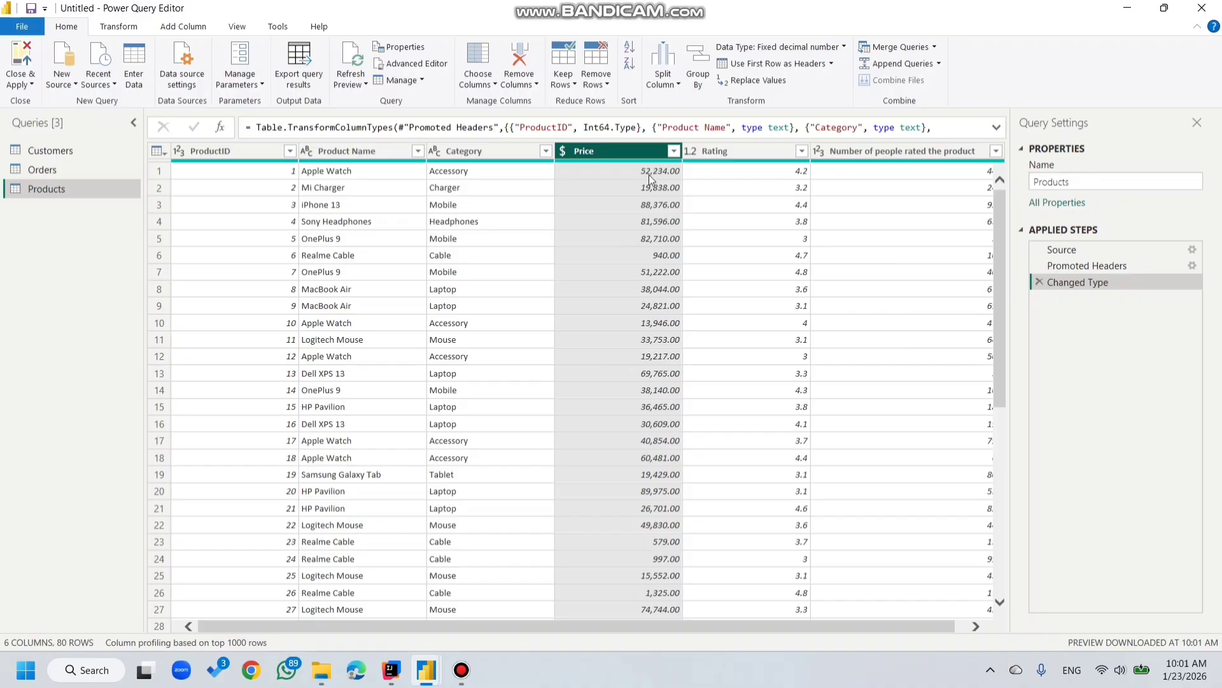
Step: Delete the Changed Type step from the Products query and set the Price column's data type to Fixed decimal number
click(1039, 282)
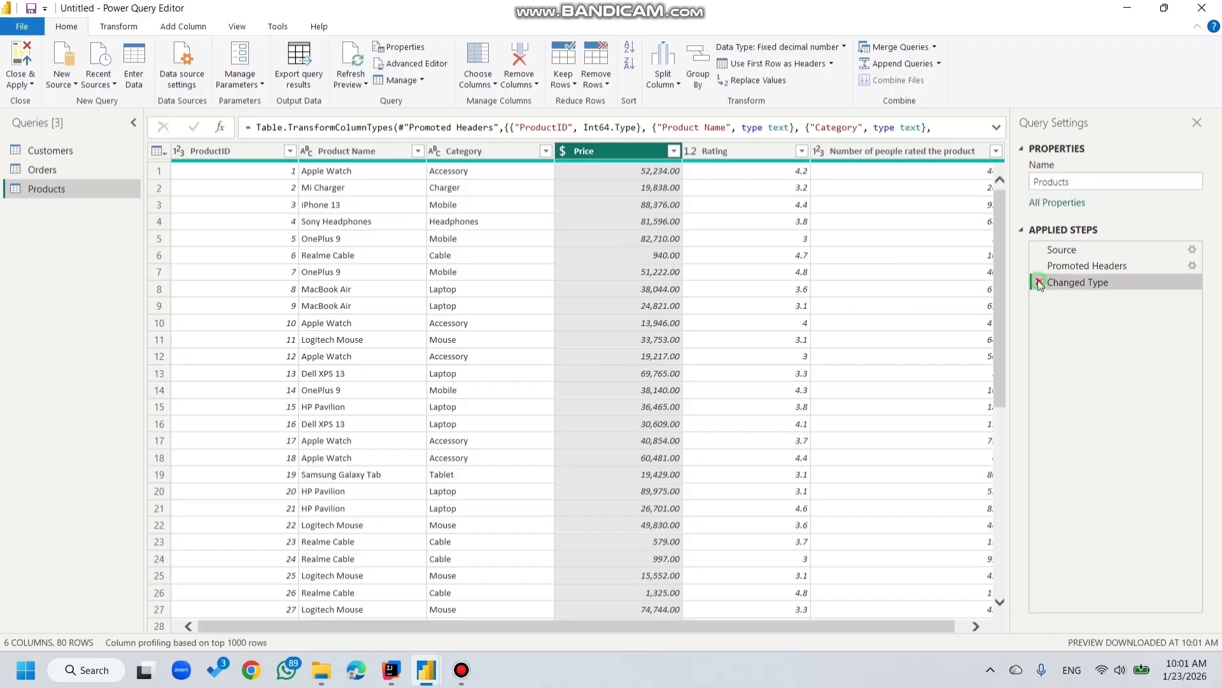
click(563, 152)
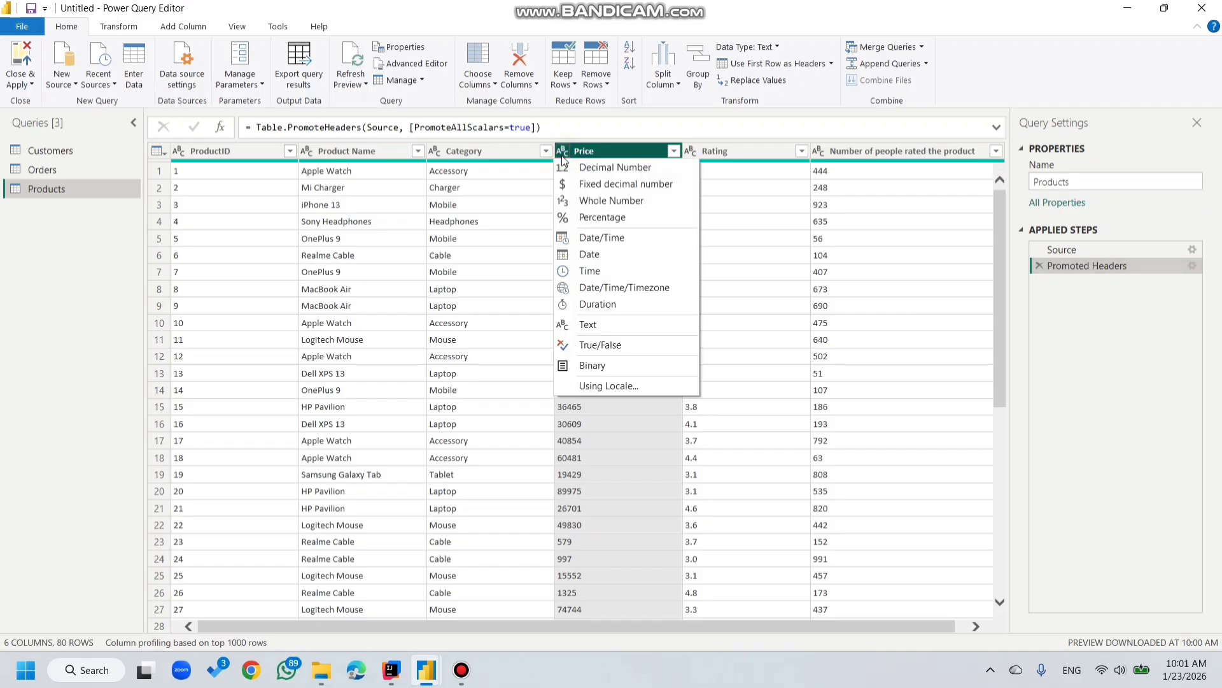
click(592, 185)
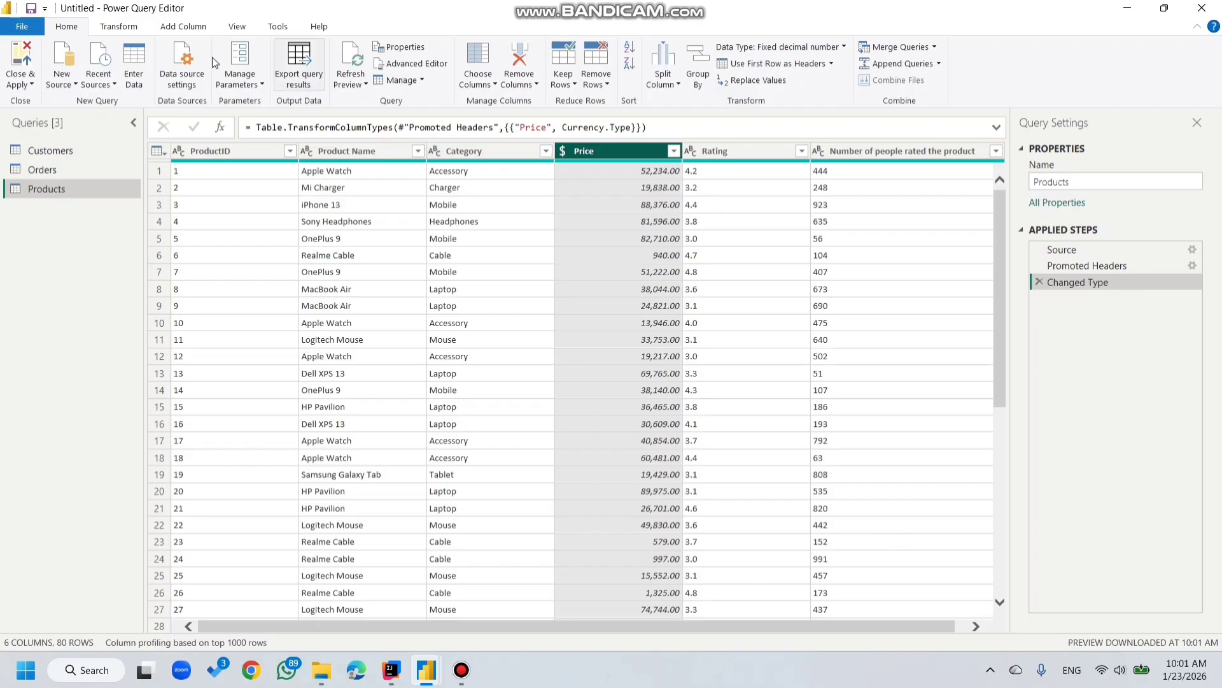
Step: Apply the Products query changes, close Power Query Editor, and expand the Products table in the field list
click(21, 27)
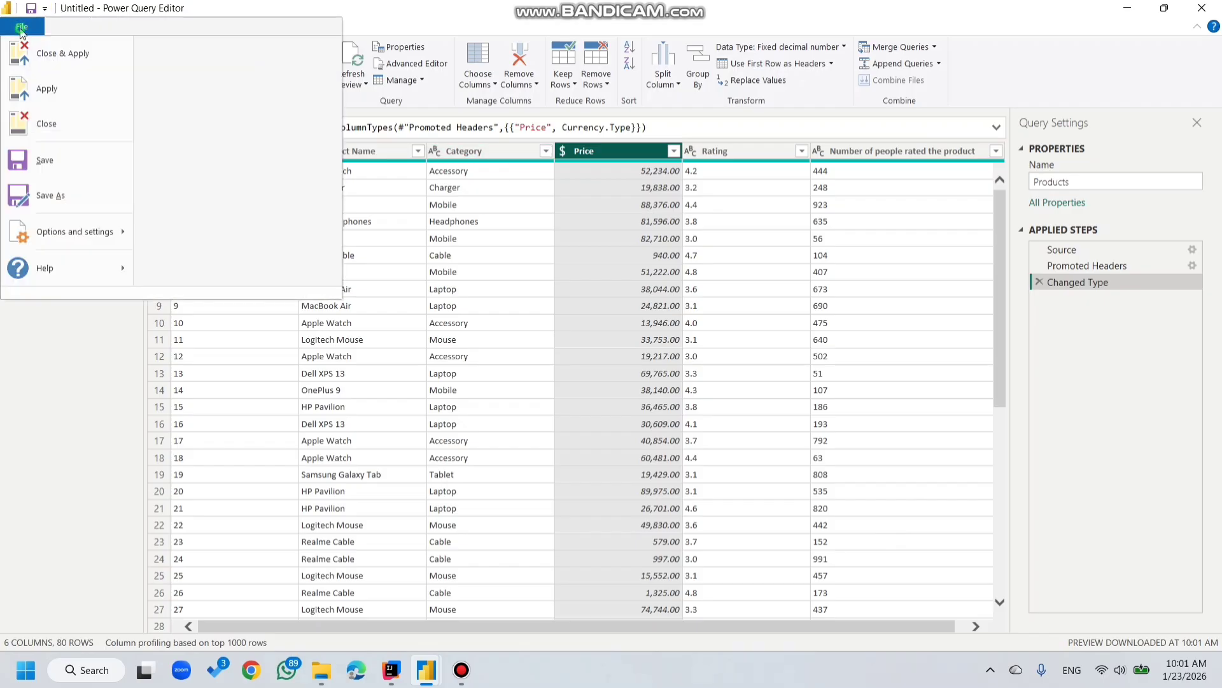
click(52, 55)
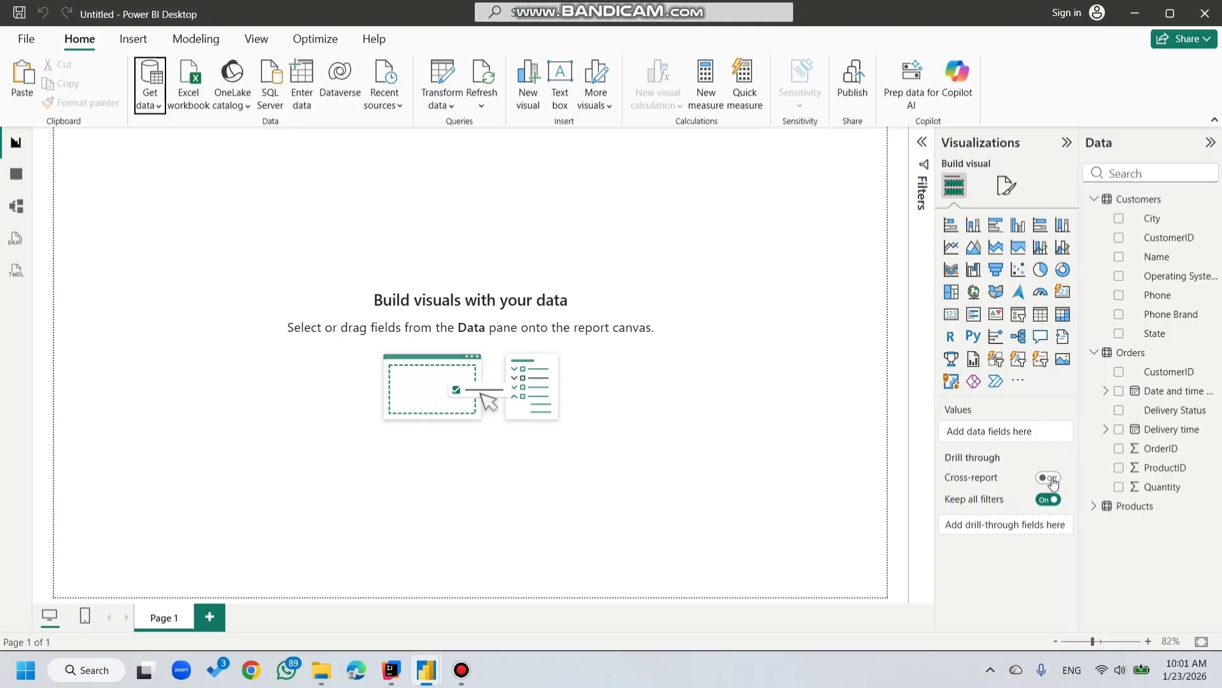
click(1094, 507)
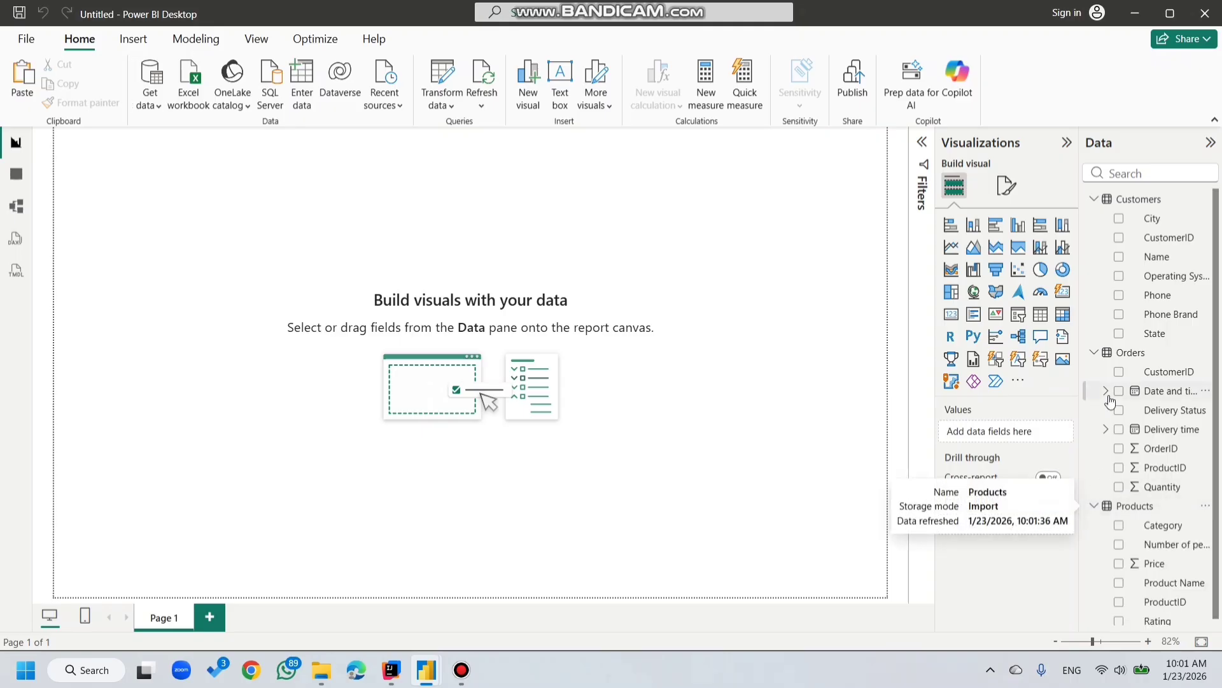
Step: Examine the Orders table's rows in Table view and widen the Delivery time column
click(9, 183)
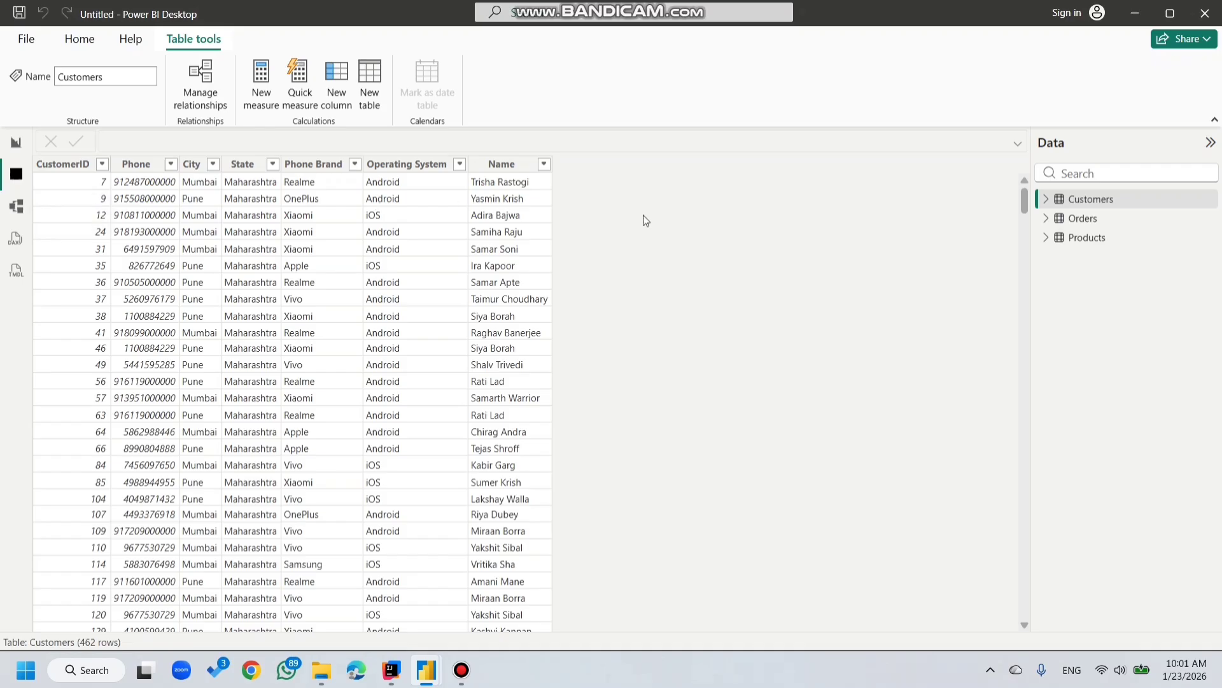
click(1109, 214)
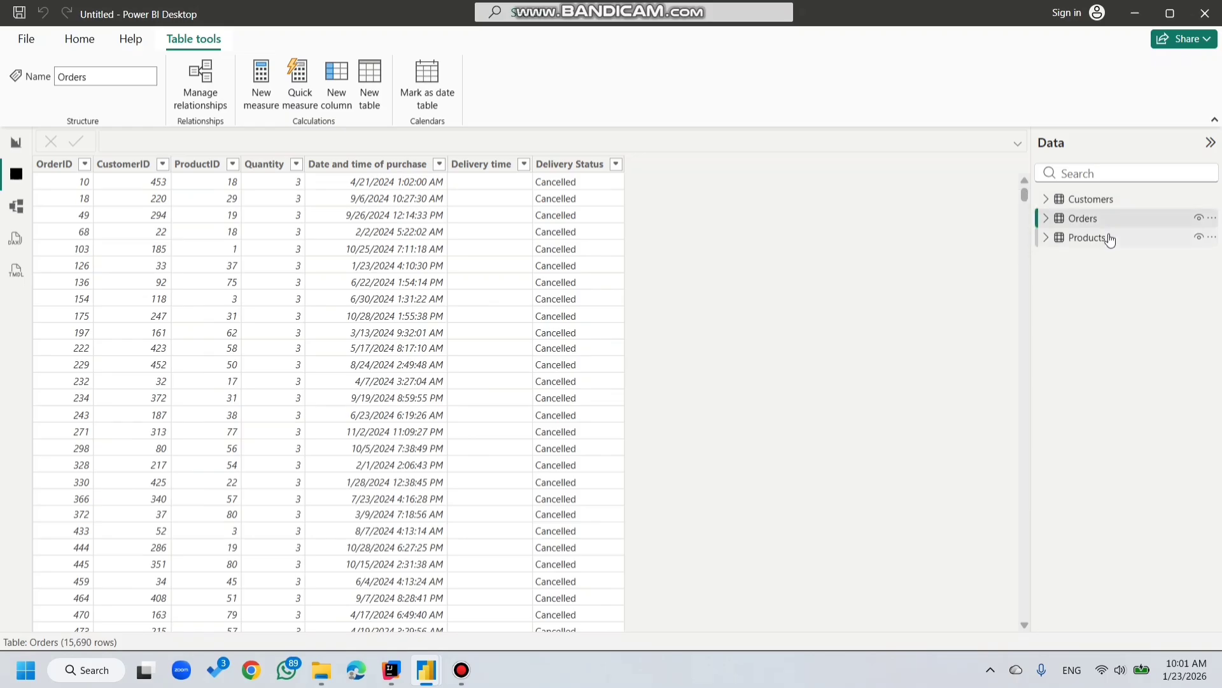
scroll(606, 367, down, 5)
scroll(586, 338, up, 5)
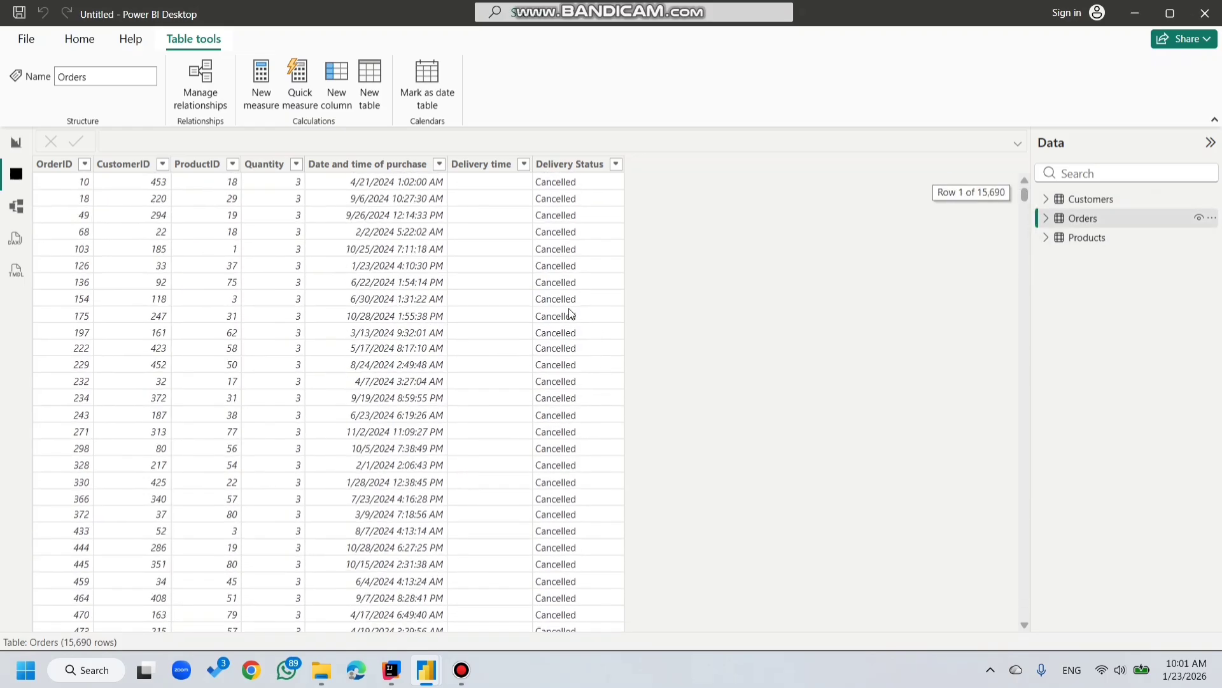
drag(532, 164, 565, 161)
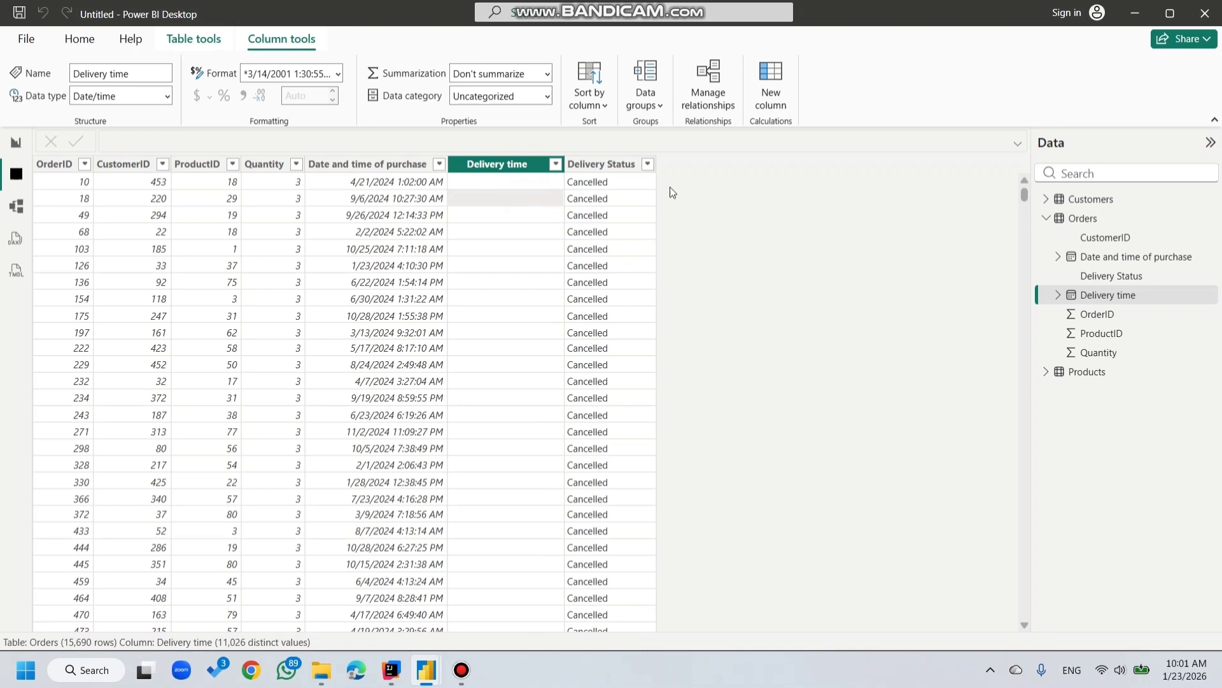
Step: Reopen Power Query Editor and display the delivery columns of the Orders query
click(81, 41)
click(399, 106)
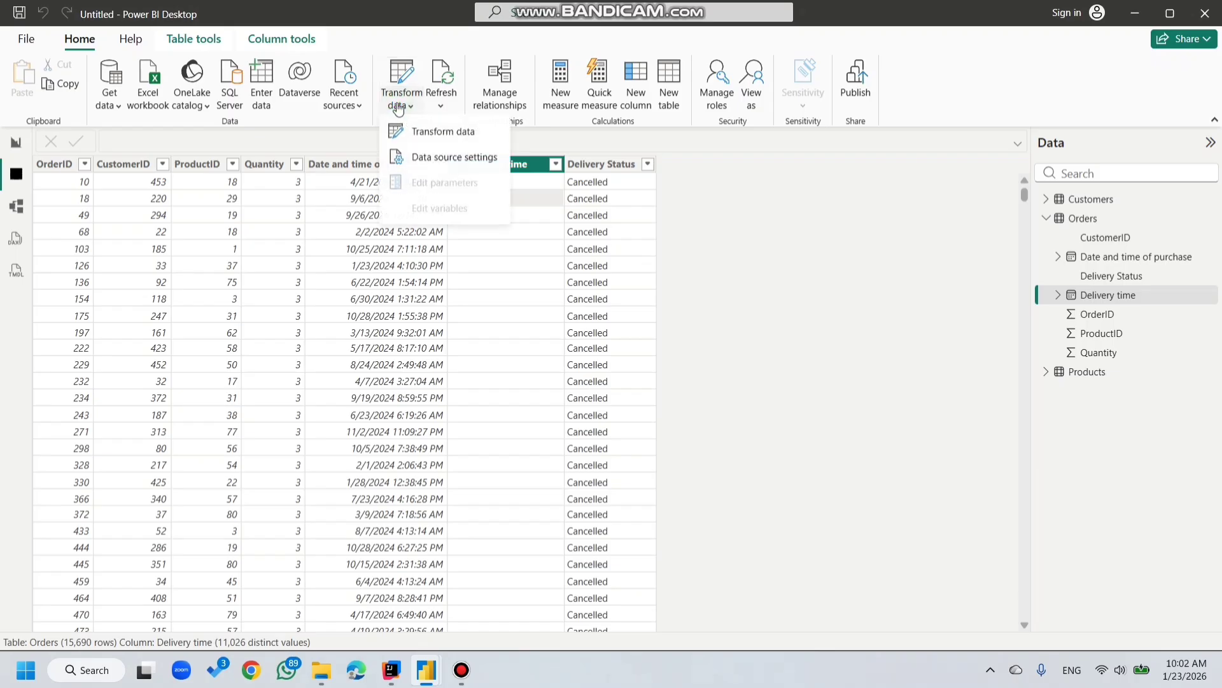
click(415, 131)
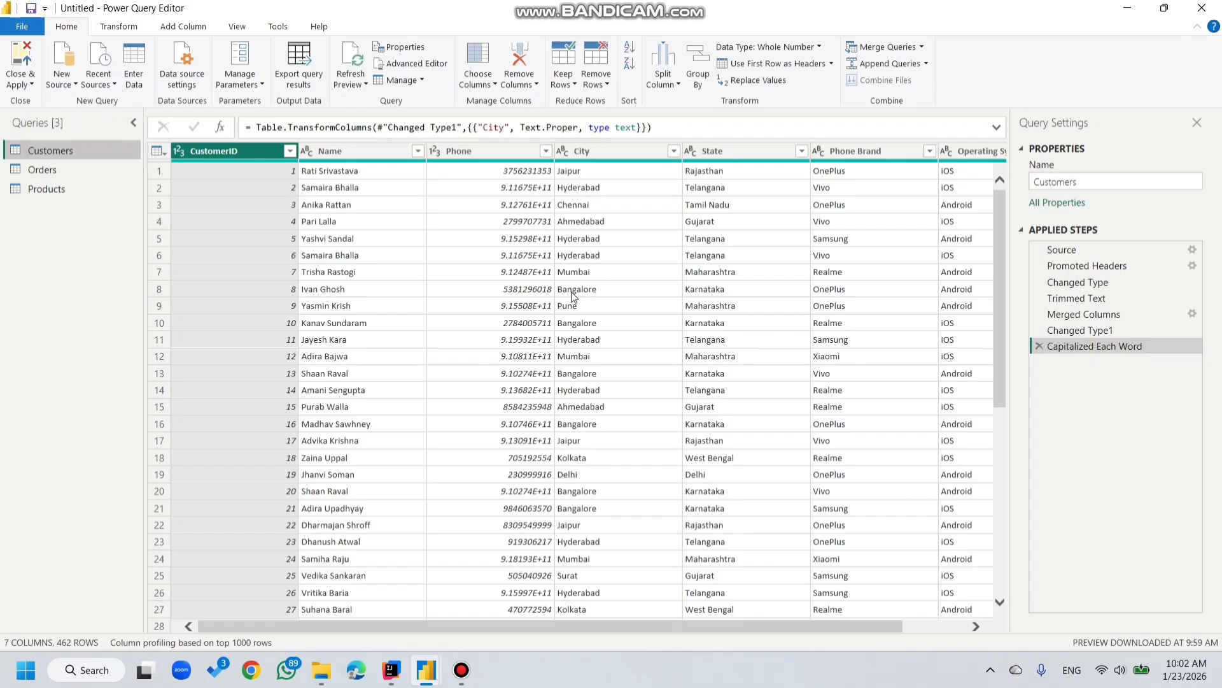
scroll(571, 291, right, 2)
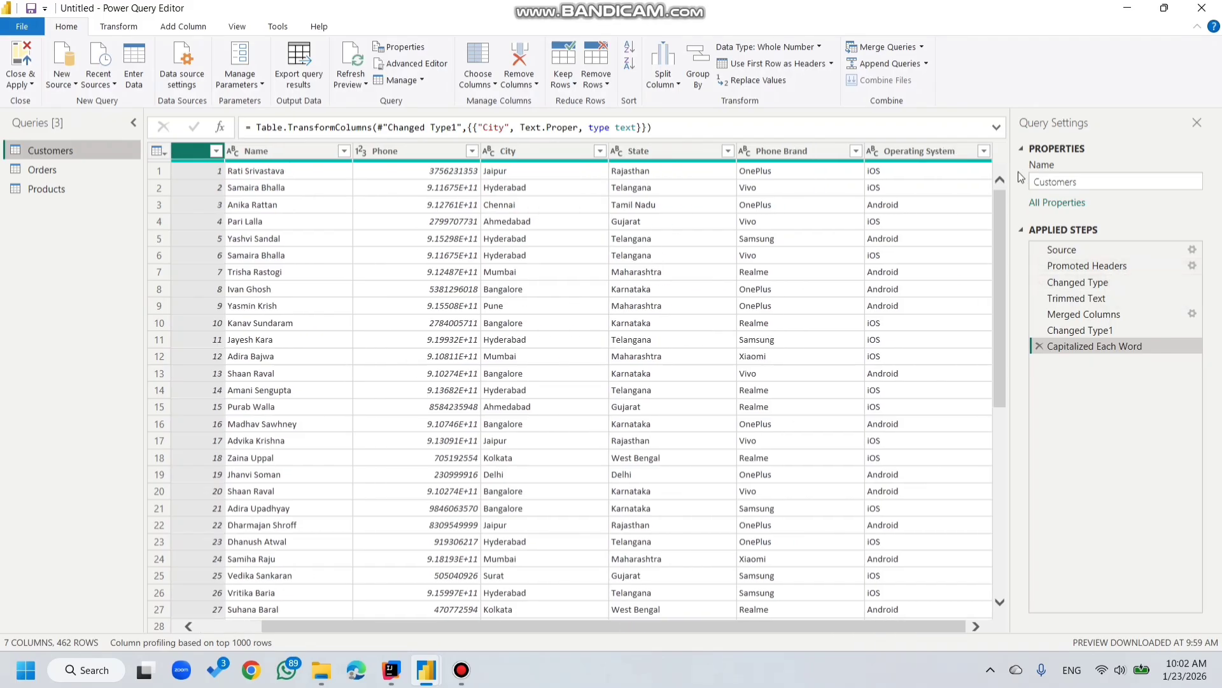
click(38, 171)
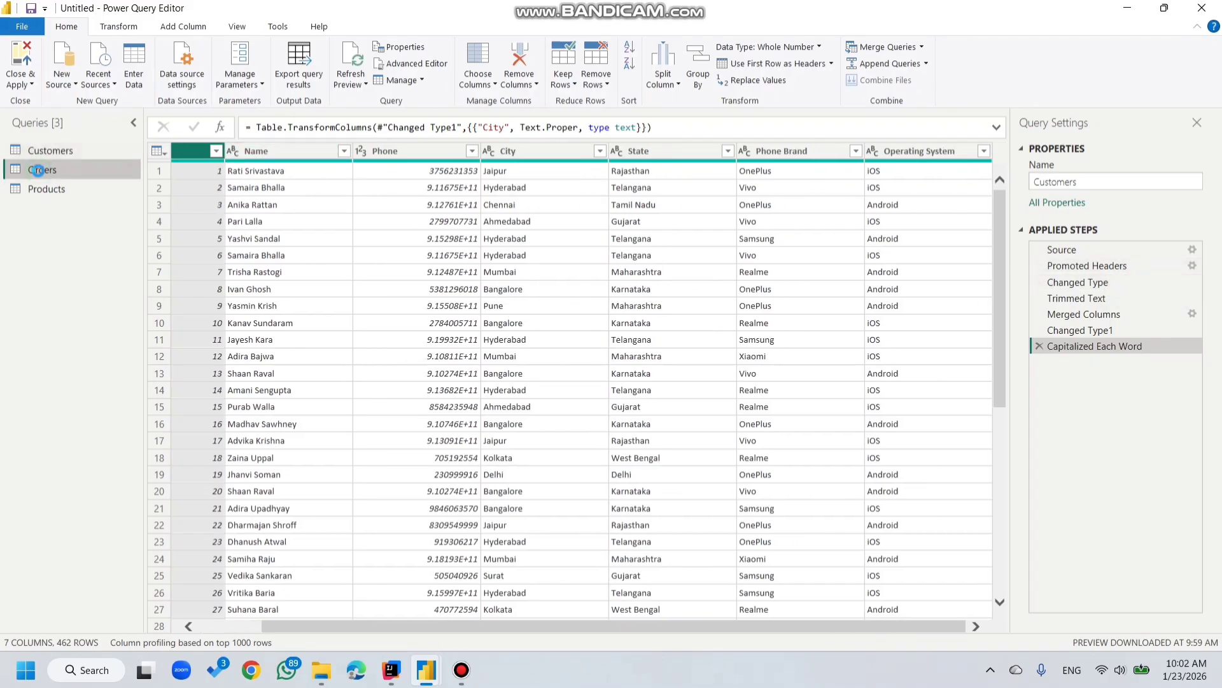
scroll(642, 239, right, 3)
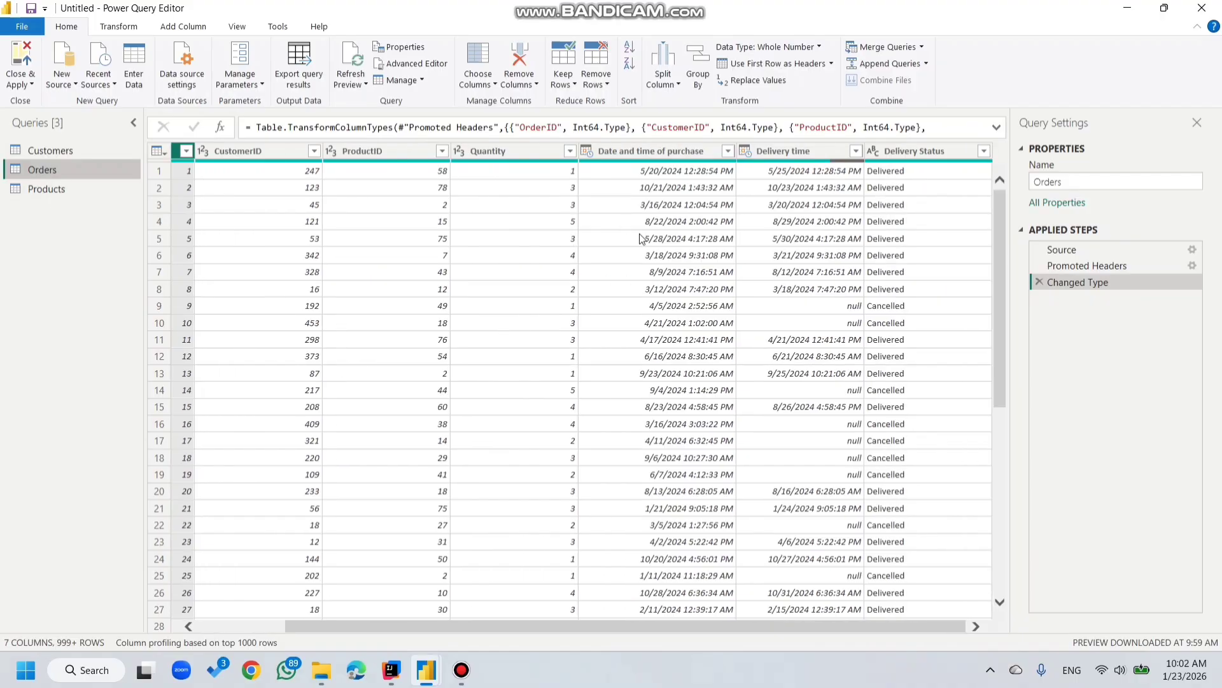
Step: Set the Delivery time column's data type to Date/Time in the Orders query, then apply and close the editor
click(746, 153)
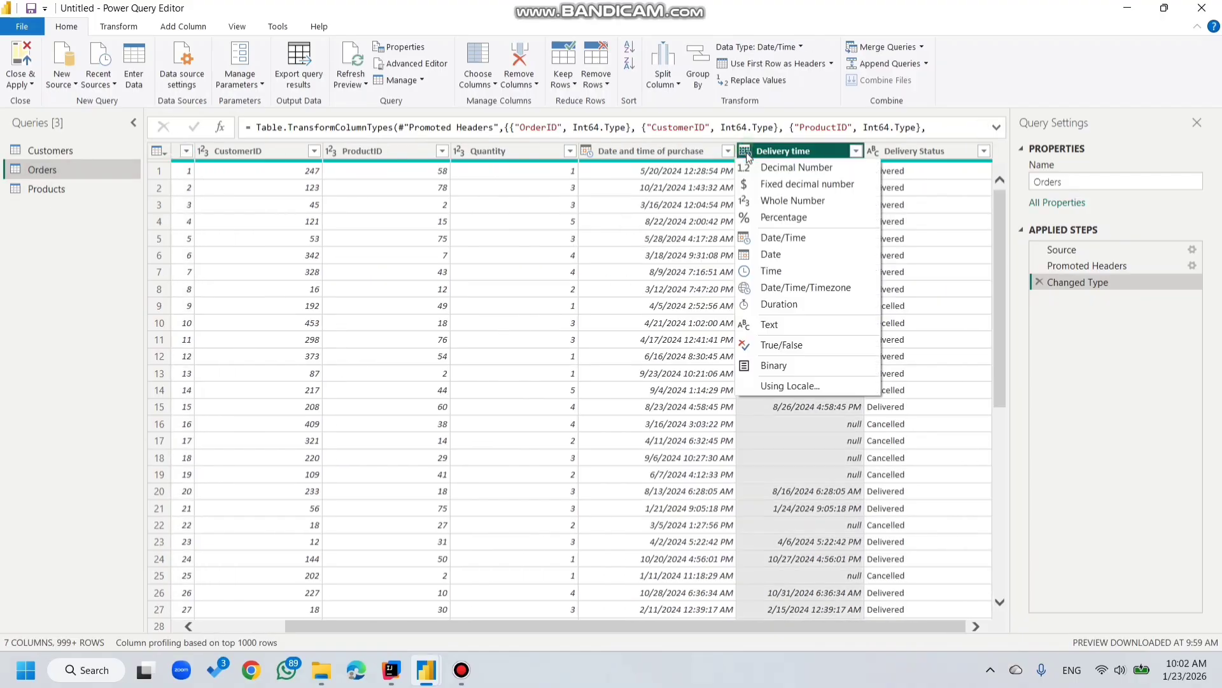
click(793, 242)
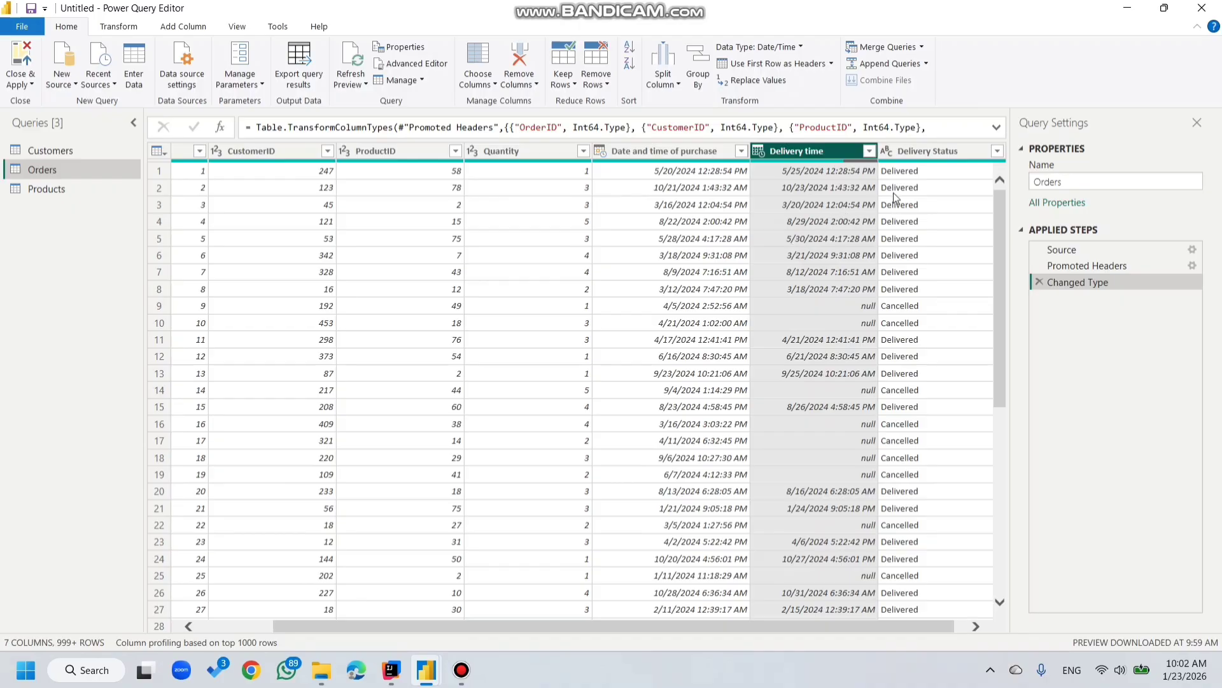
click(30, 83)
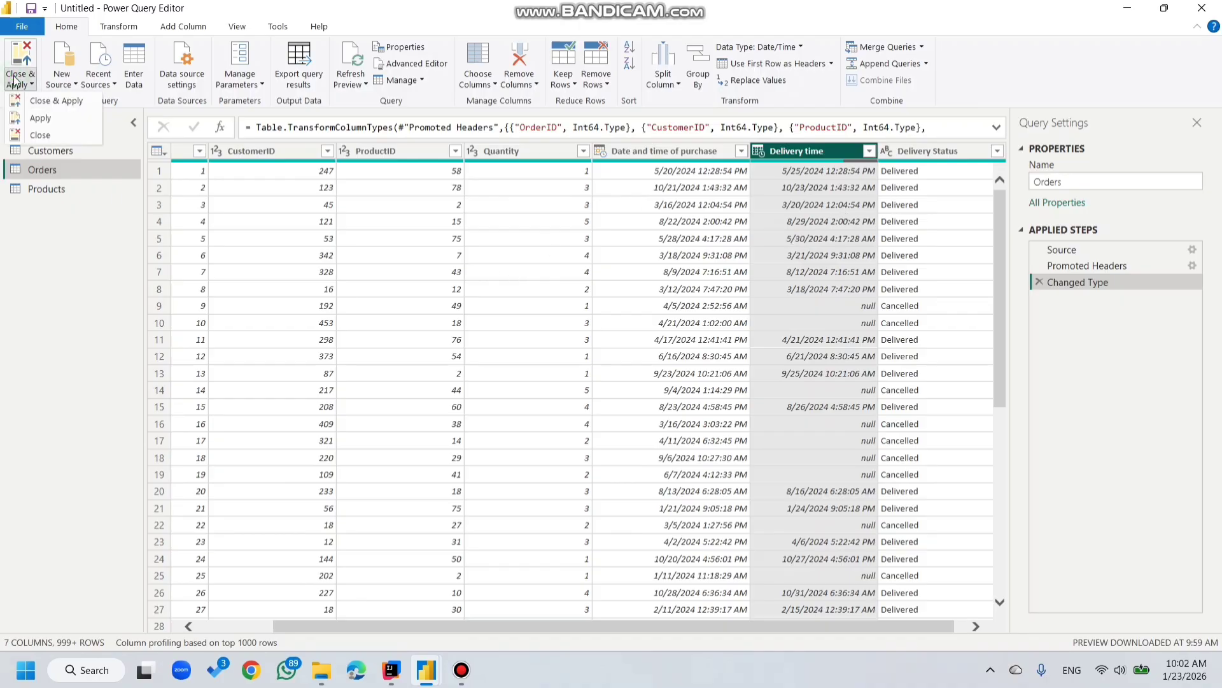
click(55, 101)
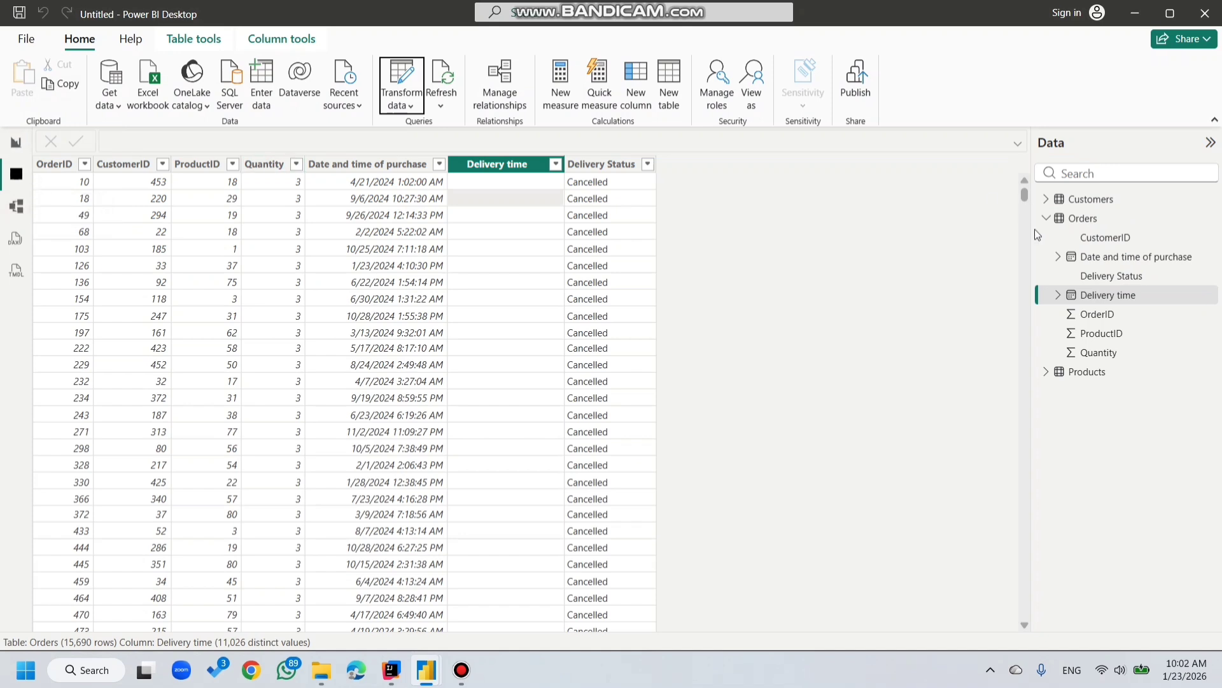
Step: Examine the Products table's data and switch to Model view to check the table relationships
click(1131, 374)
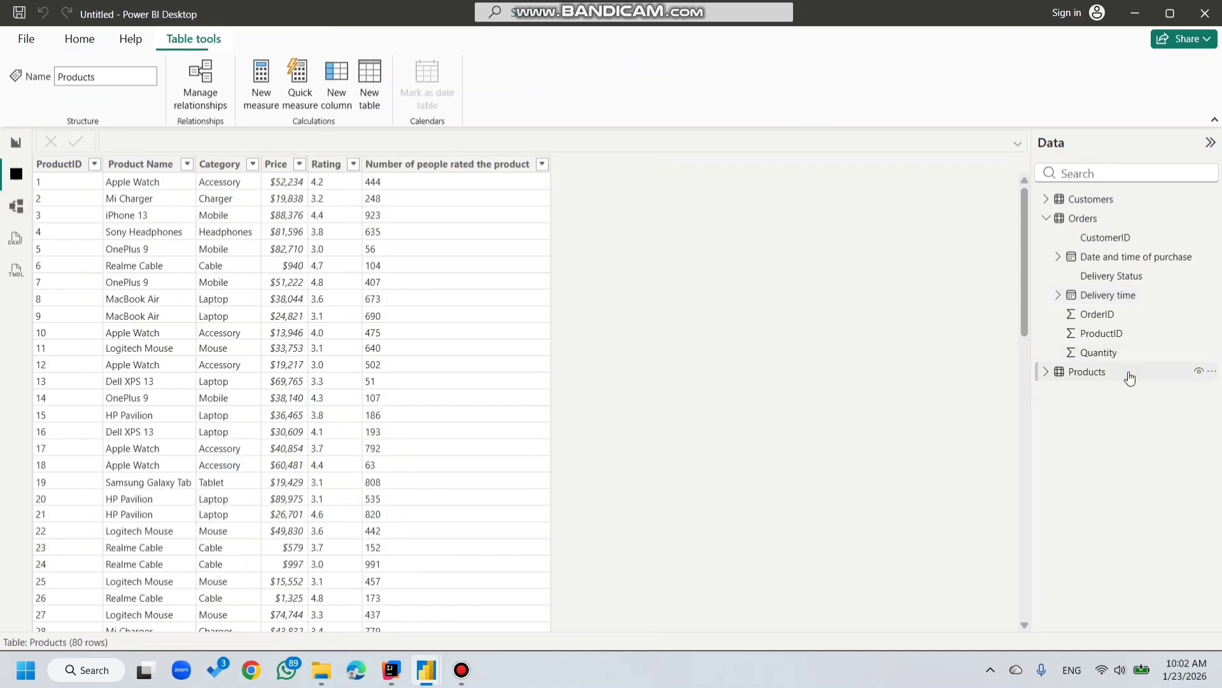
click(18, 210)
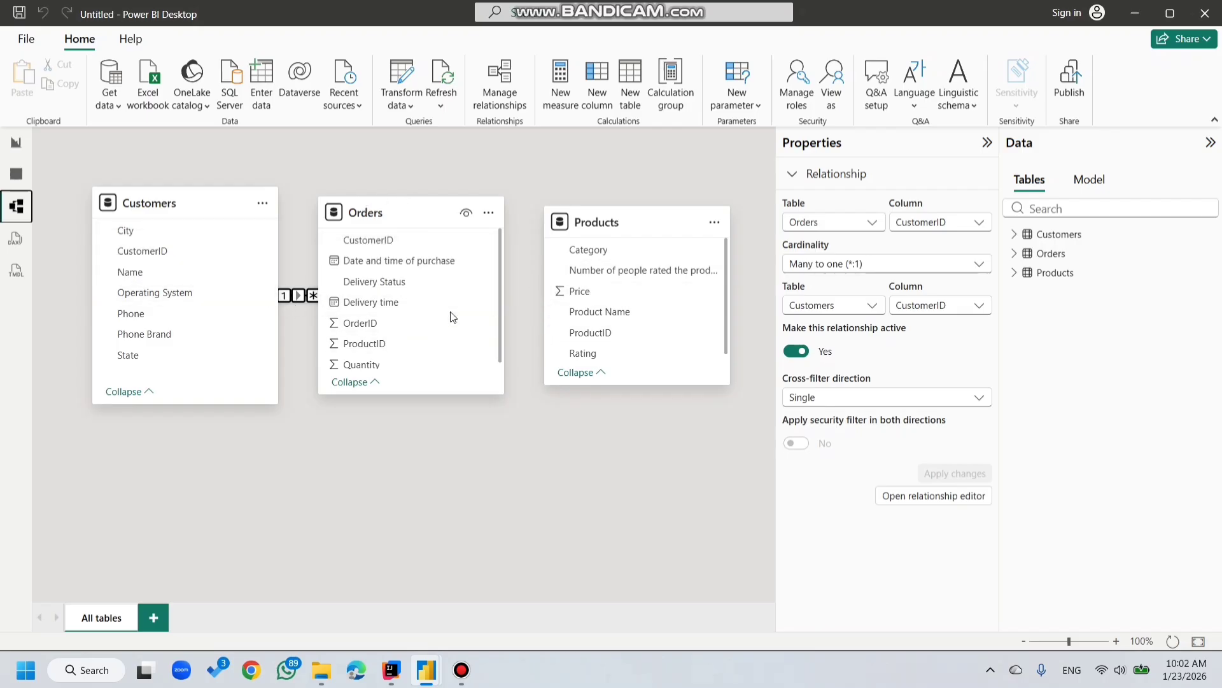
Step: Move the Products table card away from Orders and enlarge the Orders card to show all its fields
drag(609, 224, 640, 256)
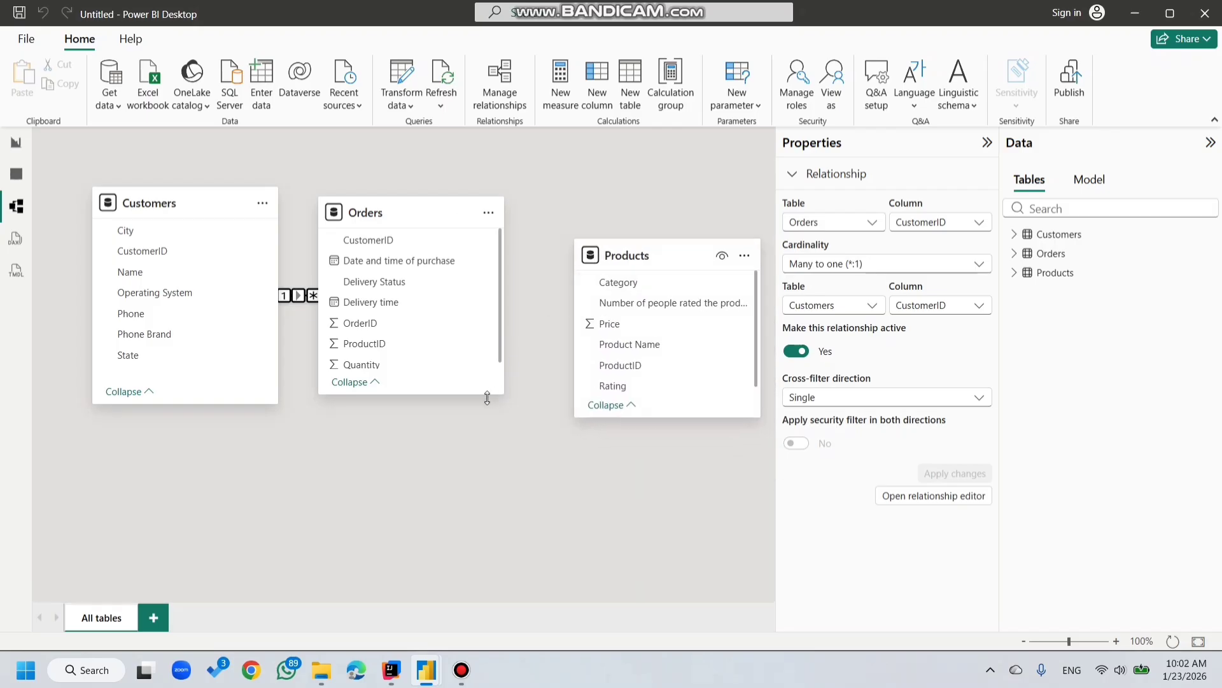
drag(472, 393, 505, 421)
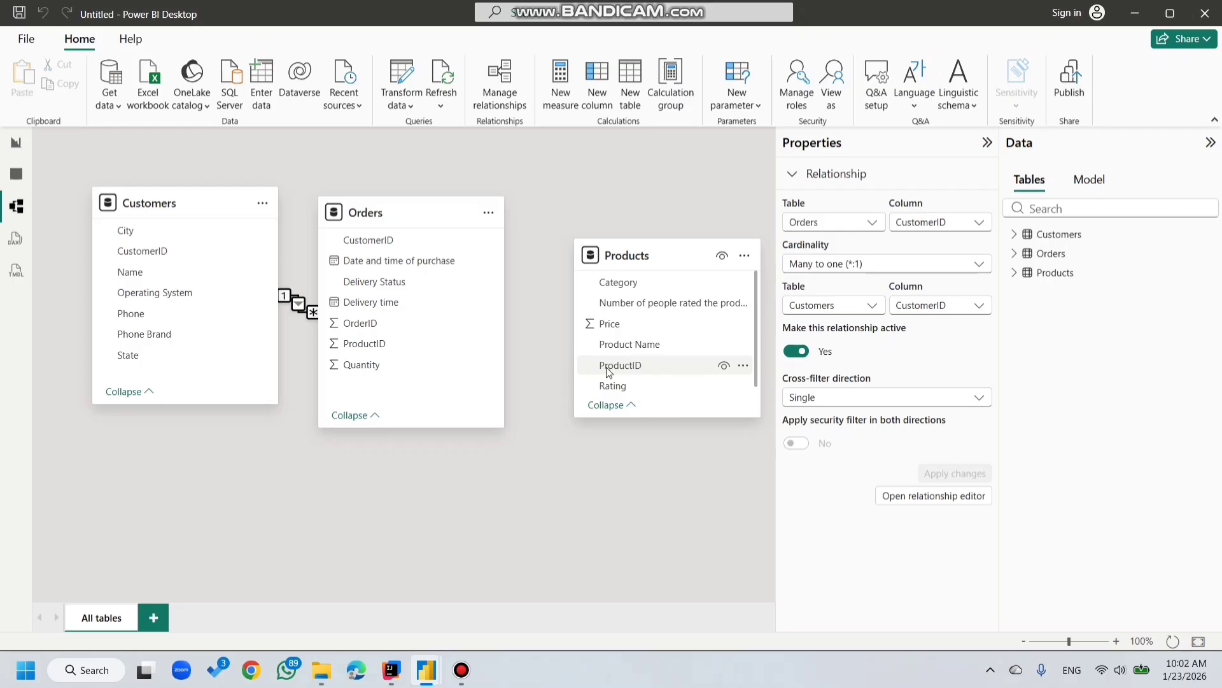
drag(608, 373, 383, 344)
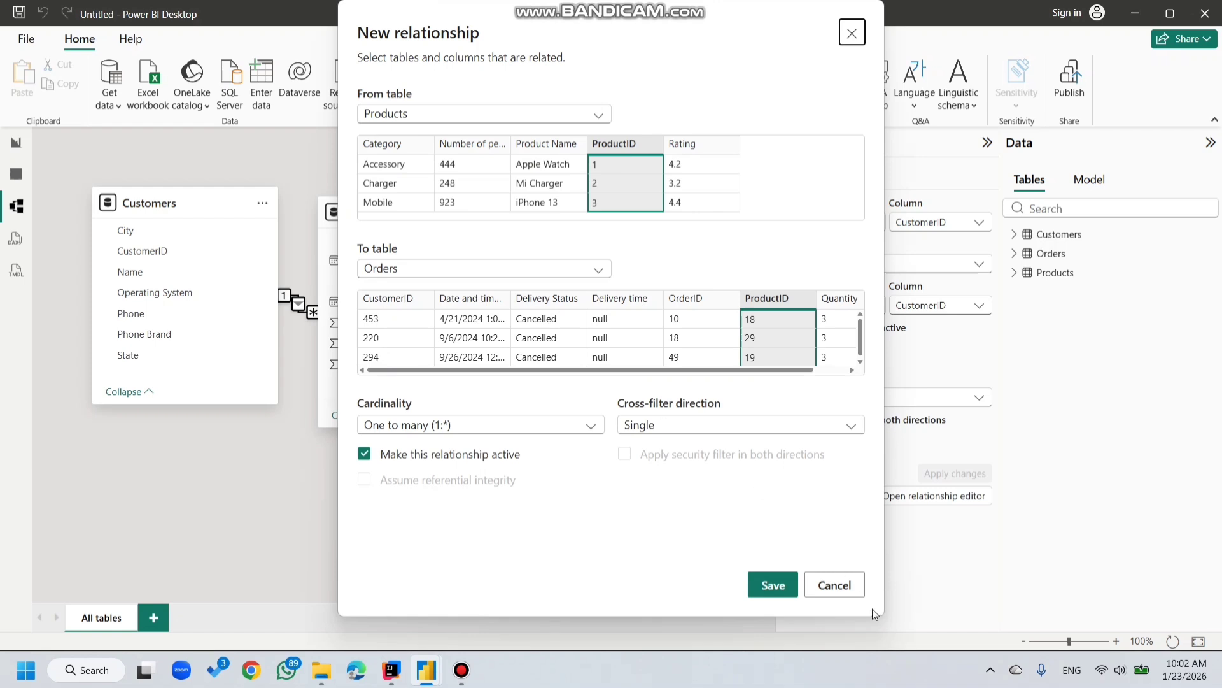
click(833, 587)
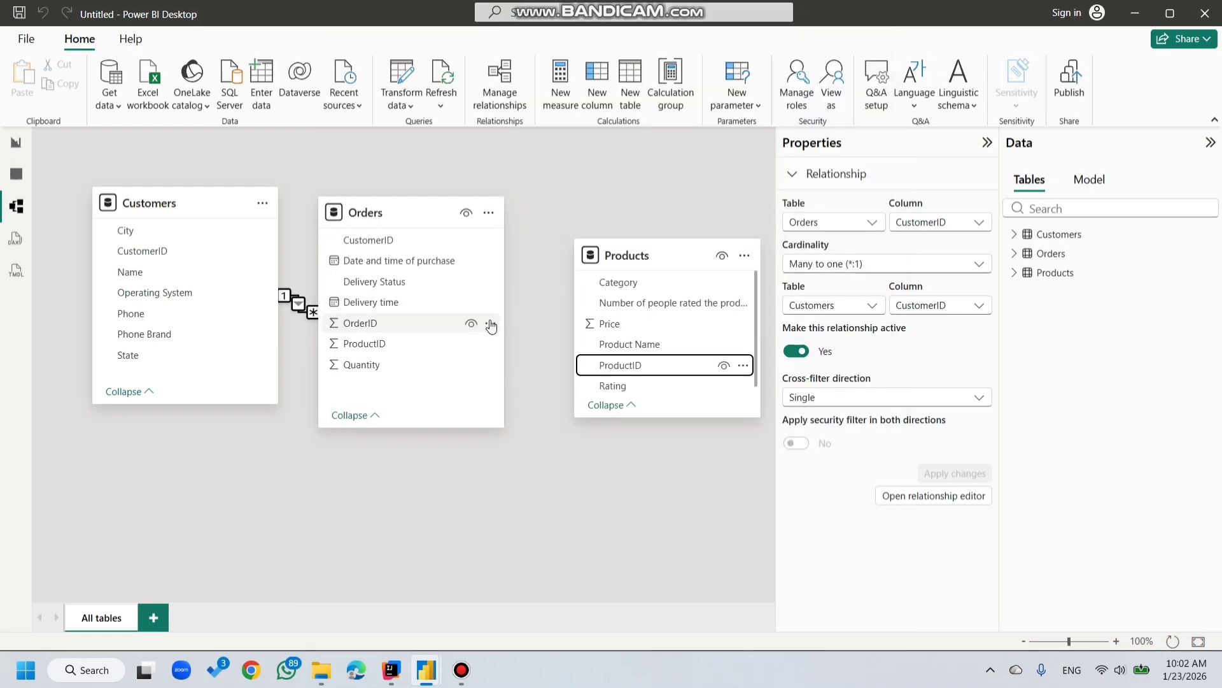
click(491, 326)
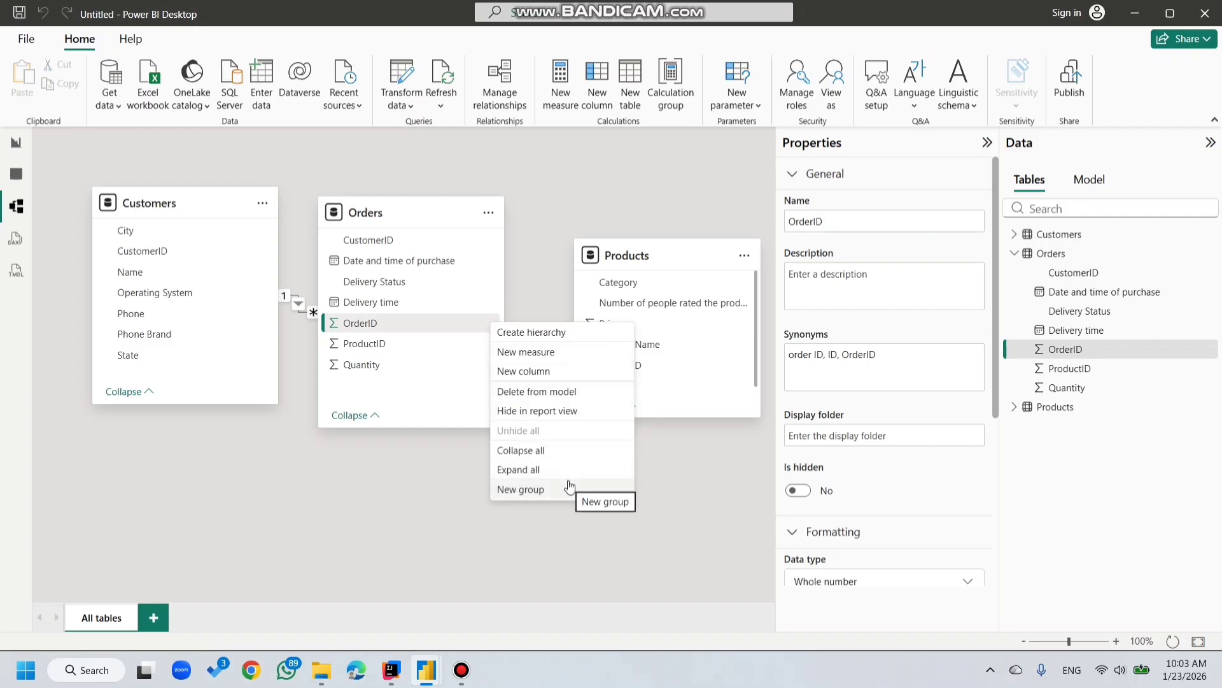
click(385, 488)
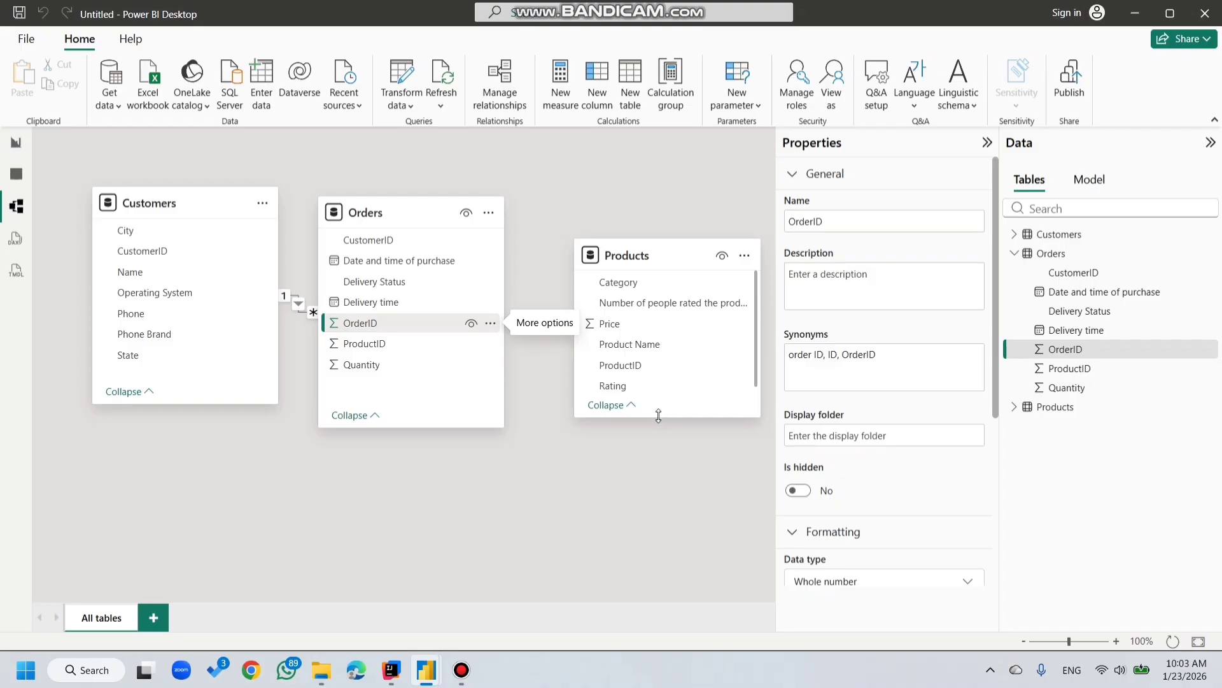
Step: Enlarge the Products table card in the model diagram so all its fields fit
mouse_move(658, 415)
mouse_down()
mouse_move(660, 457)
mouse_move(663, 412)
mouse_move(664, 433)
mouse_up()
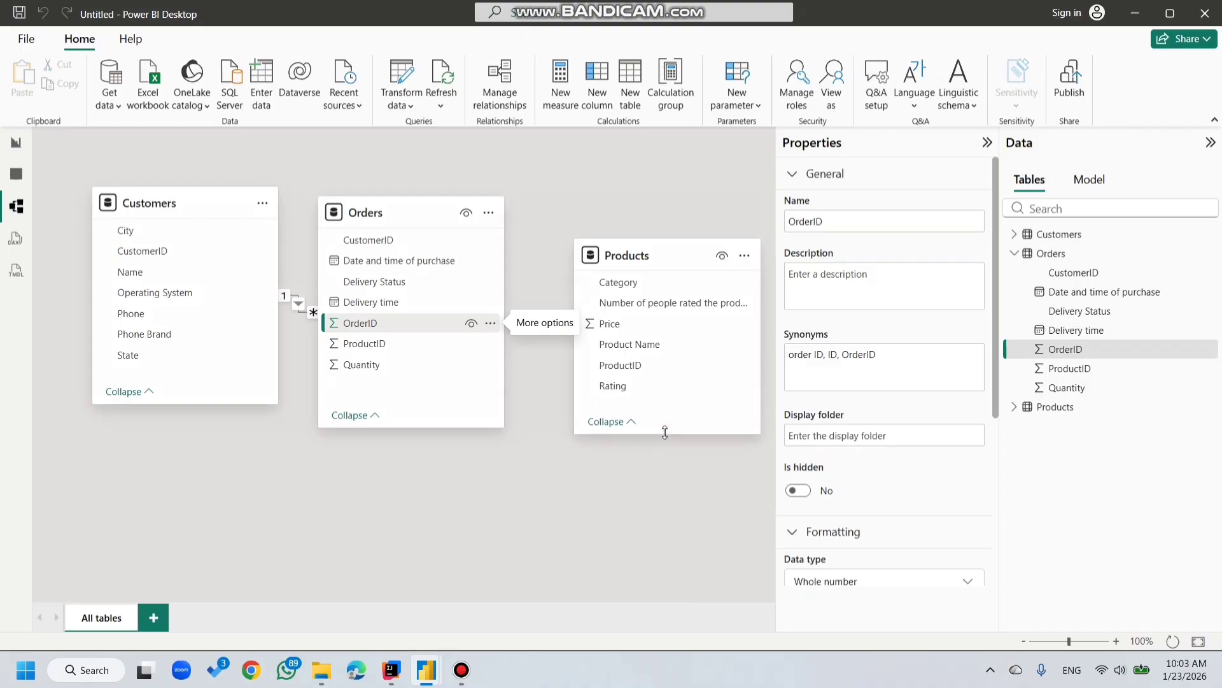
click(500, 466)
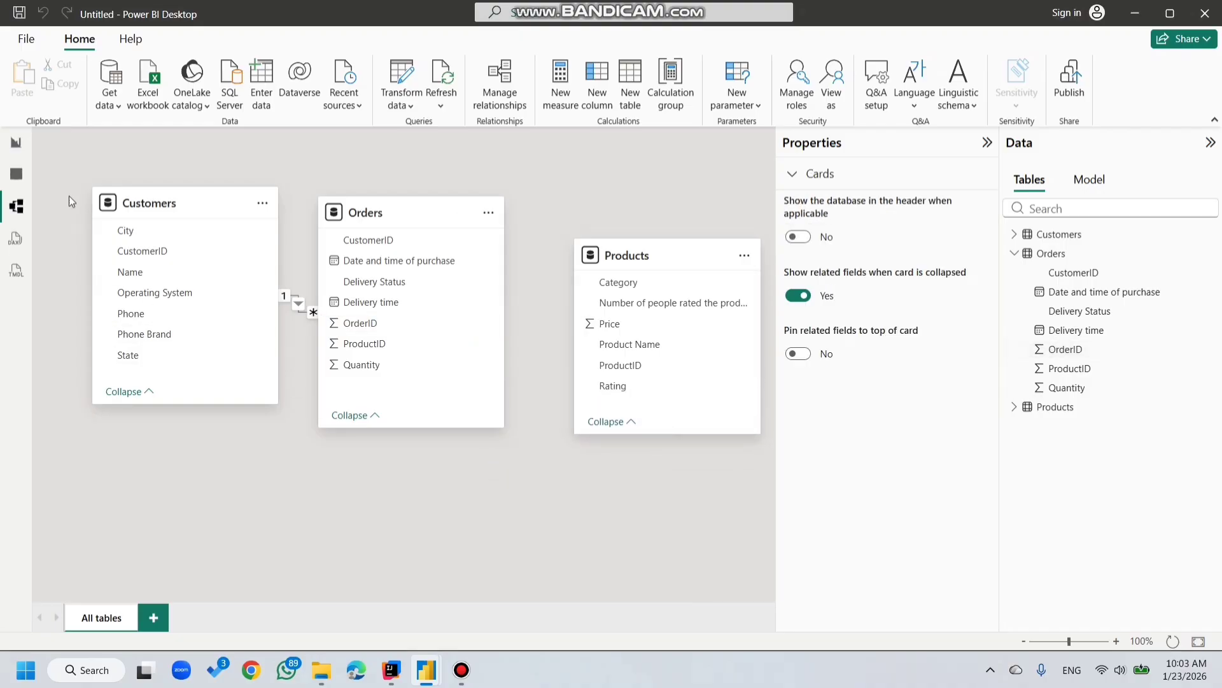
Step: In Table view, create a calculated table with the formula Table = {Blank()}
click(17, 173)
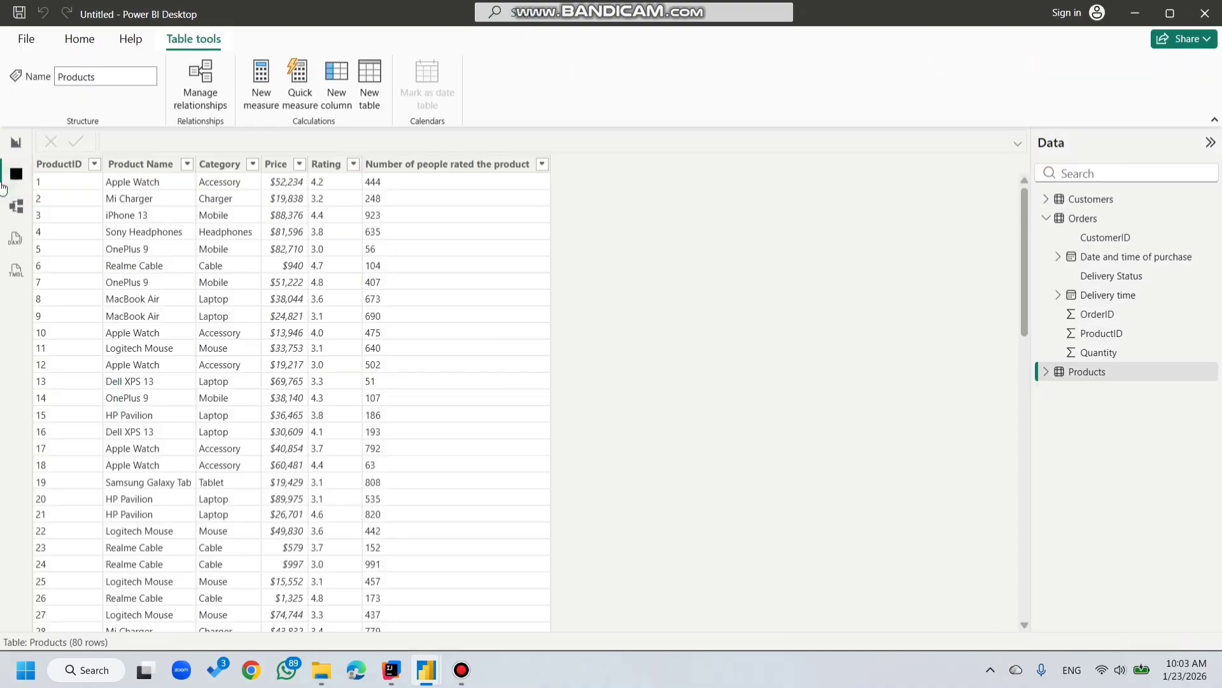
click(370, 84)
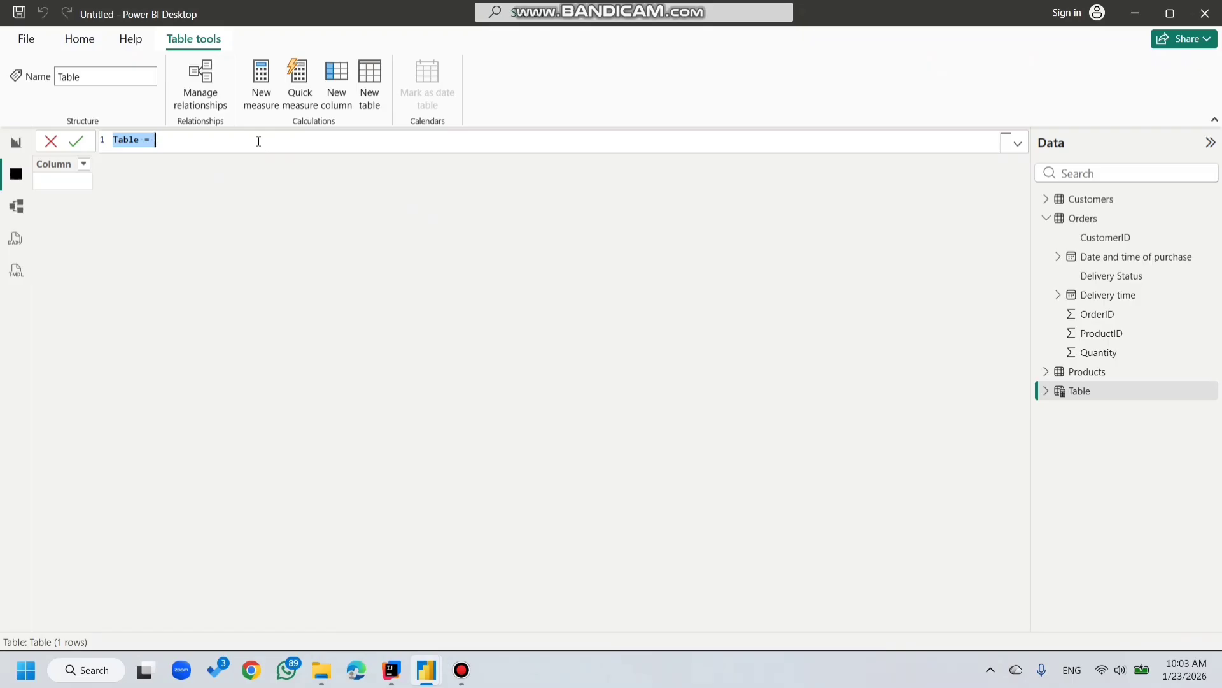
click(258, 141)
text({Blank)
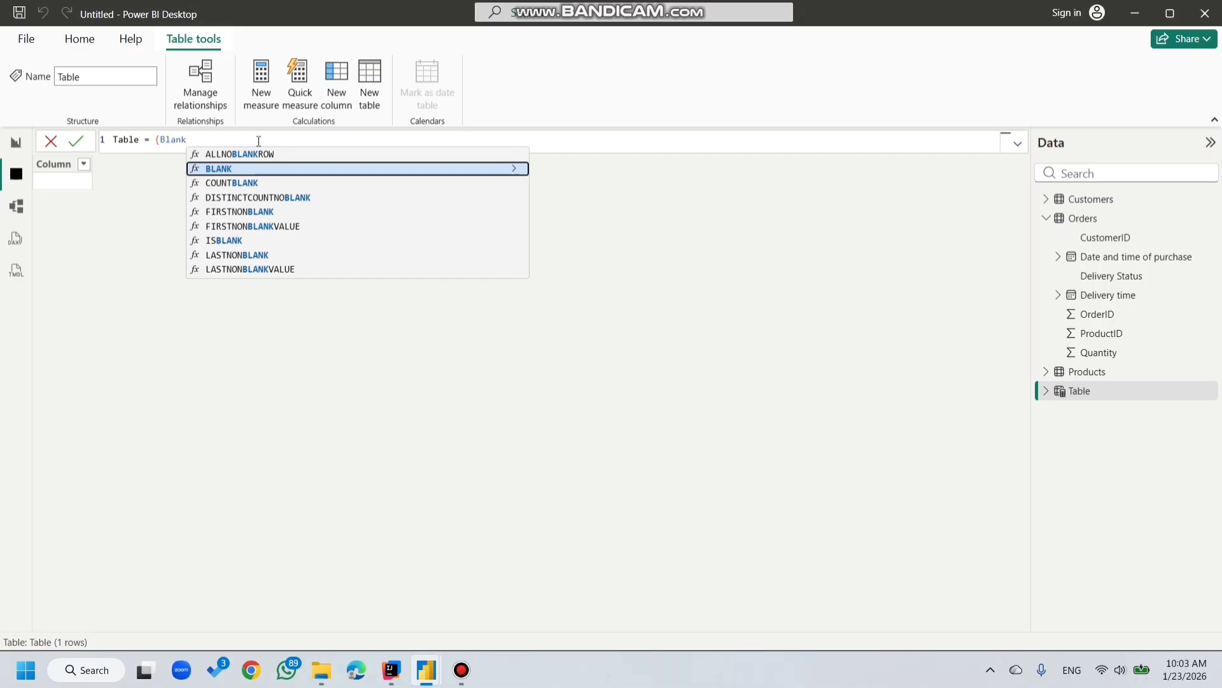
text(())
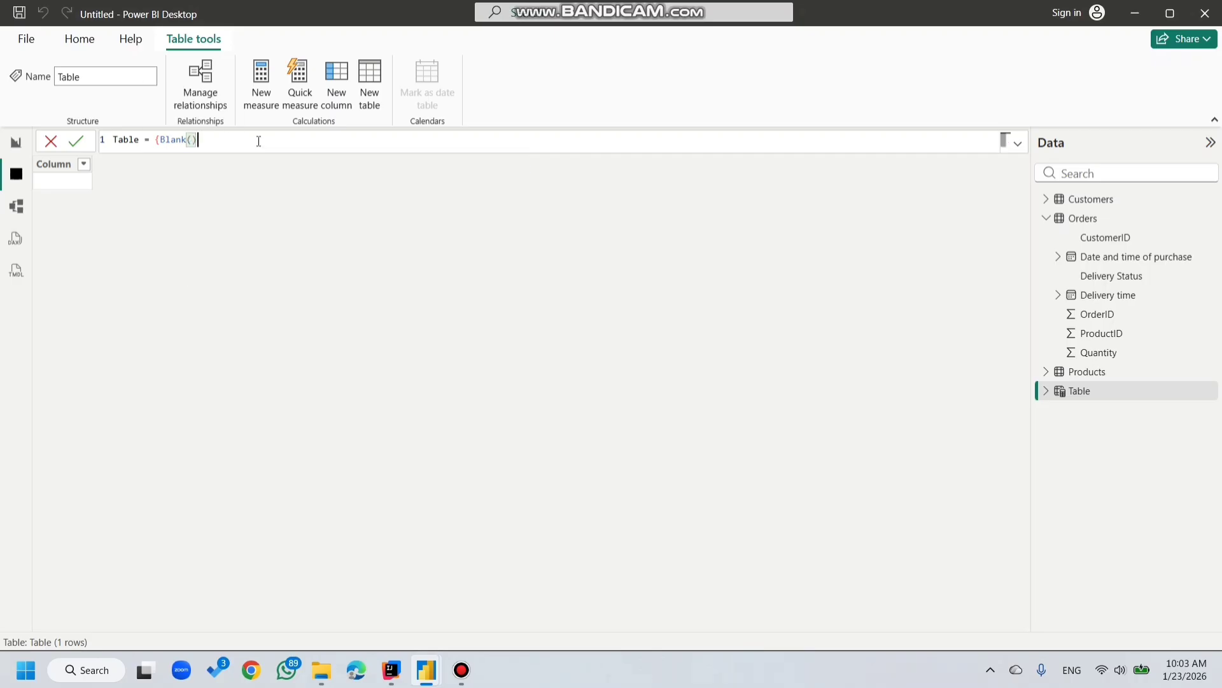
text(})
key(Return)
click(254, 138)
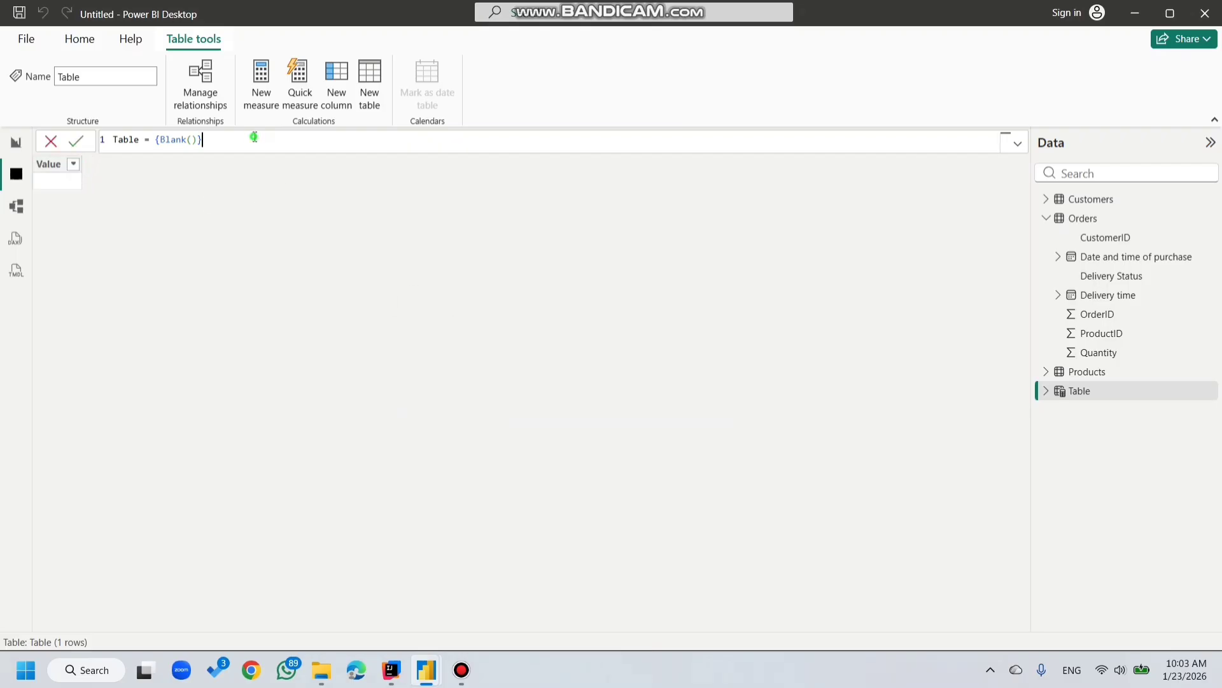
key(Escape)
Step: Collapse the Orders fields, expand the blank calculated table and add a new measure named Sales to it
click(1098, 392)
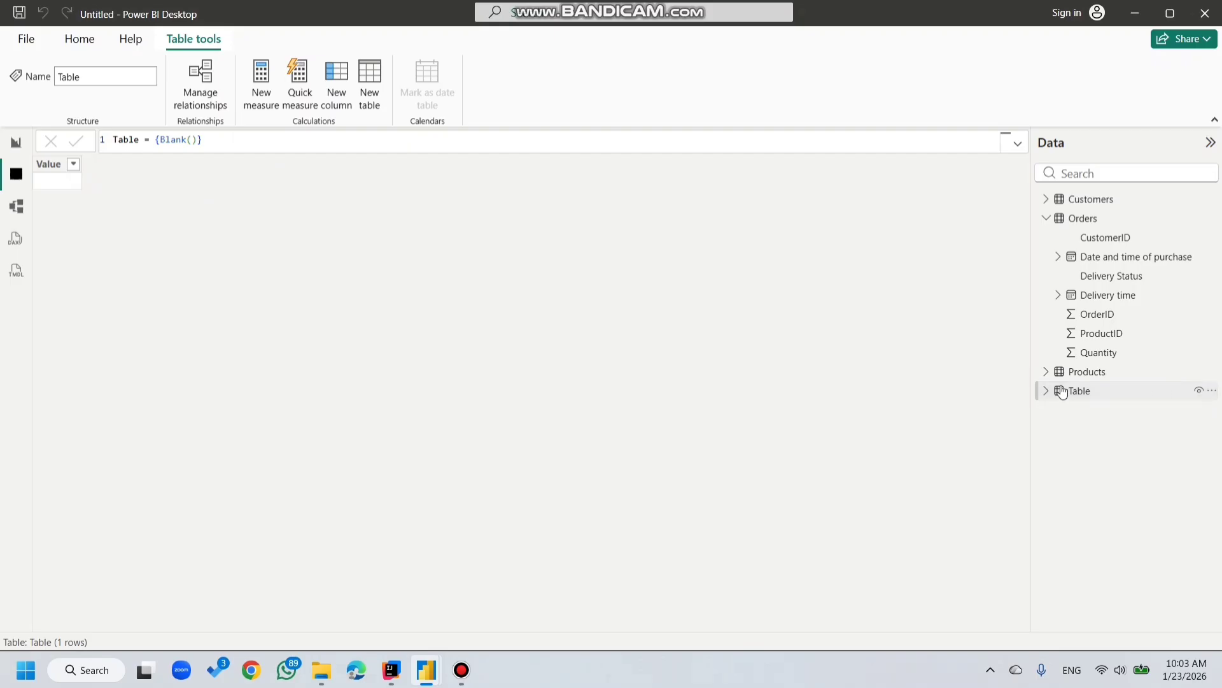
click(1044, 218)
click(1046, 257)
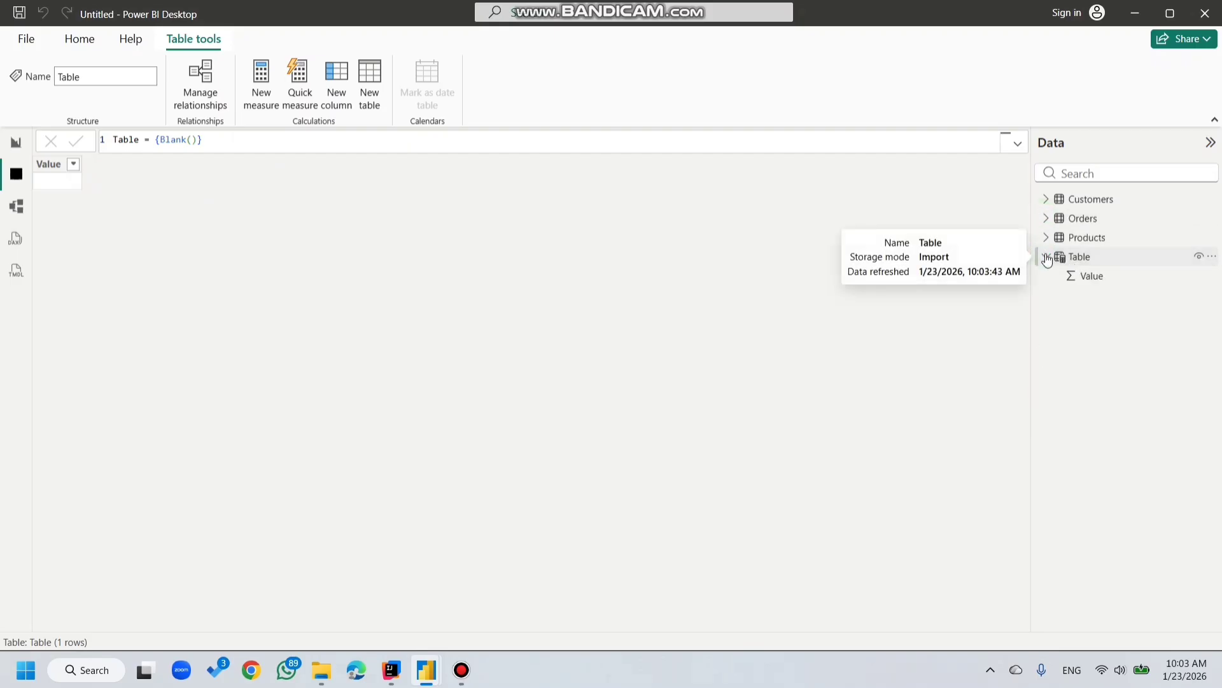
click(1213, 258)
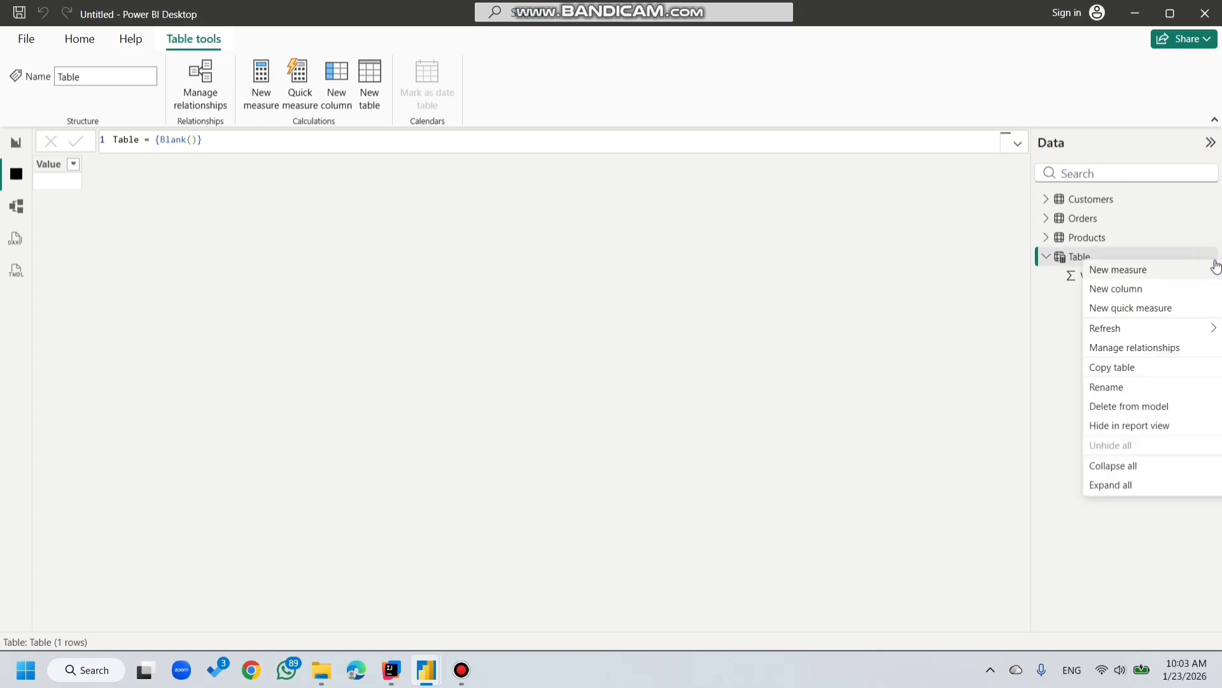
click(1161, 274)
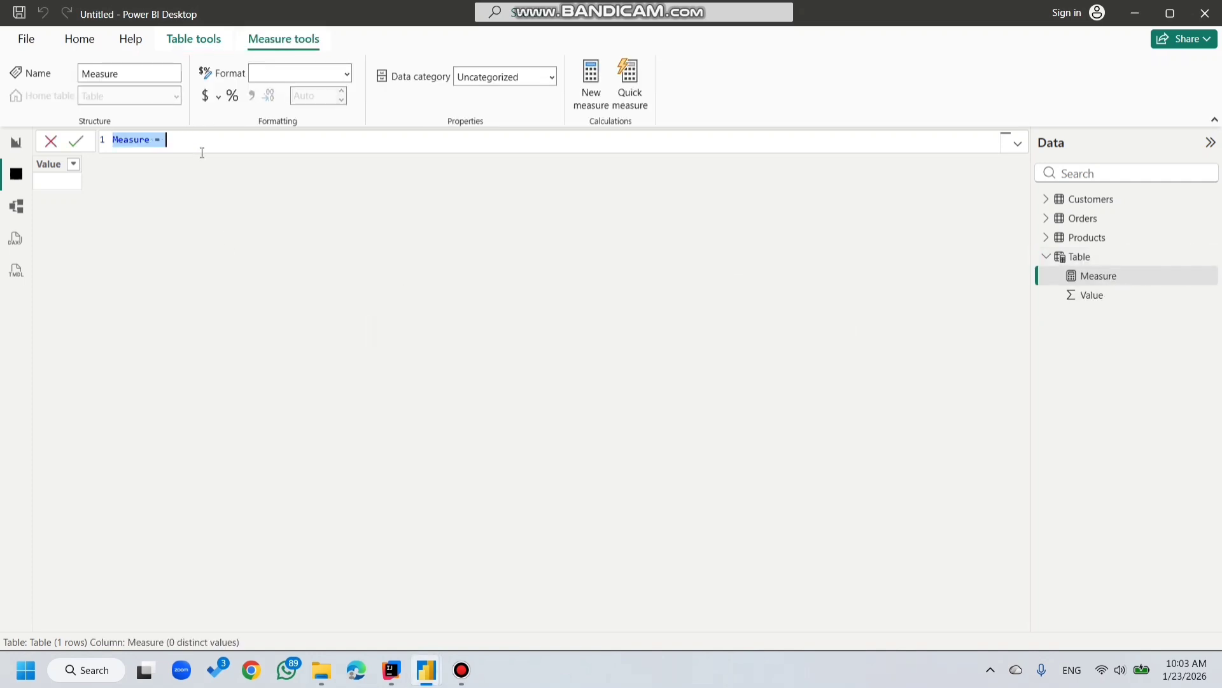
key(BackSpace)
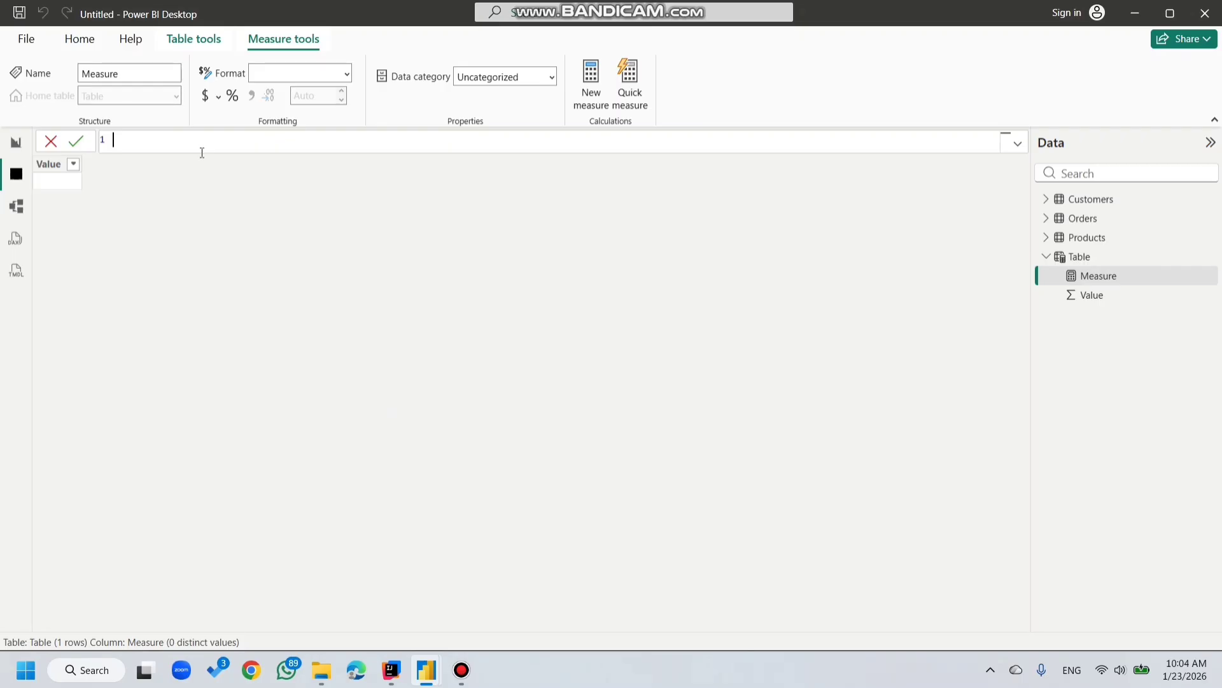
text(Sales)
Step: Begin the Sales measure's formula with SUMX over the Orders table, using Orders[Quantity] in the expression
text(= SUMX)
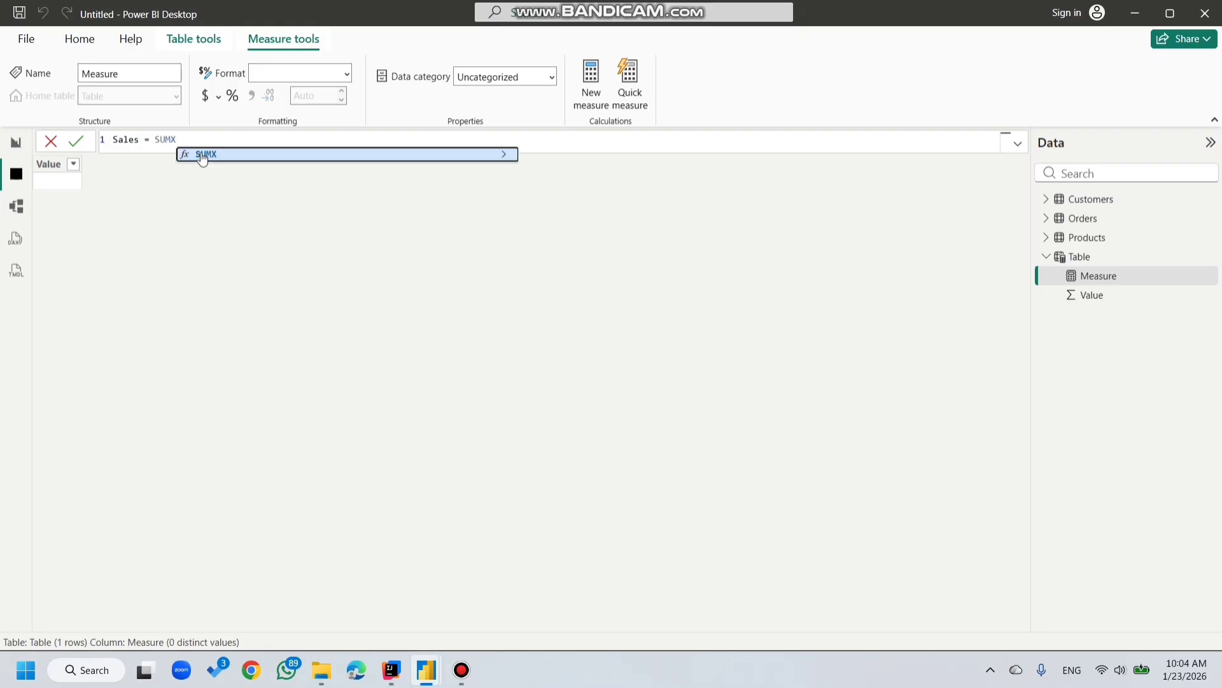
click(202, 155)
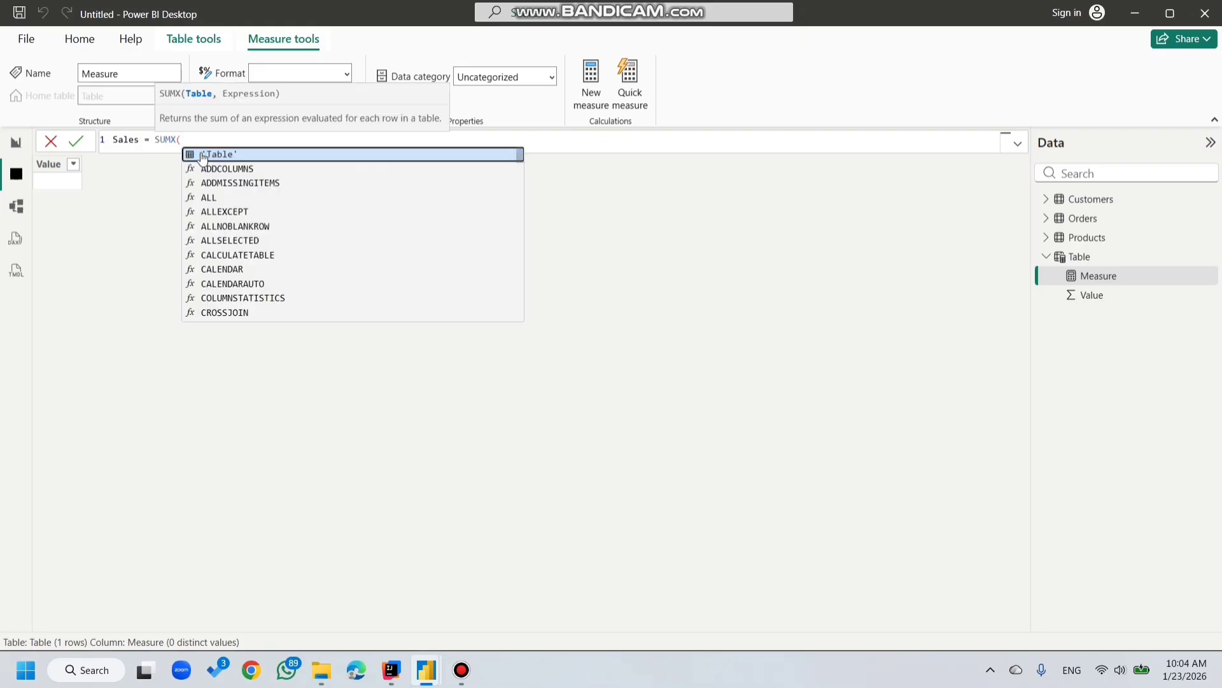
text(Orders)
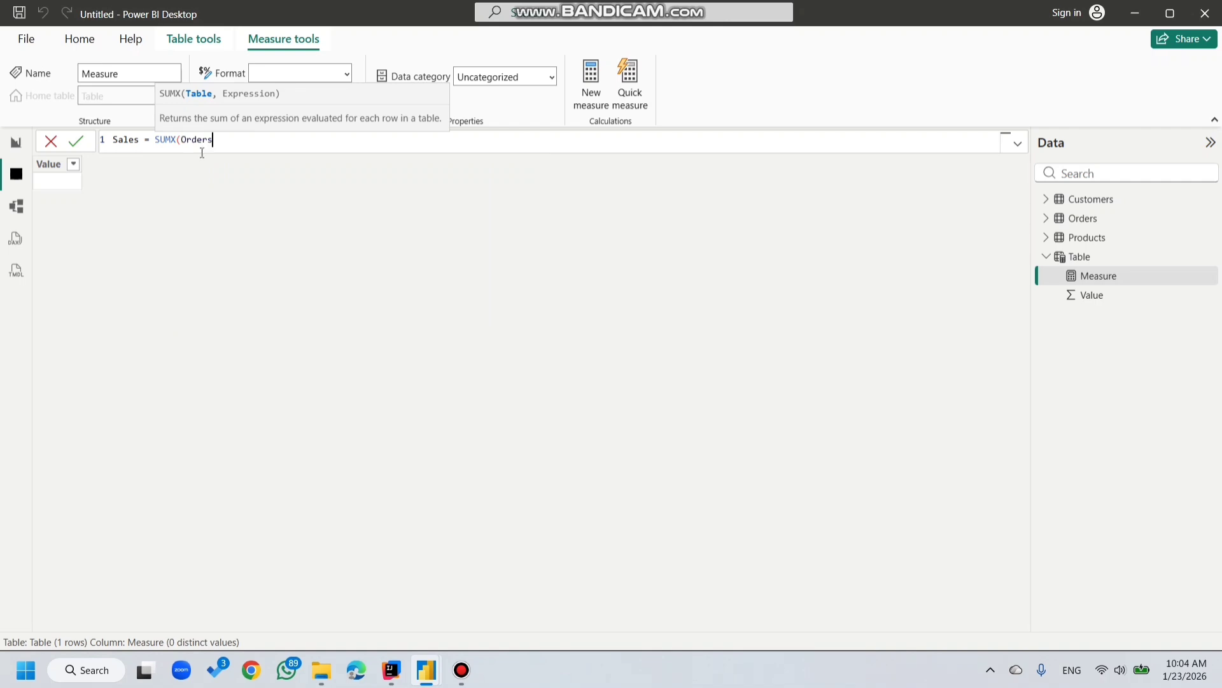
text(,o)
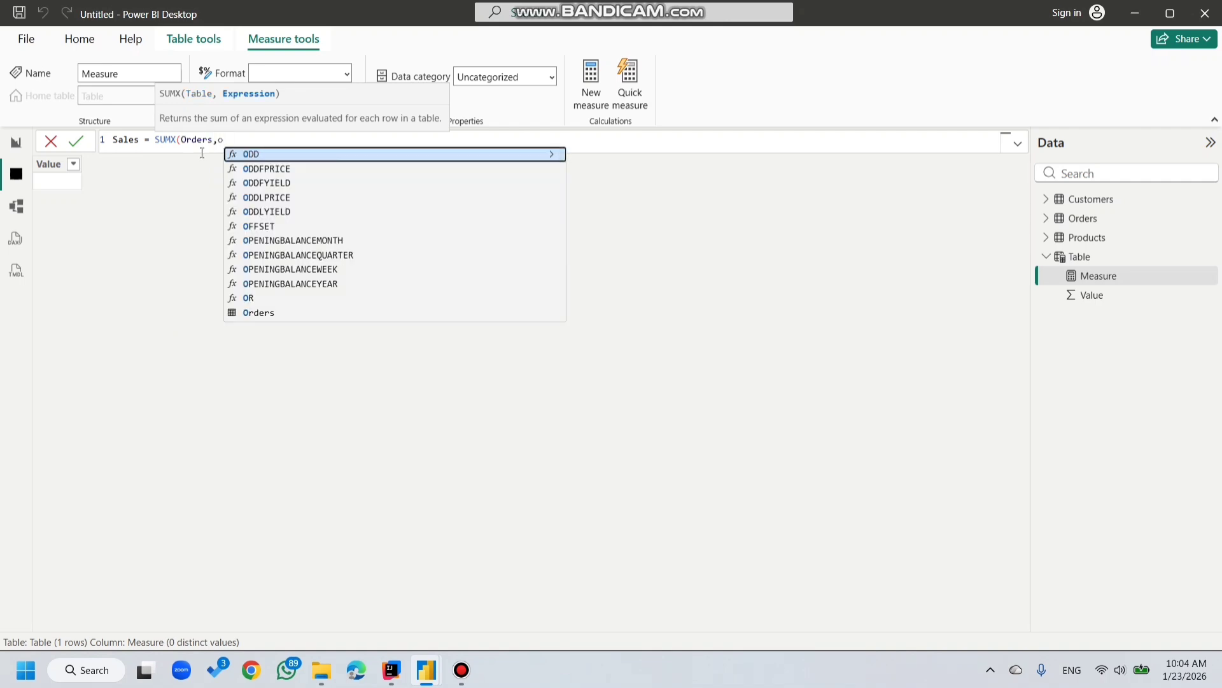
key(Up)
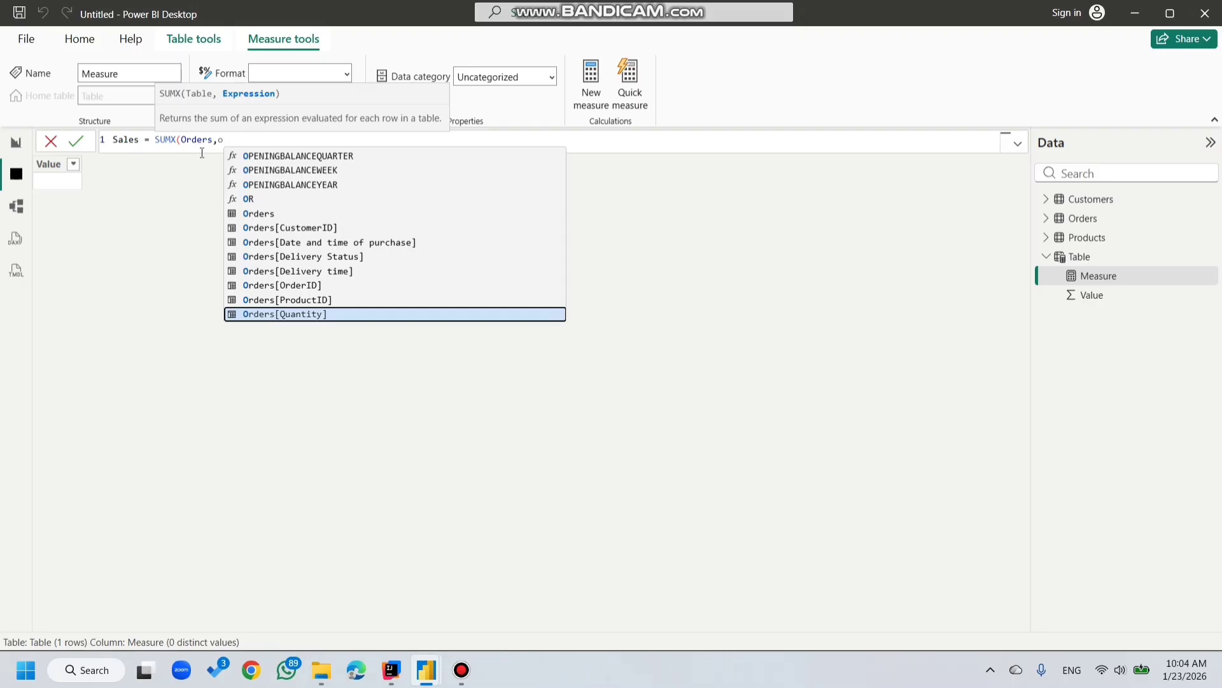
key(Up)
key(Down)
key(Tab)
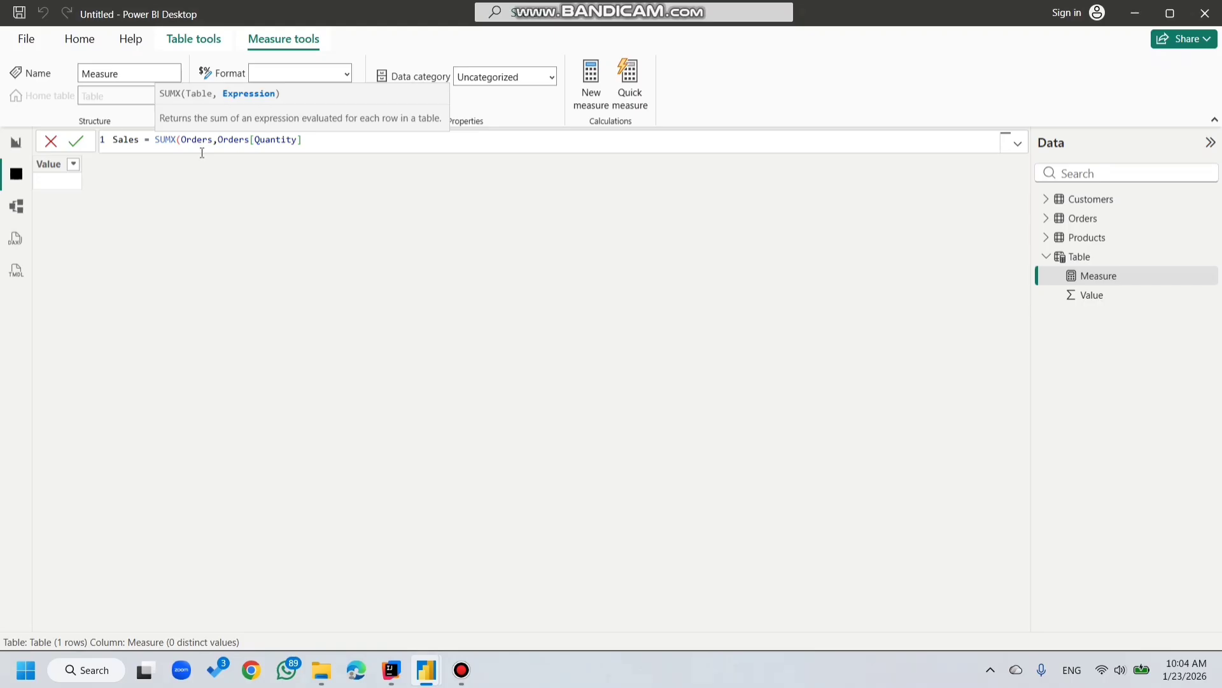
Step: Multiply Orders[Quantity] by a RELATED function in the Sales measure's formula
text(* re)
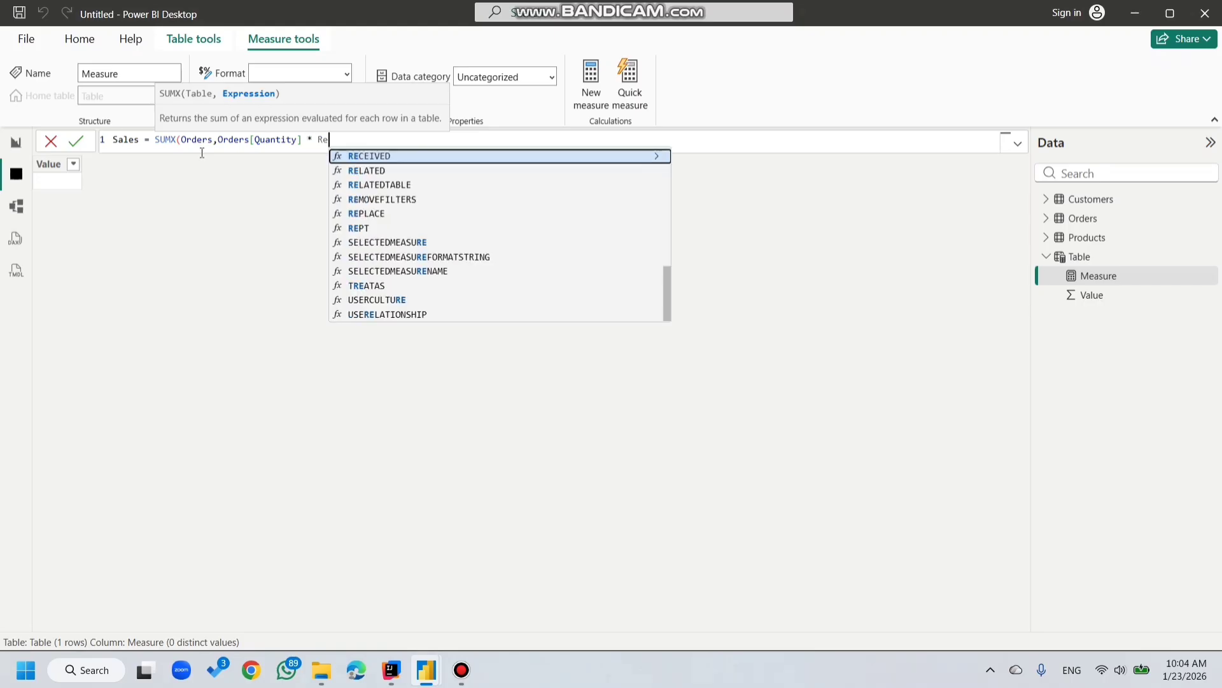
key(Tab)
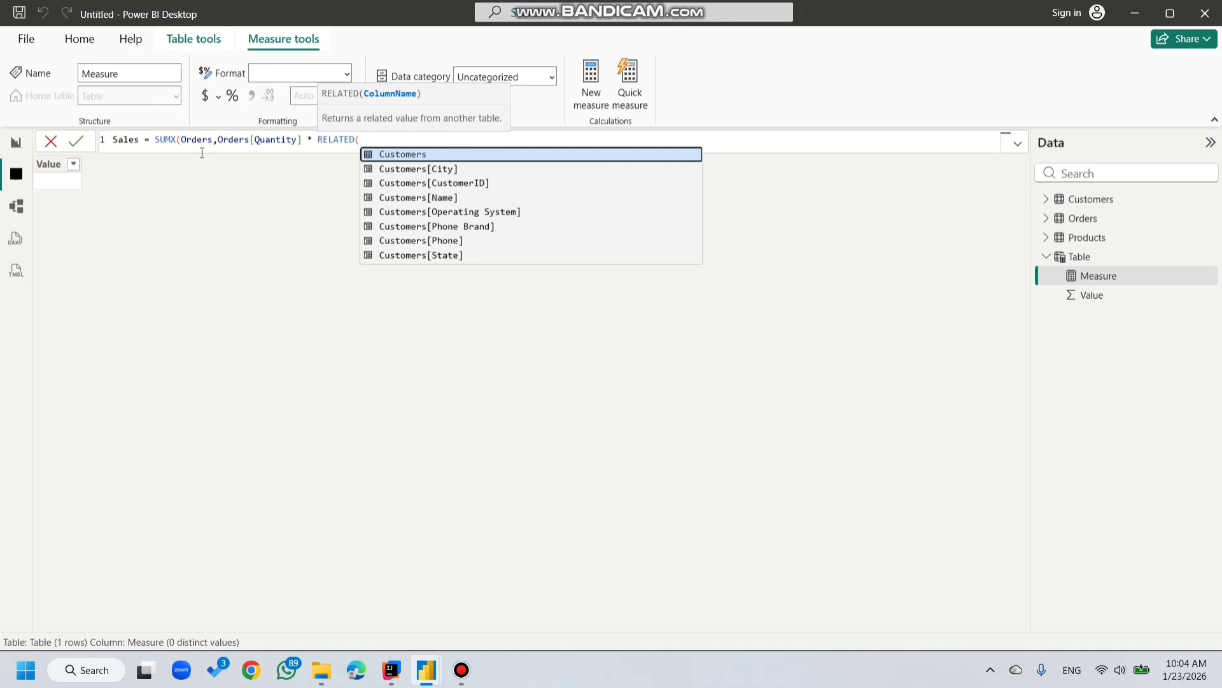
key(BackSpace)
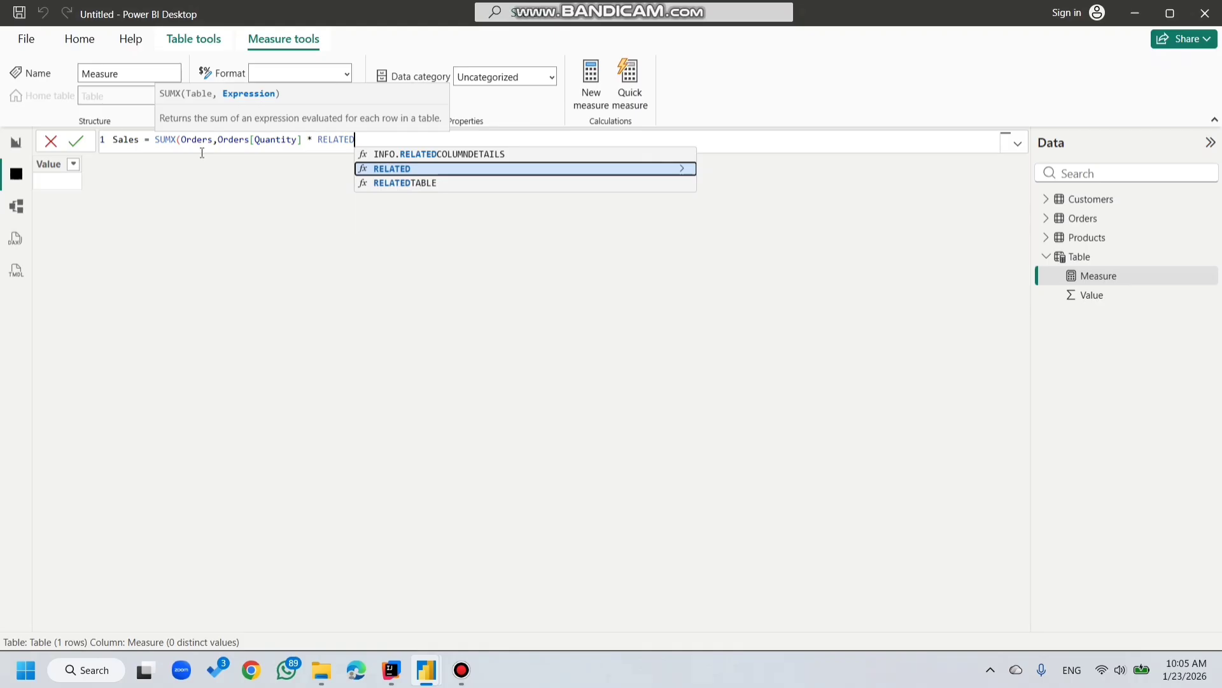
text(()
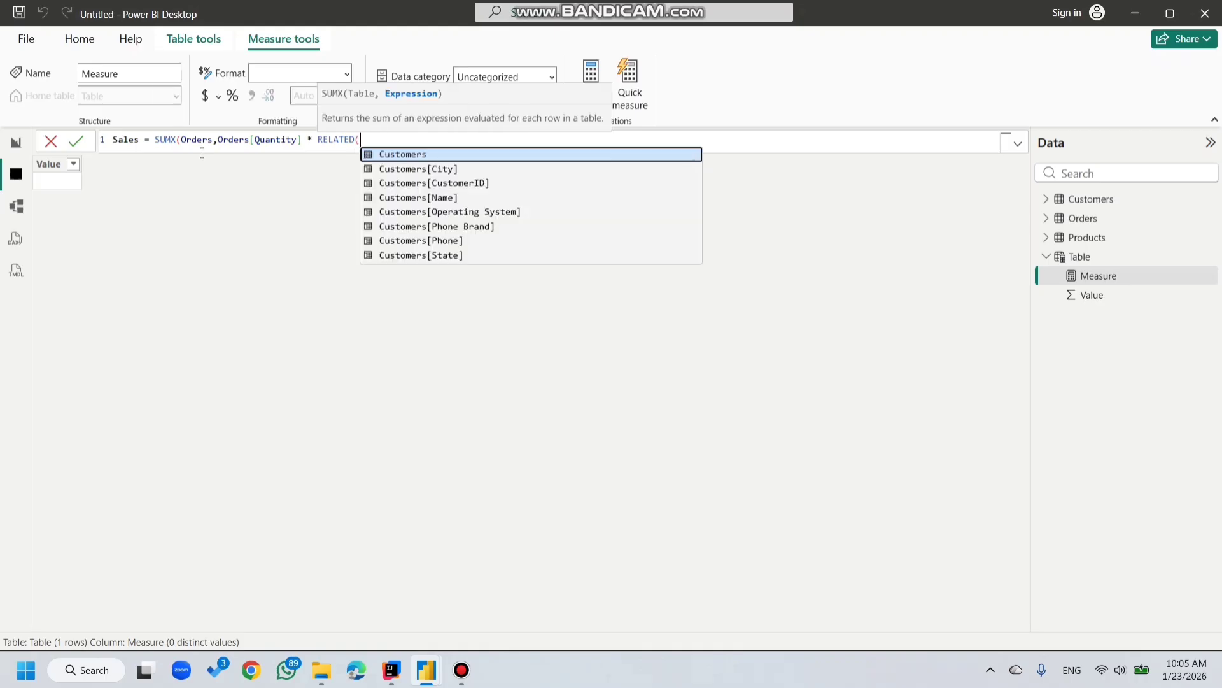
Step: Try to reference the Products table as the argument of RELATED in the Sales formula
text(p)
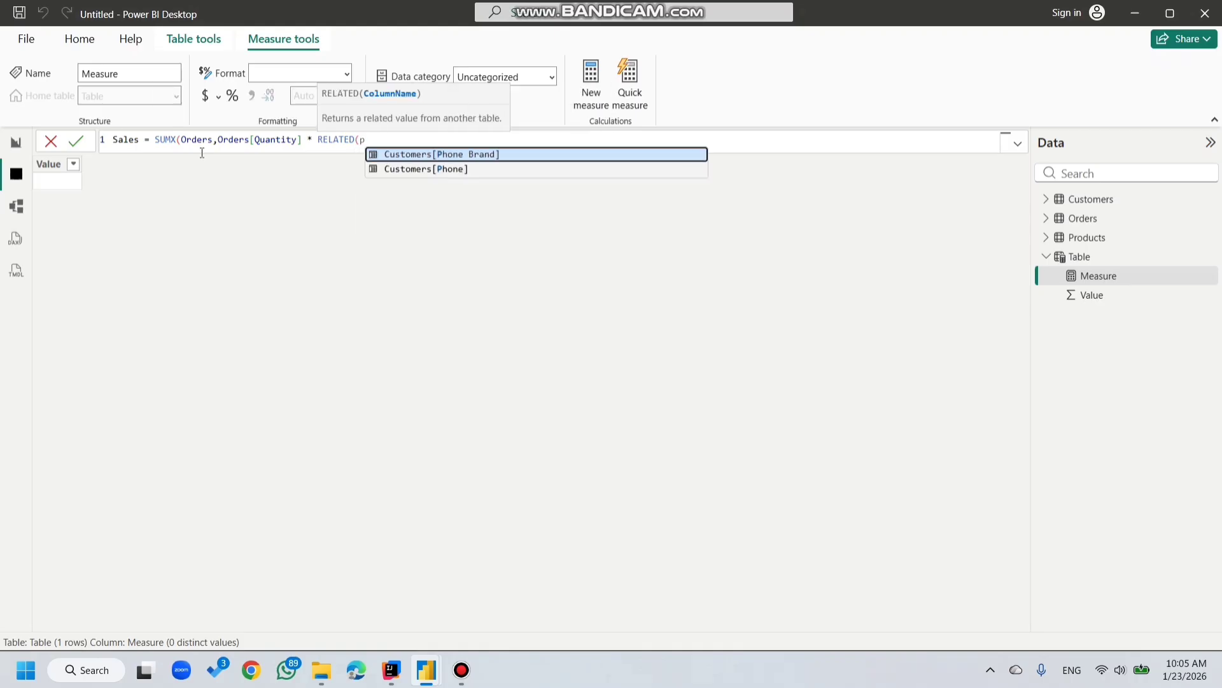
key(BackSpace)
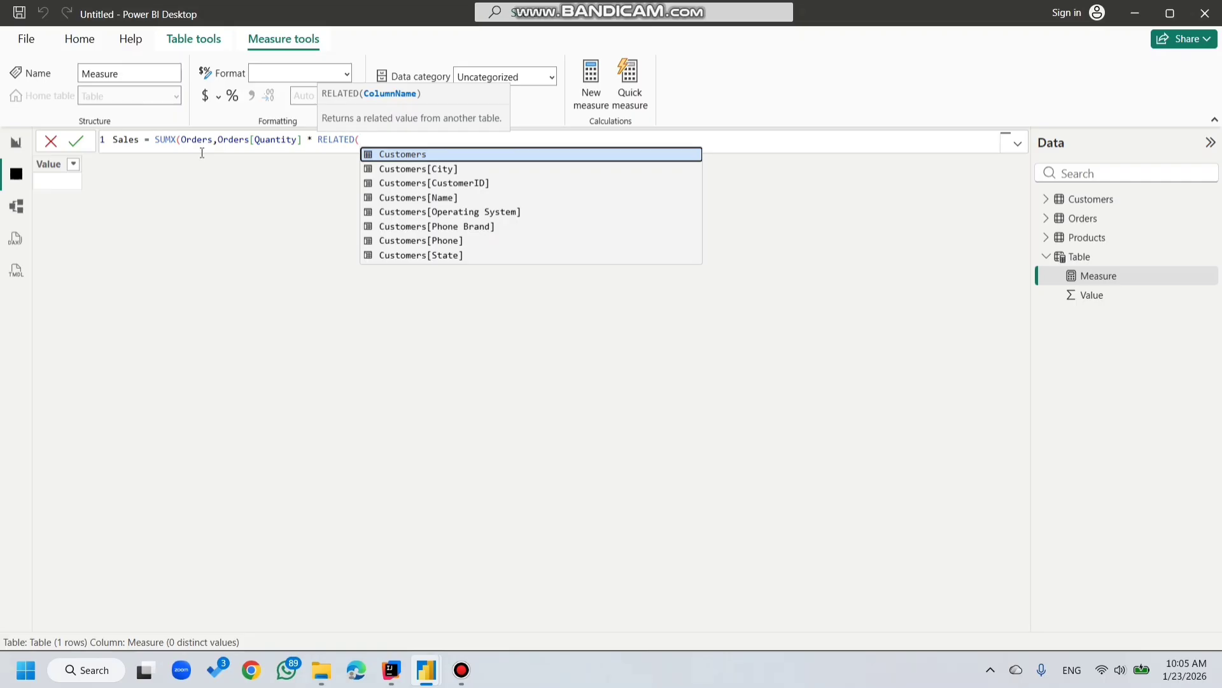
text(produ)
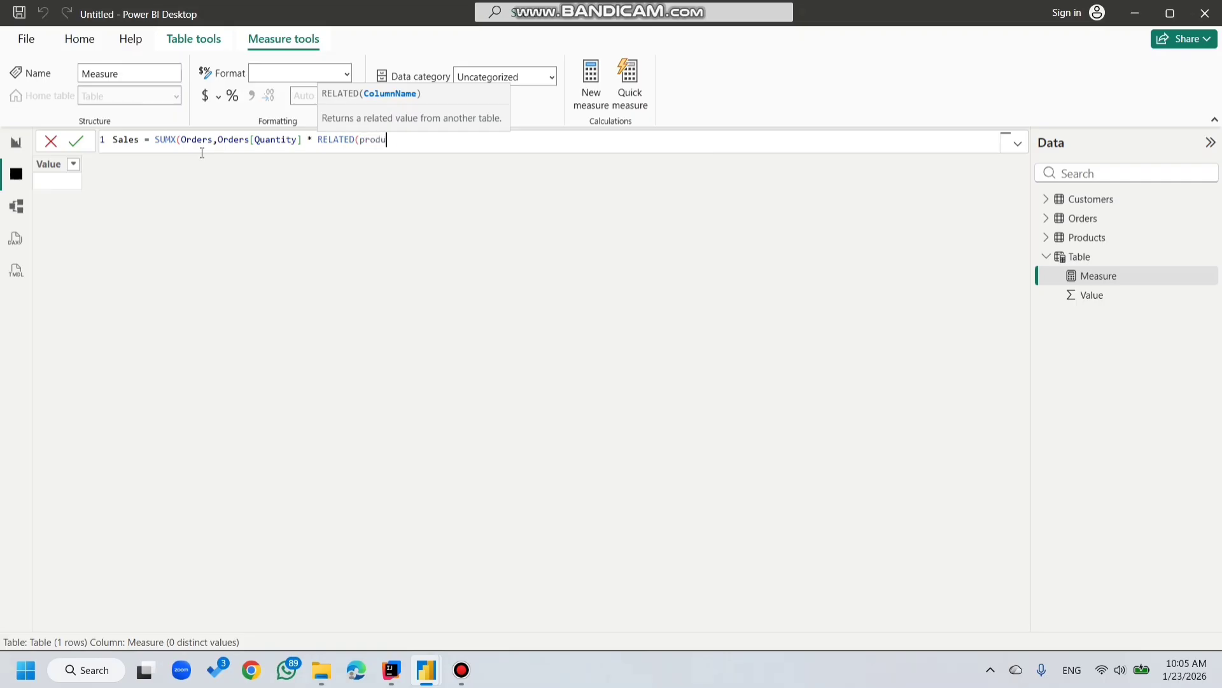
text(cts)
key(Left)
key(Left)
key(Left)
key(Delete)
text(P)
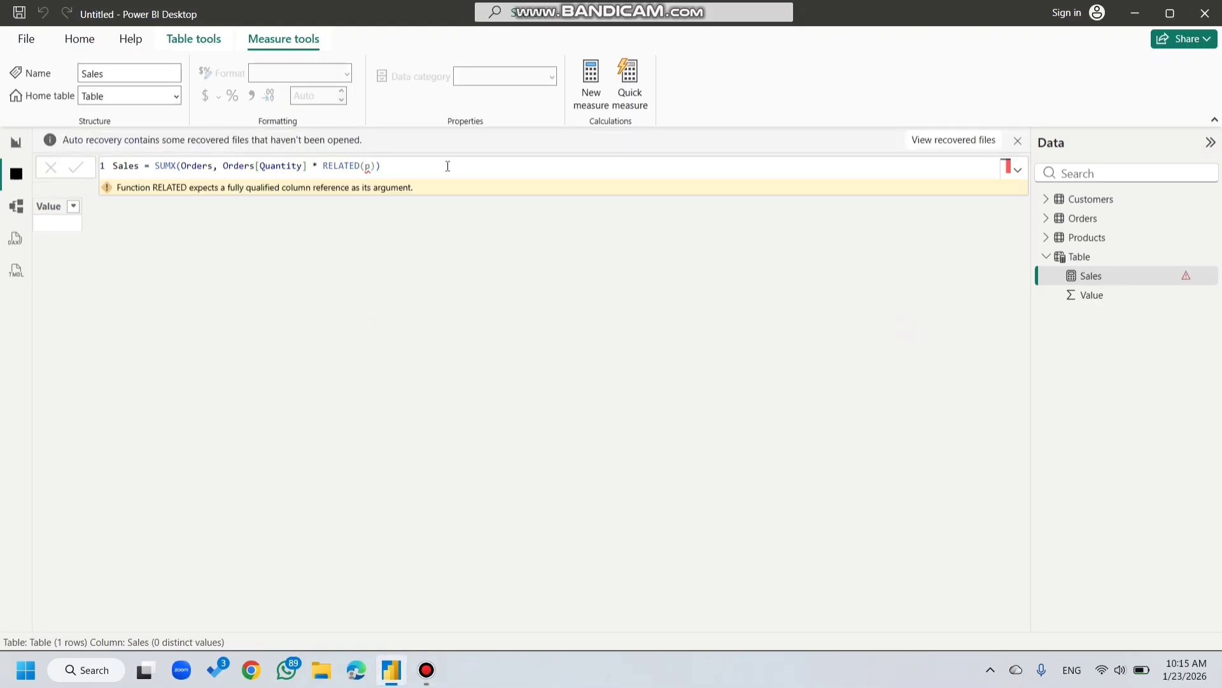
Step: Set the RELATED argument to Products[Price] and commit the measure as Sales = SUMX(Orders, Orders[Quantity] * RELATED(Products[Price]))
click(371, 166)
key(BackSpace)
text(P)
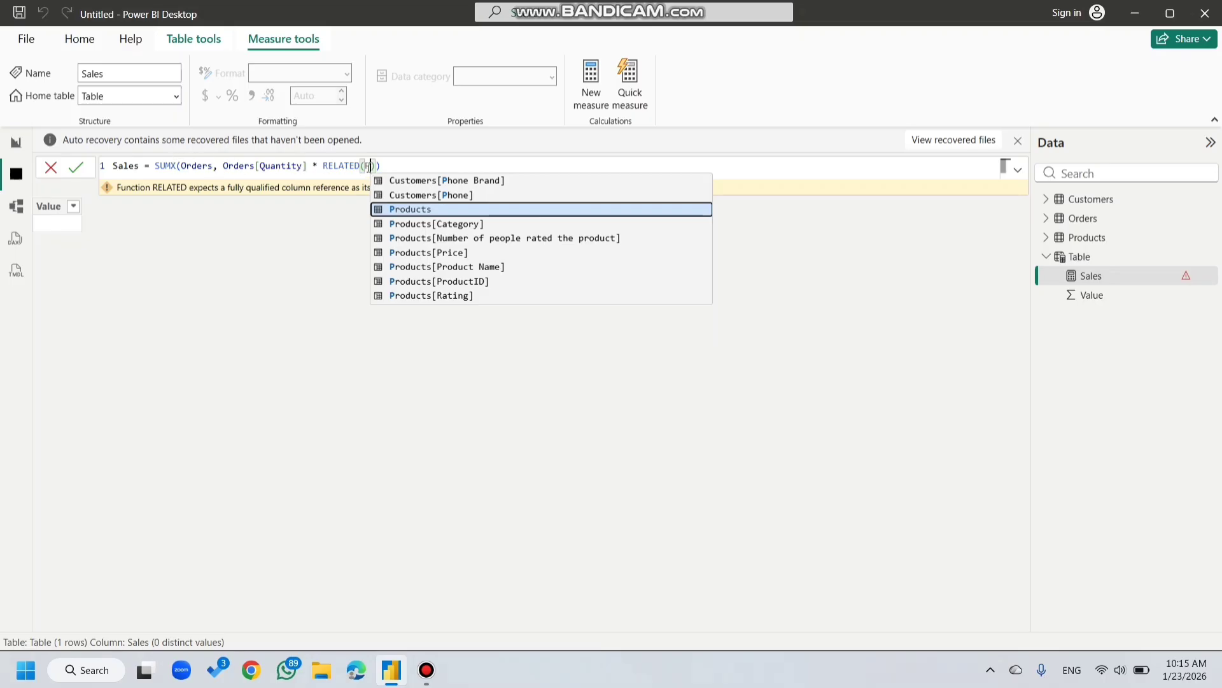
key(Down)
key(Down)
key(Down)
key(Tab)
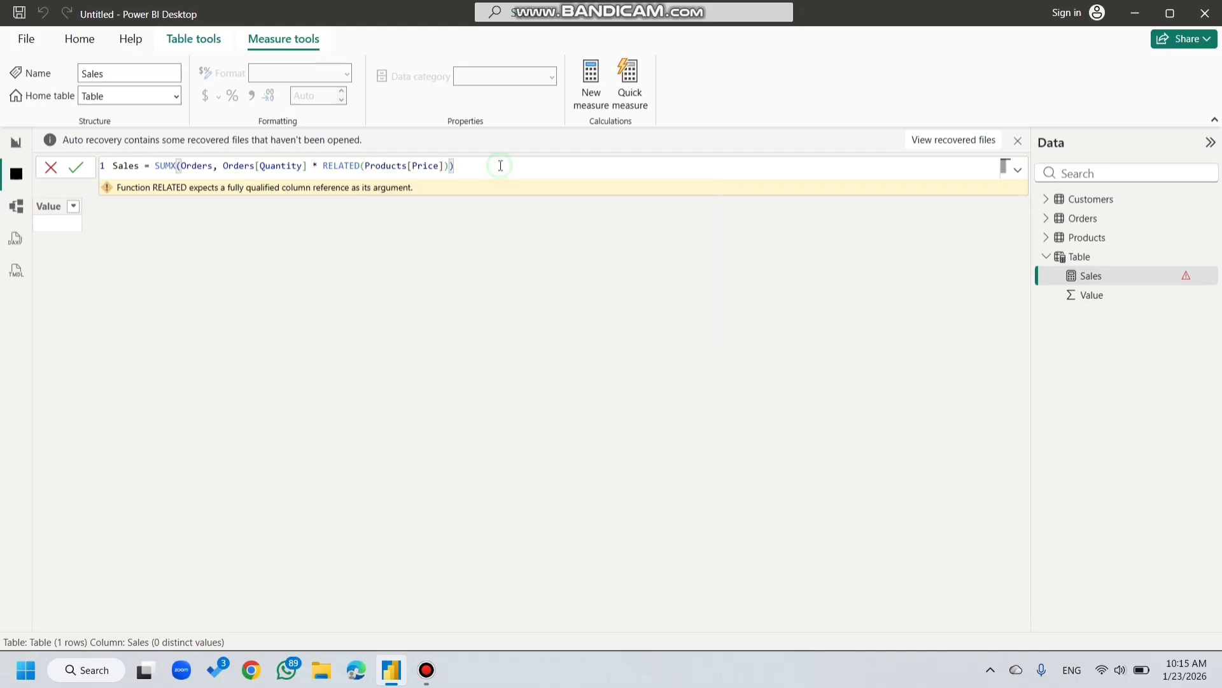
key(Return)
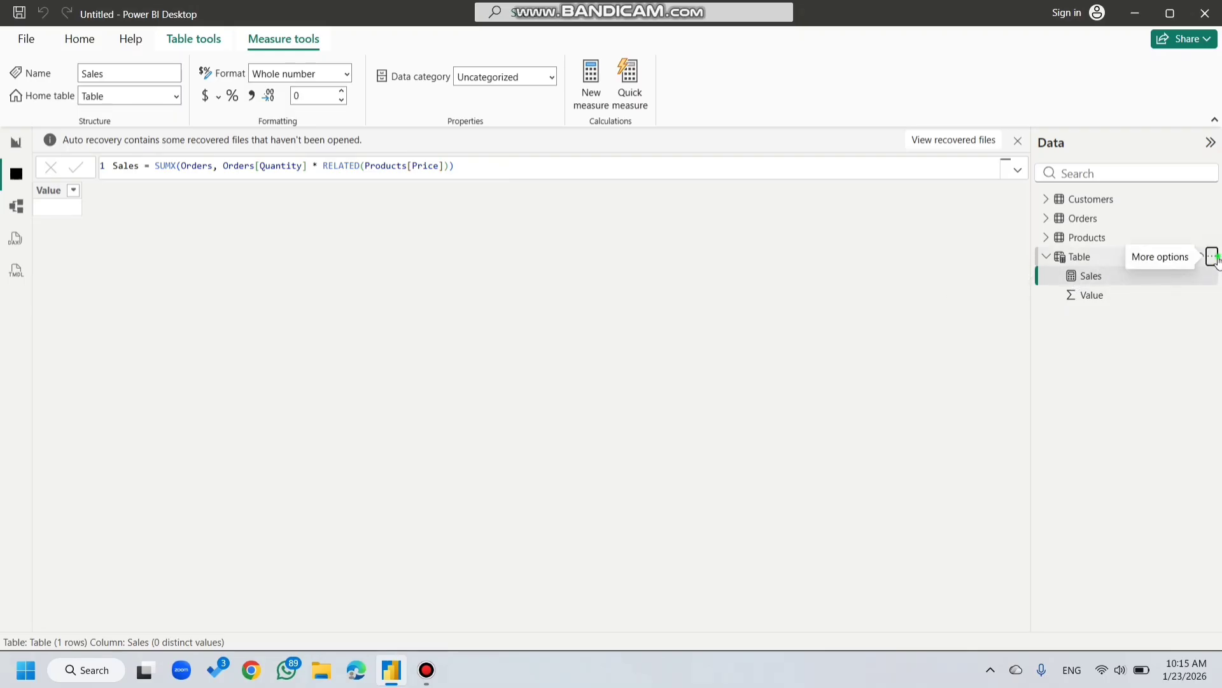
Step: Add a measure named Lost_rev to the Table table, starting its formula with CALCULATE over [Sales]
click(1213, 257)
click(1143, 265)
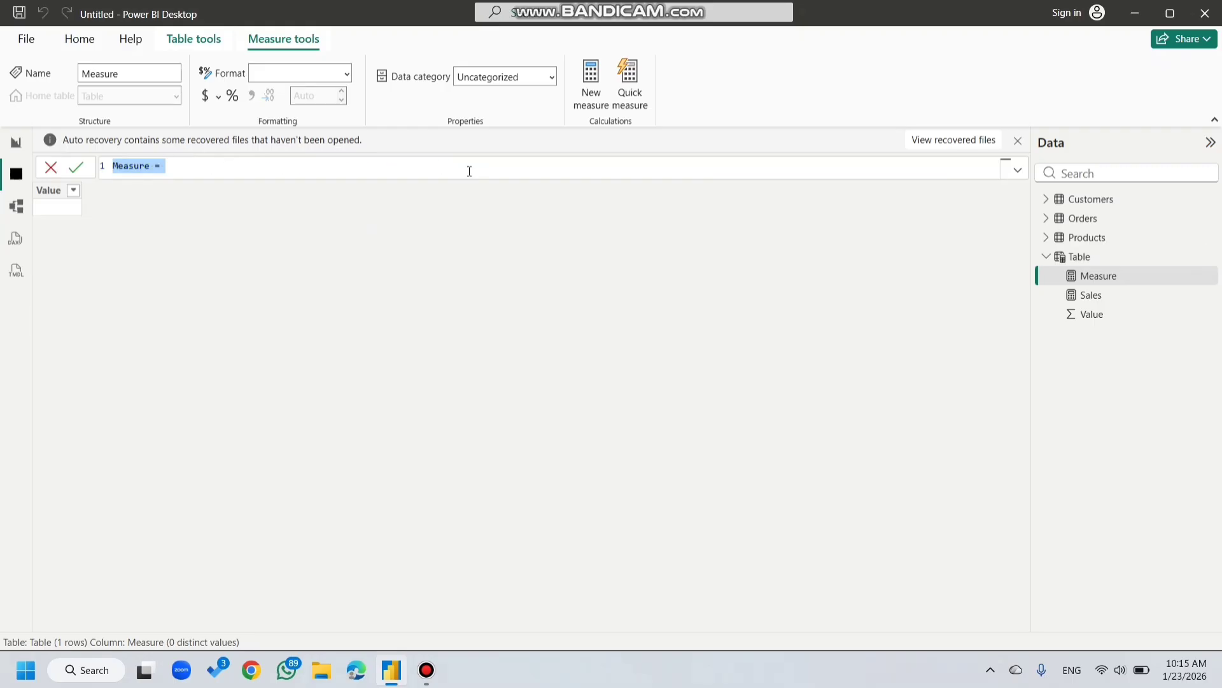
key(BackSpace)
text(Lost_rev = CALCULATE()
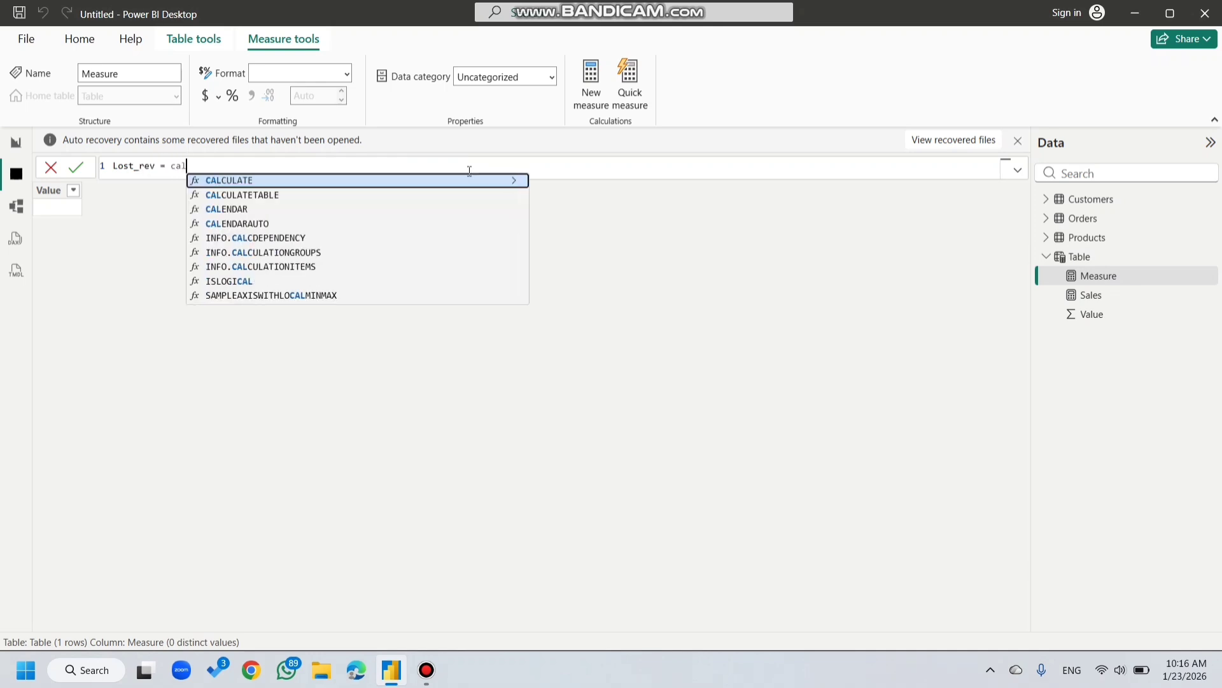
text([Sales])
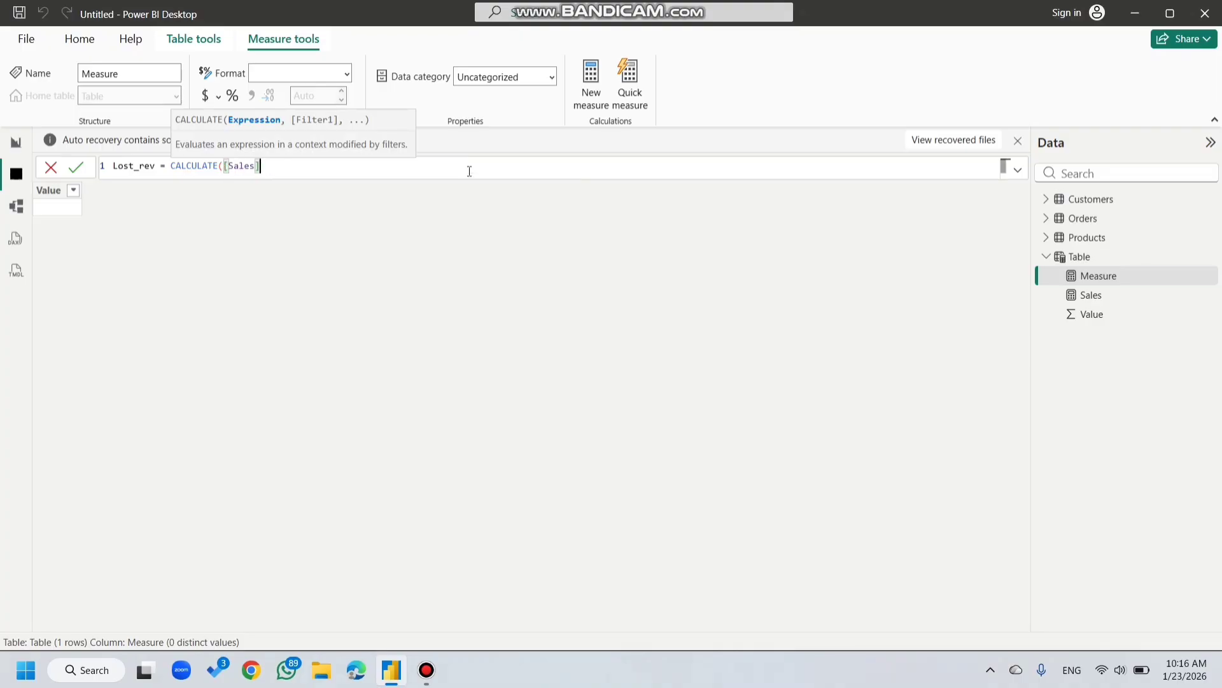
Step: Add Orders[Delivery Status] as the filter column in the Lost_rev measure's CALCULATE formula
text(, o)
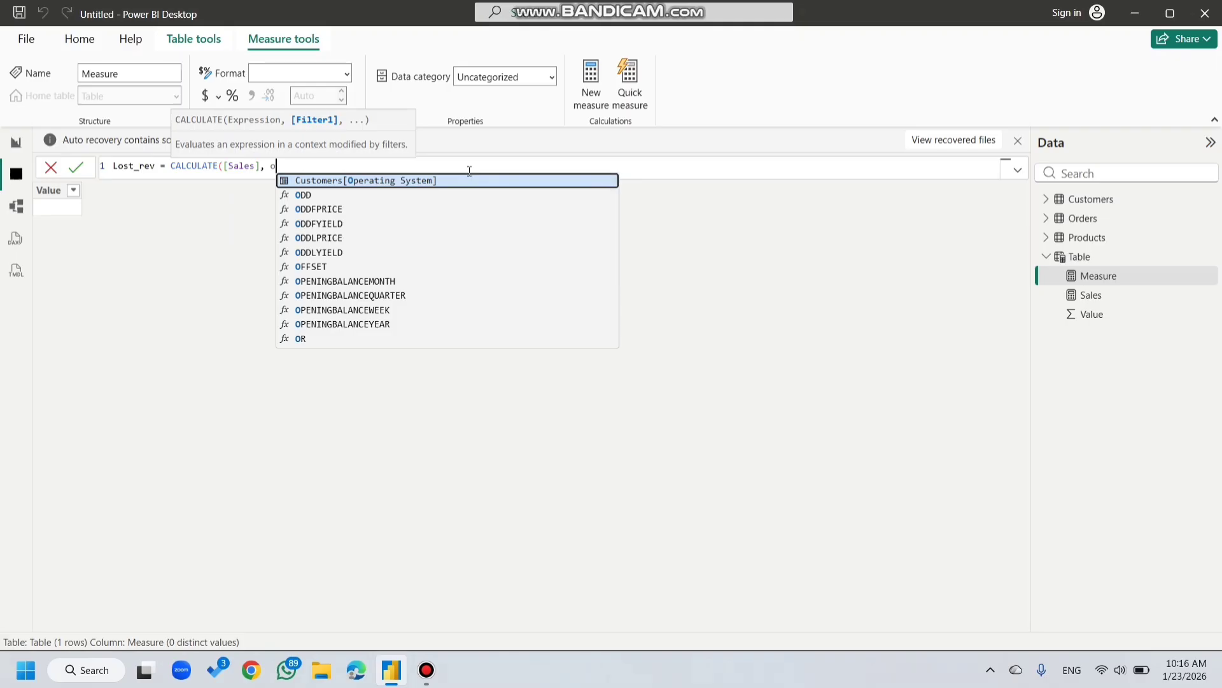
key(Down)
key(Down)
key(Up)
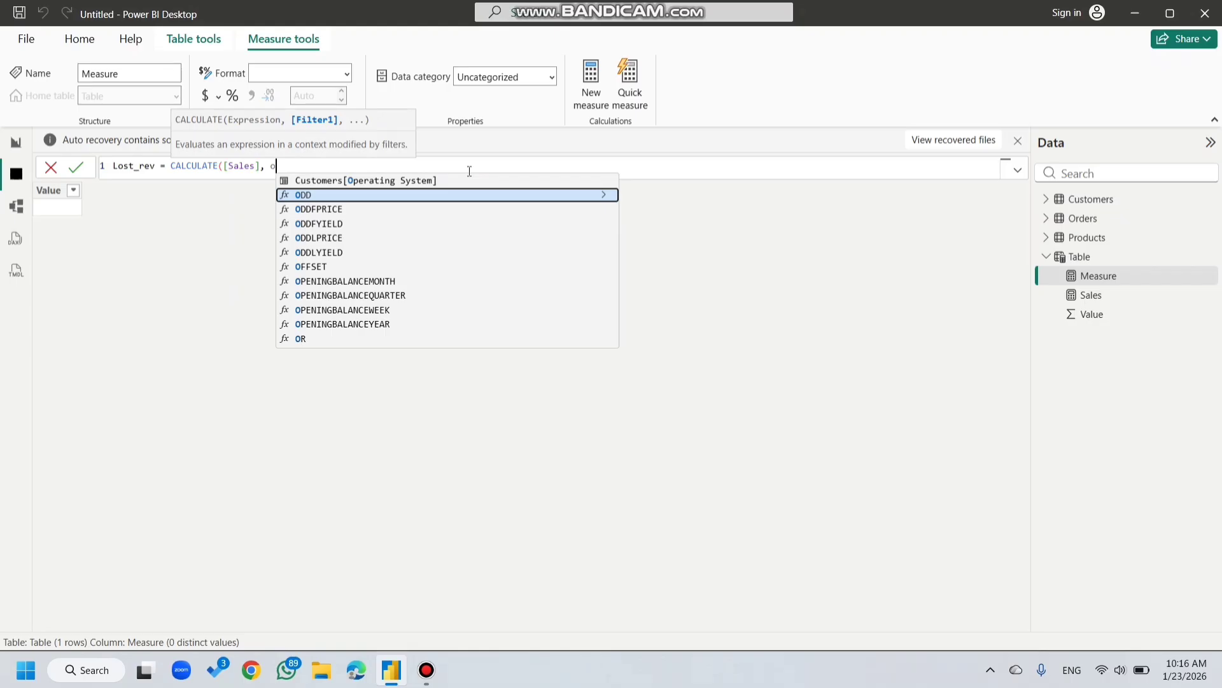
key(BackSpace)
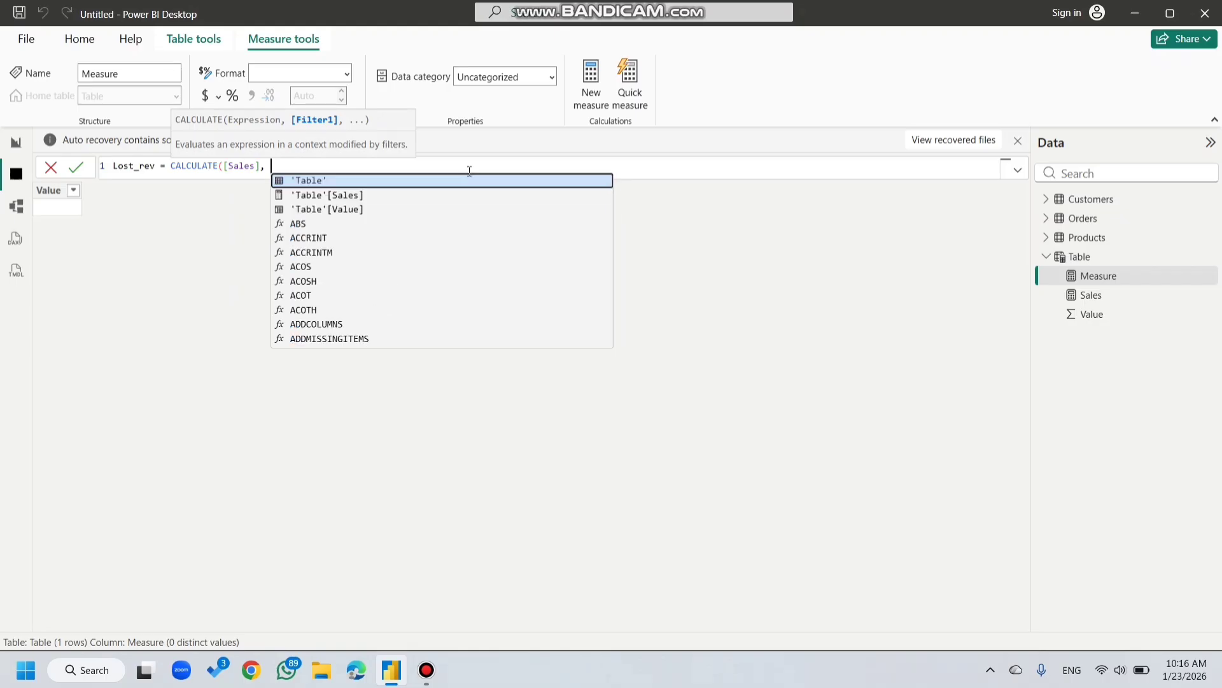
text(O)
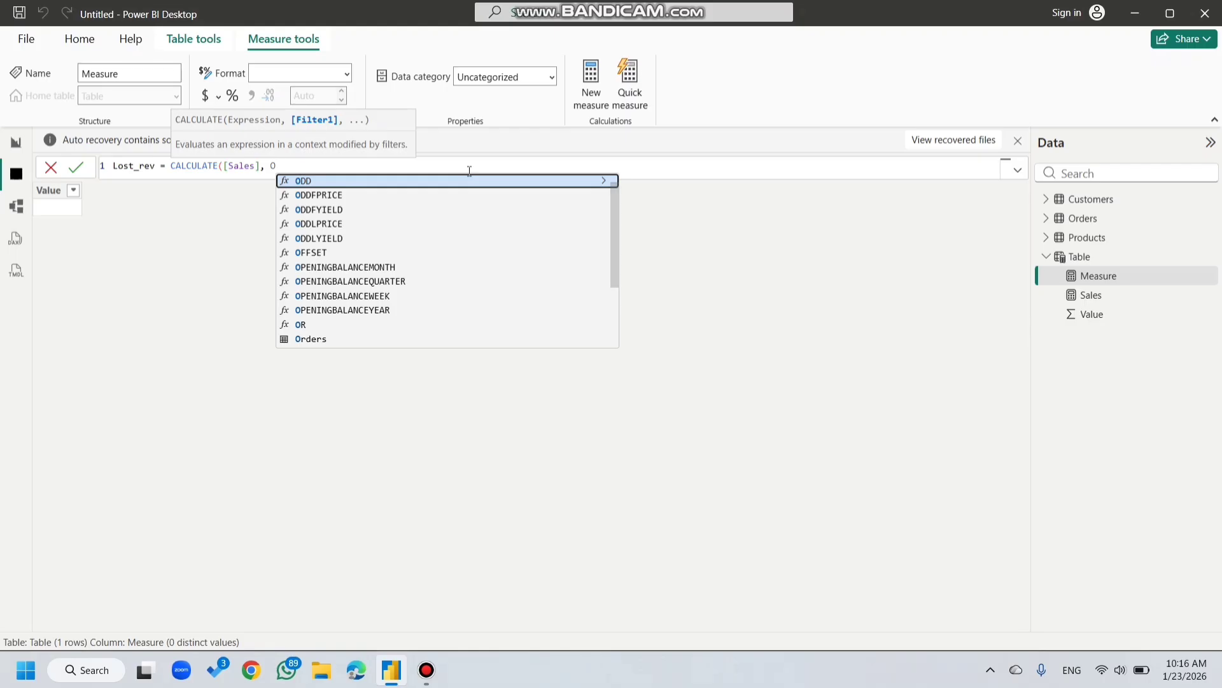
text(rders)
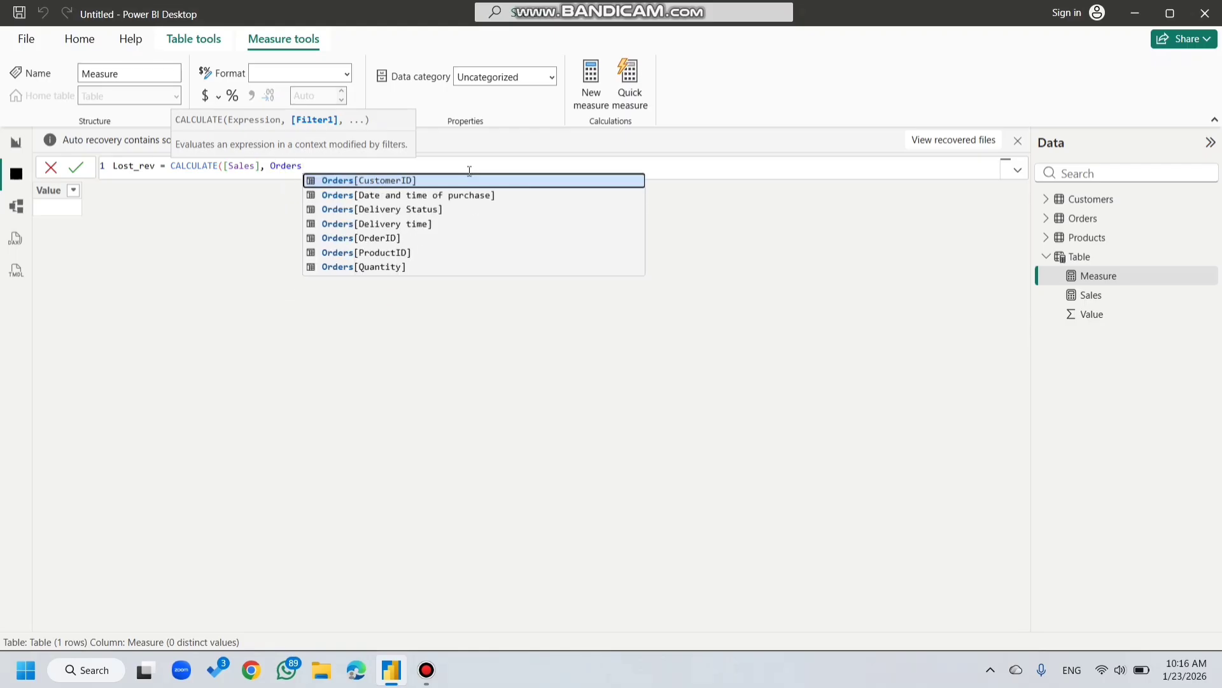
key(Down)
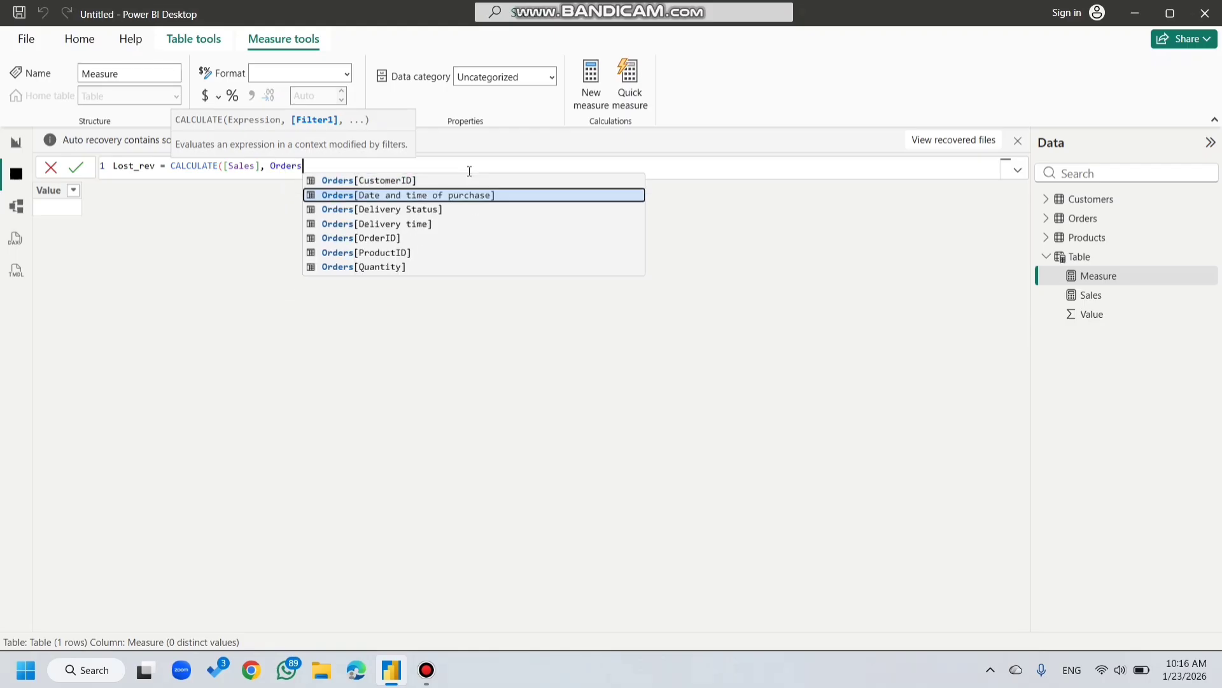
key(Down)
key(Tab)
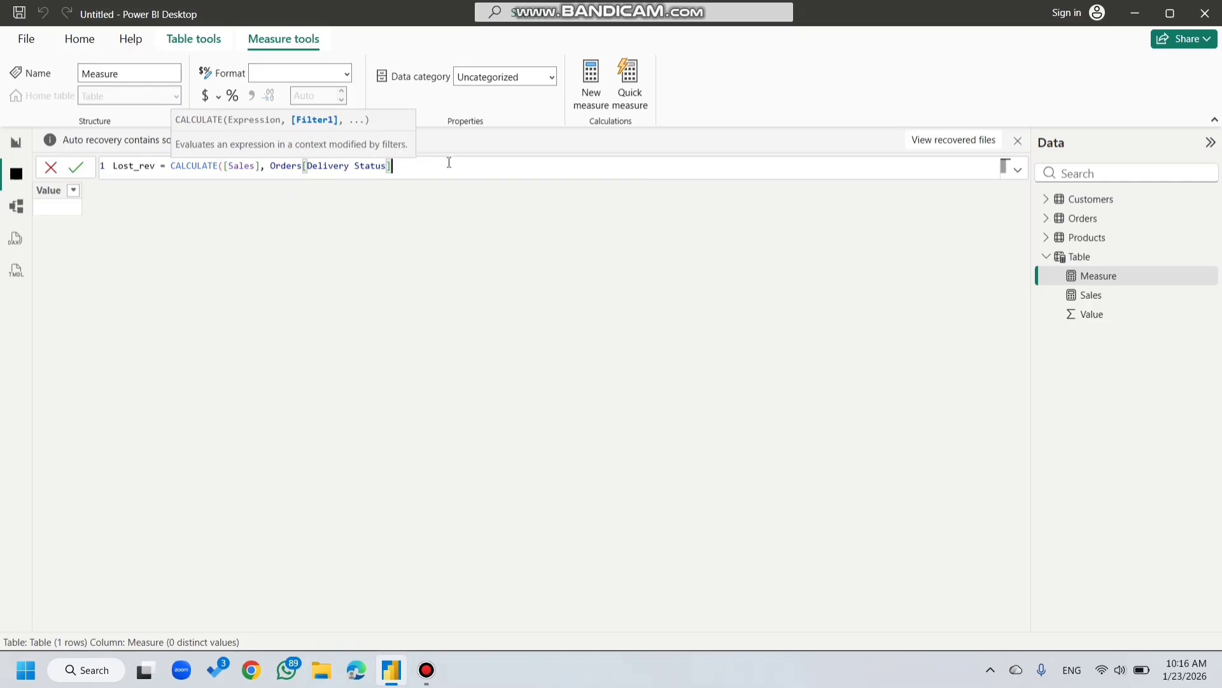
Step: Set the Delivery Status filter equal to "cancelled" and commit the Lost_rev measure
text(=)
text(cancelled"))
key(Return)
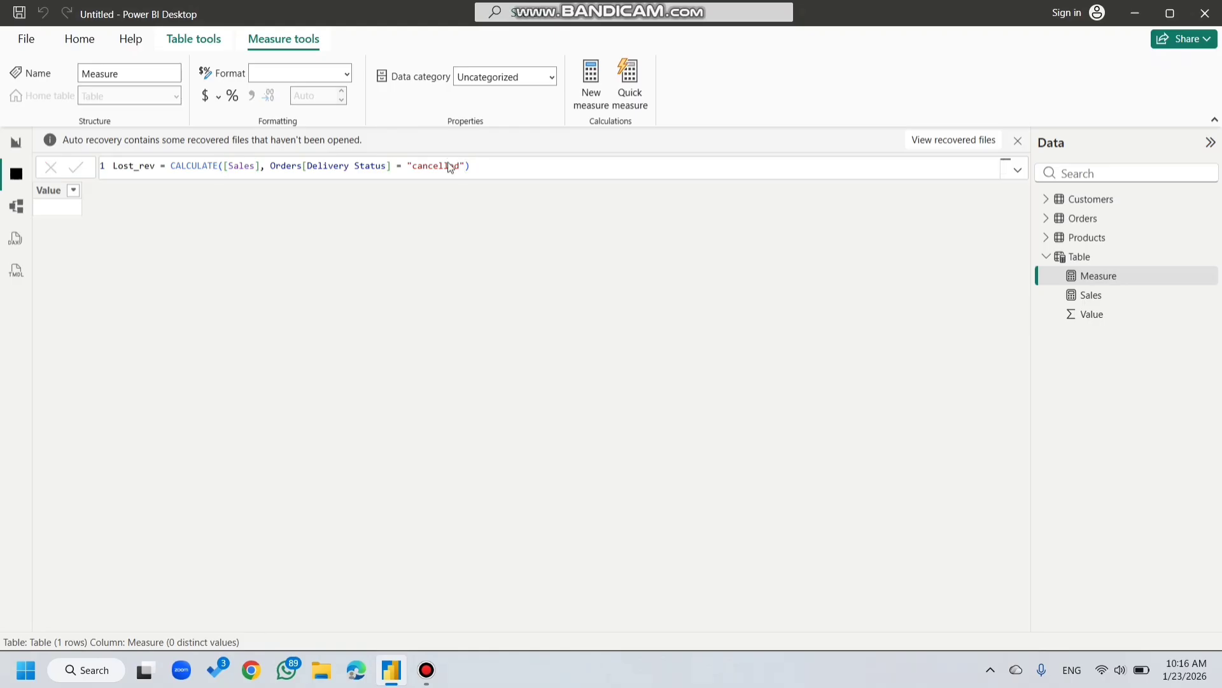
click(1108, 279)
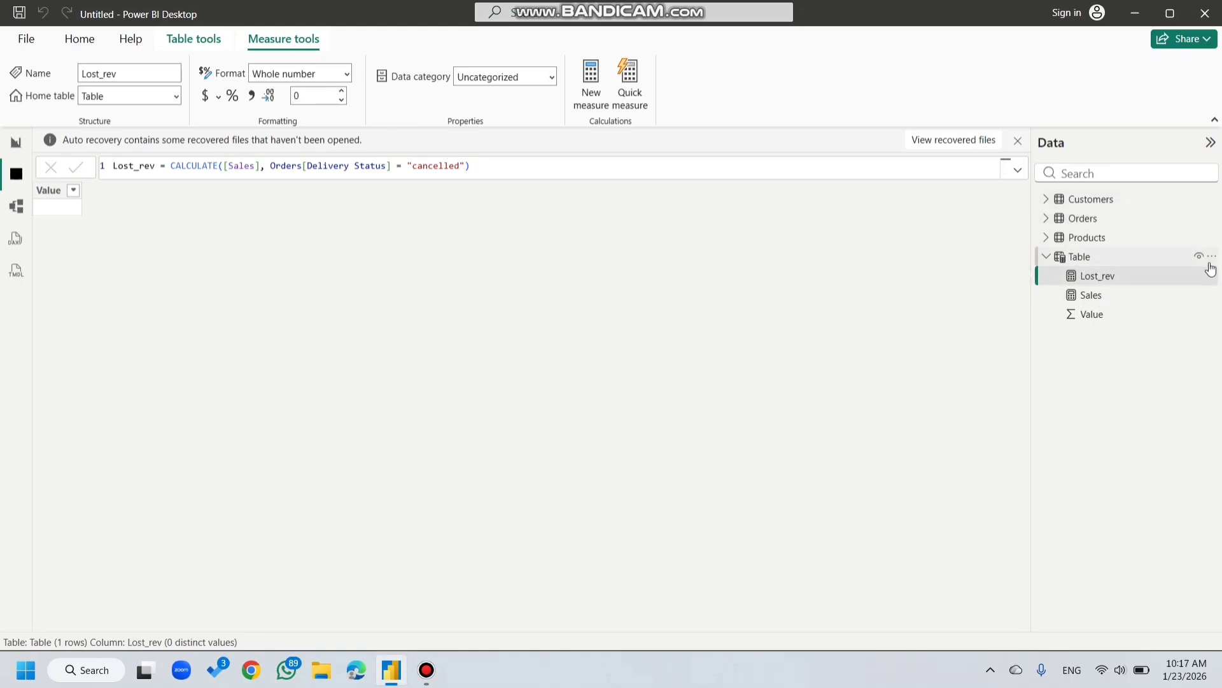
Step: Create a measure in the Table table as Revenue = [Sales] - [Lost_rev]
click(1212, 256)
click(1161, 273)
key(BackSpace)
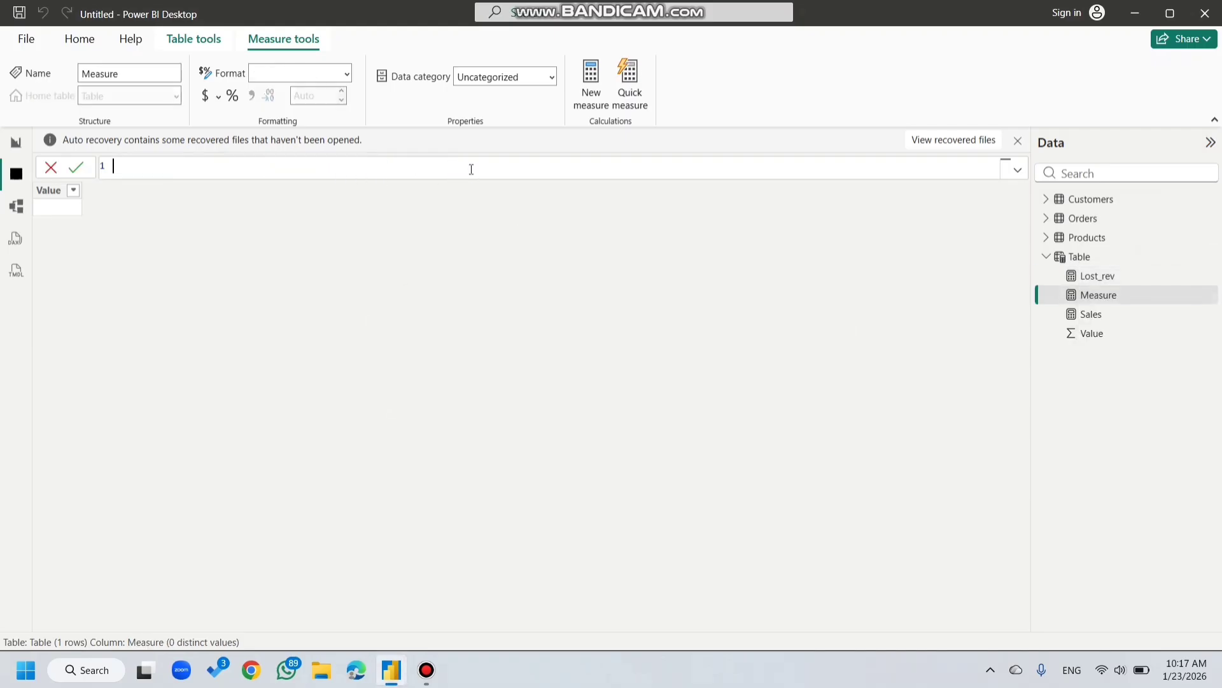
text(Revenue =)
text(Sa)
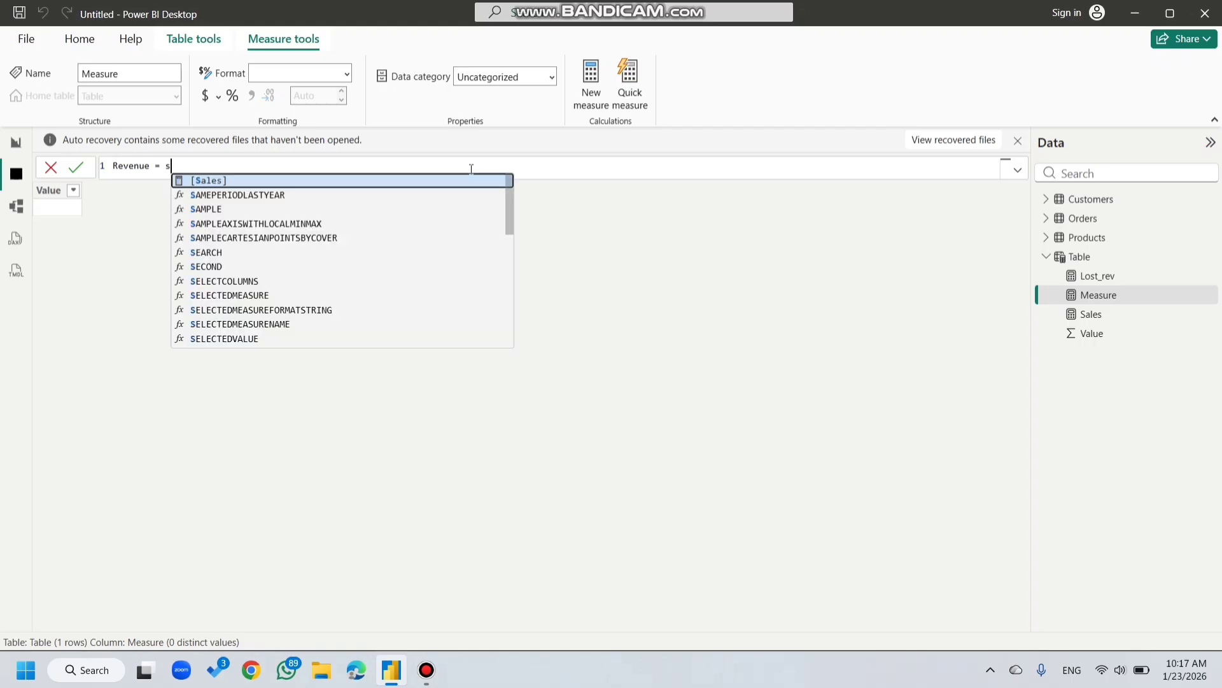
key(Tab)
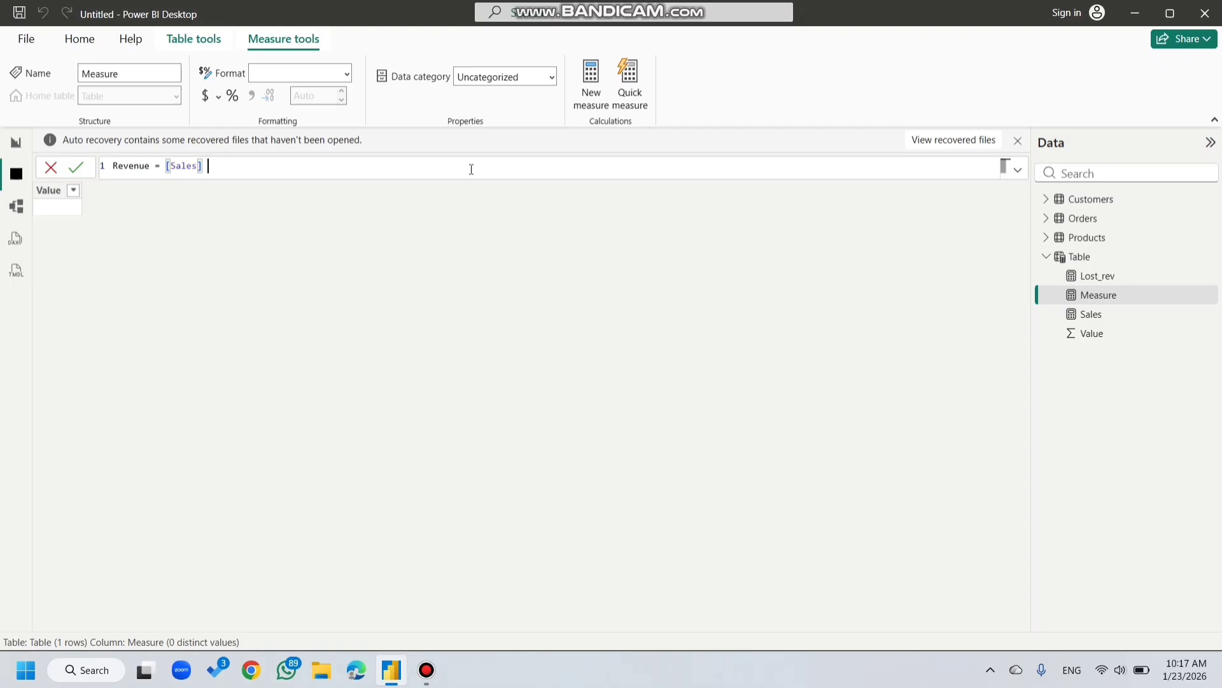
text(- [)
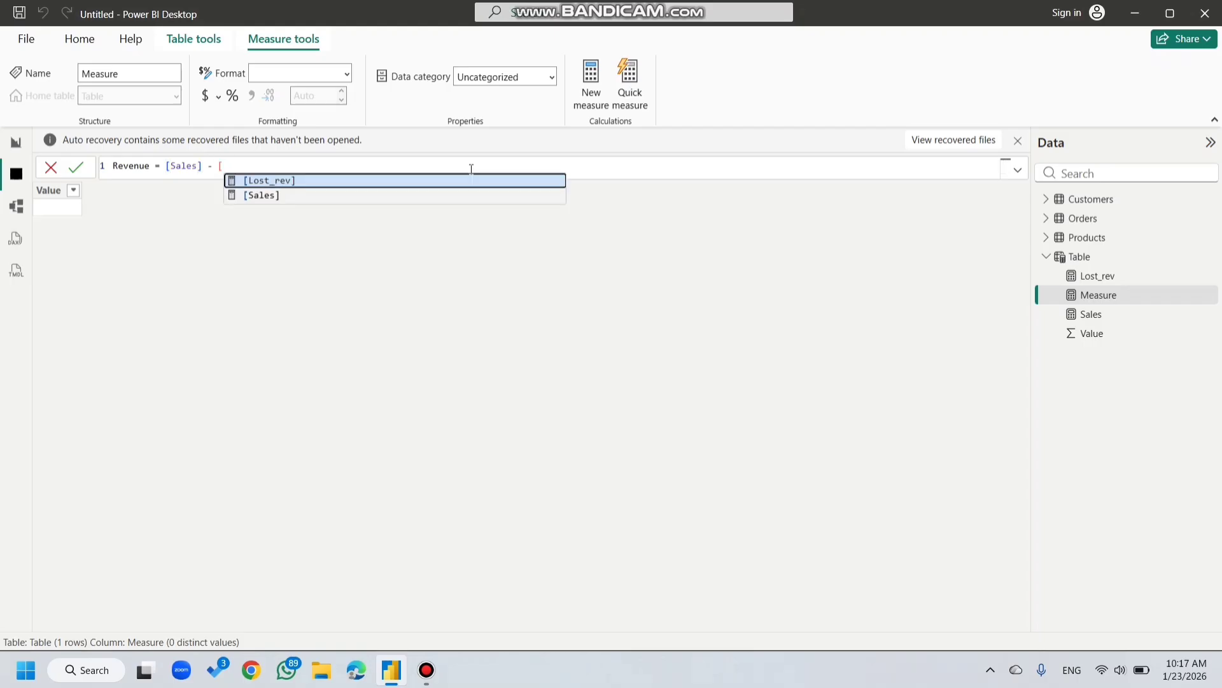
key(Tab)
key(Return)
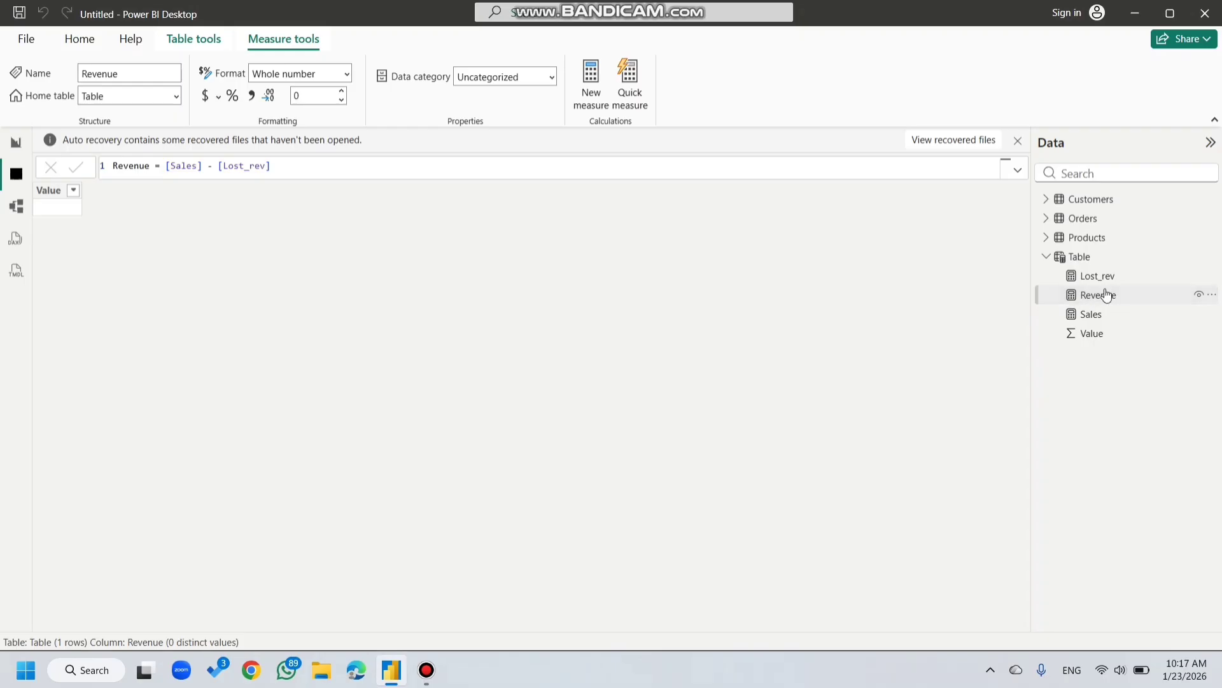
Step: Add a measure named AoV to the Table table, starting its formula with [Sales]
click(1211, 256)
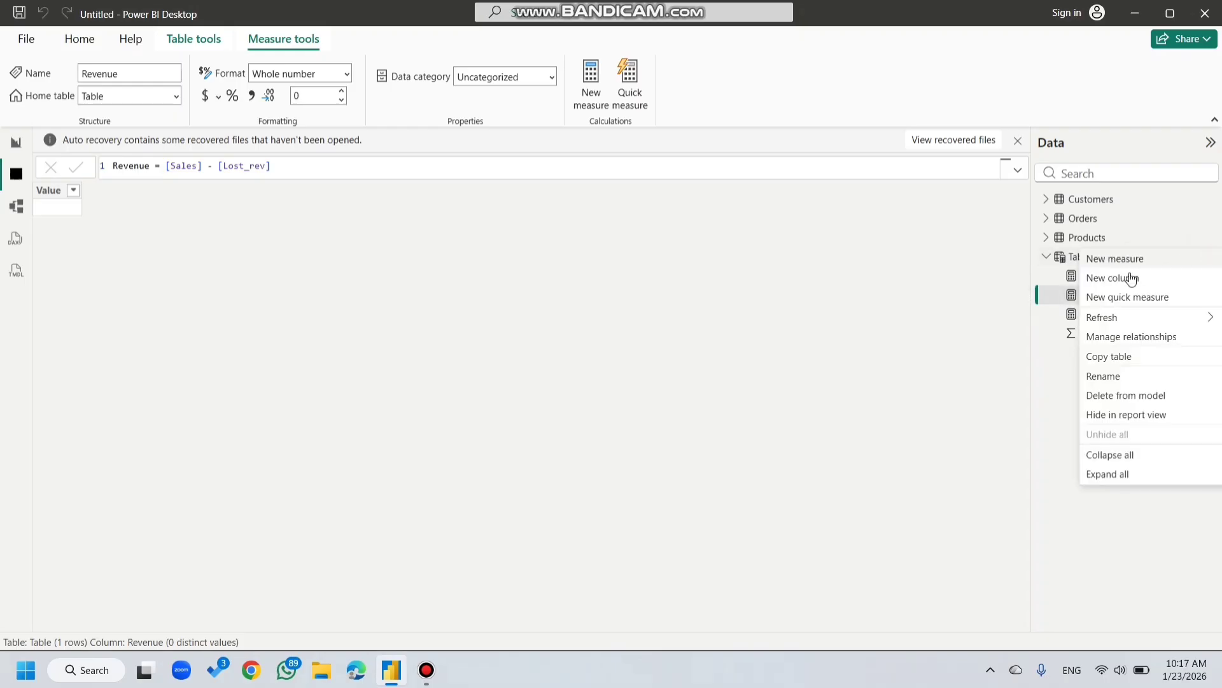
click(1121, 259)
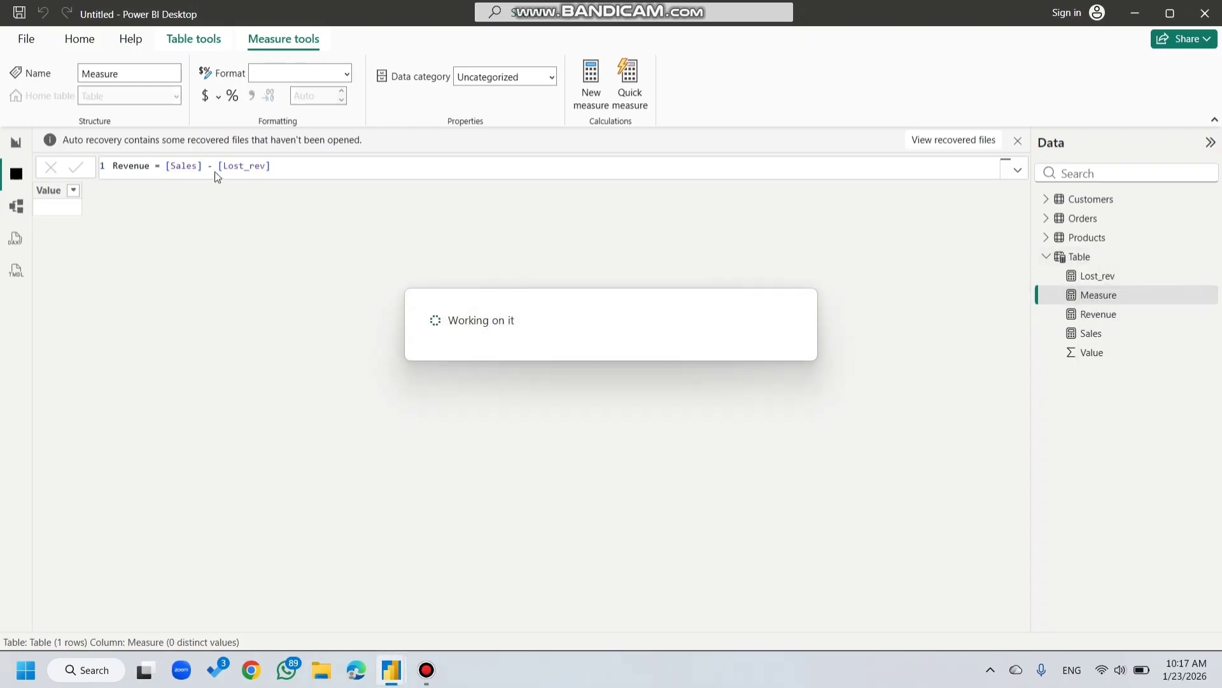
key(BackSpace)
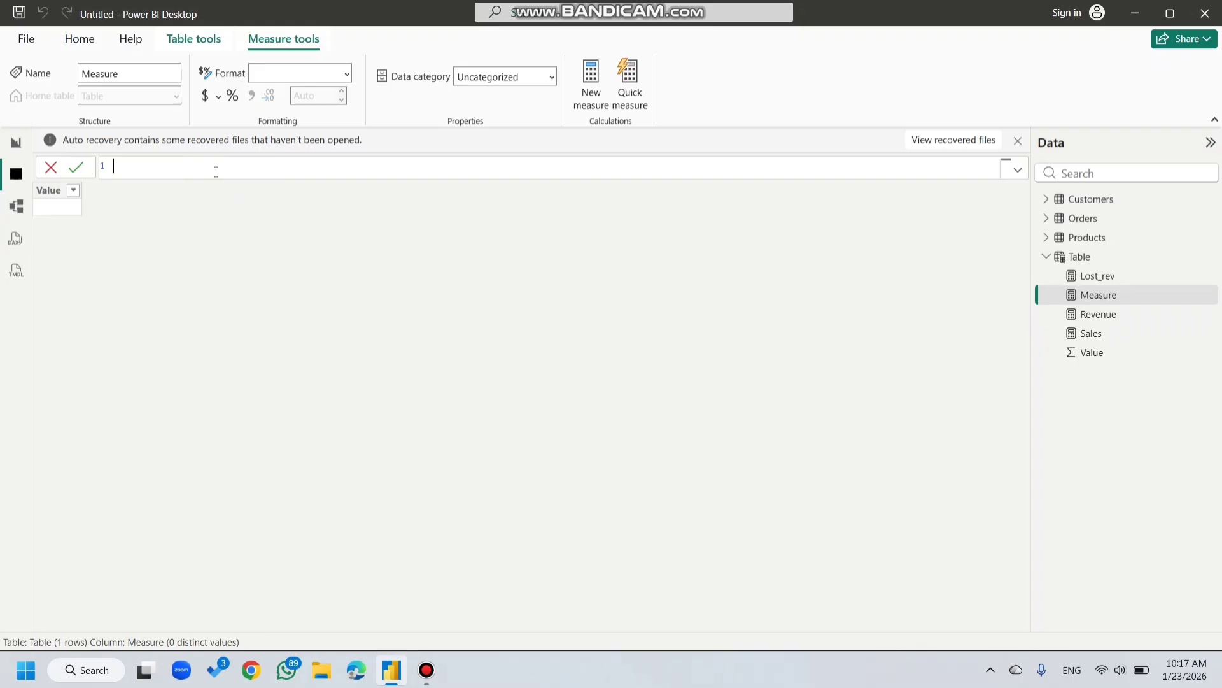
text(AoV = [sales)
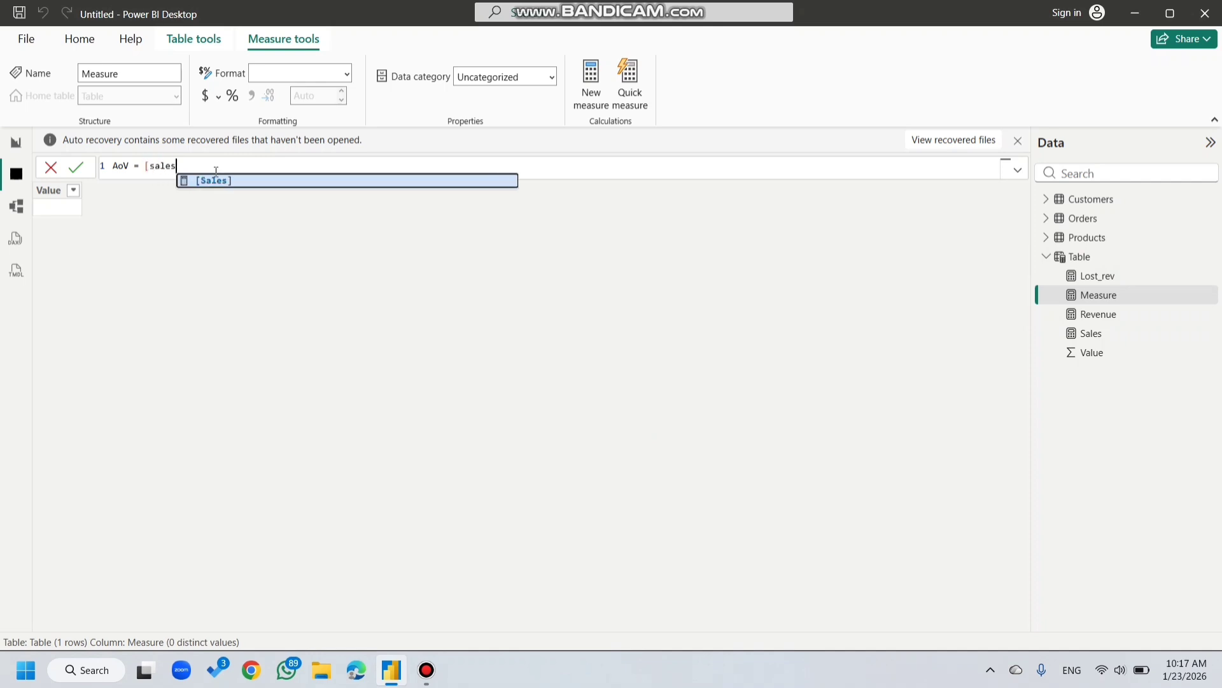
key(Tab)
Step: Divide [Sales] by COUNTROWS(Orders) in the AoV formula and commit the measure
text(/count)
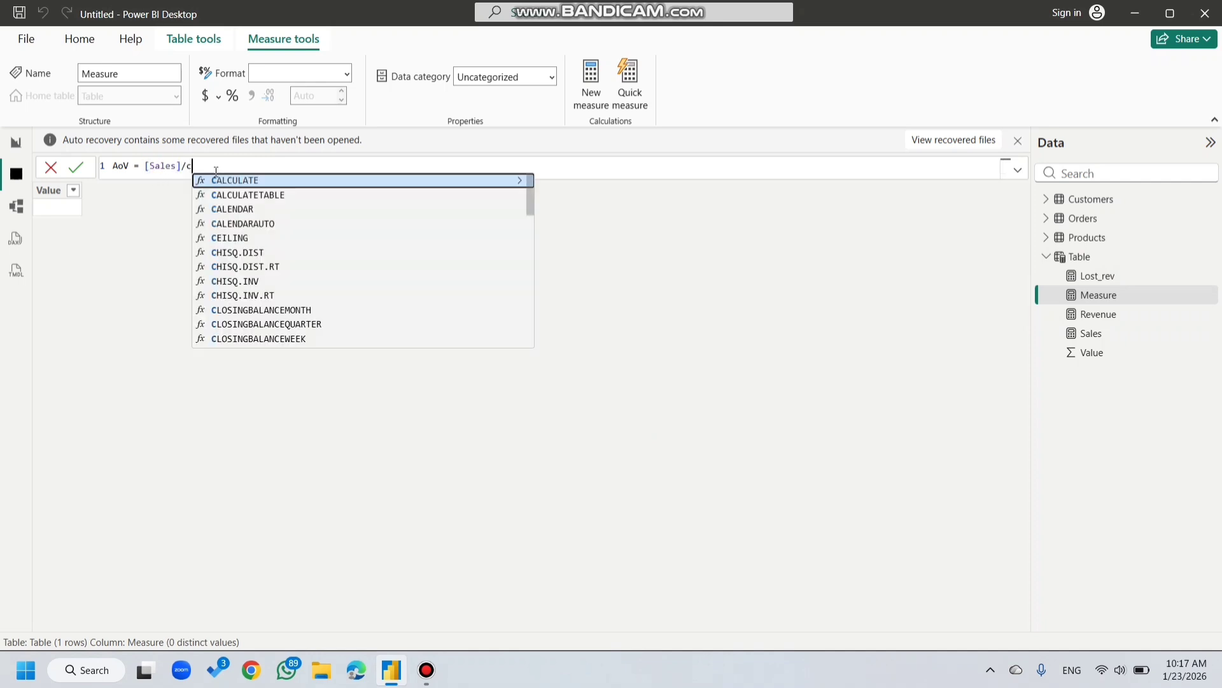
key(Down)
key(Down)
key(Down)
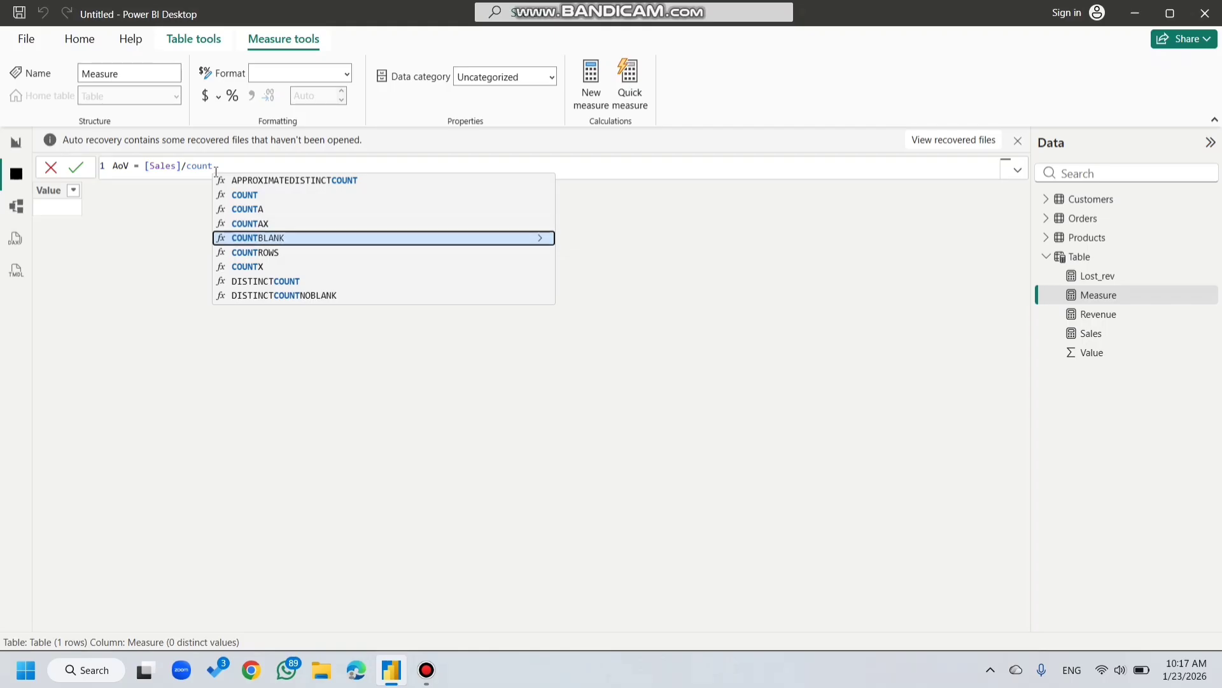
key(Down)
key(Tab)
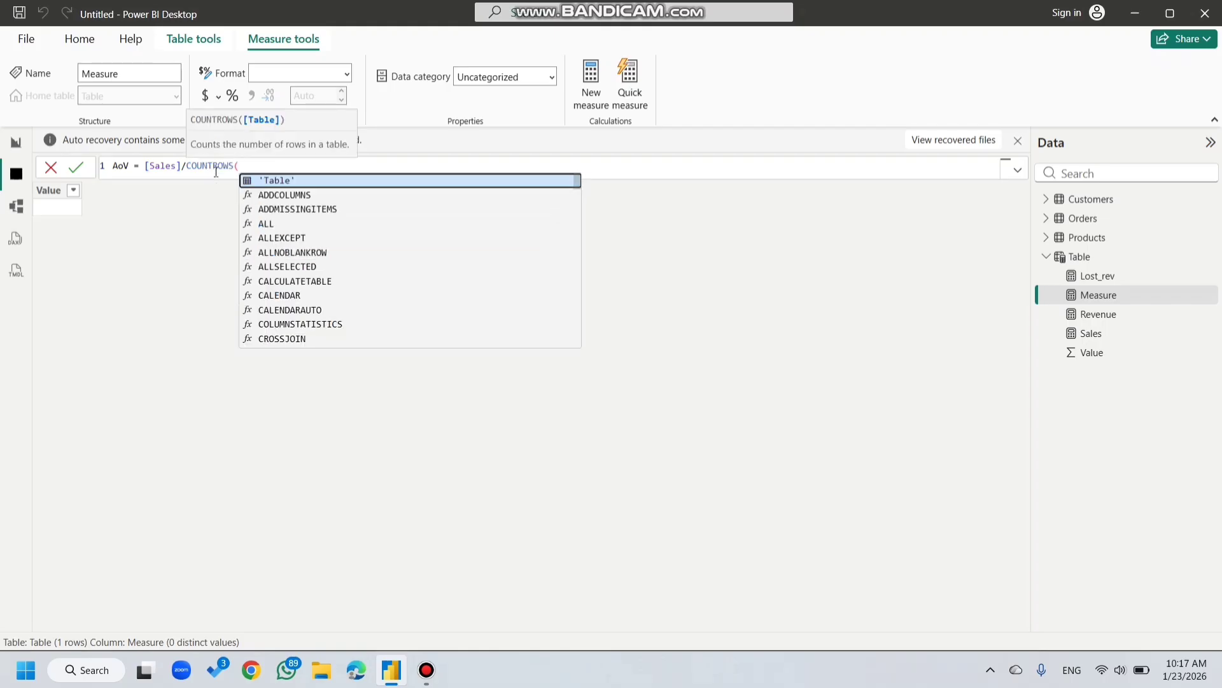
text(Orders)
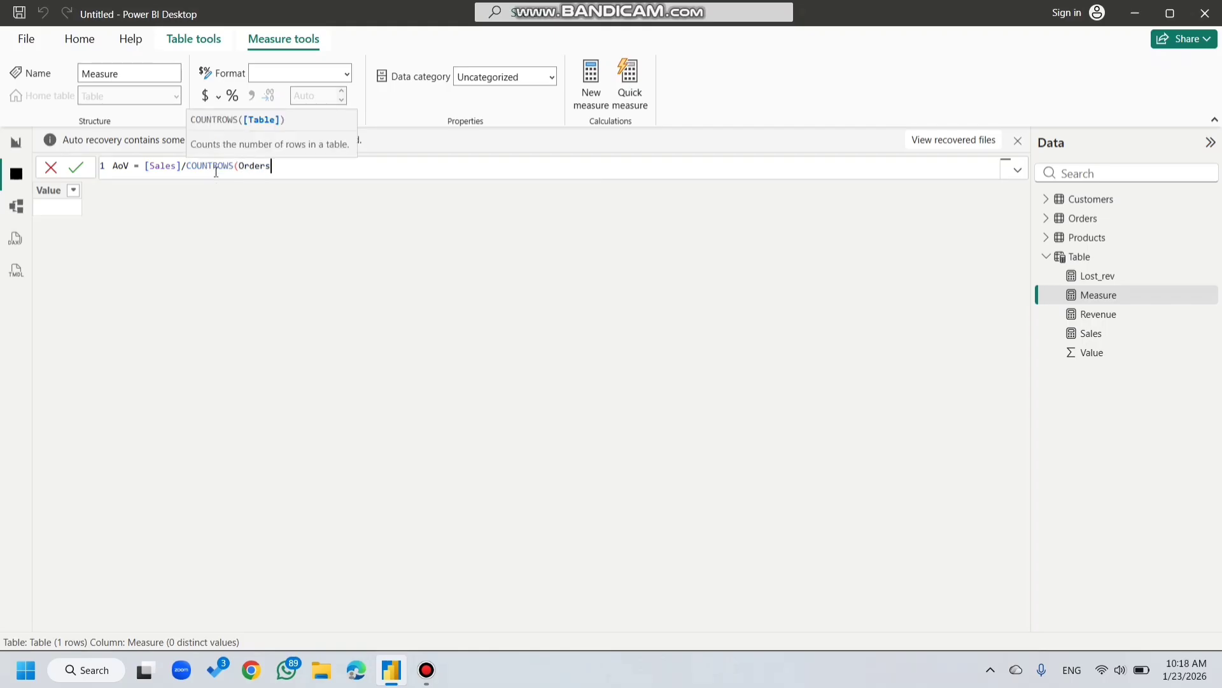
text())
key(Return)
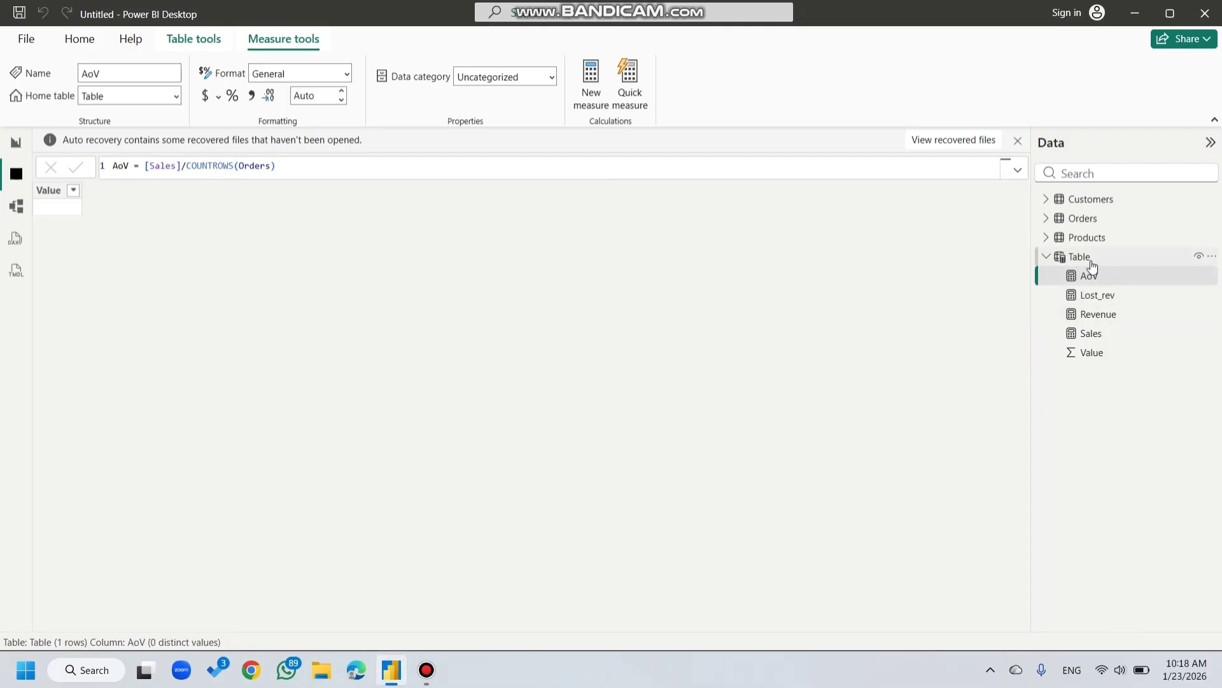
Step: Add a measure named Cancellation rate to the Table table, starting its formula with DIVIDE and a nested CALCULATE
click(1211, 258)
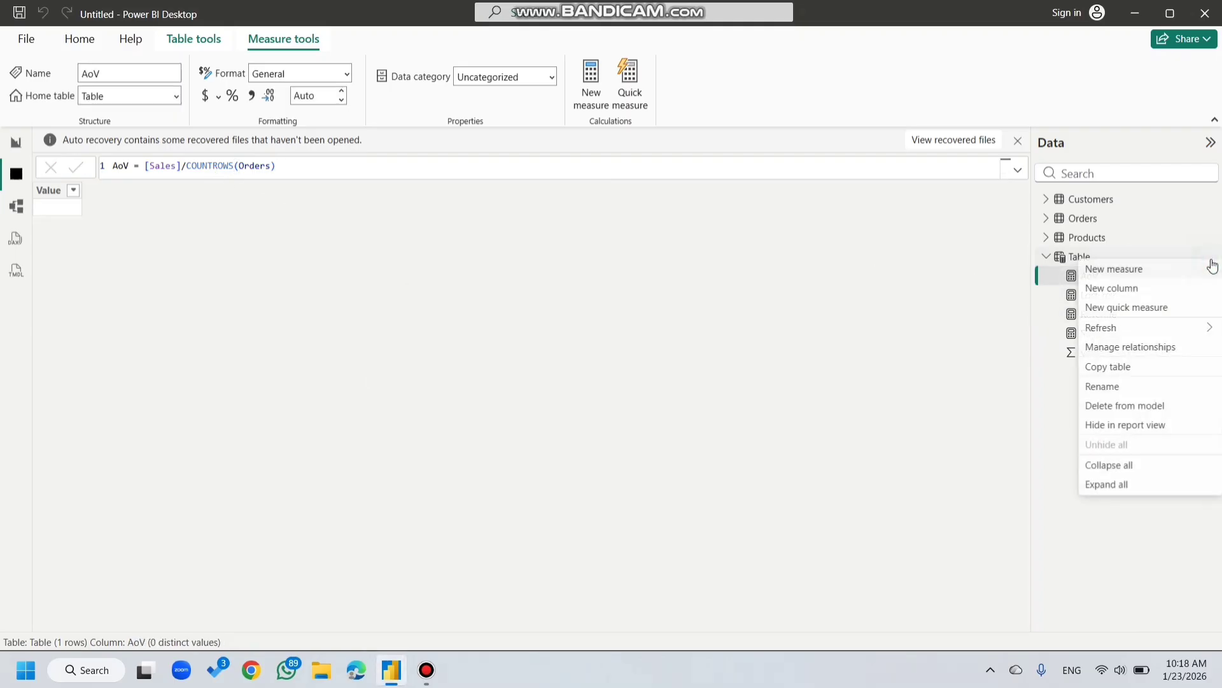
click(1127, 277)
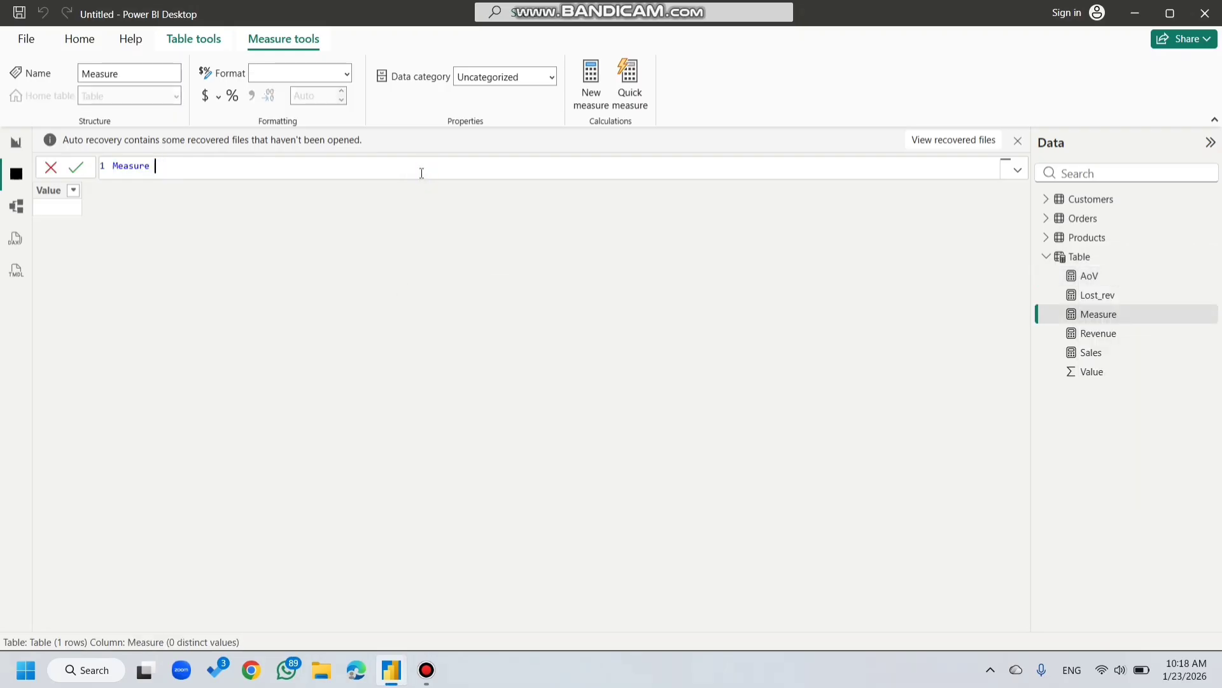
key(ctrl+a)
key(BackSpace)
text(Cancellation rate = DIVIDE()
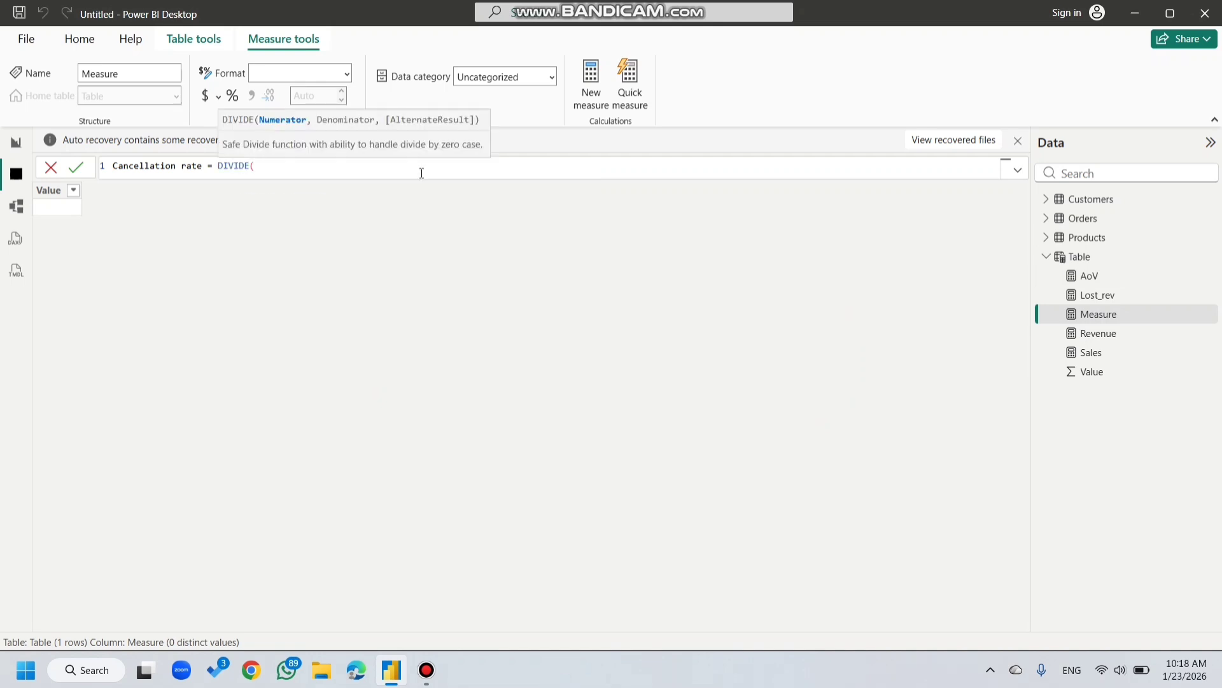
text(CALCULATE()
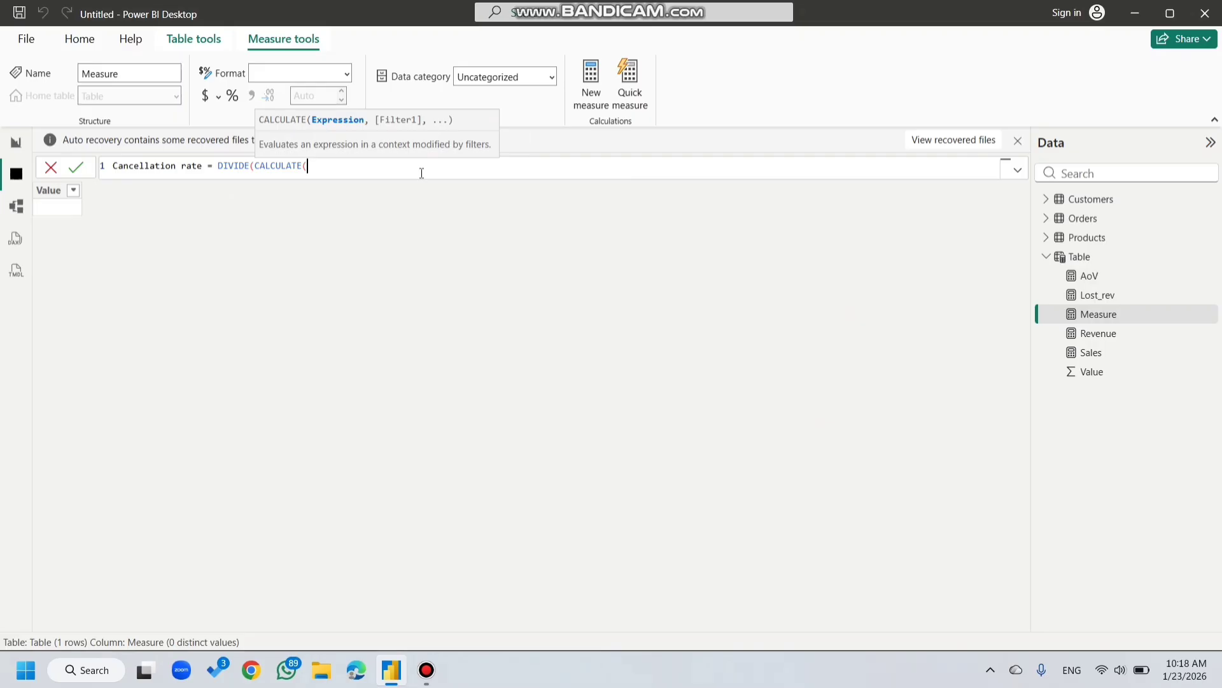
Step: Enter COUNTROWS(Orders) as the expression of CALCULATE in the Cancellation rate formula
text(count)
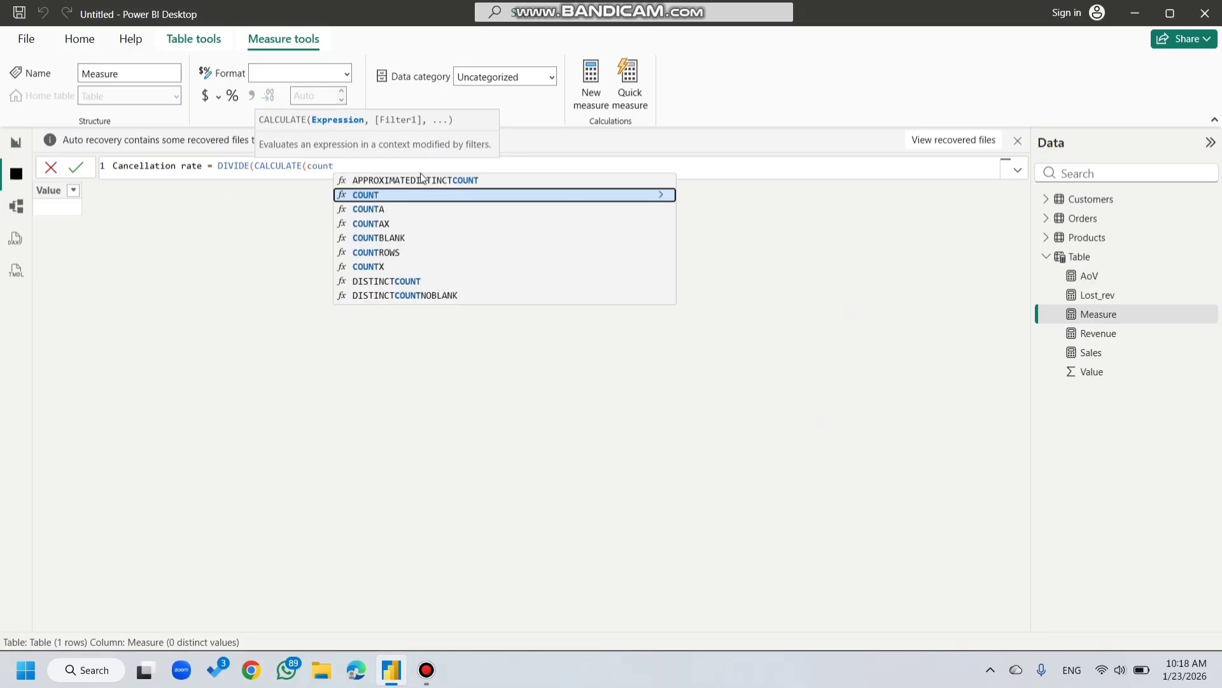
key(Down)
key(Down)
key(Down)
key(Down)
key(Tab)
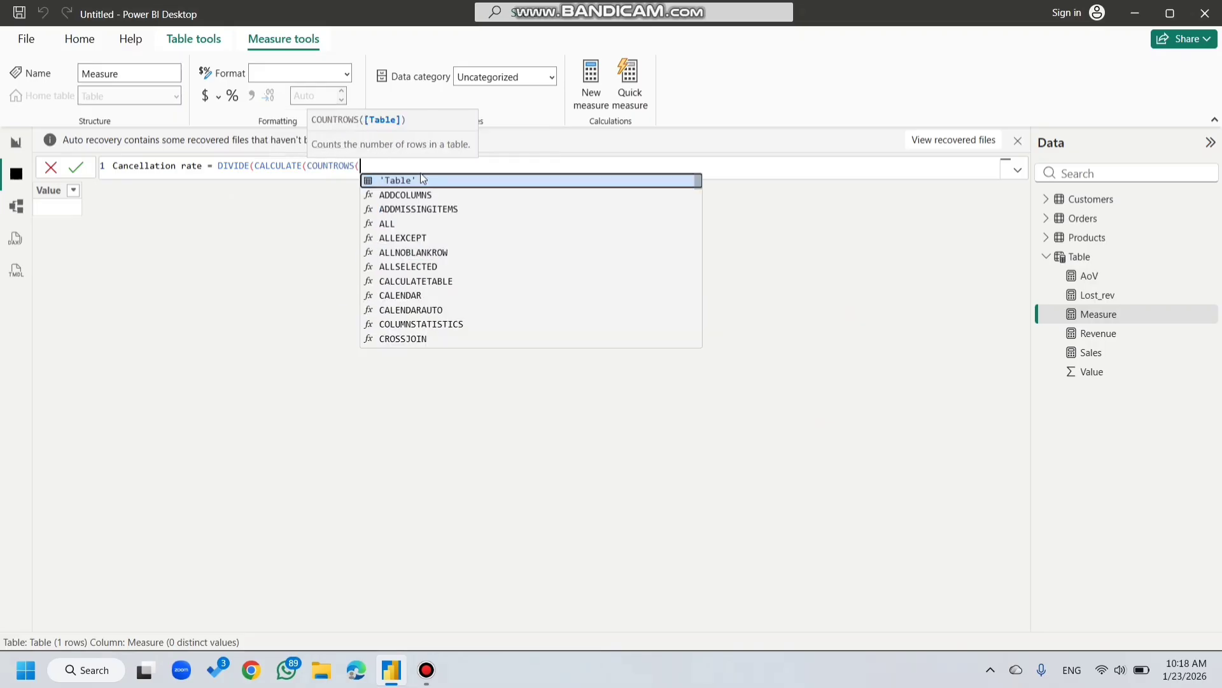
key(Up)
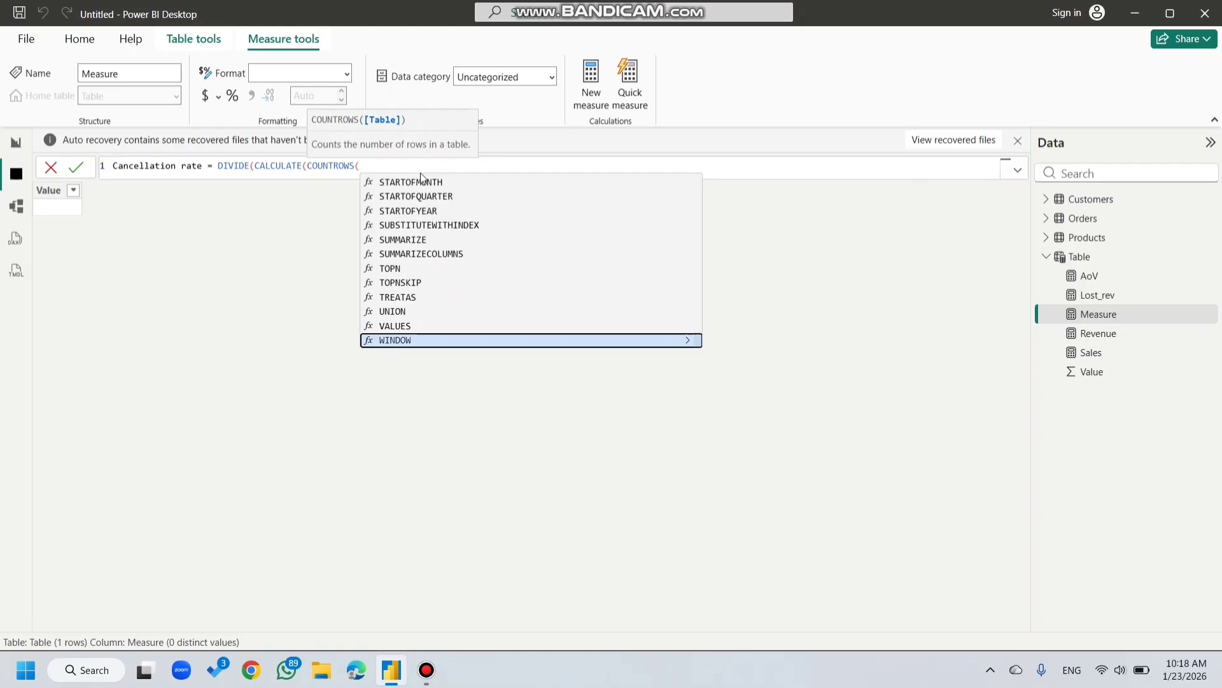
key(Down)
text(O)
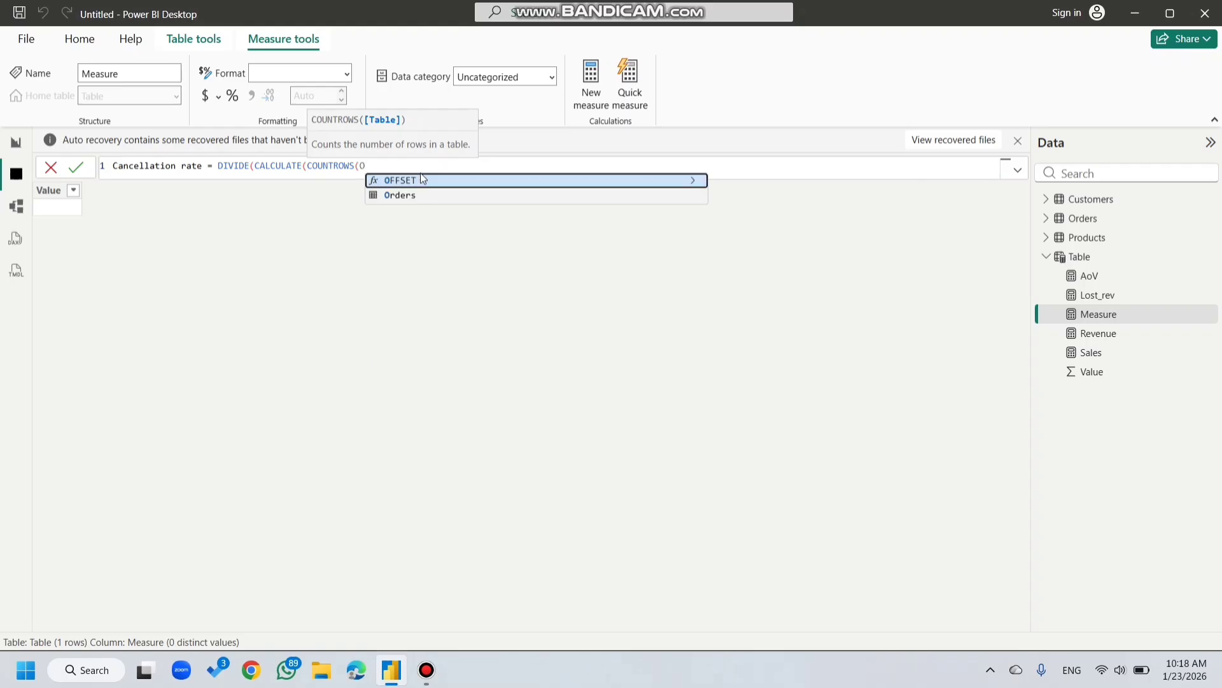
key(Down)
key(Tab)
text())
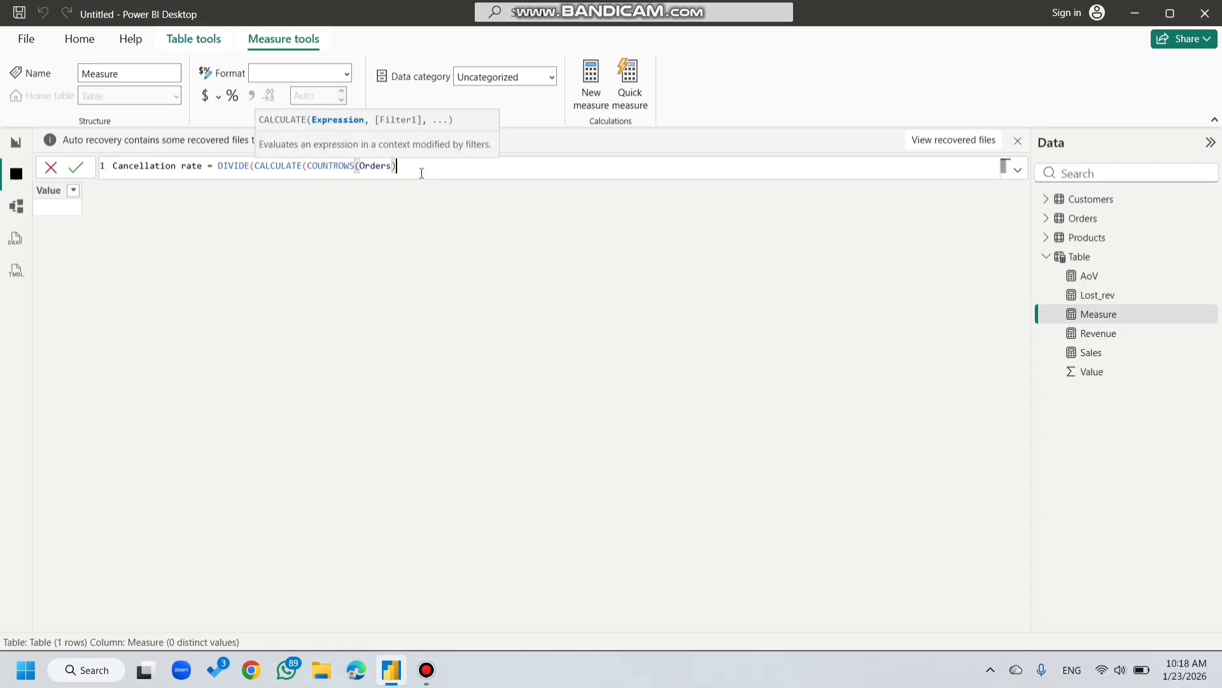
Step: Add the Orders[Delivery Status] column as the CALCULATE filter in the Cancellation rate formula
text(, orde)
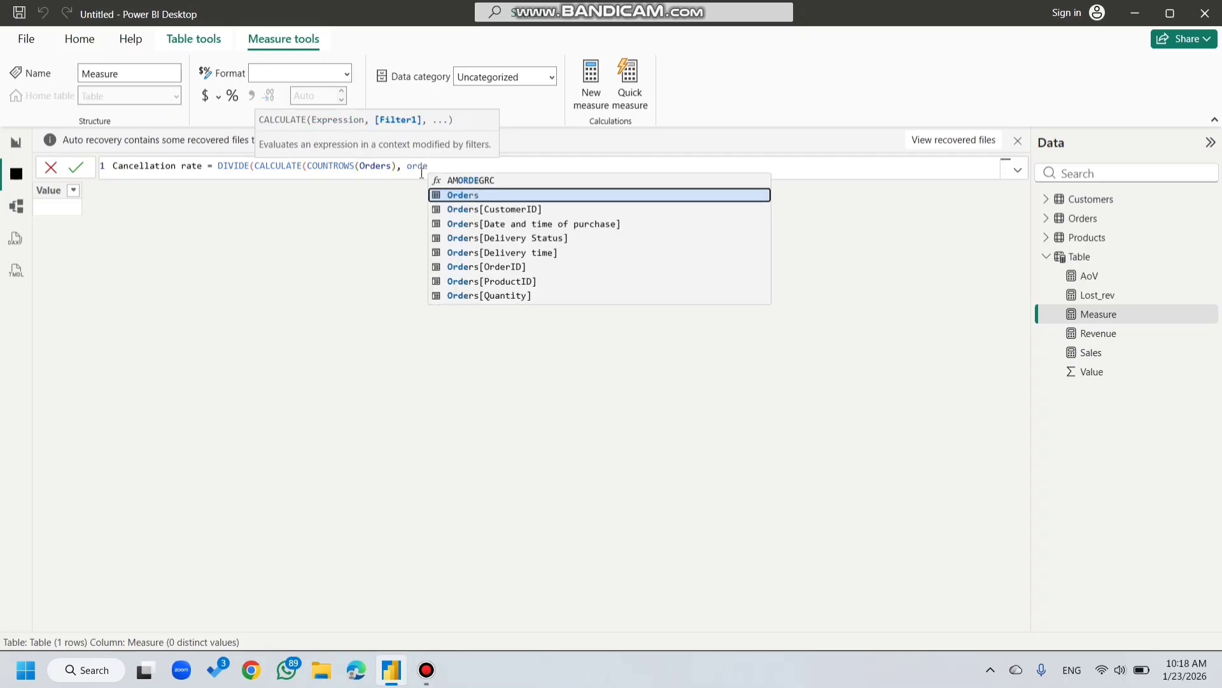
key(Down)
key(Down)
key(Down)
key(Down)
key(Down)
key(Up)
key(Up)
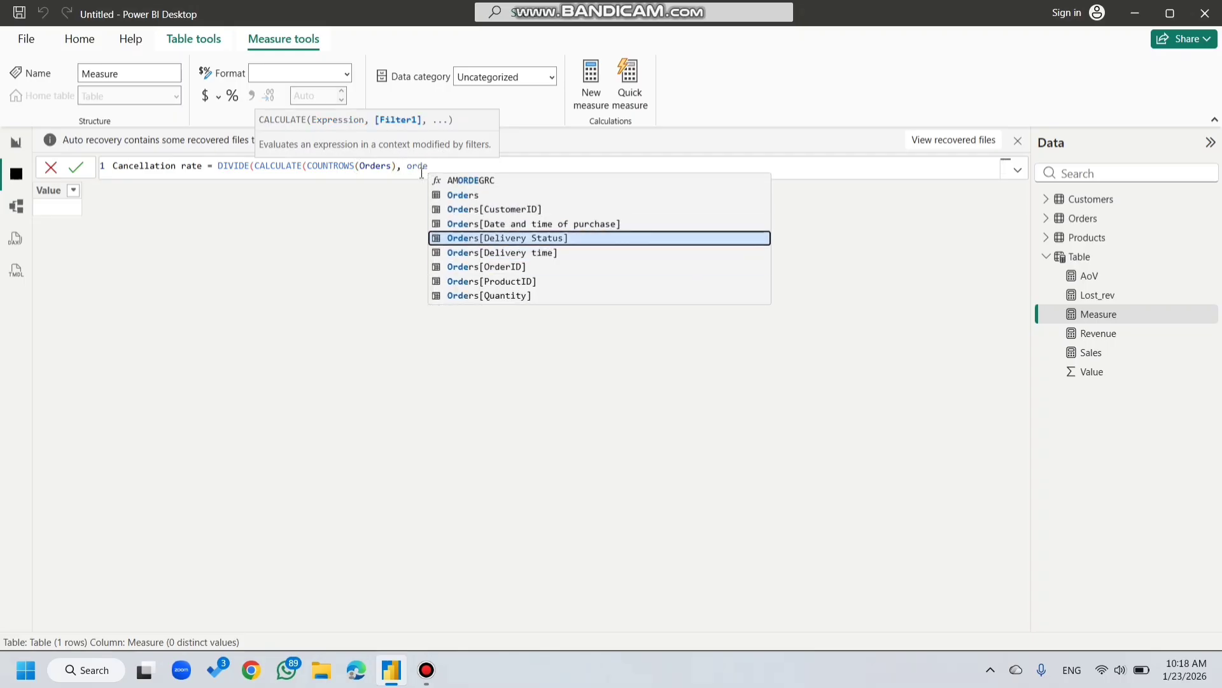
key(Up)
key(Down)
key(Tab)
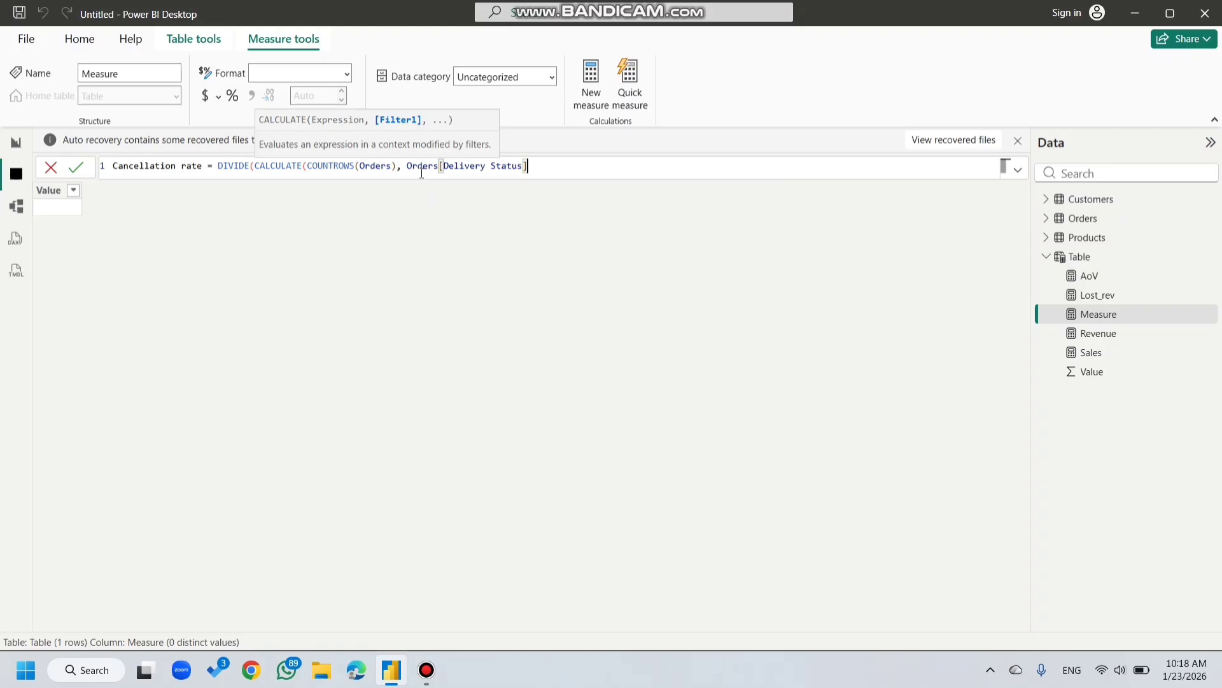
Step: Set the filter to "Cancelled", append COUNTROWS(Orders) with the closing parentheses, and commit the Cancellation rate formula
text(="Cancelled", countro)
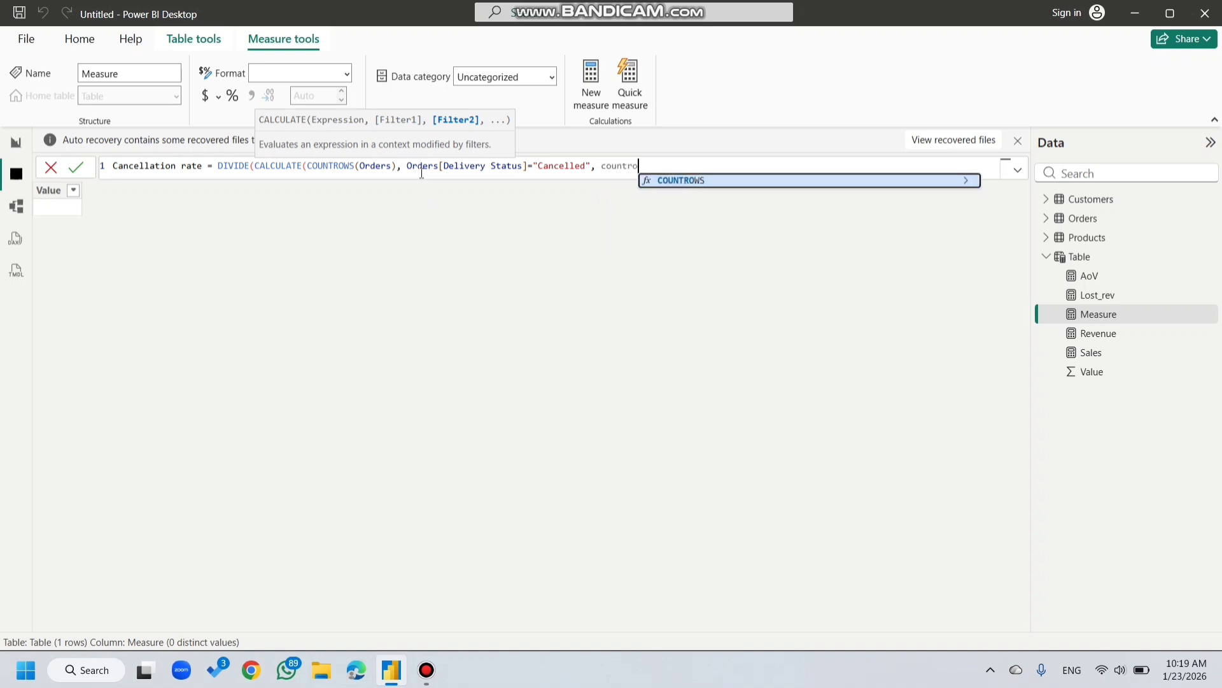
key(Tab)
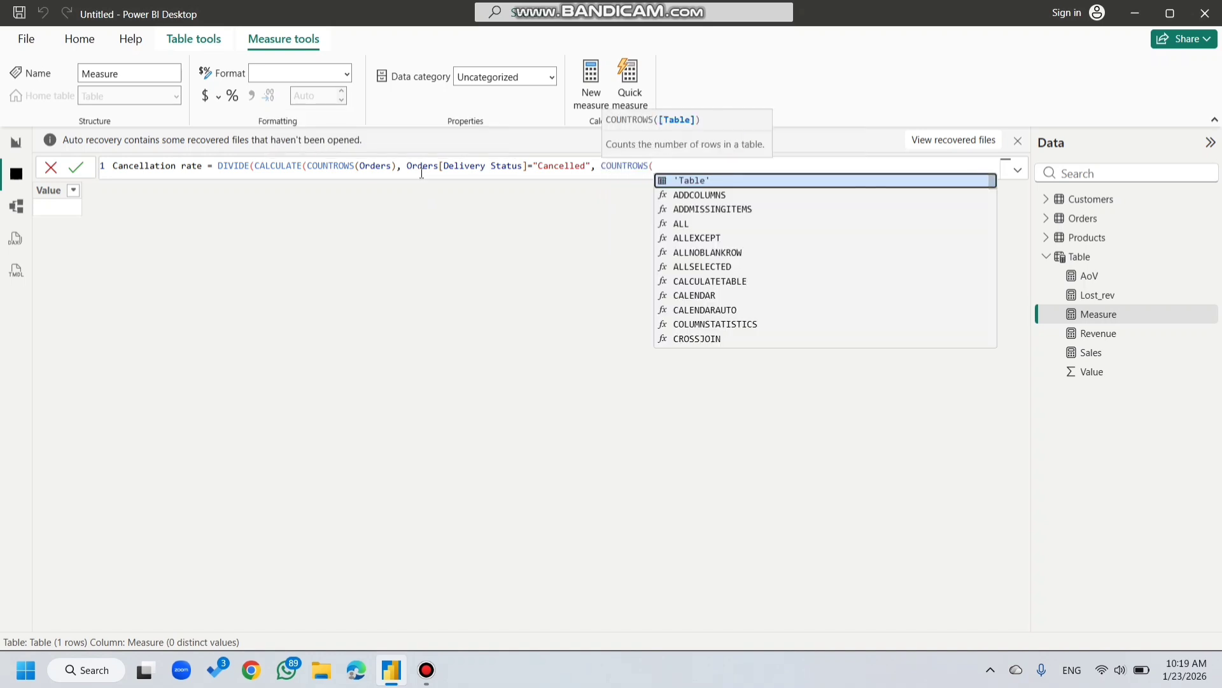
text(Orders)
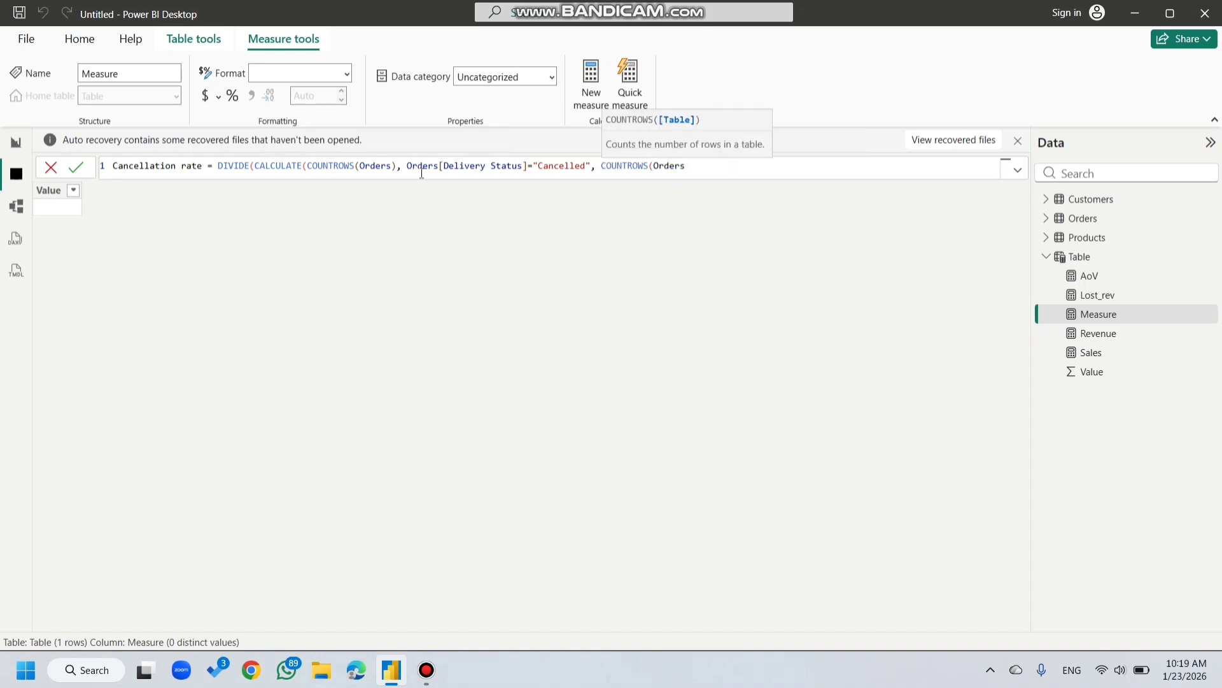
text()))
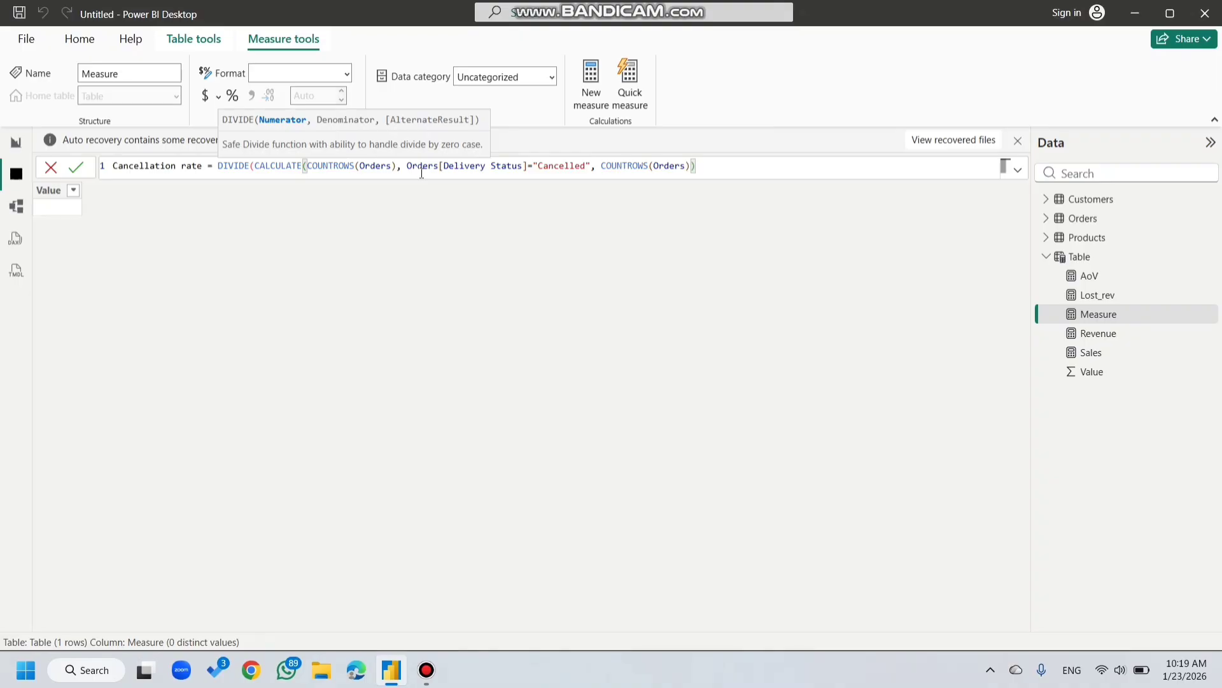
text())
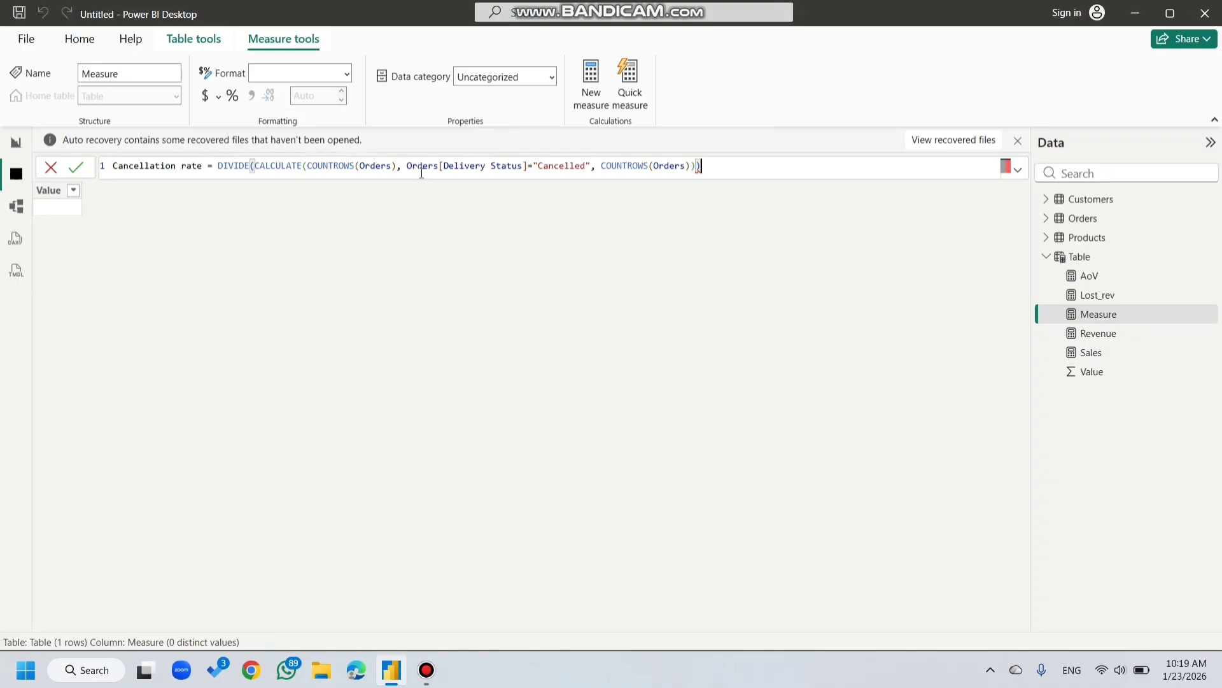
key(Return)
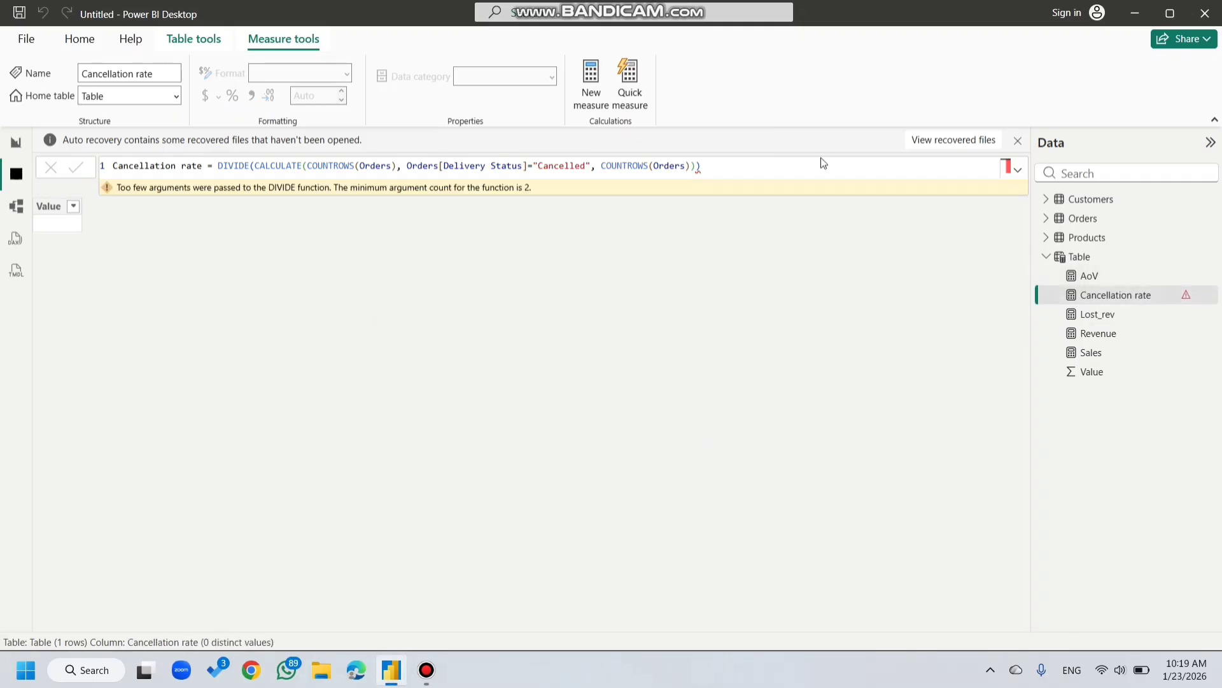
click(779, 164)
key(BackSpace)
text()))
key(BackSpace)
key(BackSpace)
text())
click(1018, 170)
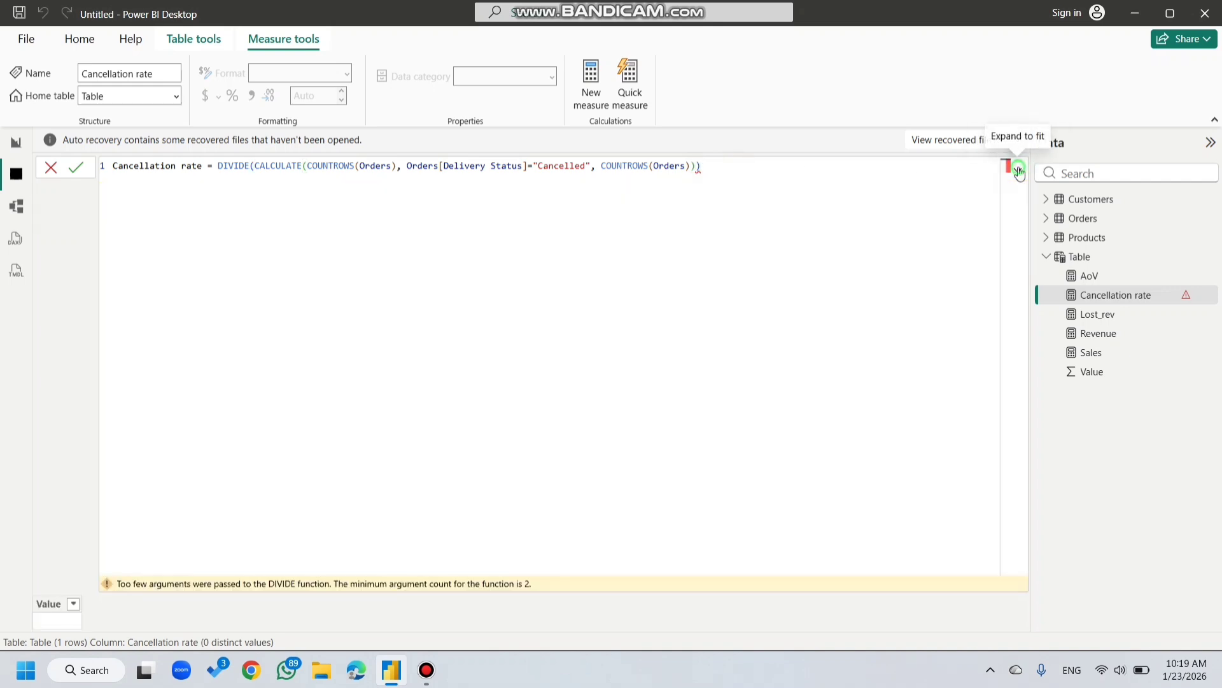
click(1018, 169)
click(755, 169)
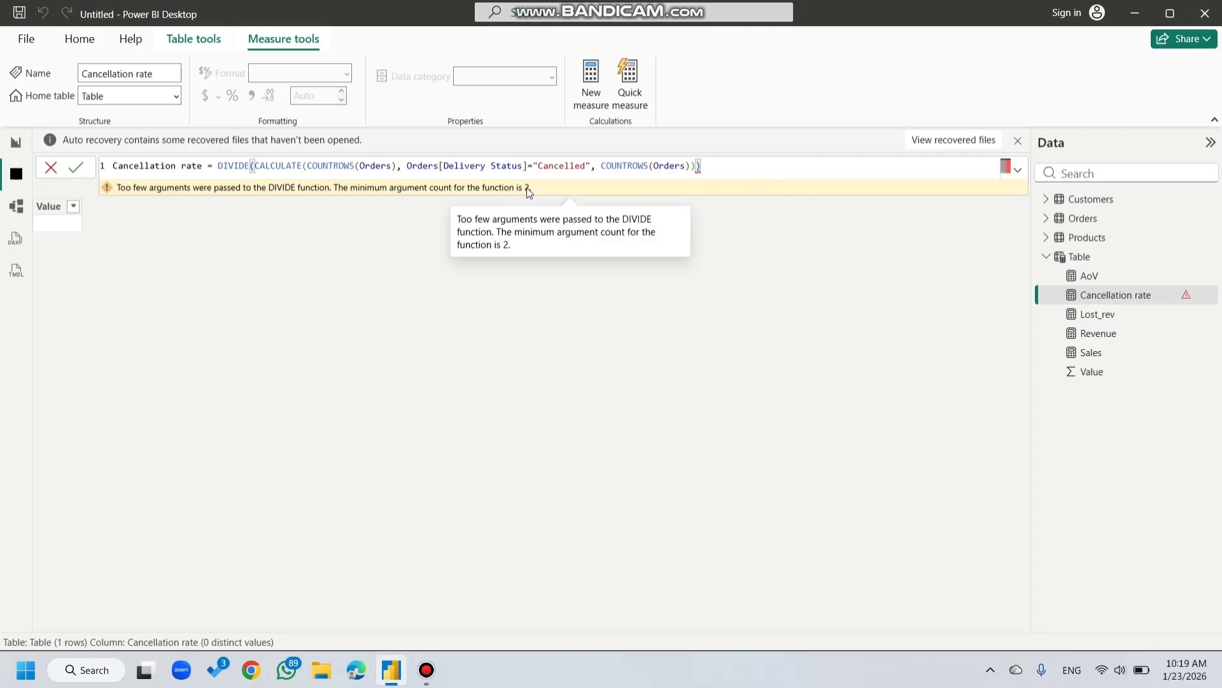
Step: Try the Cancellation rate formula without the comma between COUNTROWS(Orders) and Orders[Delivery Status]
click(407, 167)
key(BackSpace)
key(BackSpace)
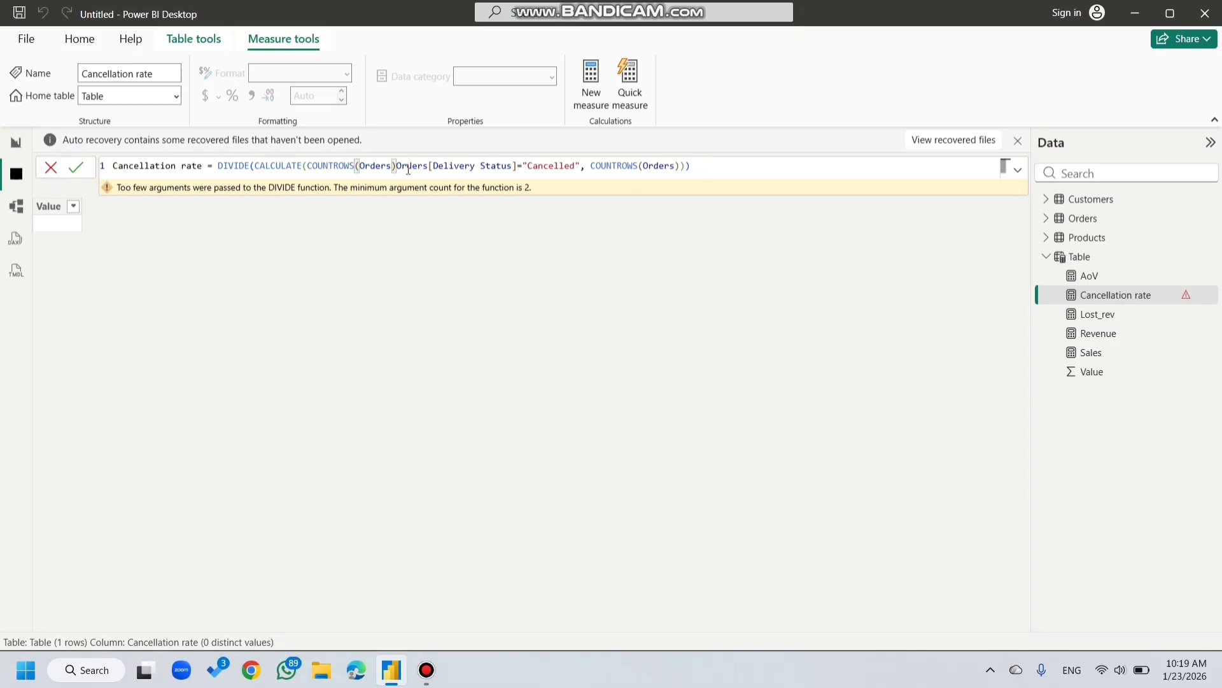
click(753, 161)
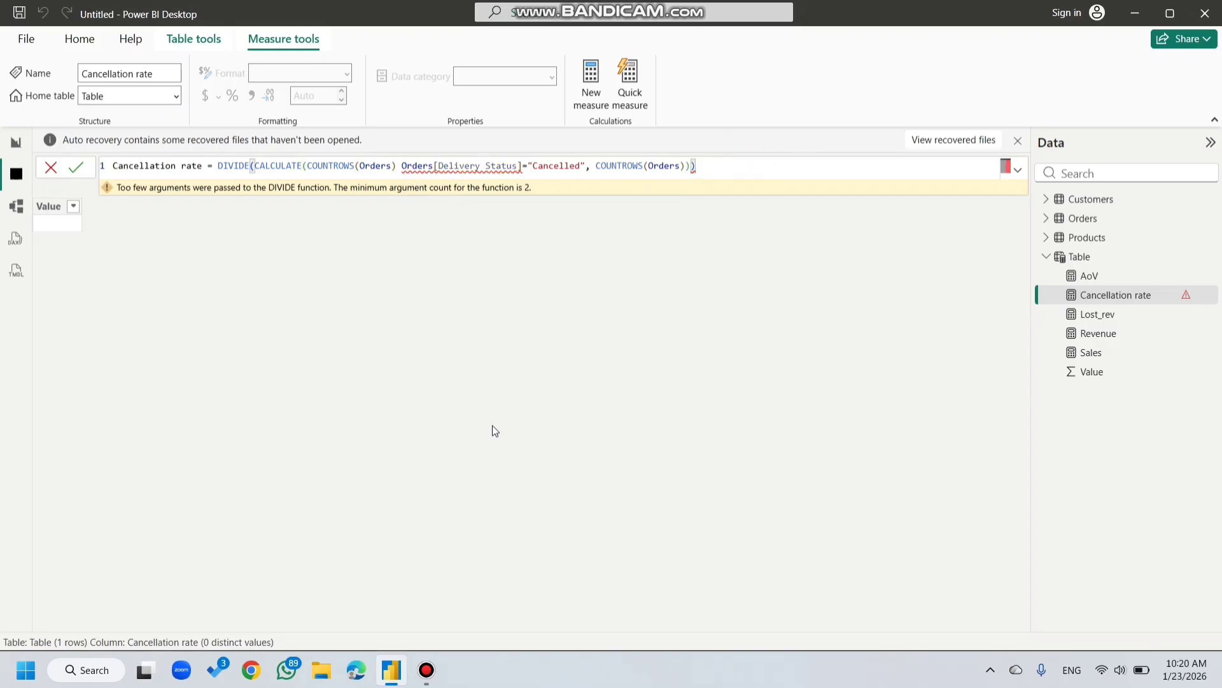
click(427, 669)
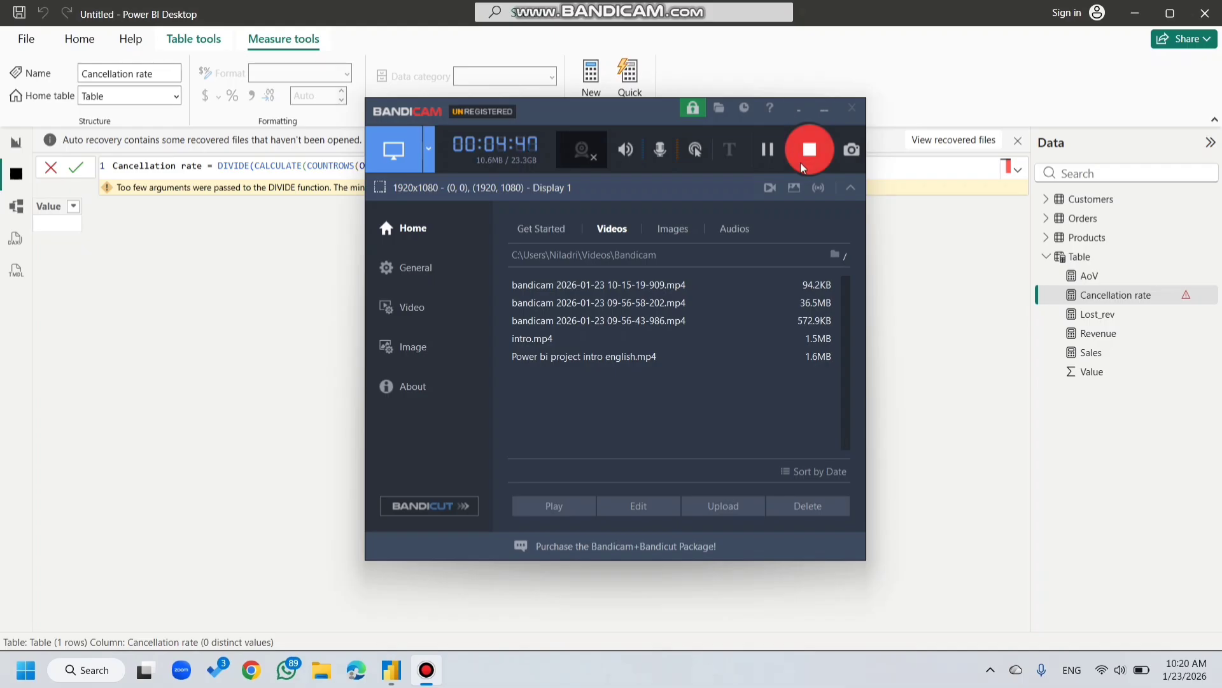
click(773, 154)
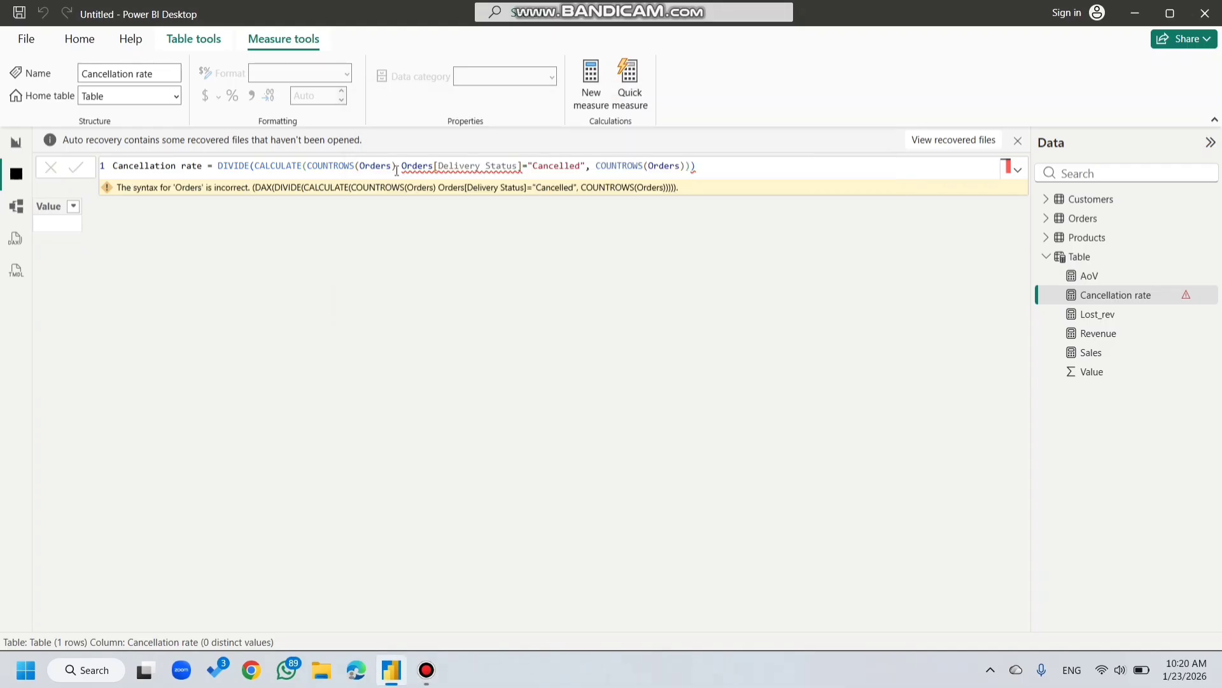
Step: Restore the comma before Orders[Delivery Status], close CALCULATE directly after "Cancelled", and commit the Cancellation rate measure
click(732, 163)
click(401, 166)
key(BackSpace)
text(,)
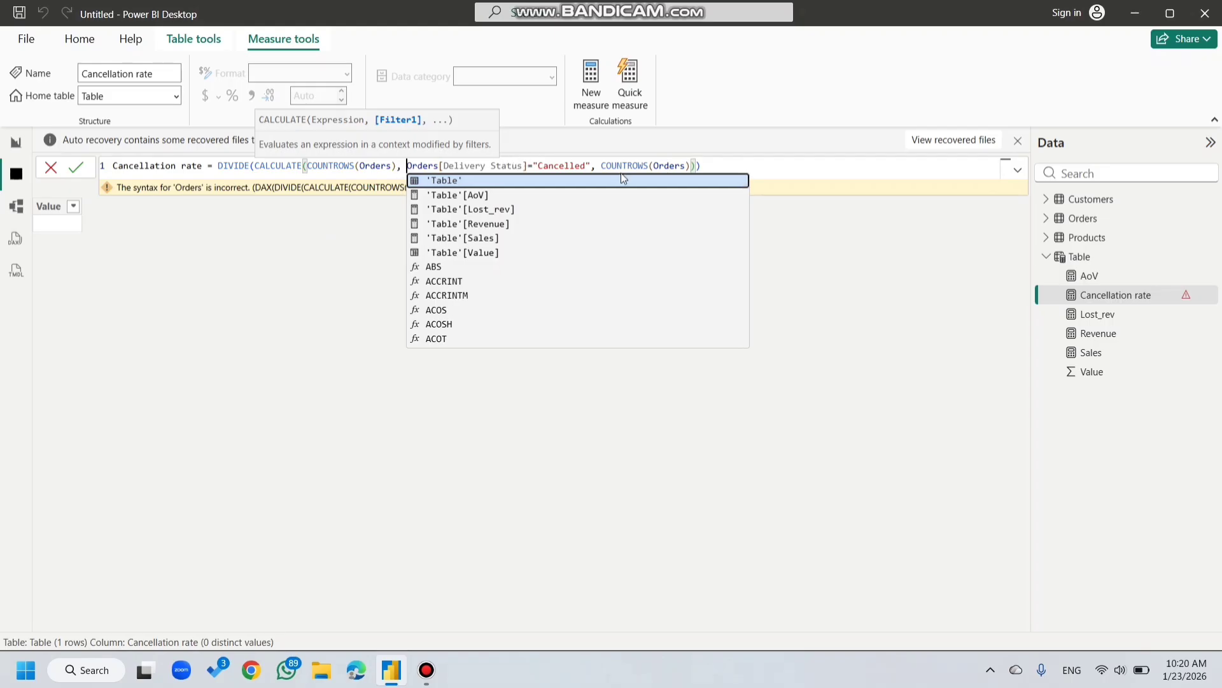
click(591, 166)
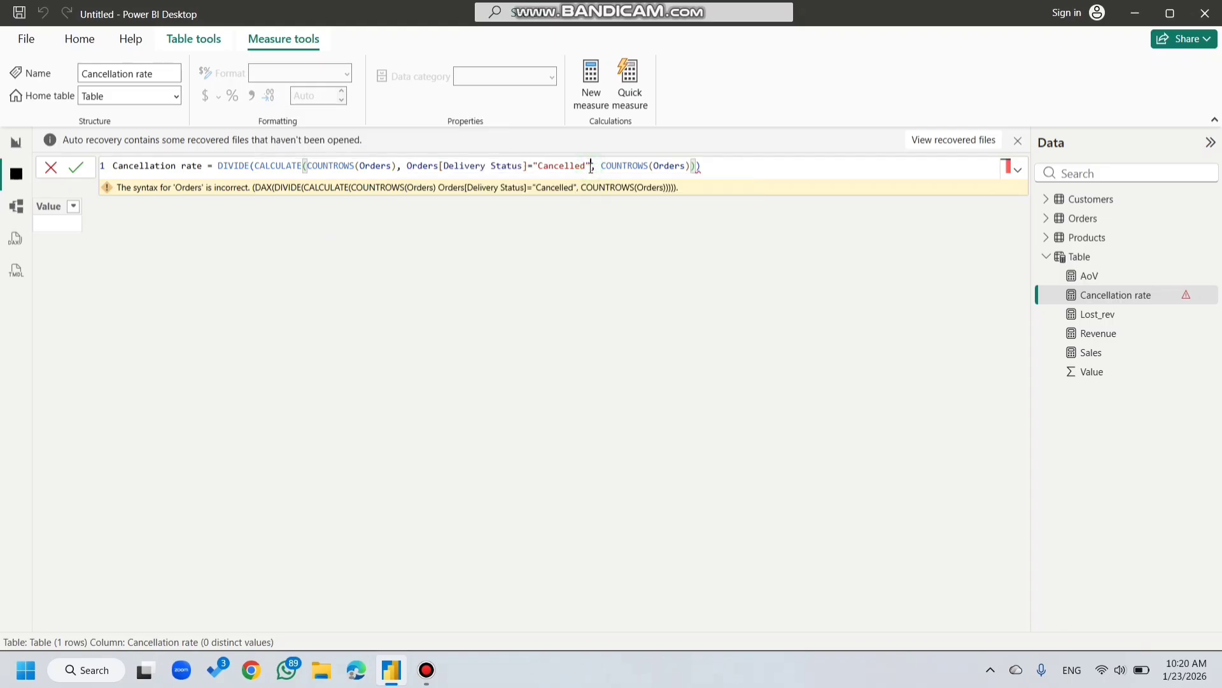
text())
click(763, 166)
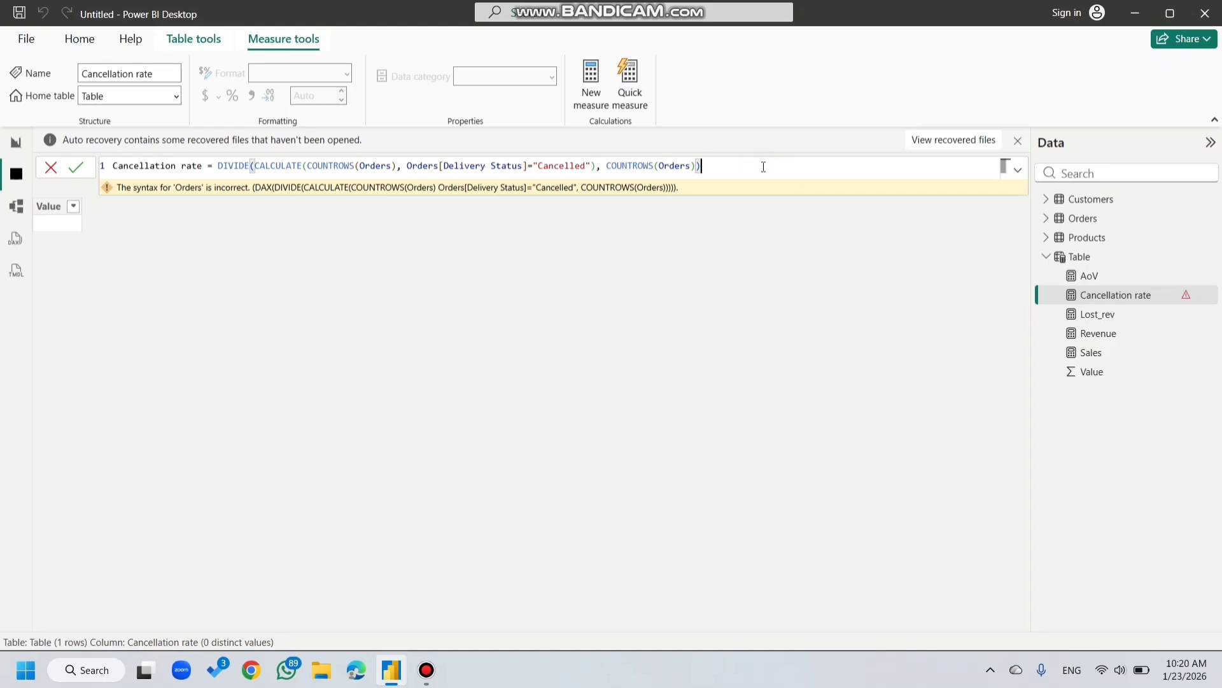
key(Return)
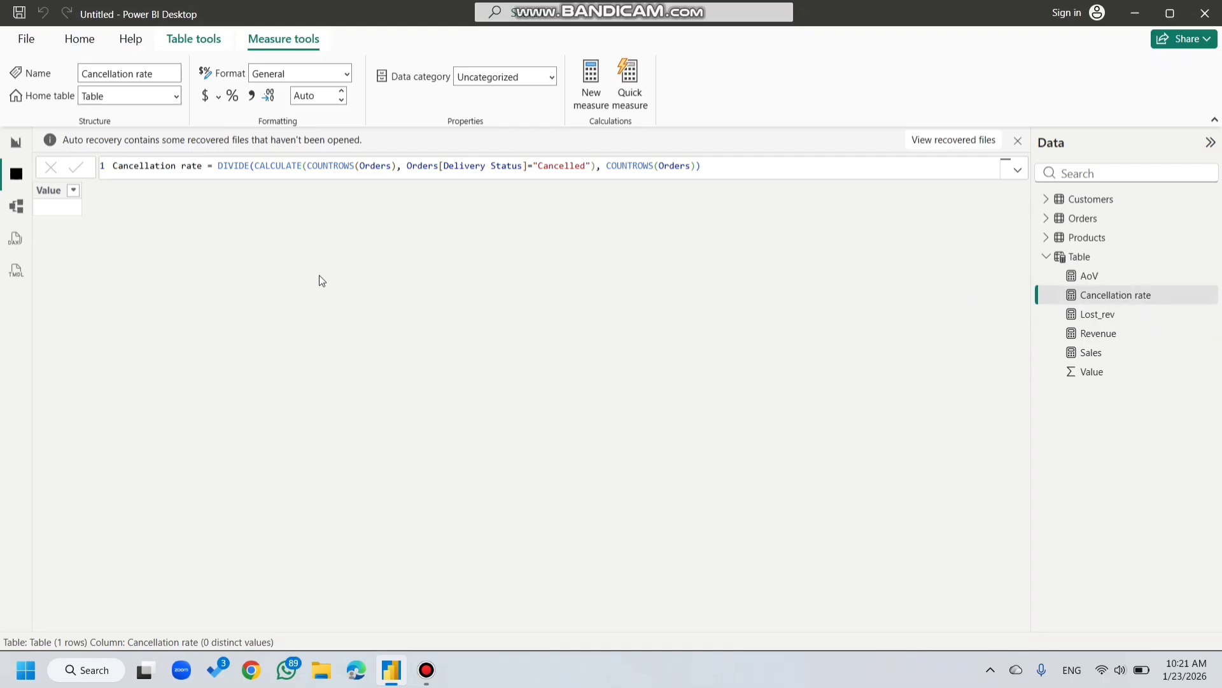
Step: Expand the Customers, Orders, Products and Table entries to examine their columns and measures
click(16, 141)
click(19, 171)
click(1046, 257)
click(1048, 199)
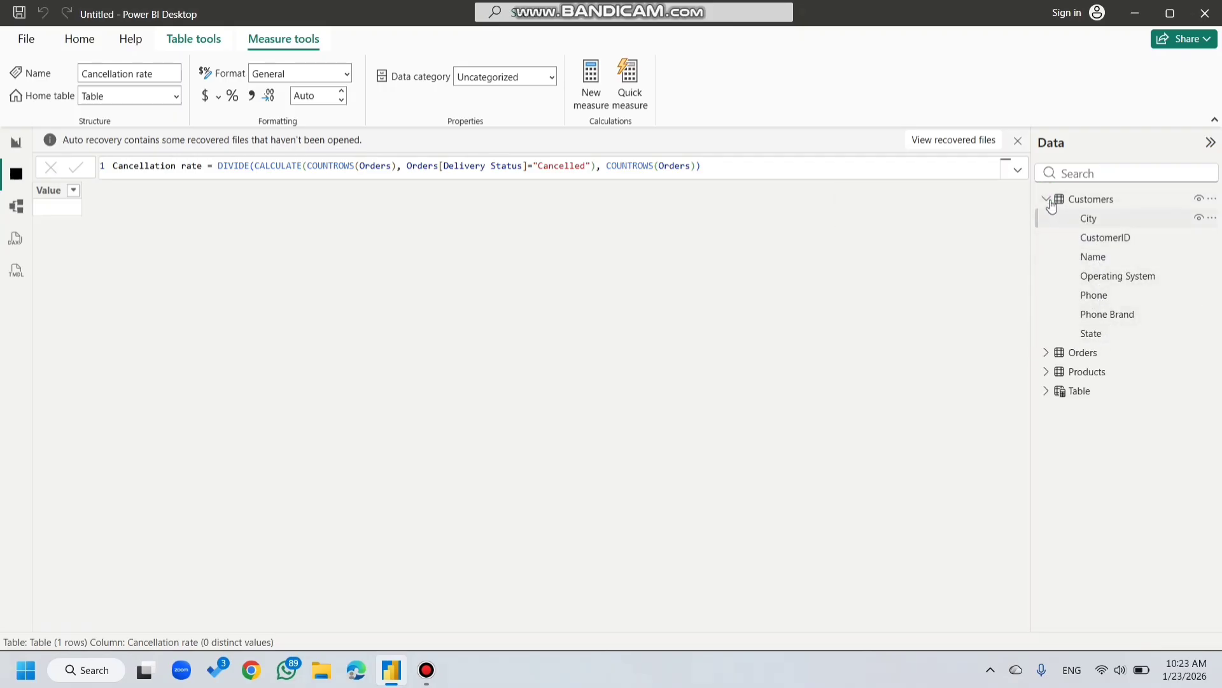
click(1046, 353)
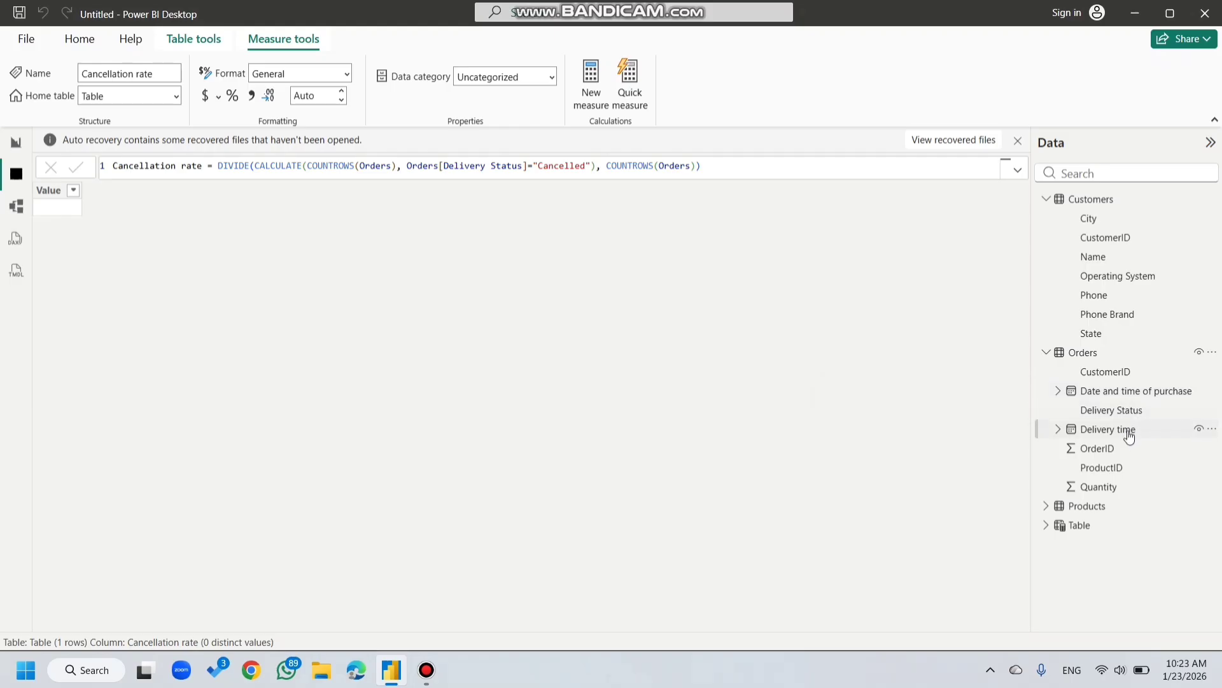
click(1045, 505)
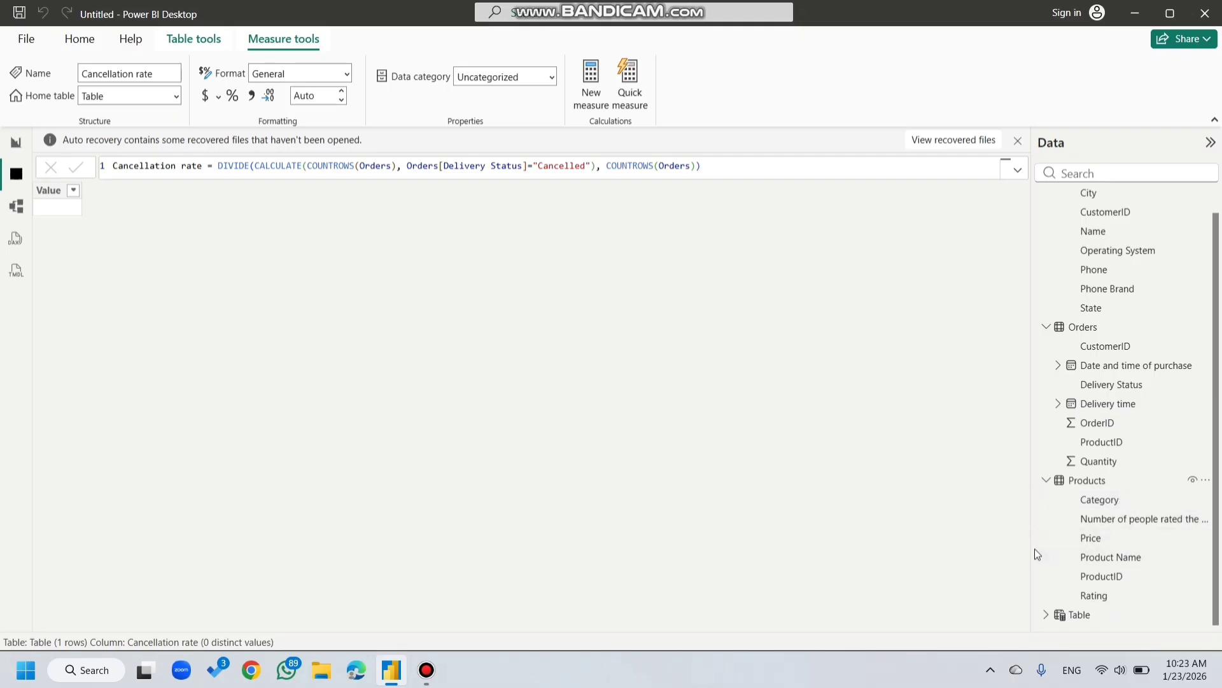
drag(1034, 553, 707, 594)
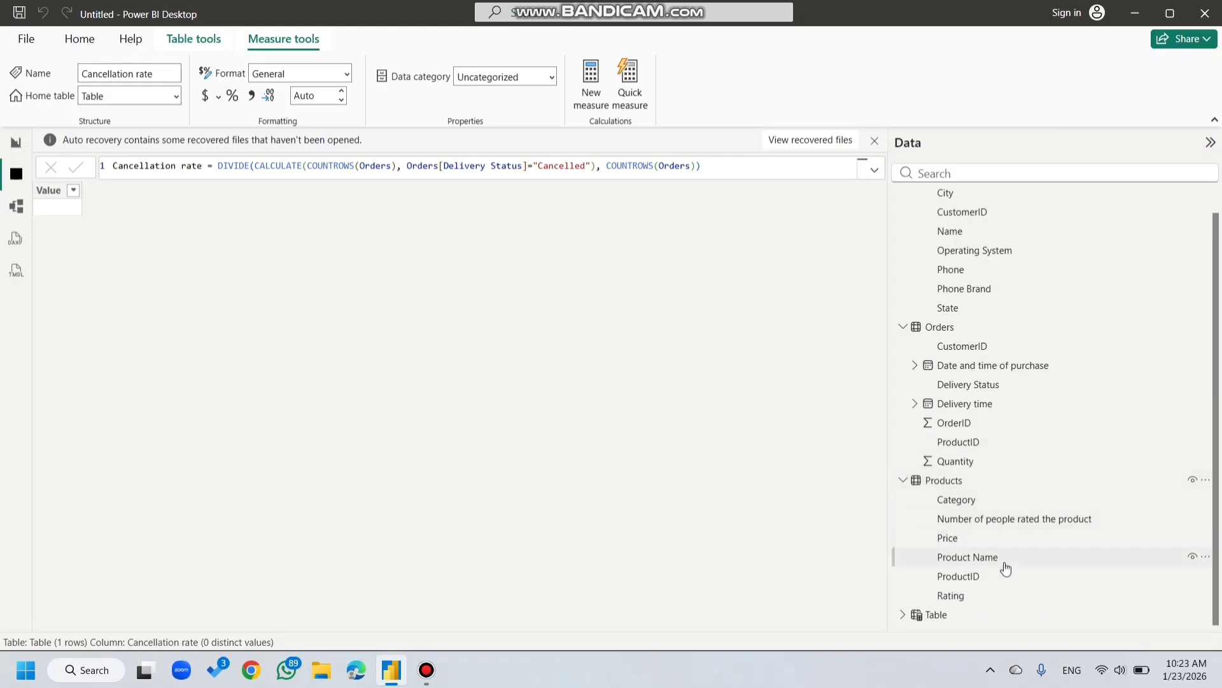
click(902, 613)
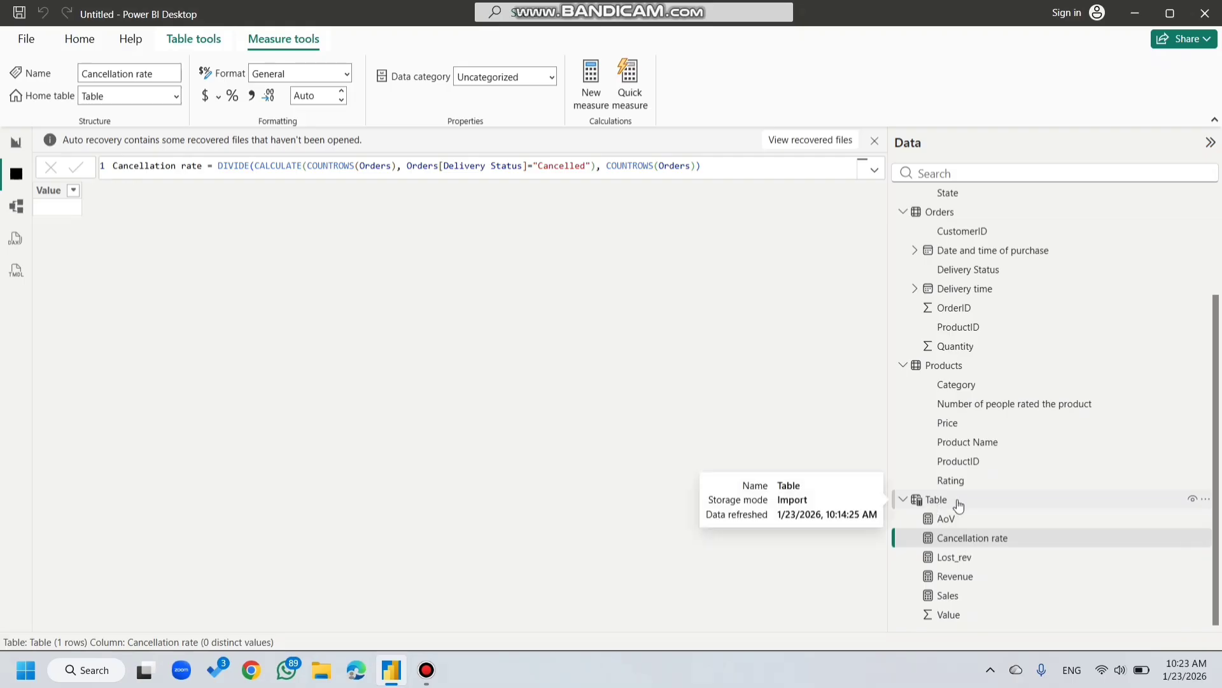
Step: Re-enter Table as the name of the table that holds the measures
click(1206, 501)
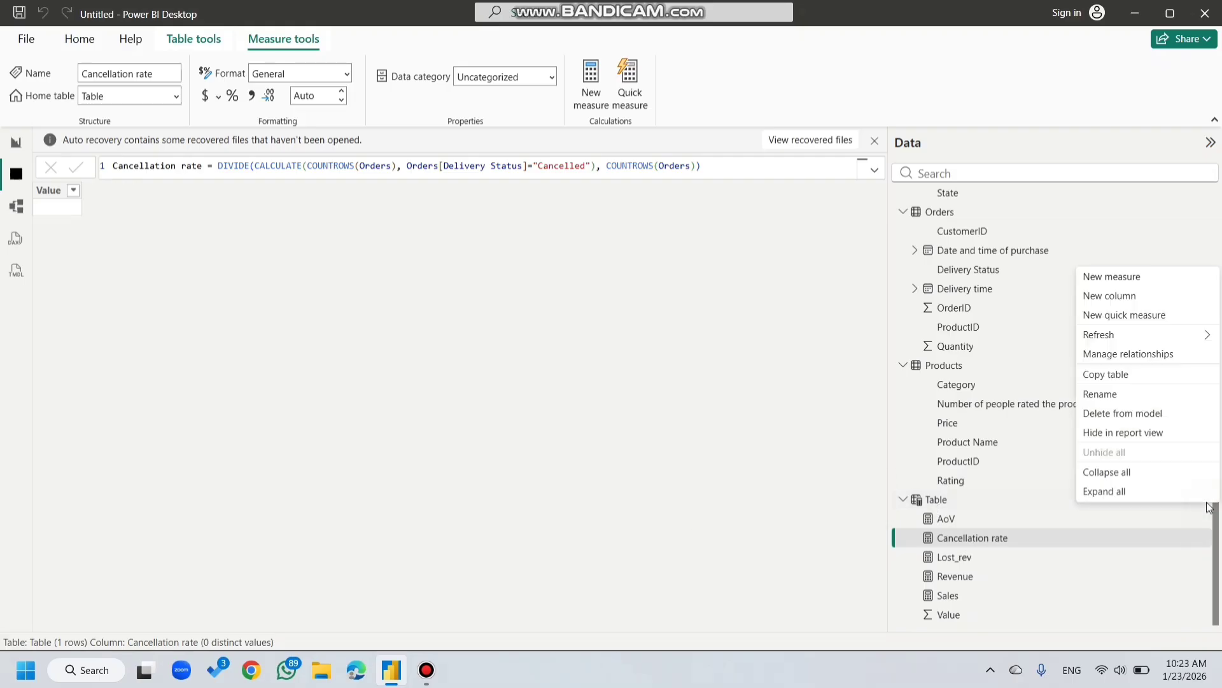
click(1133, 396)
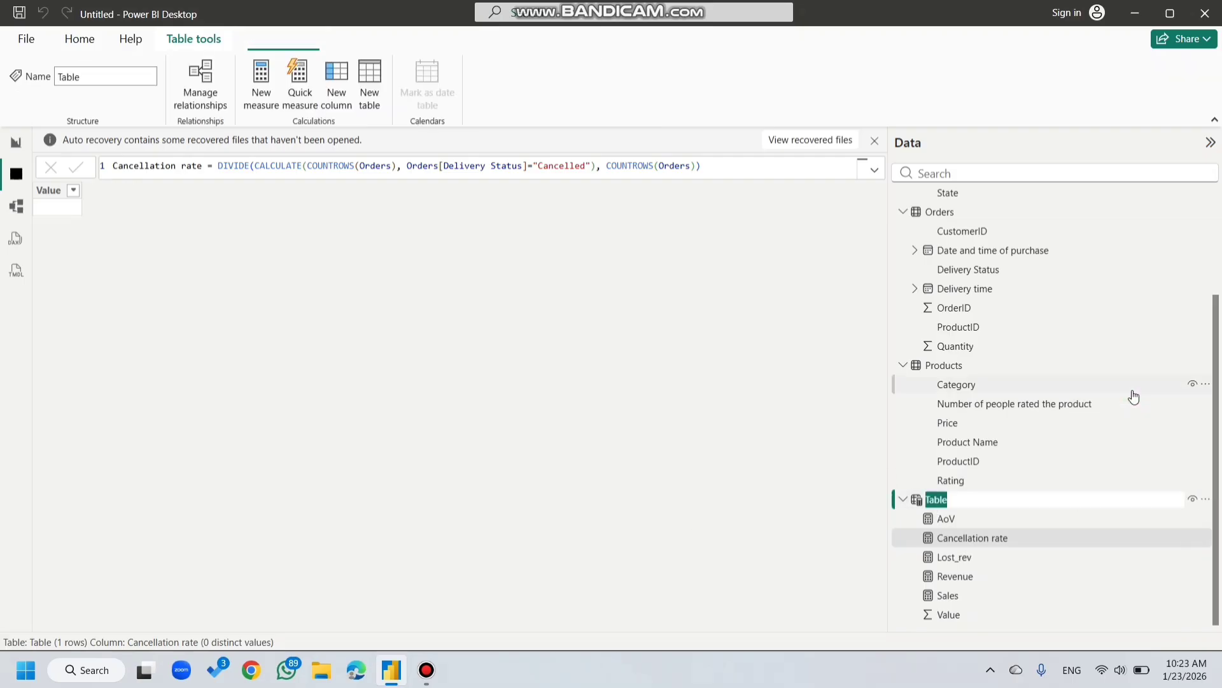
key(BackSpace)
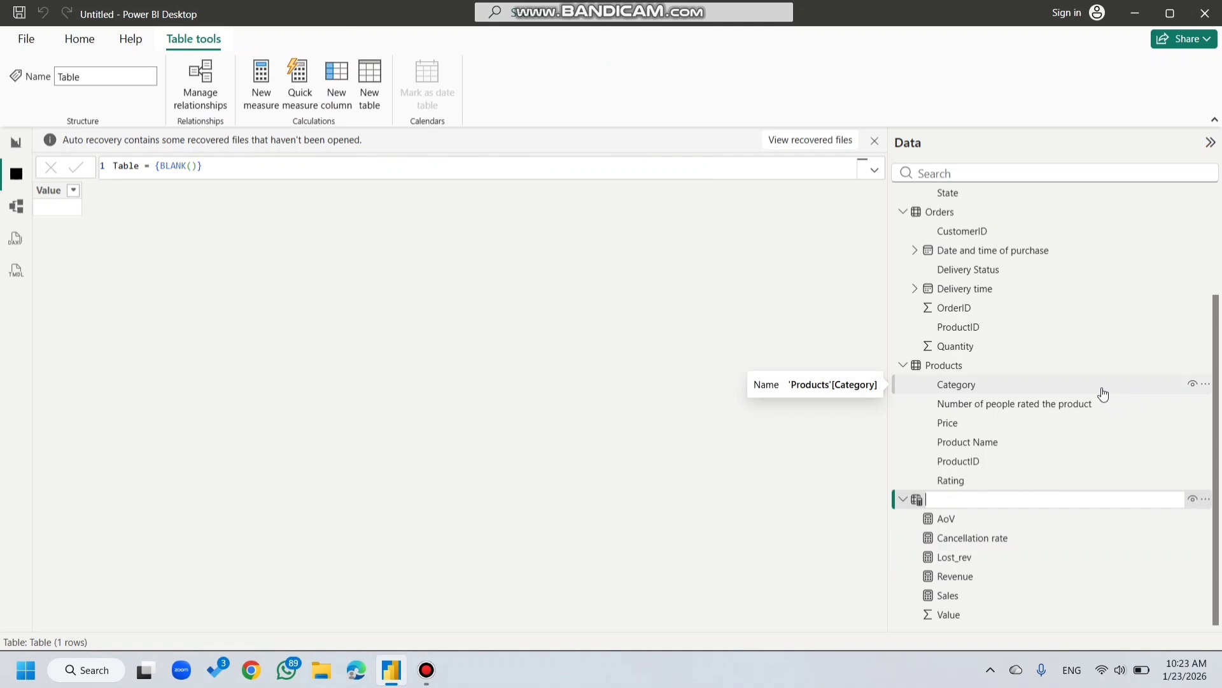
text(Table)
key(Return)
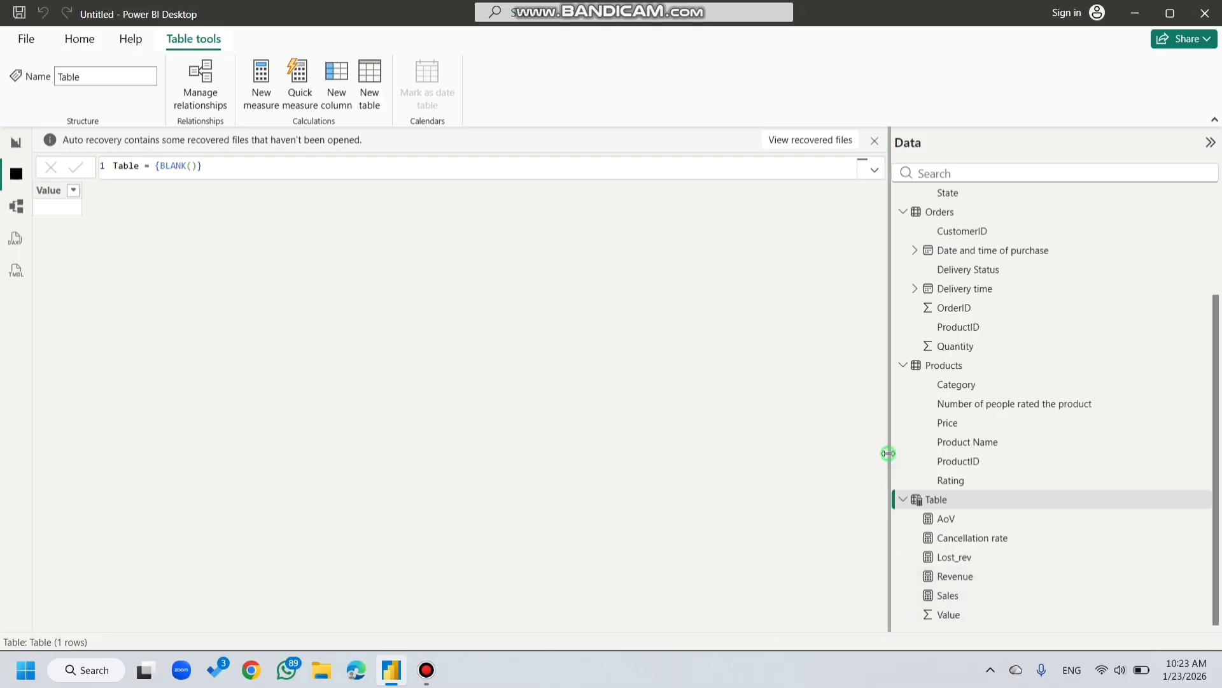
drag(887, 456, 970, 439)
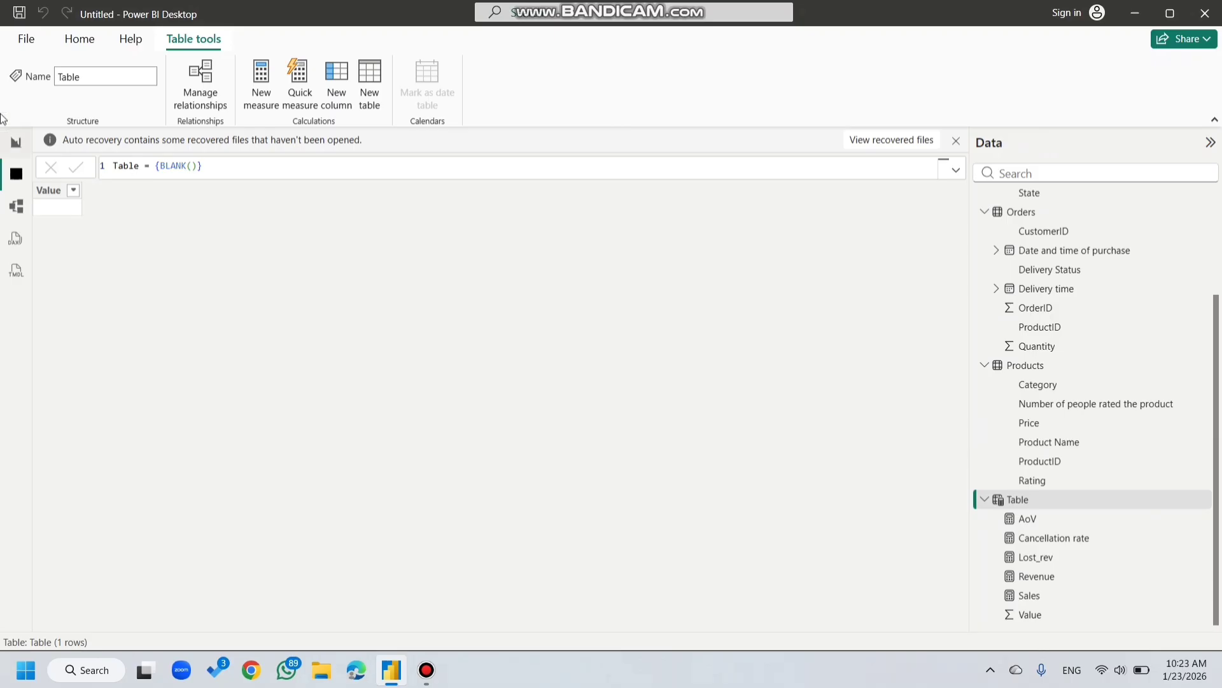
Step: Apply the blue bg picture from the Desktop's Power BI folder as the report page's canvas background image
click(5, 144)
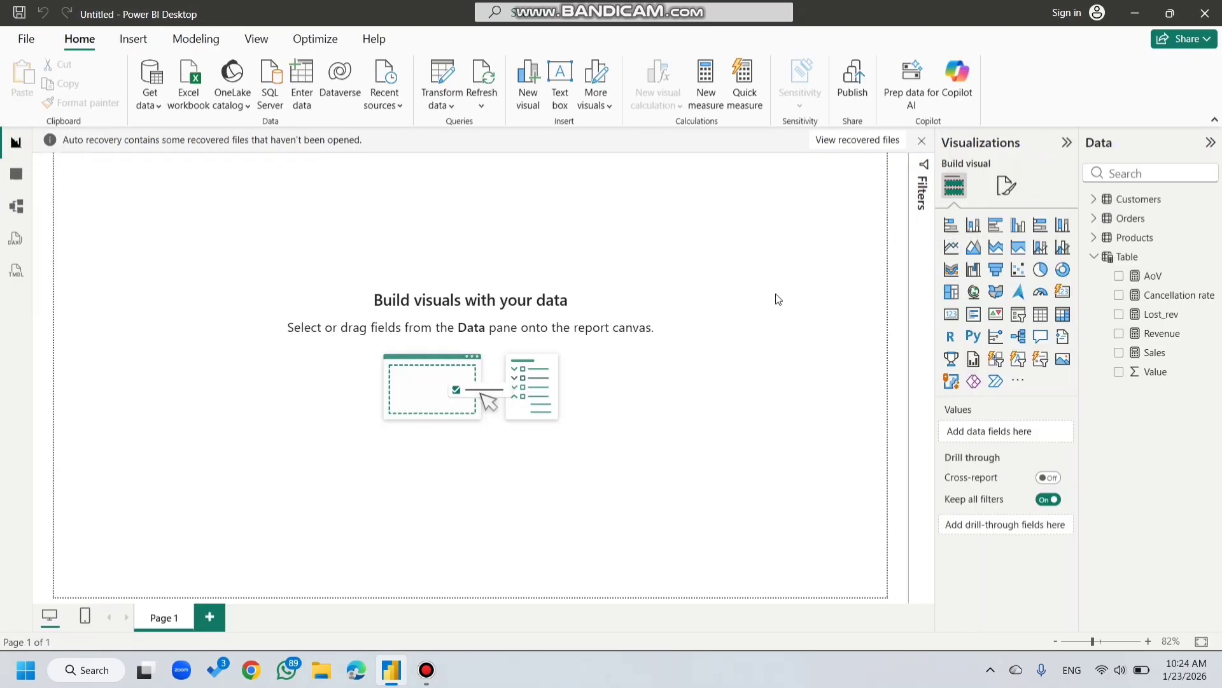
click(1001, 191)
click(984, 326)
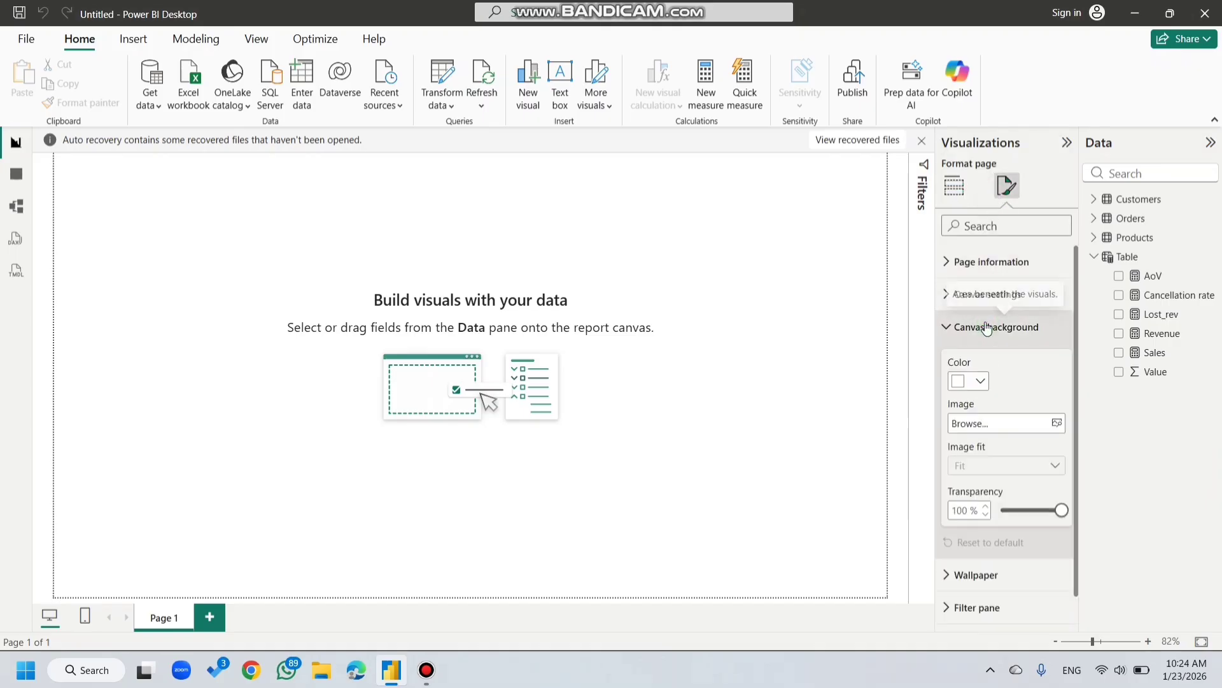
click(978, 428)
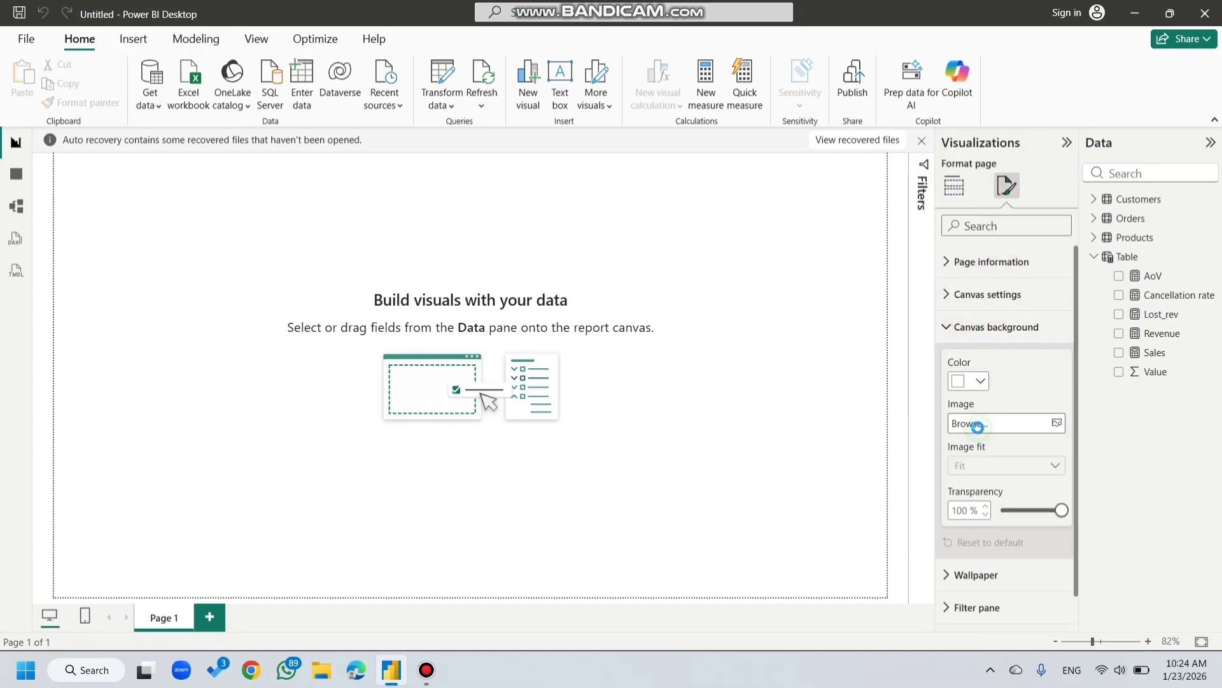
scroll(50, 231, down, 2)
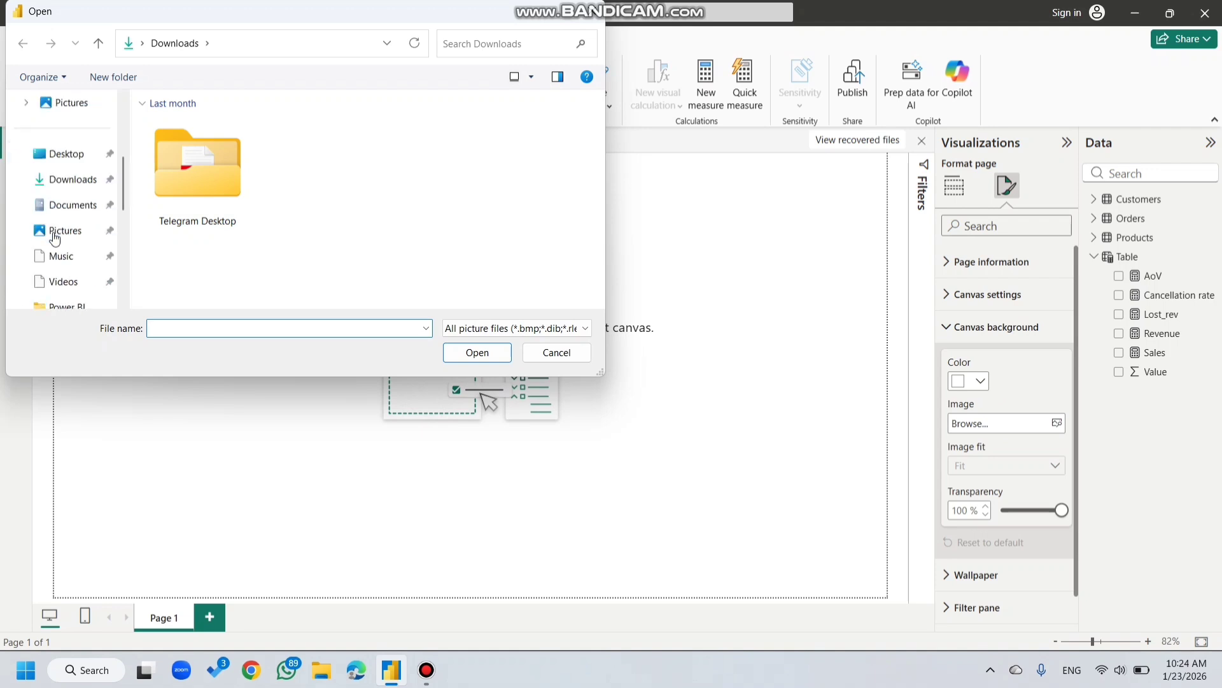
click(74, 164)
double_click(234, 211)
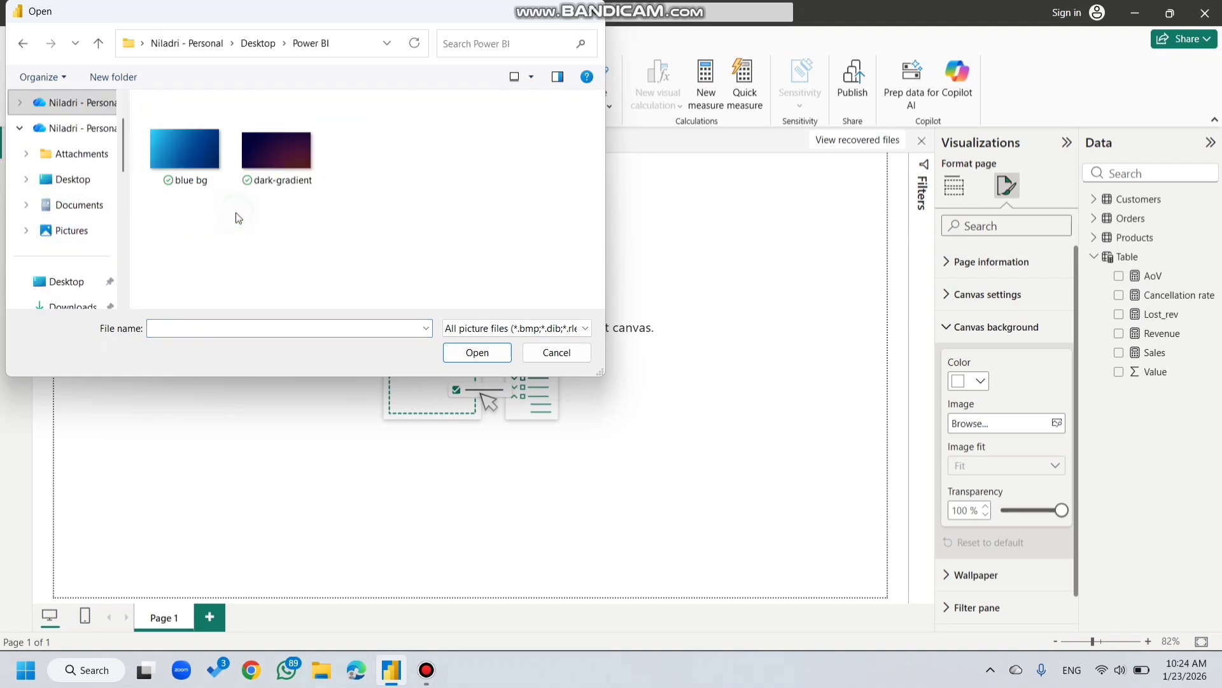
click(203, 181)
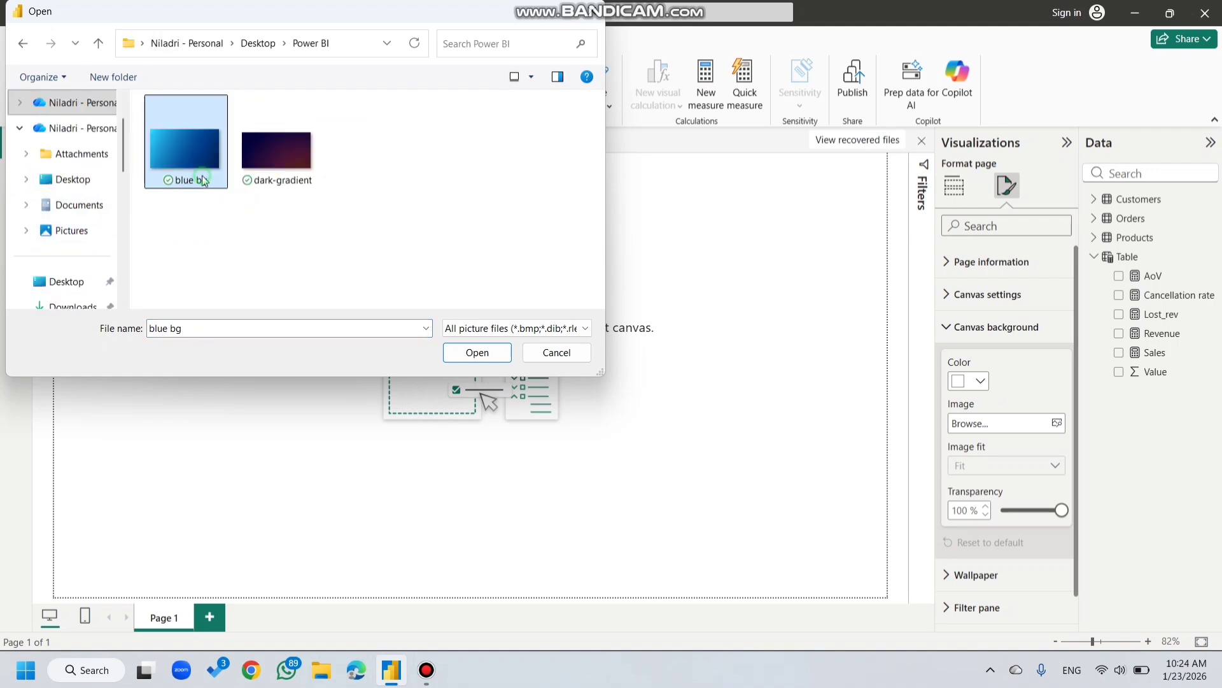
click(488, 358)
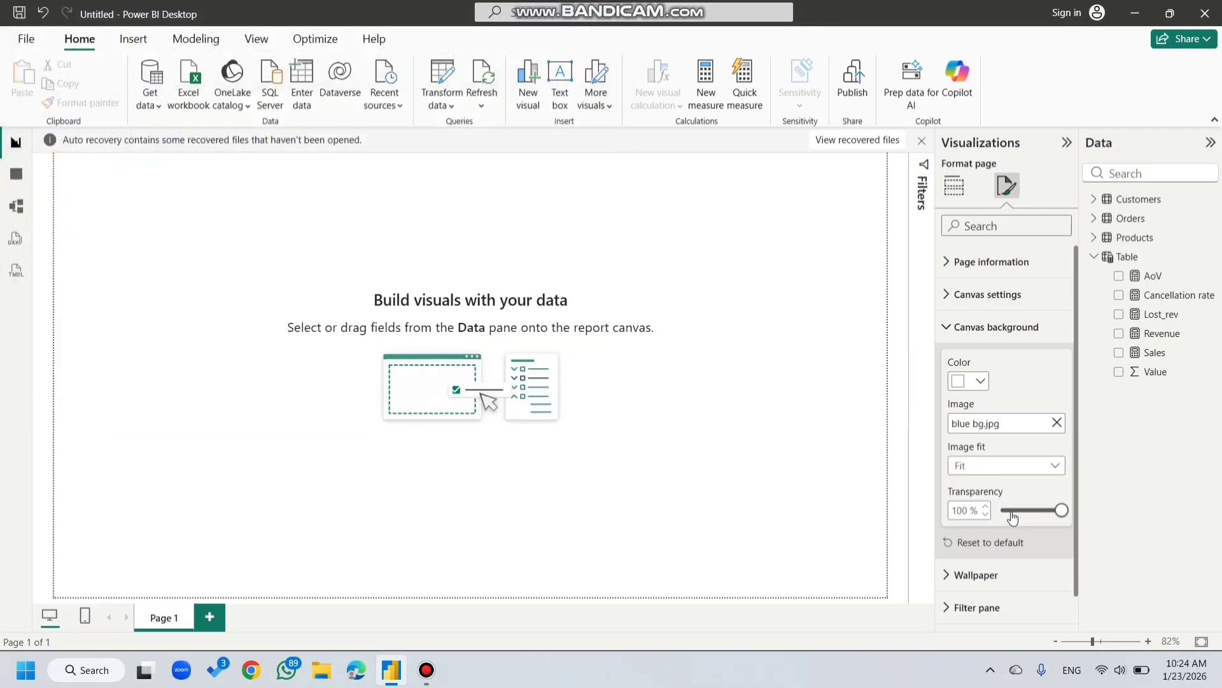
Step: Set the canvas background's transparency to 0%
drag(1069, 512, 1002, 519)
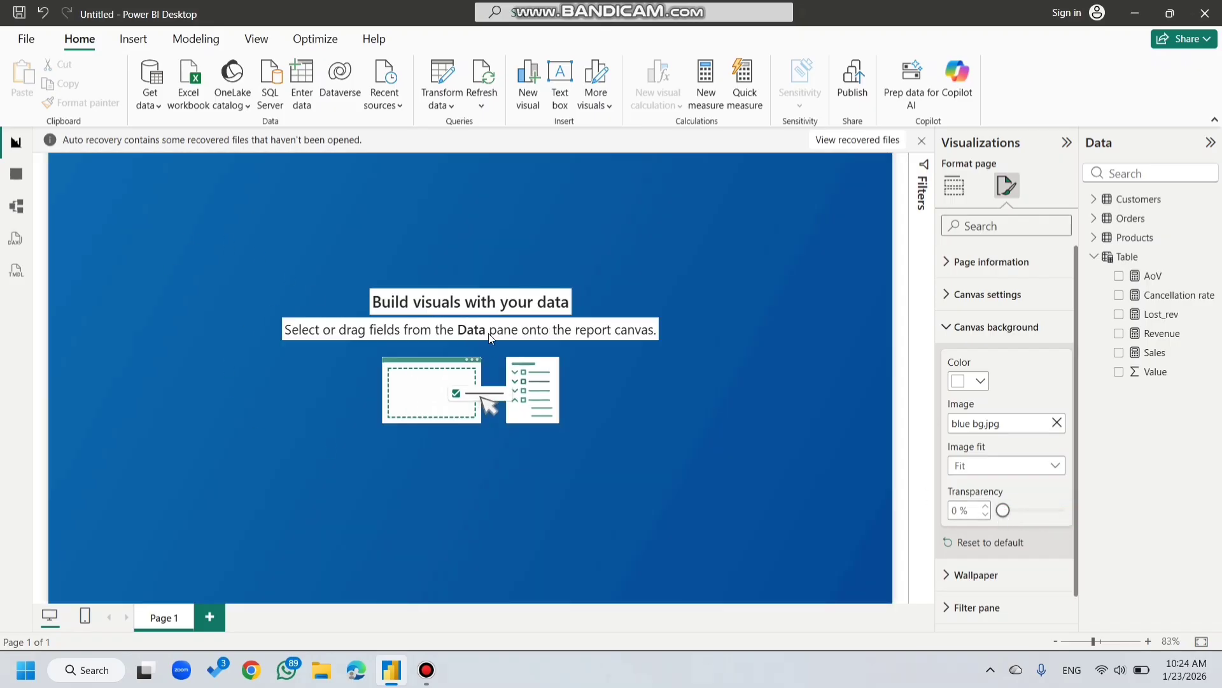
click(286, 414)
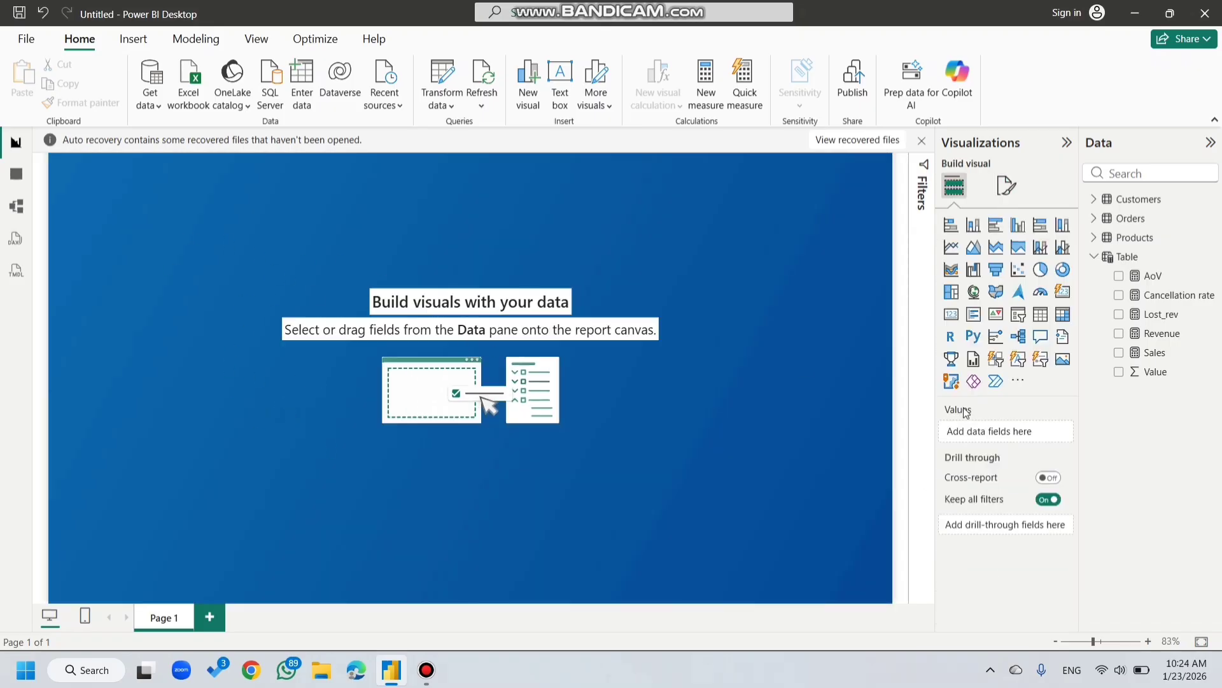
click(1006, 186)
click(970, 329)
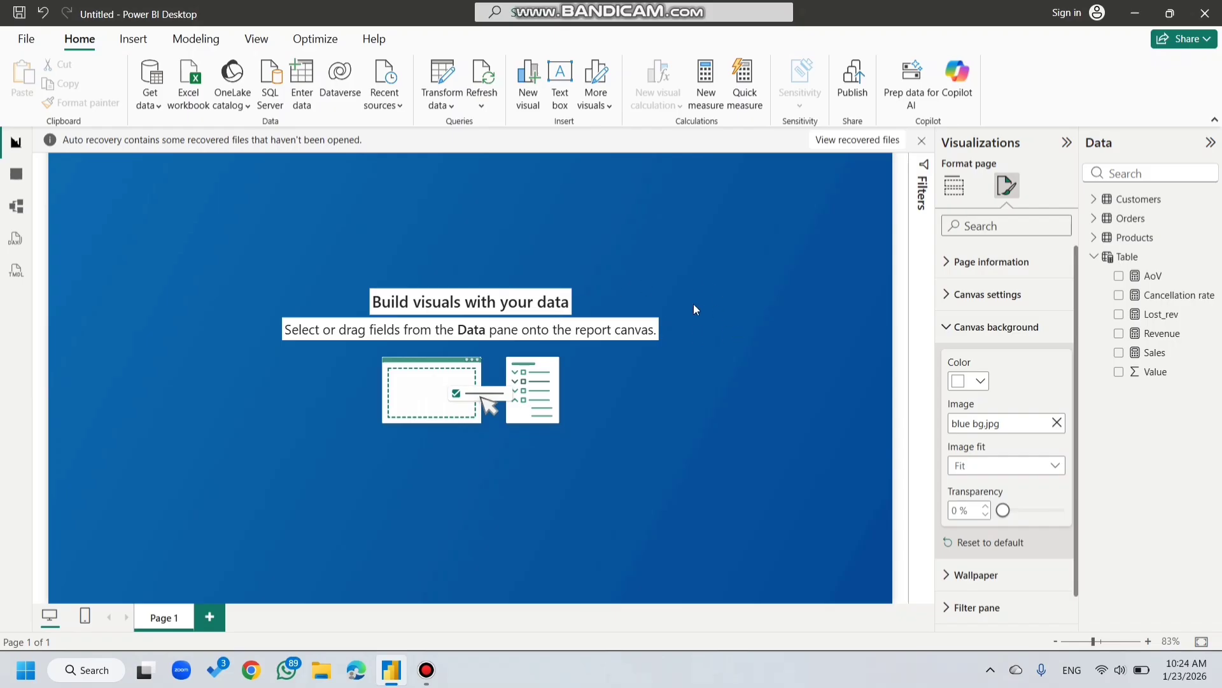
click(674, 263)
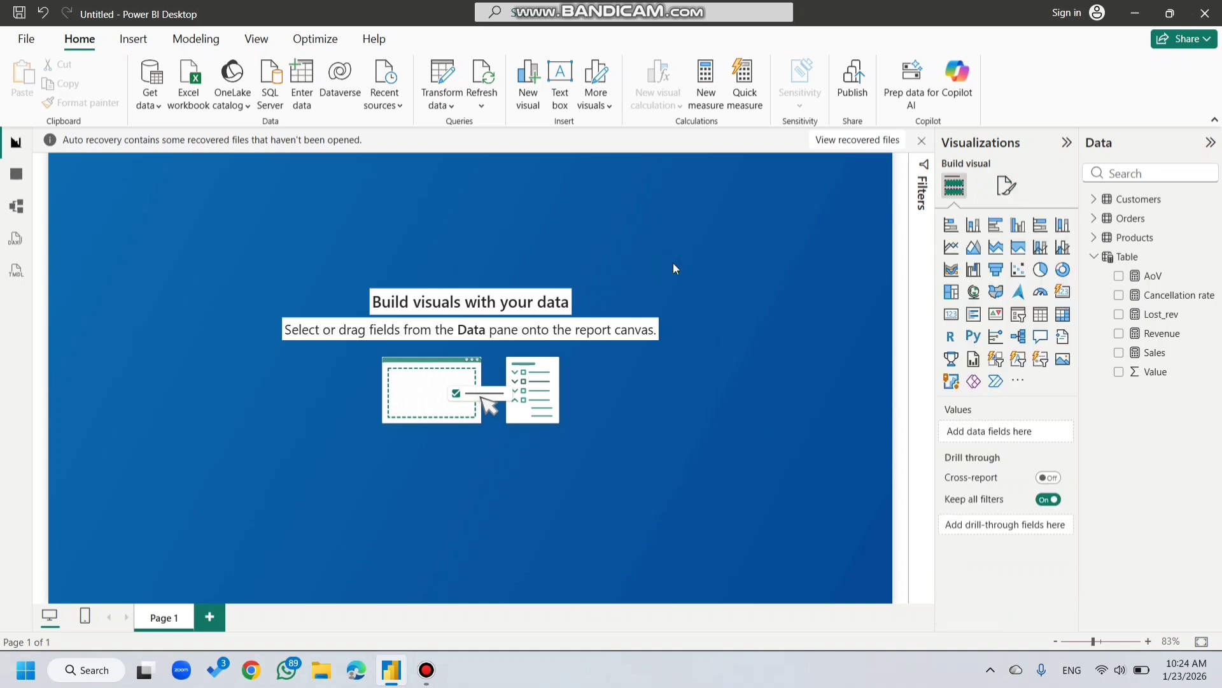
Step: Insert a text box on the report page and place the text cursor in it
click(561, 83)
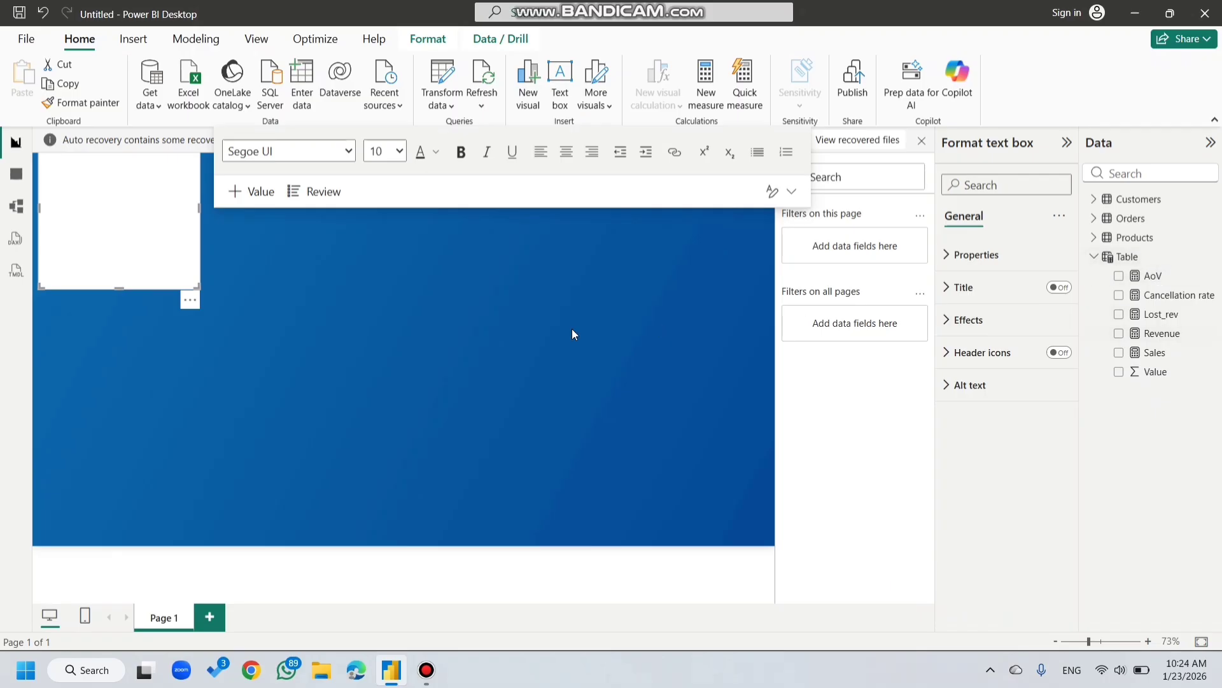
click(136, 224)
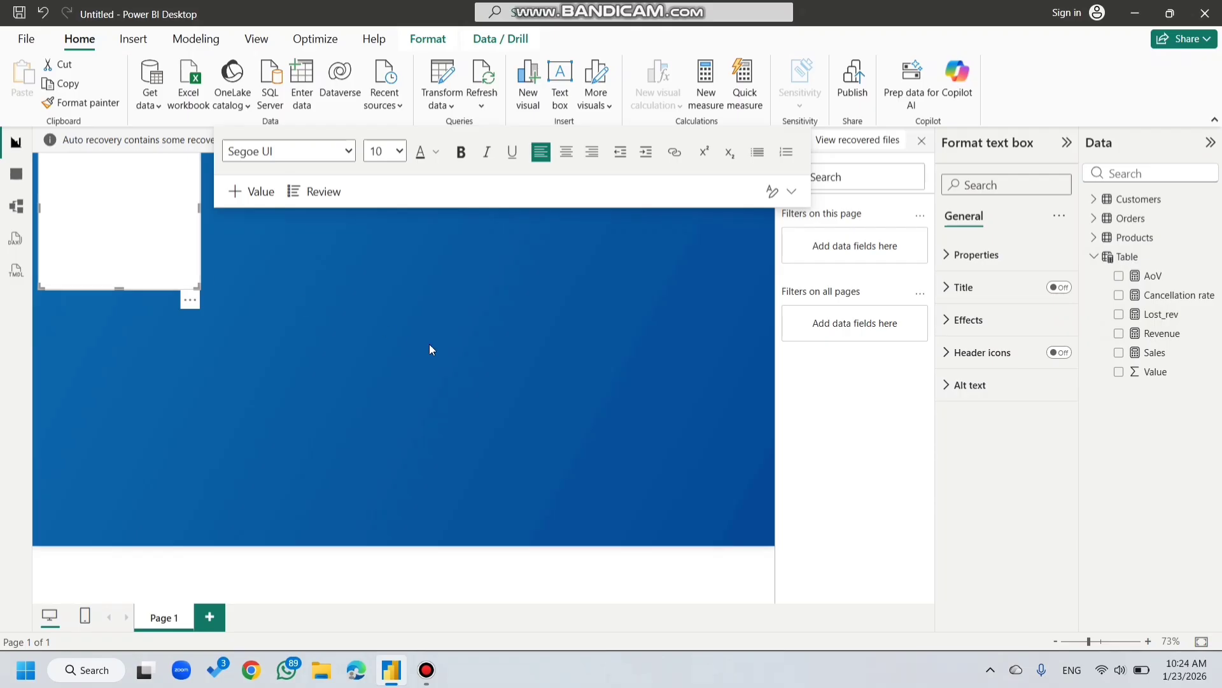
ctrl+scroll(593, 365, down, 2)
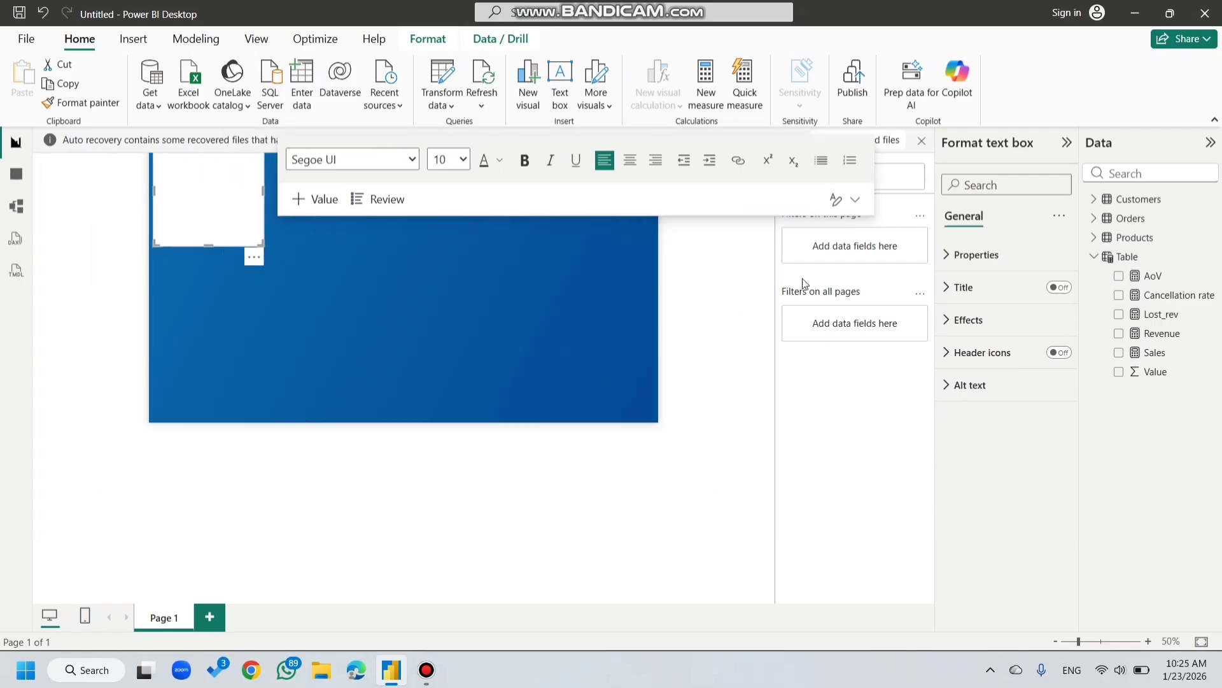
Step: Dismiss the auto recovery notice, choosing to view the recovered files later
click(922, 141)
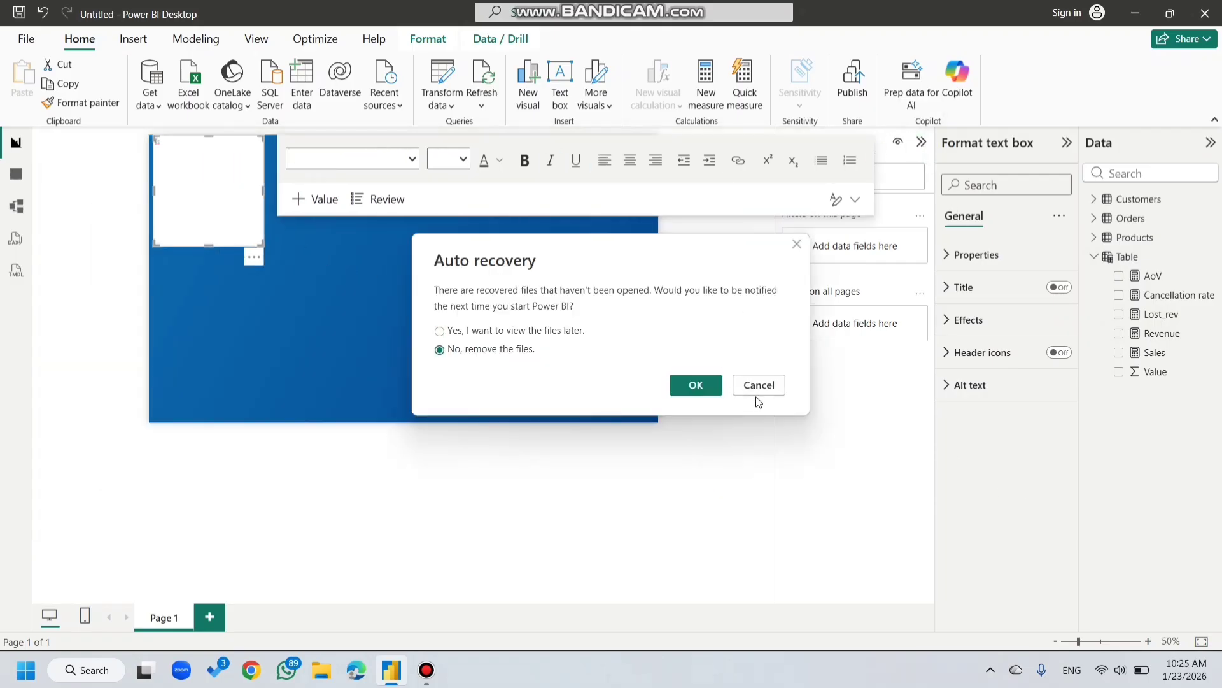
click(756, 390)
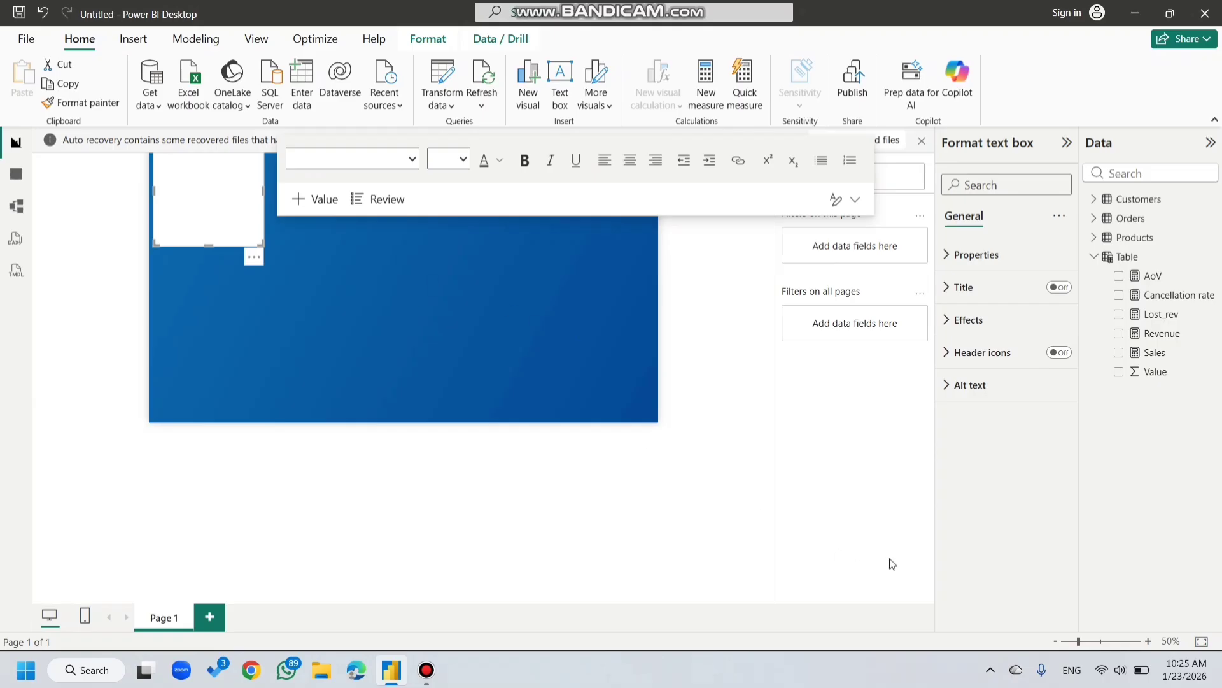
click(922, 140)
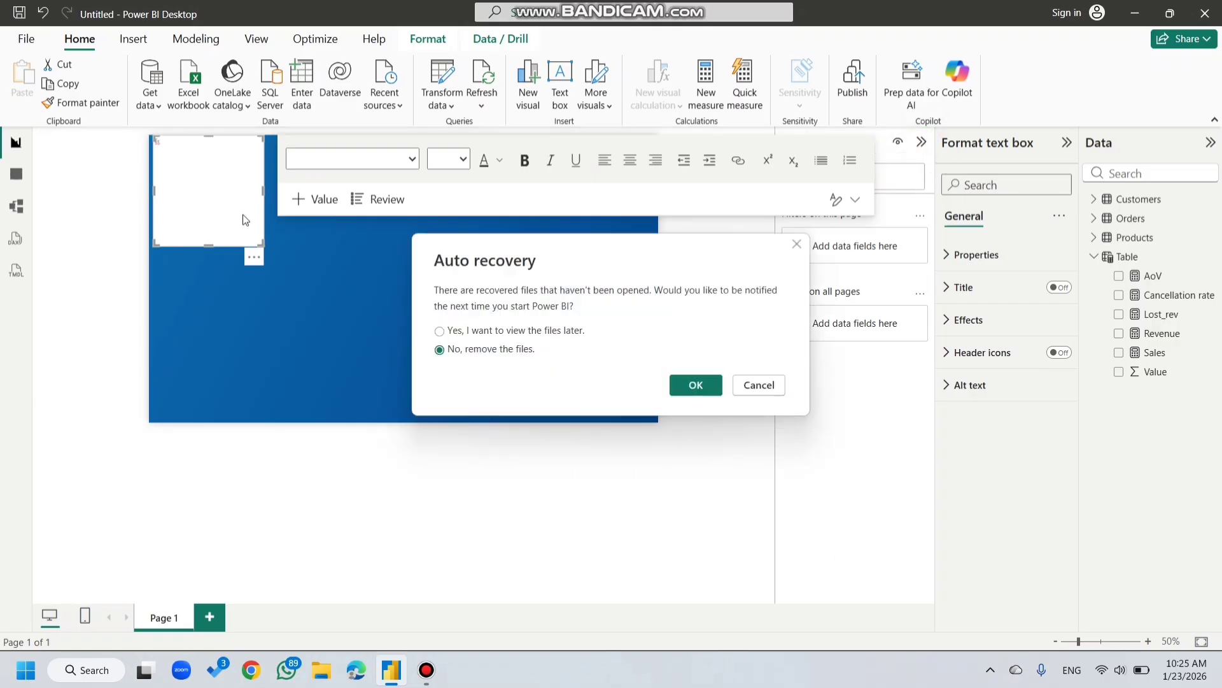
click(502, 330)
click(700, 385)
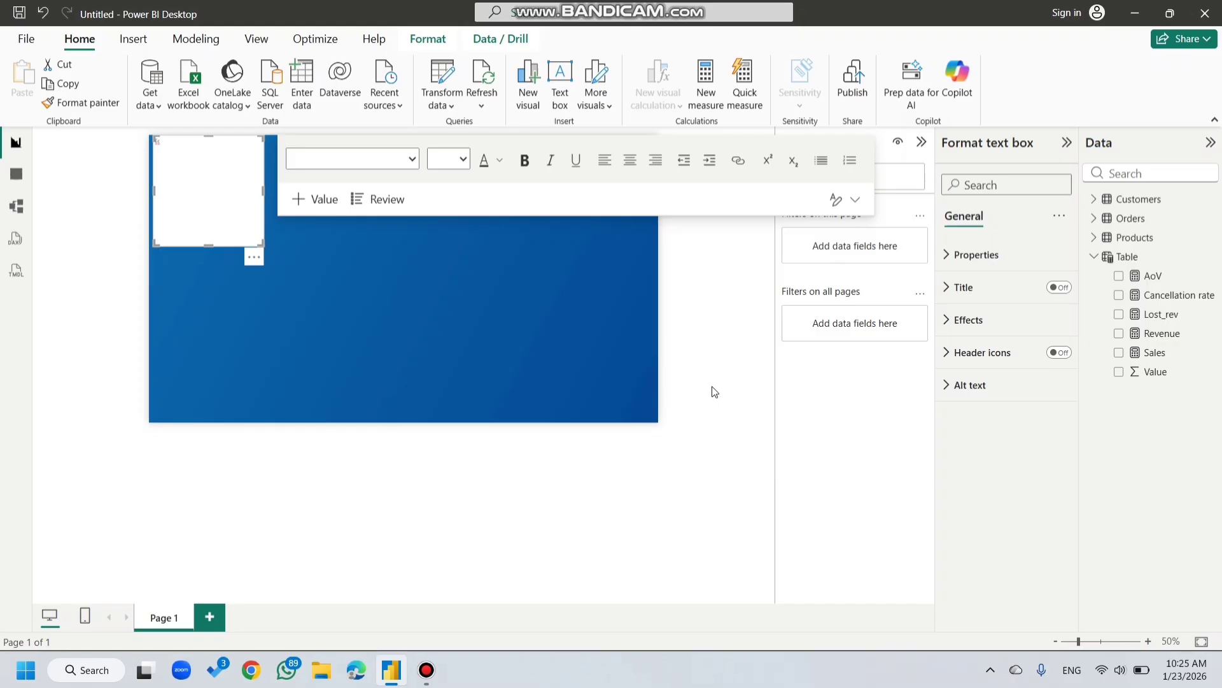
Step: Enter Ecom Express in the text box as bold, centred 20-point text and shorten the box to one line's height
click(203, 163)
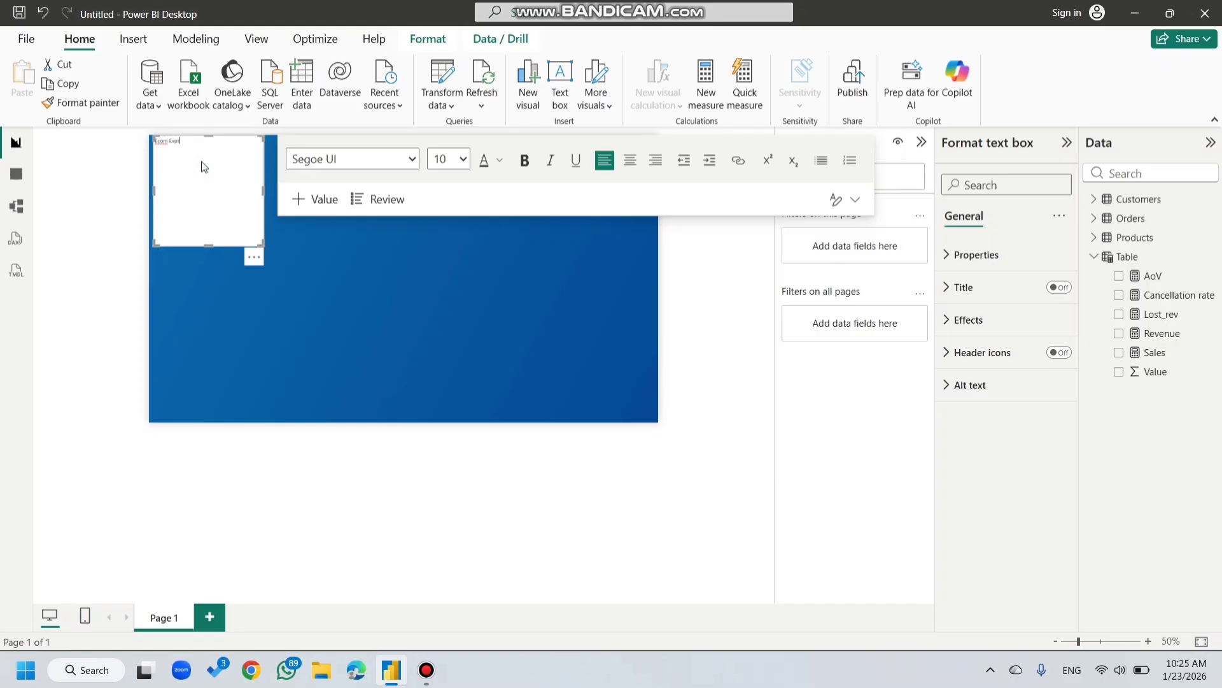
key(ctrl+a)
click(465, 159)
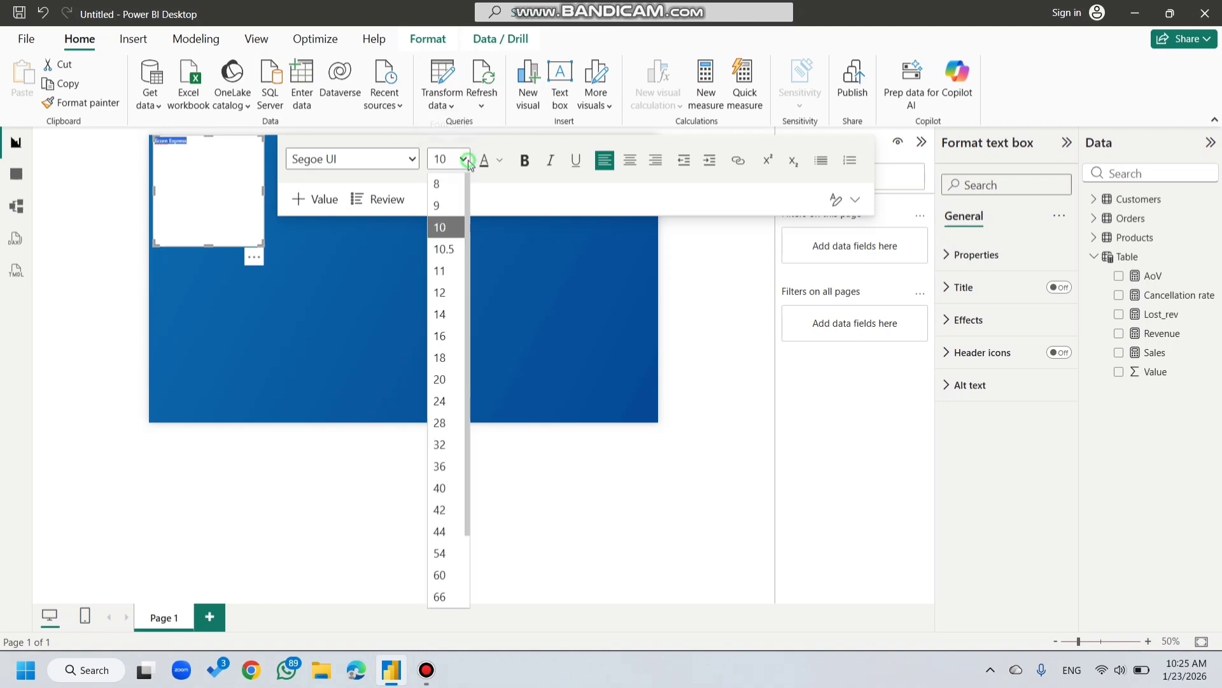
click(442, 381)
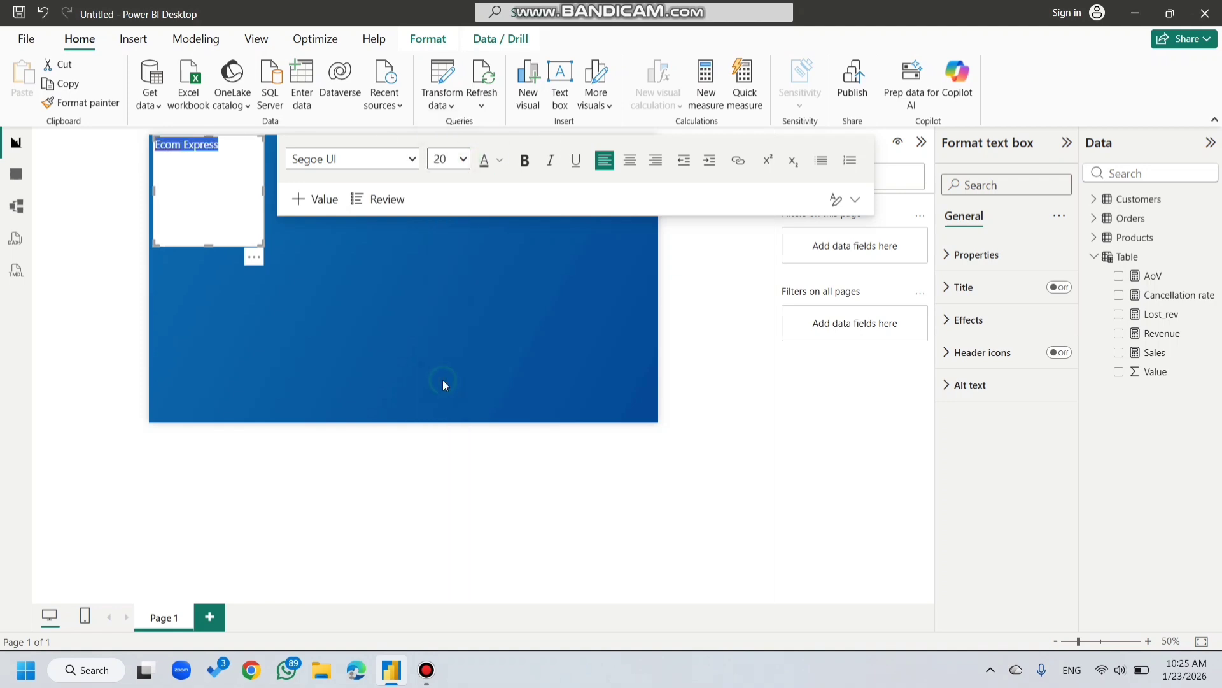
click(525, 160)
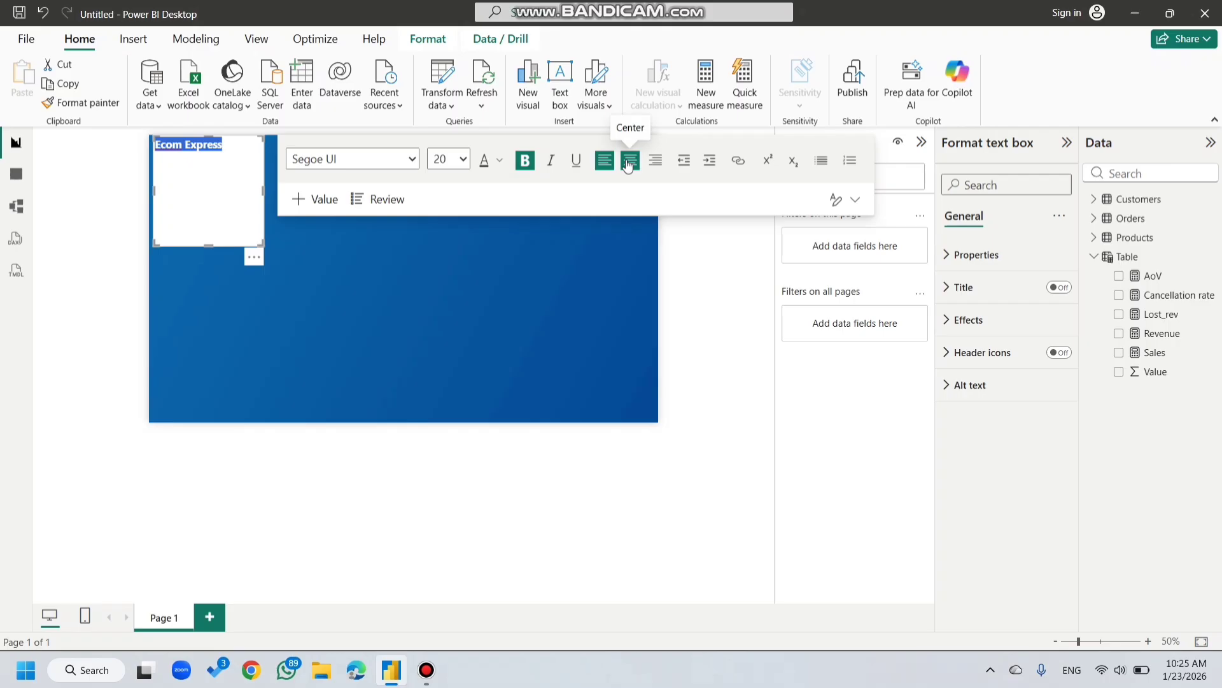
click(629, 163)
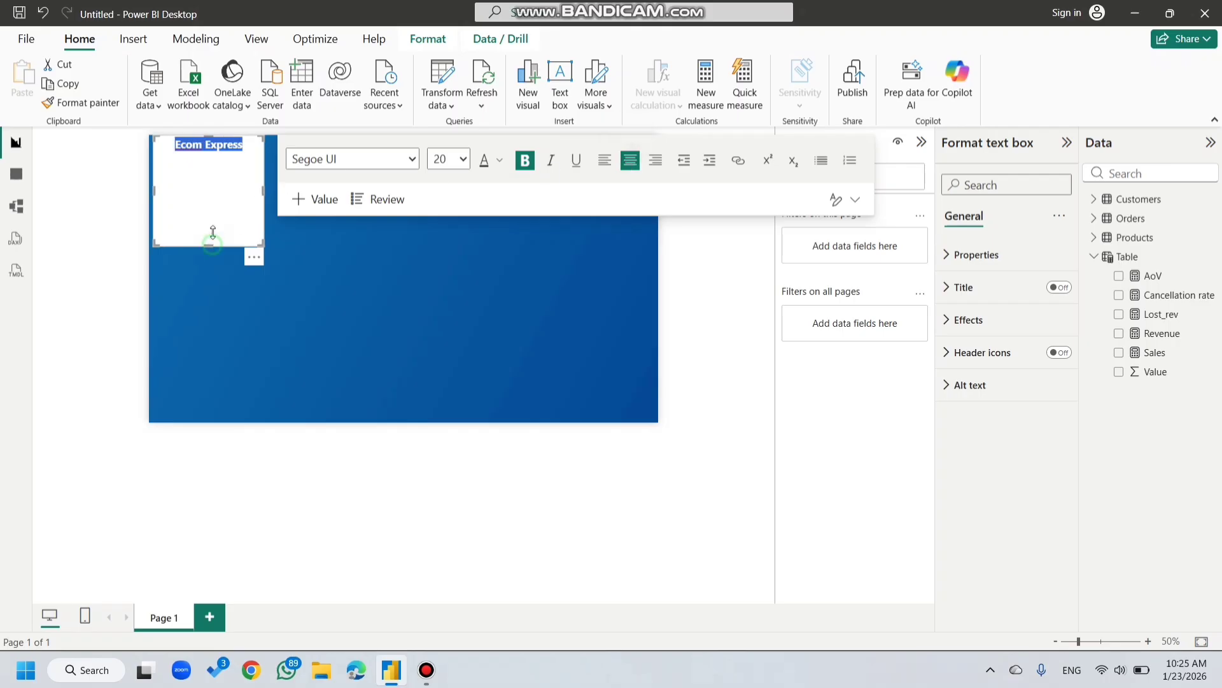
drag(213, 242, 223, 158)
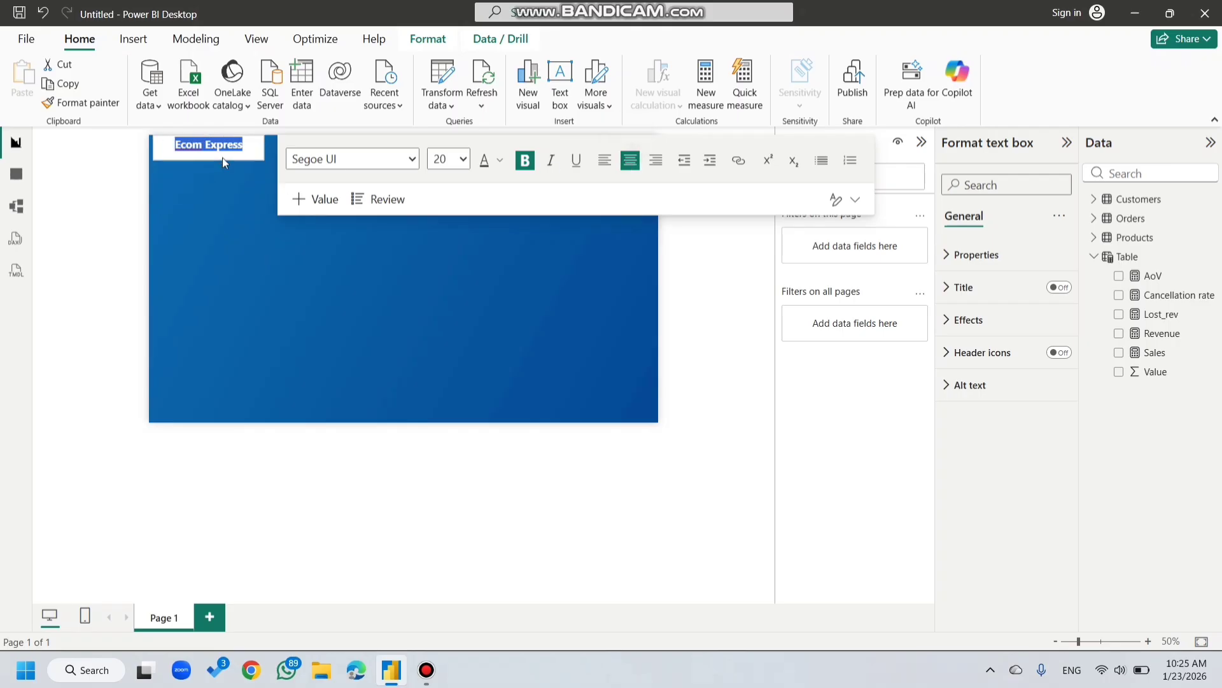
Step: Collapse the Filters pane and set the report page zoom to 80%
click(1099, 642)
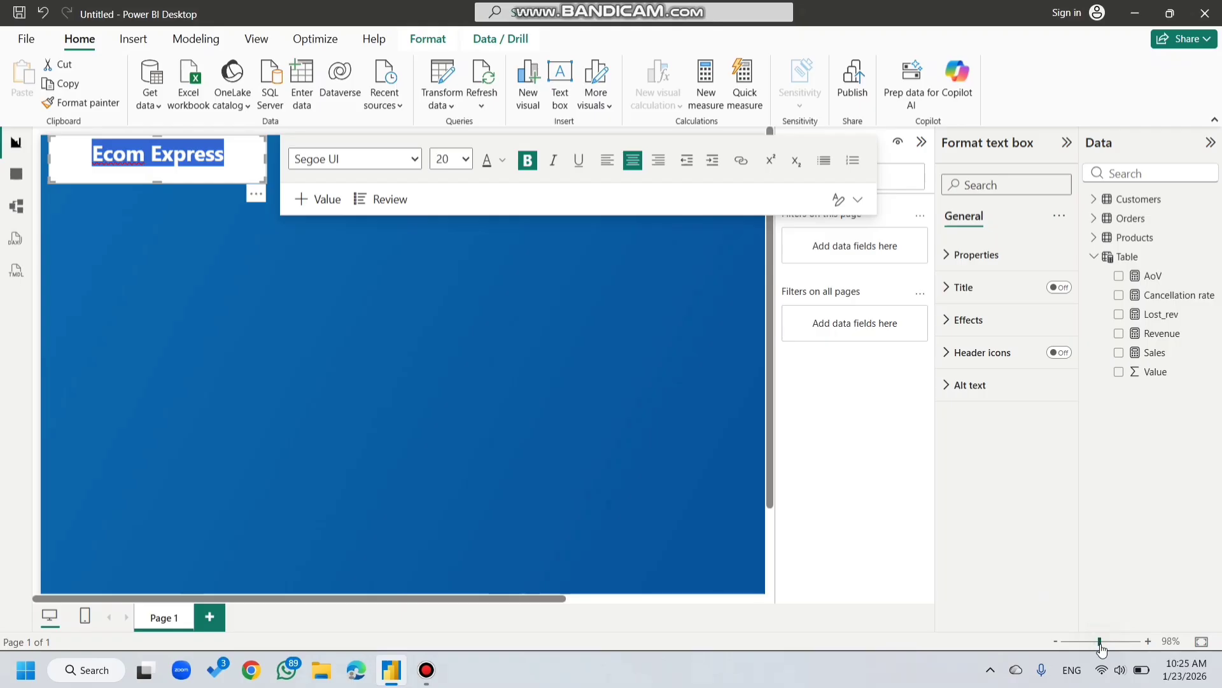
click(917, 151)
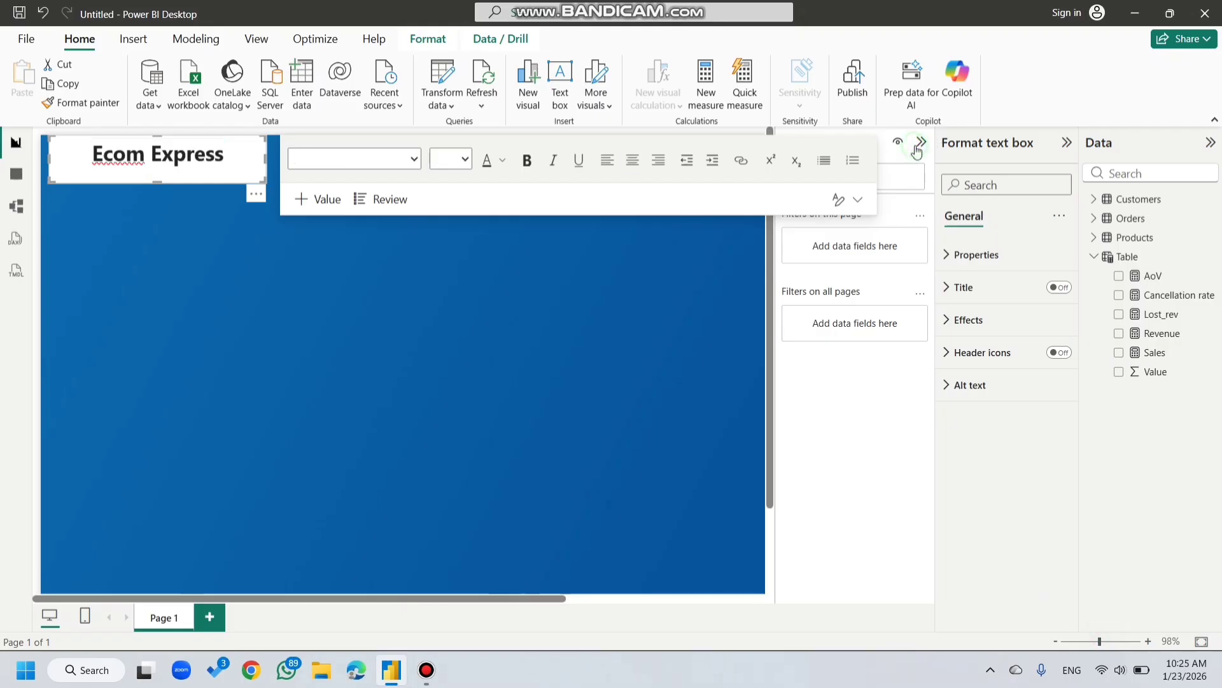
click(919, 144)
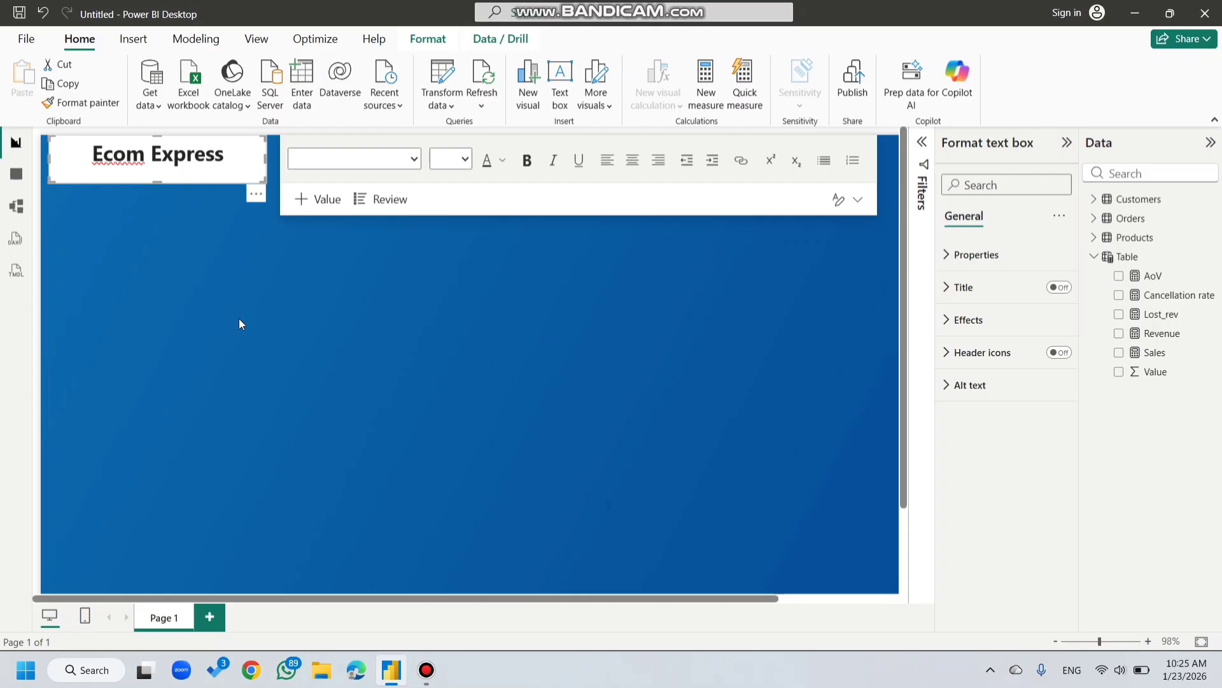
click(1056, 642)
click(1056, 642)
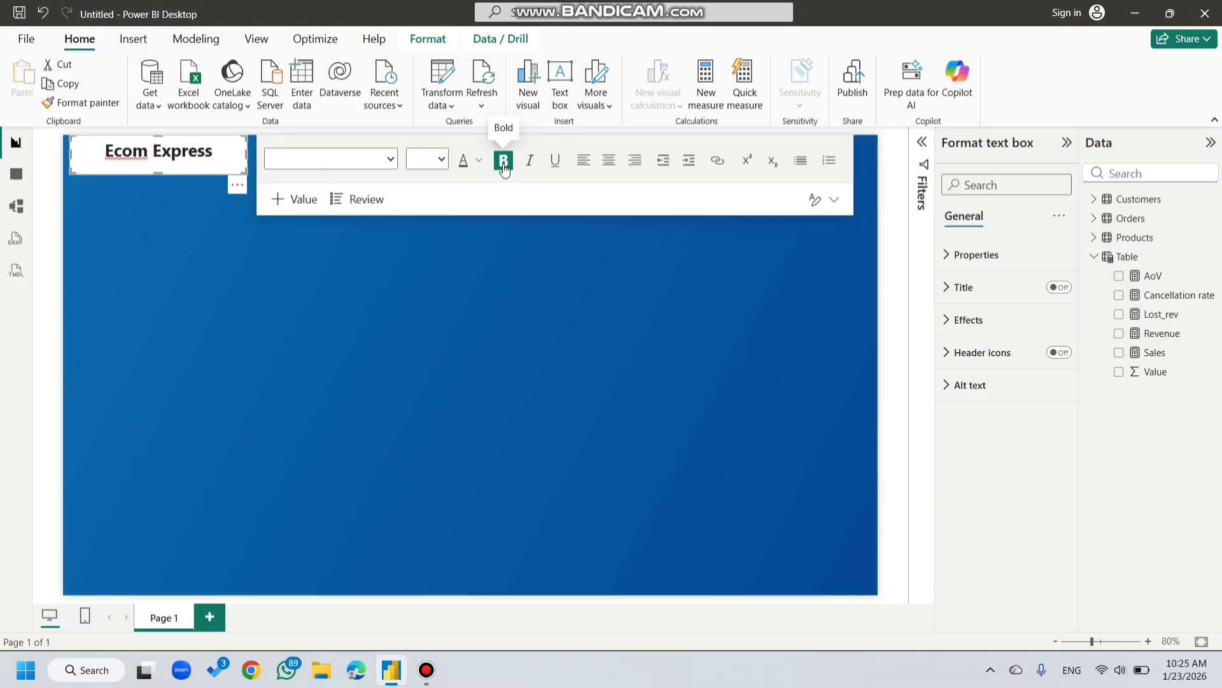
Step: Change the font colour of the Ecom Express title text to white
click(229, 166)
key(ctrl+a)
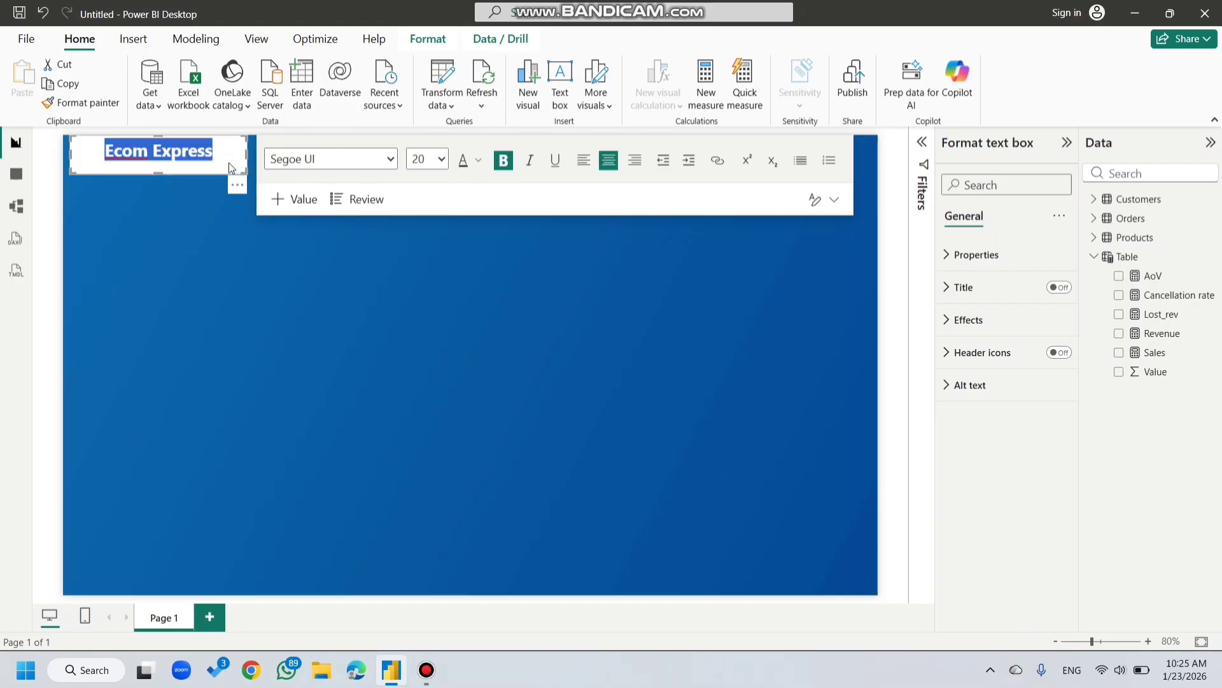
click(478, 160)
click(495, 216)
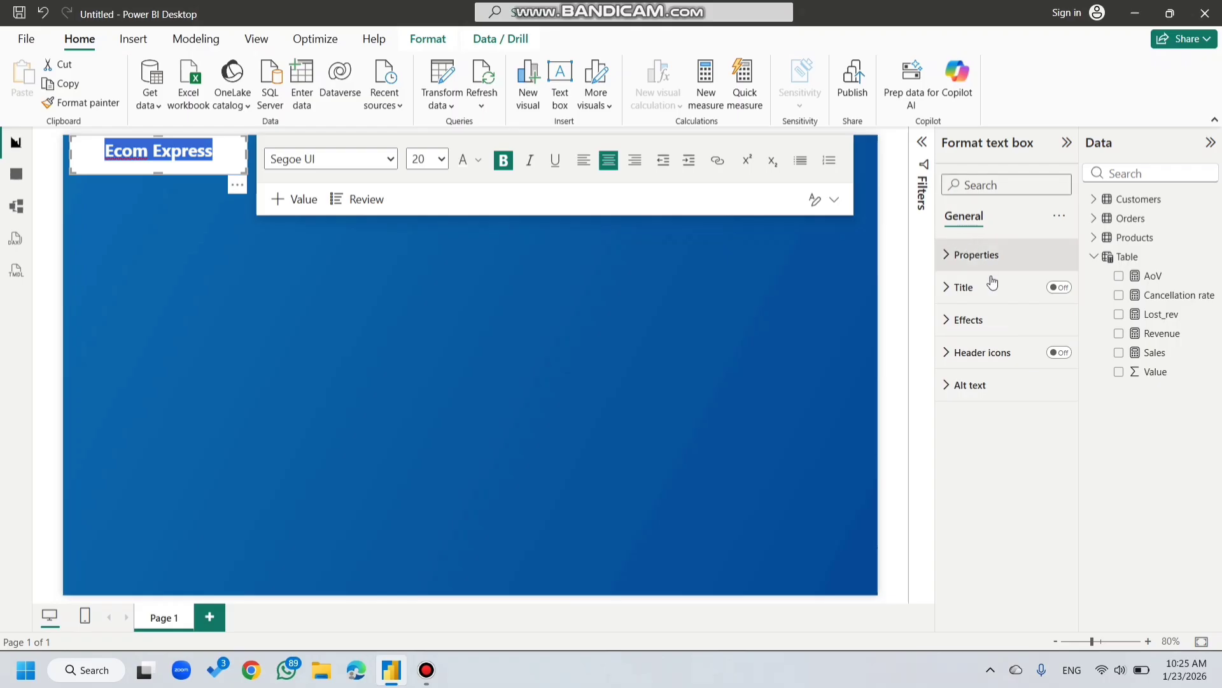
Step: Fill the Ecom Express text box's background with a darker blue shade from the theme colours
click(988, 312)
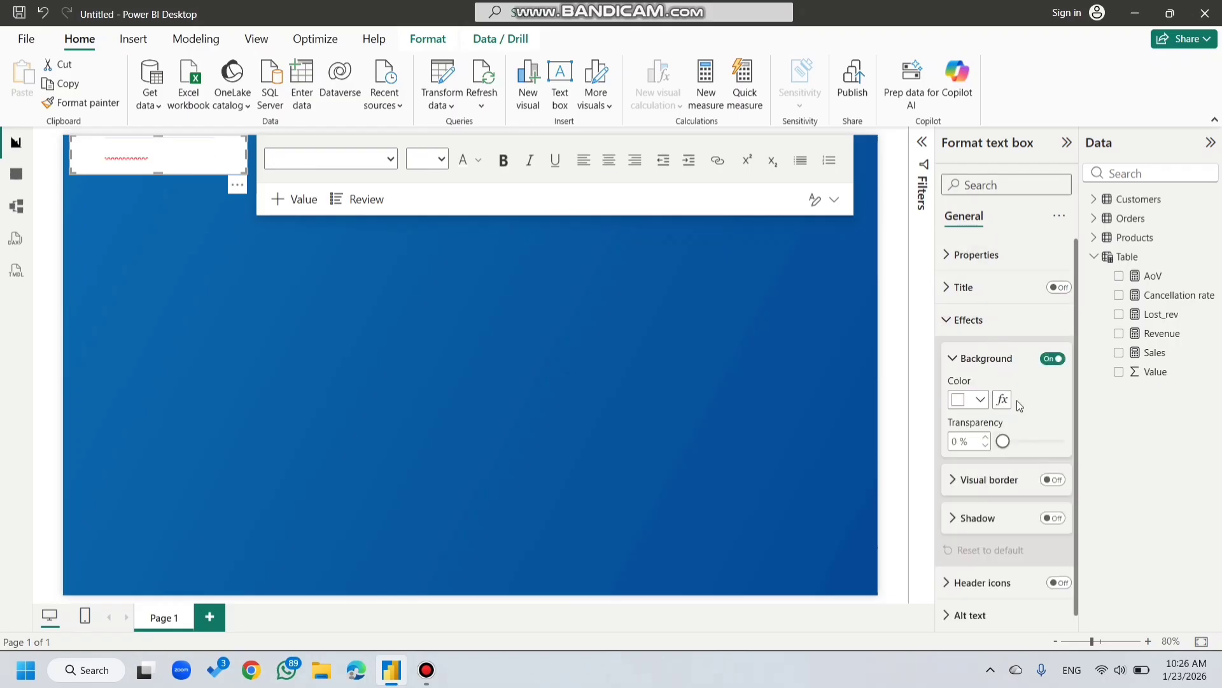
click(986, 403)
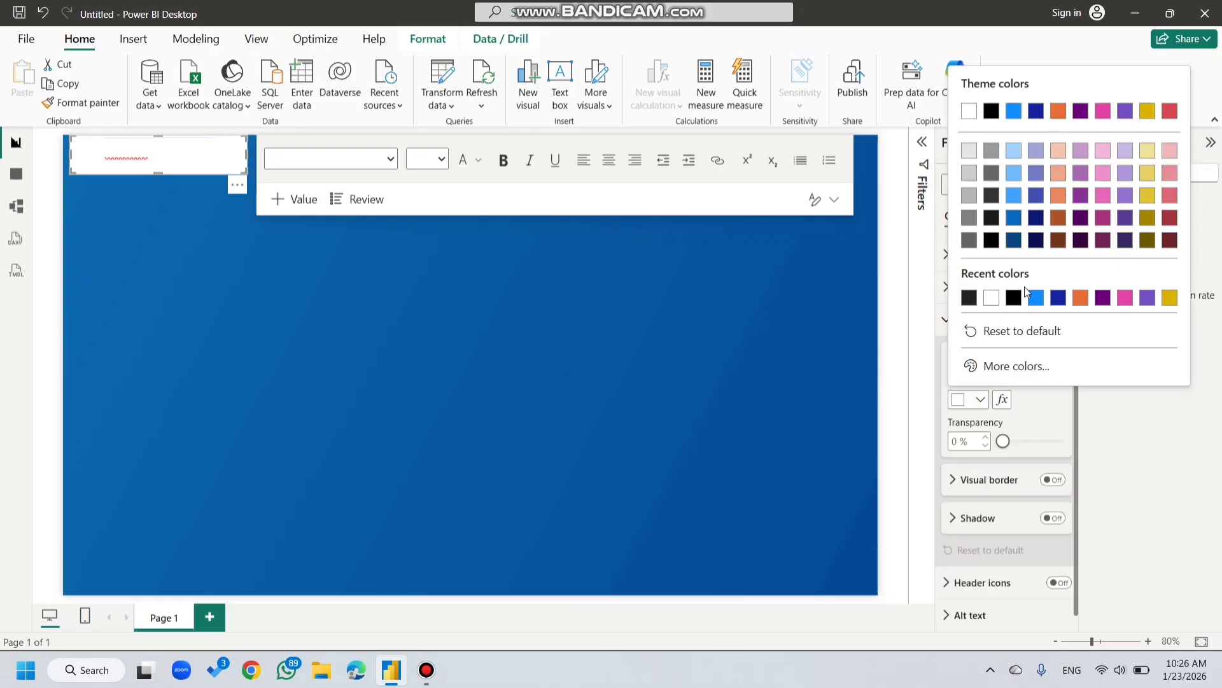
click(1023, 218)
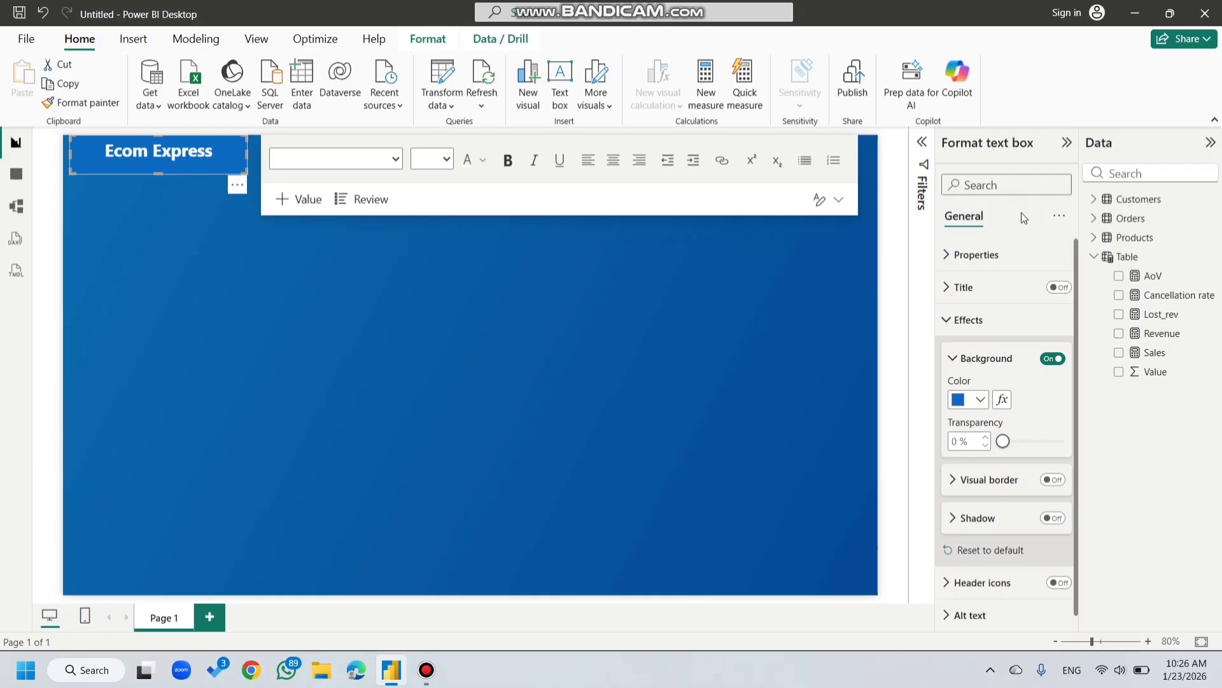
click(587, 315)
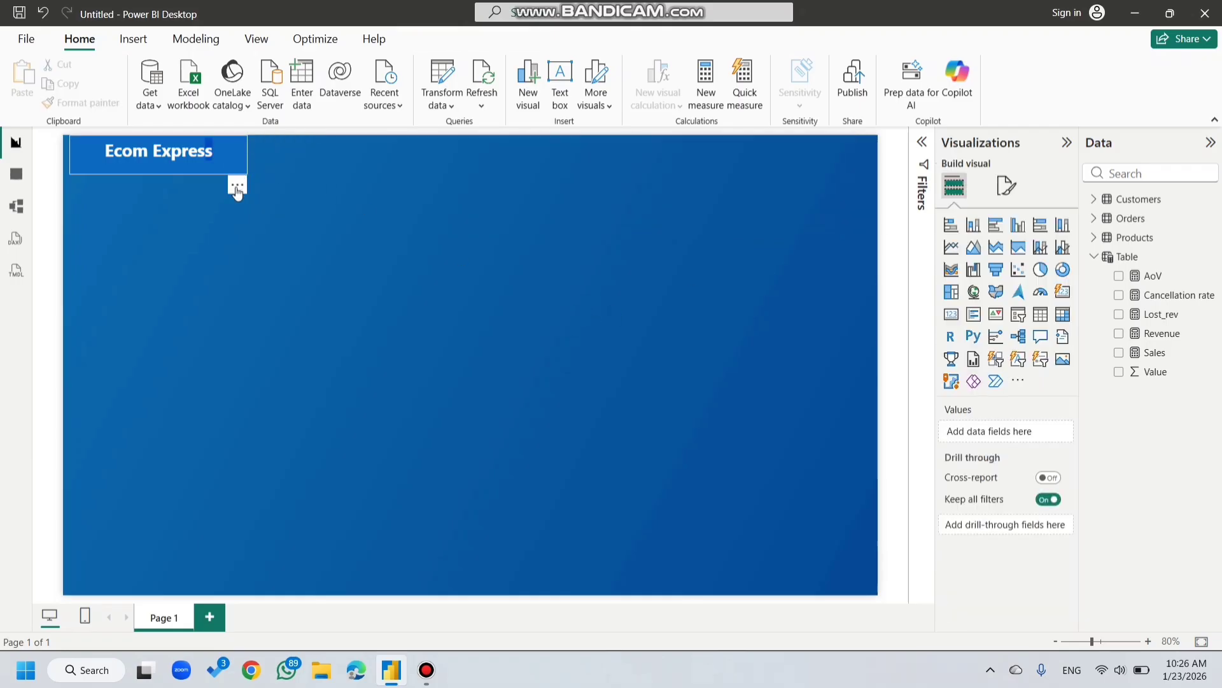
Step: Move the Ecom Express text box slightly down from the page's upper edge
click(235, 187)
click(150, 226)
drag(243, 167, 105, 161)
click(246, 177)
Step: Enlarge the Ecom Express title text to 28 points
click(224, 165)
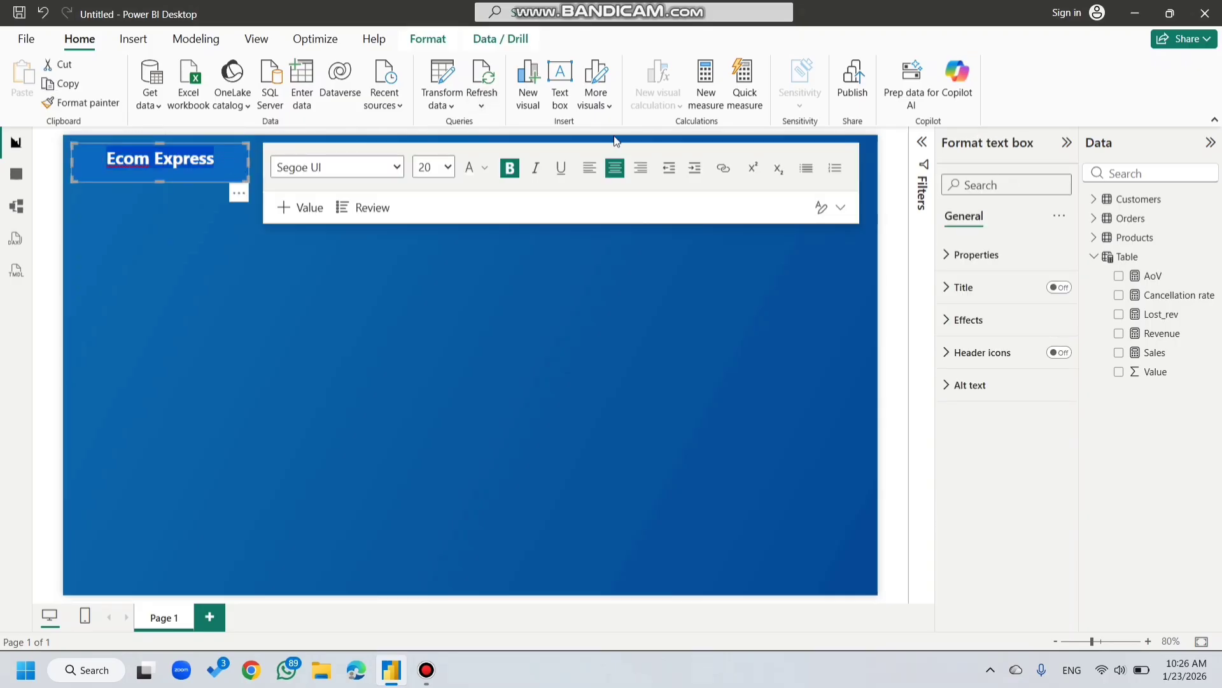
click(449, 168)
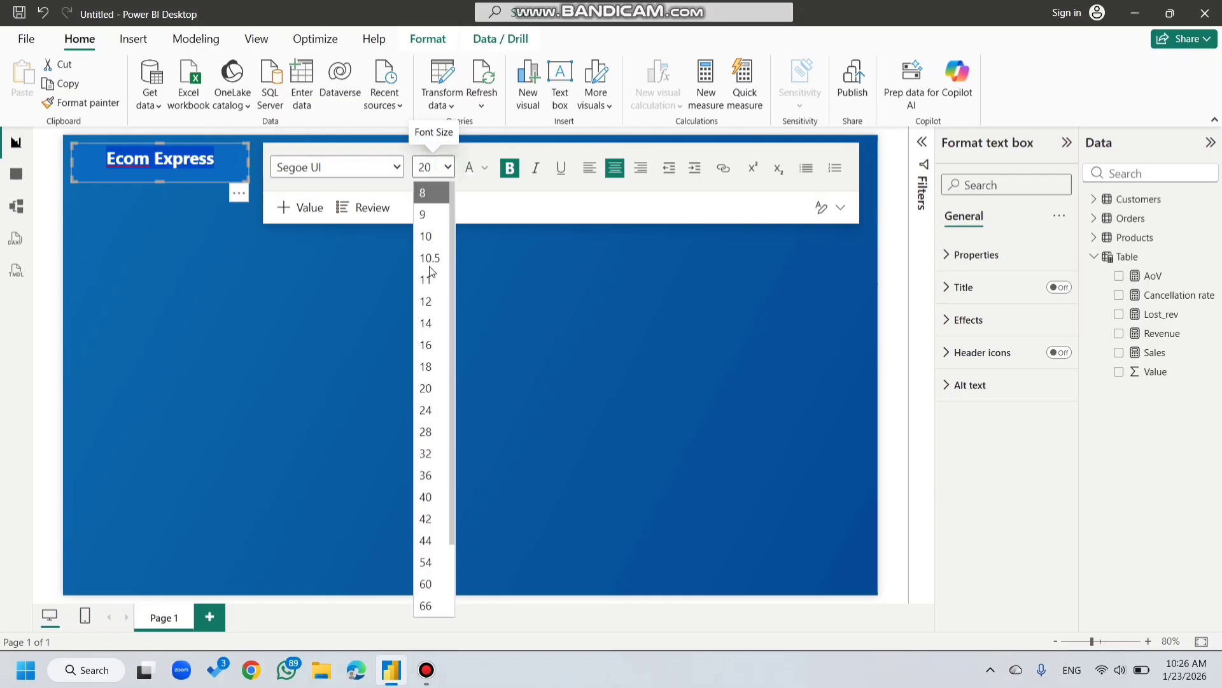
click(426, 429)
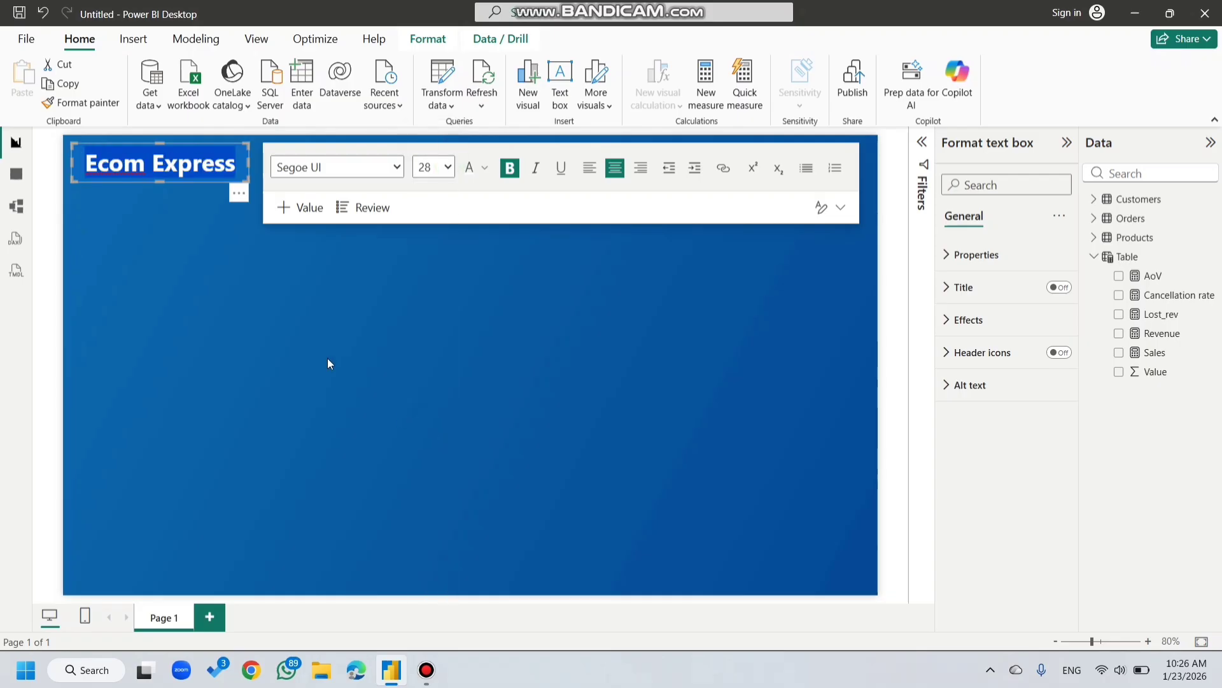
Step: Insert a stacked bar chart on the report page with the Revenue measure on its X-axis
click(276, 319)
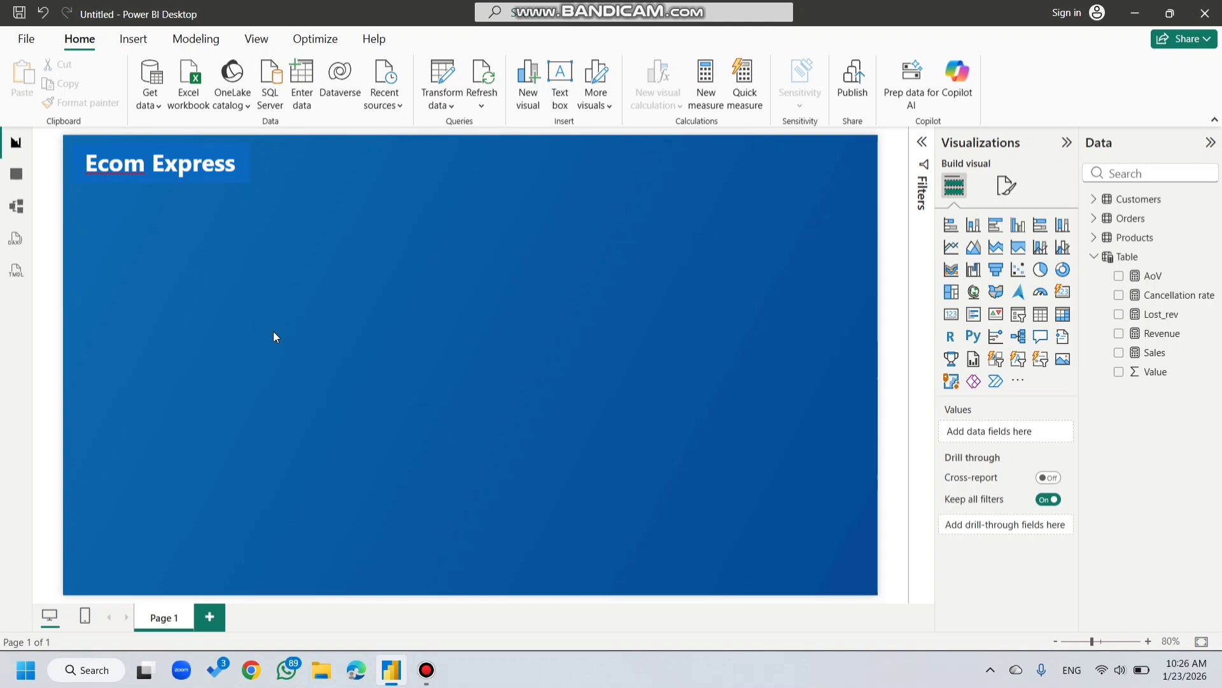
click(955, 226)
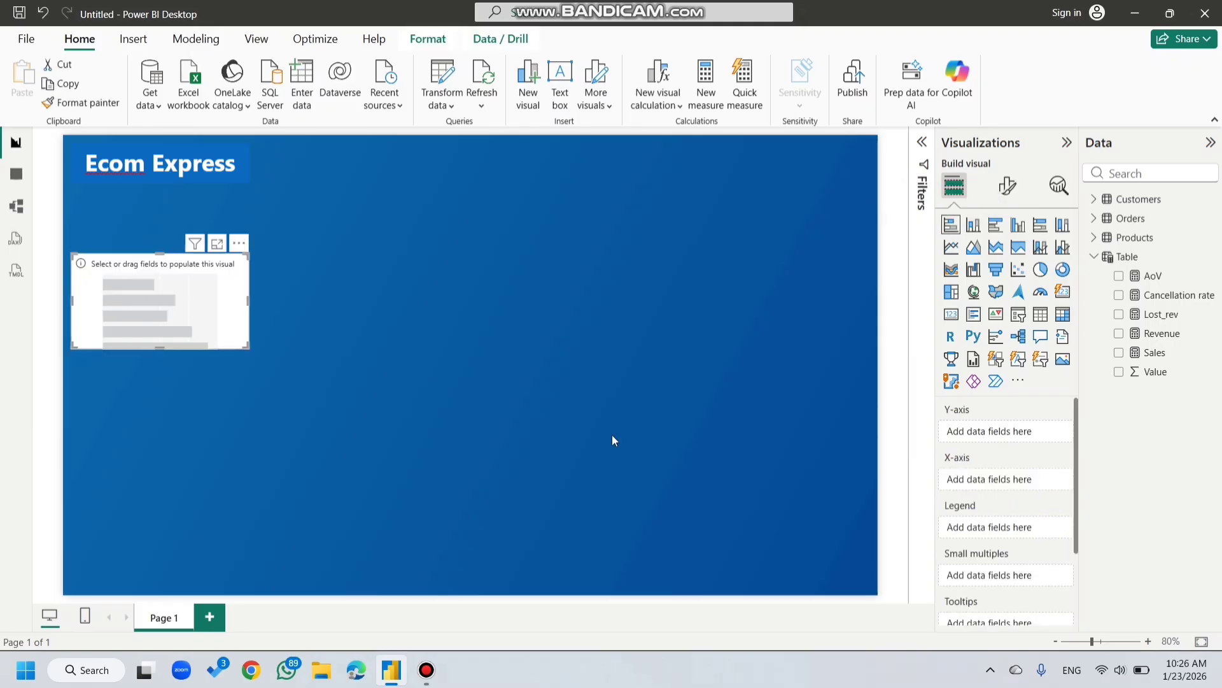
scroll(985, 411, down, 3)
scroll(985, 411, up, 3)
drag(1156, 335, 1030, 483)
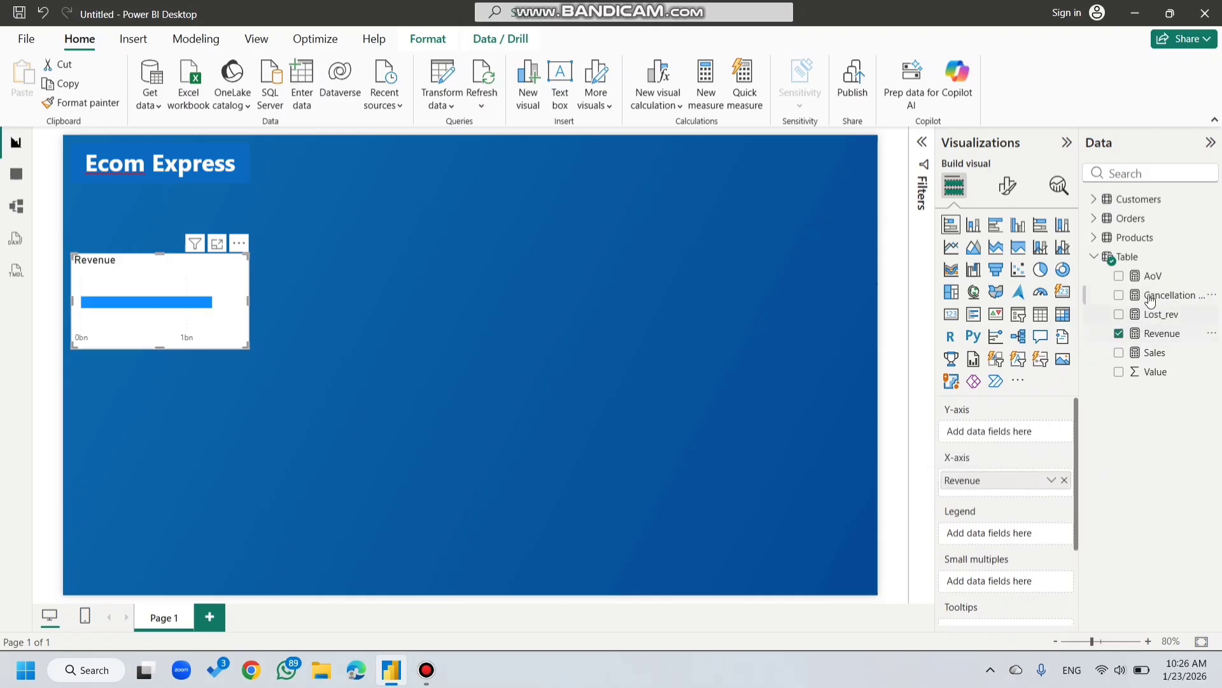
Step: Enlarge the Revenue bar chart and put Product Name from the Products table on its Y-axis
drag(244, 350, 419, 514)
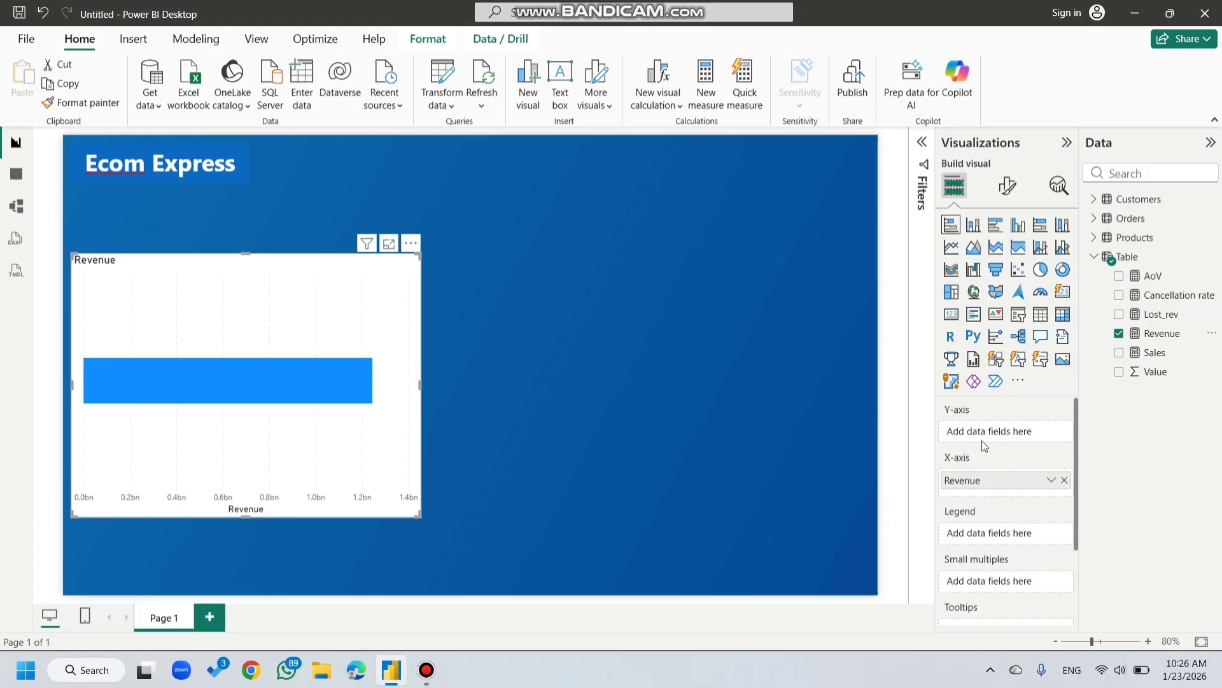
click(1095, 238)
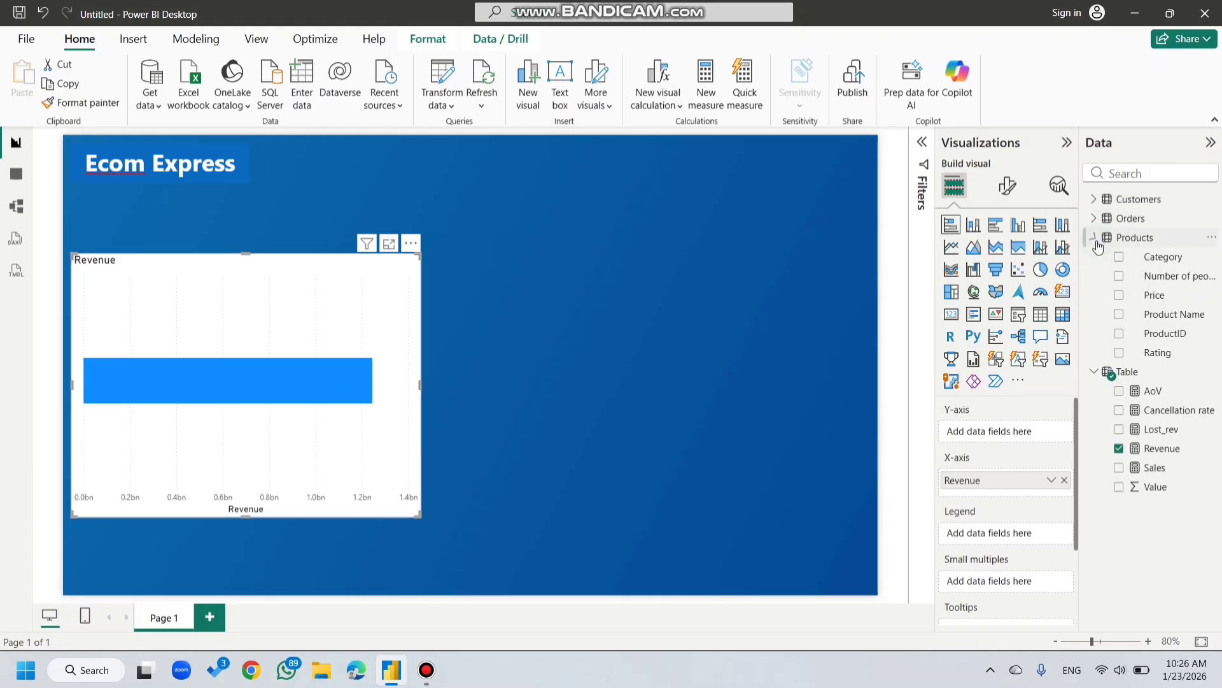
drag(1160, 318, 1016, 431)
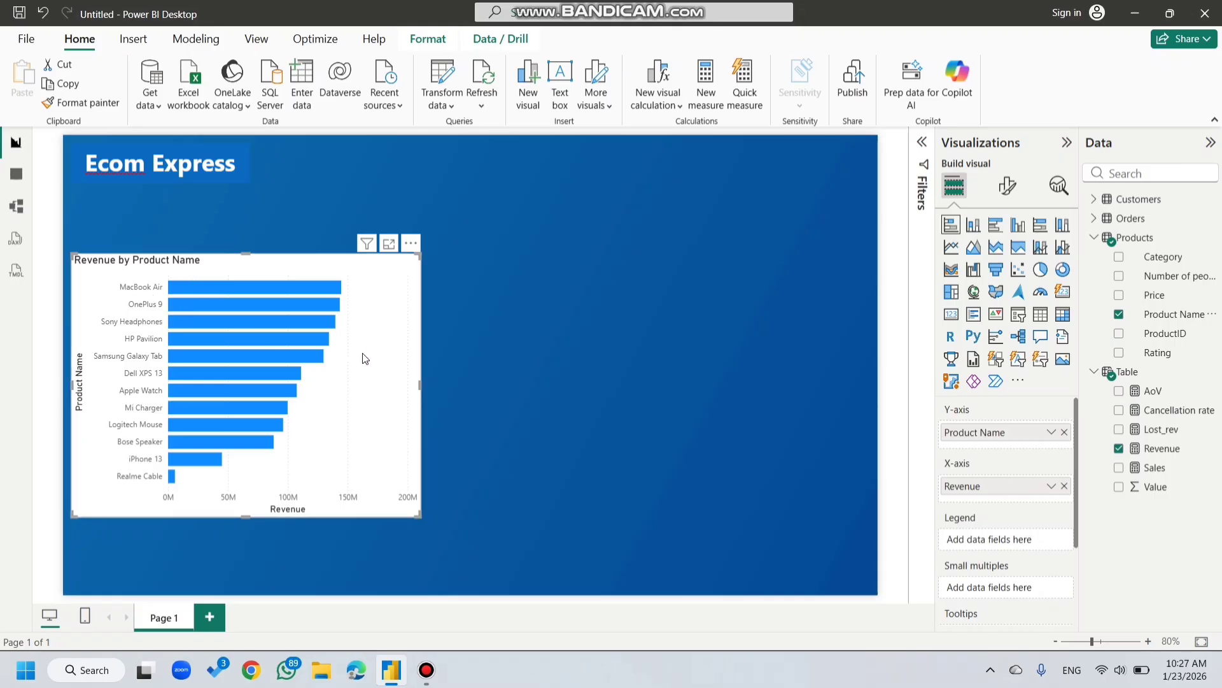
Step: Turn off the Y-axis and X-axis titles of the Revenue by Product Name chart
click(1010, 198)
click(999, 304)
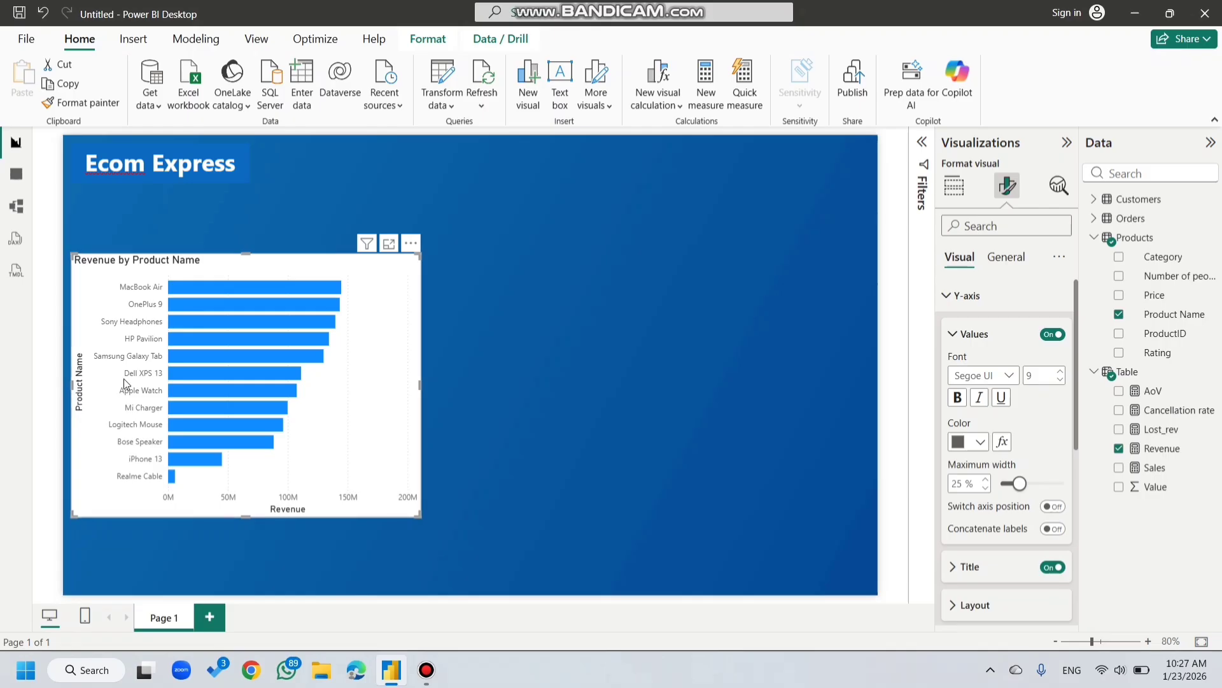
click(1053, 567)
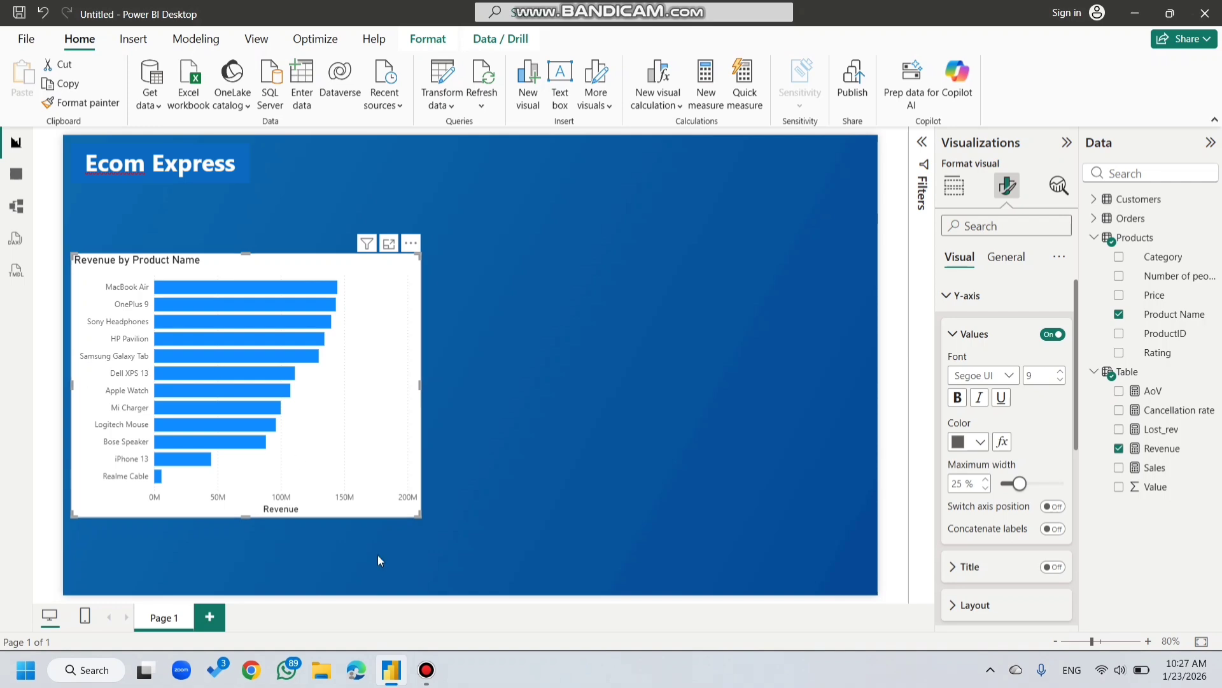
click(978, 296)
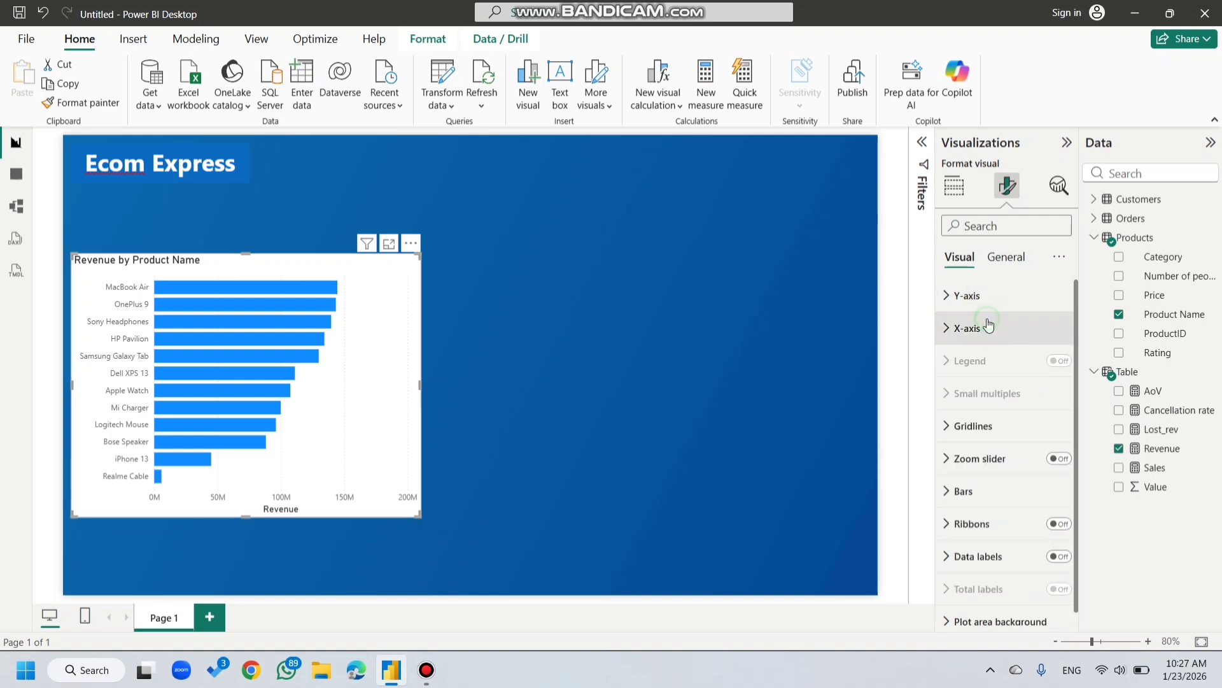
click(985, 326)
click(1052, 571)
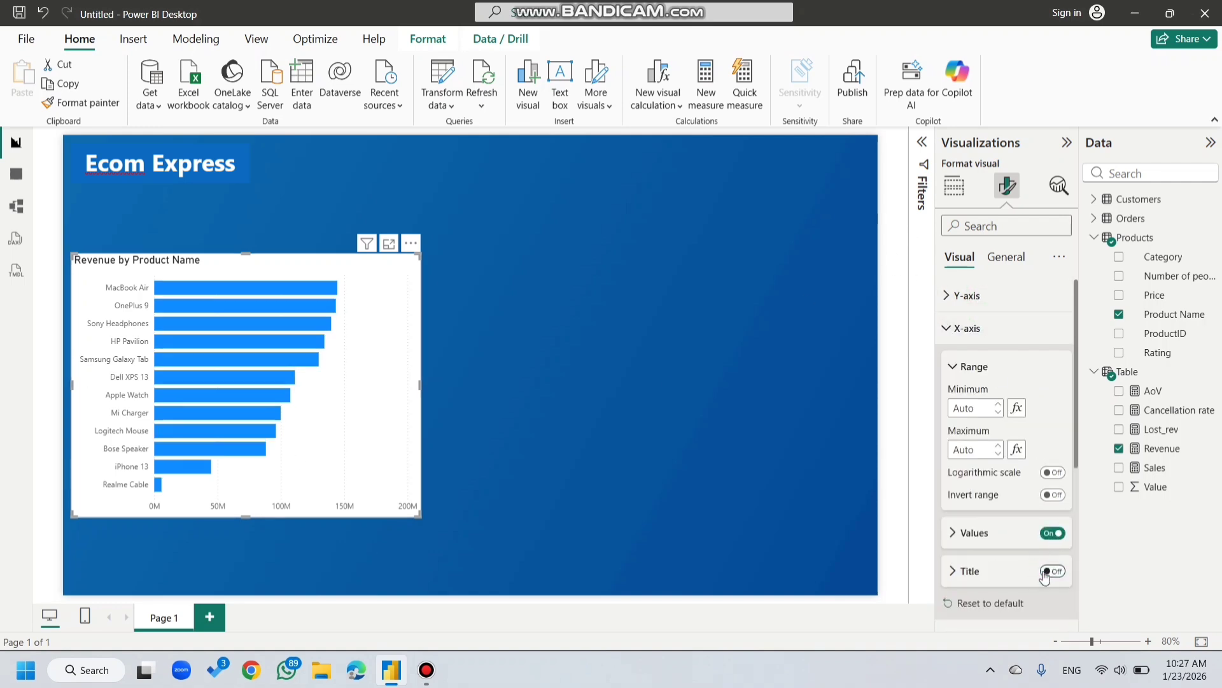
Step: Format the chart's title with white text, font size 16 and centre alignment
click(1006, 262)
click(983, 328)
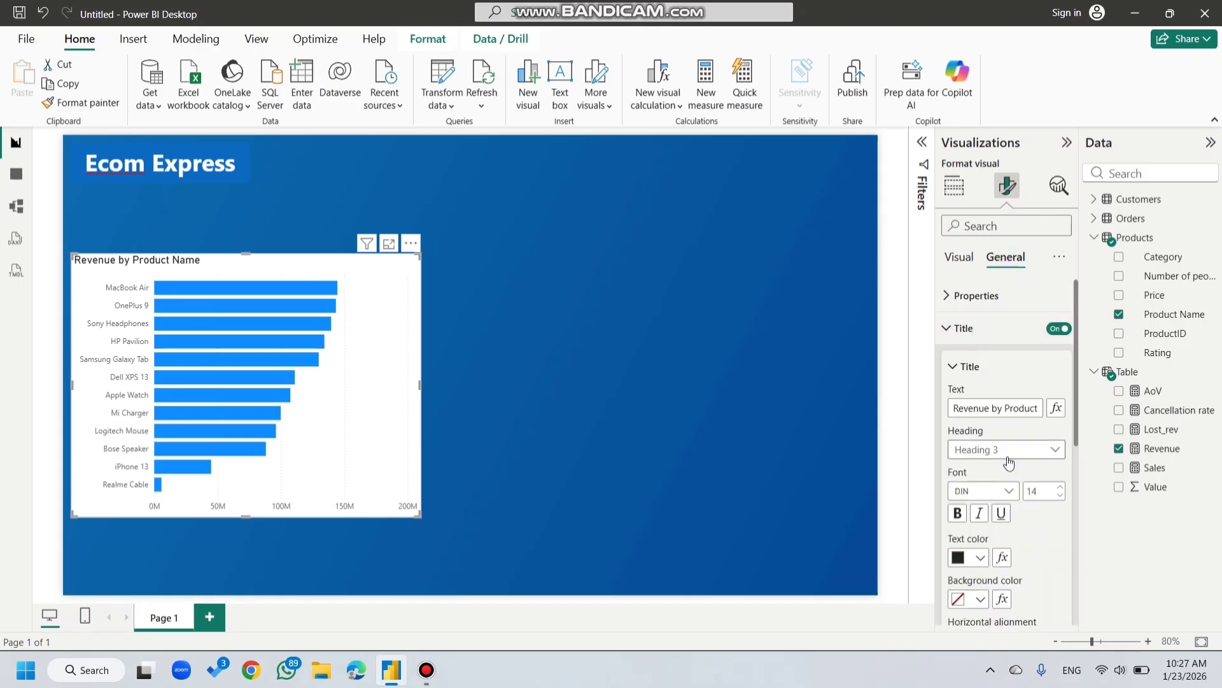
click(981, 557)
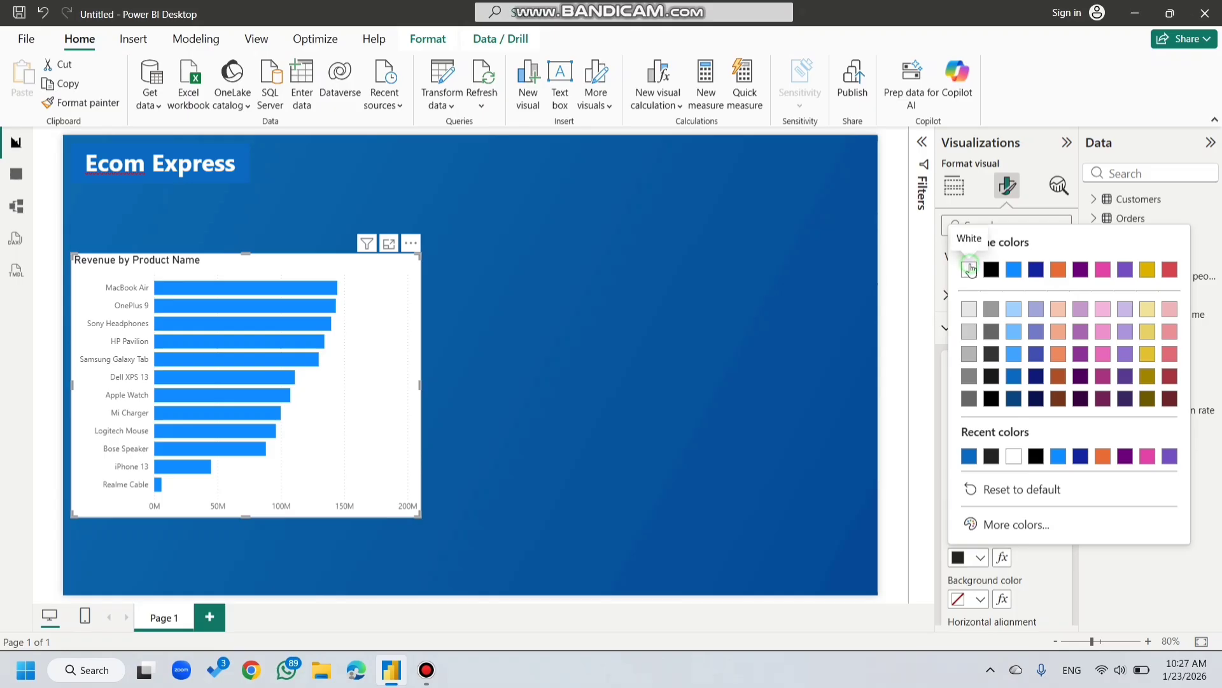
click(971, 270)
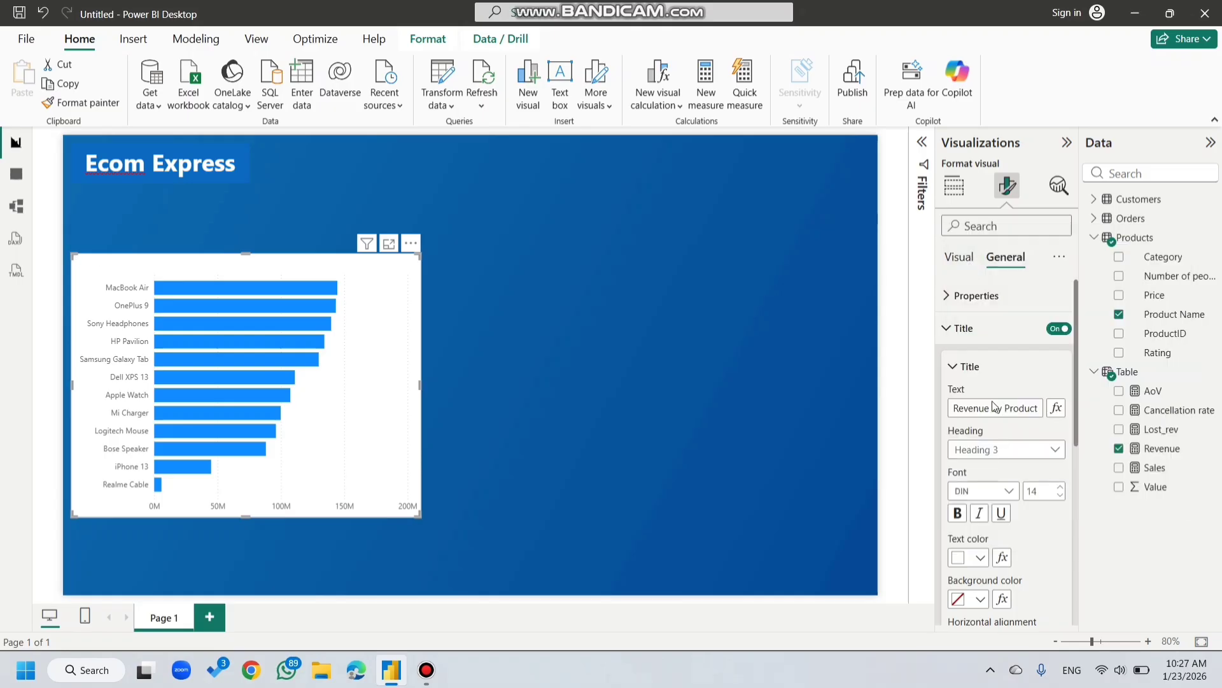
click(1062, 487)
click(1060, 487)
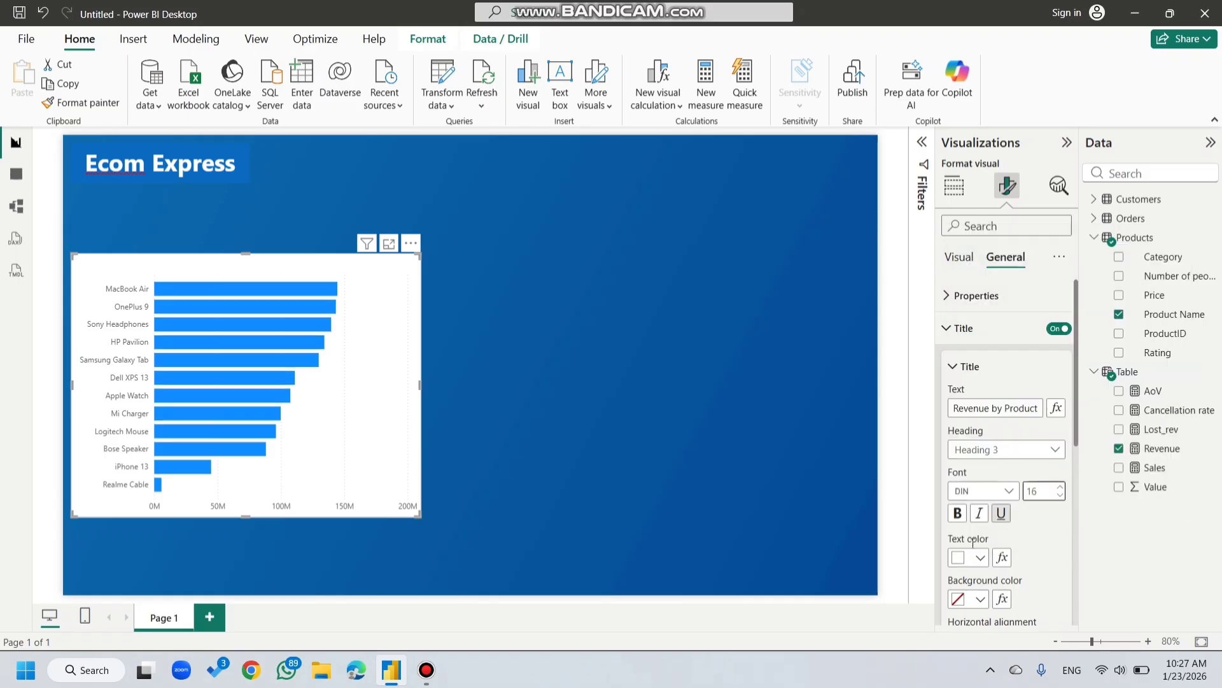
scroll(1010, 552, down, 3)
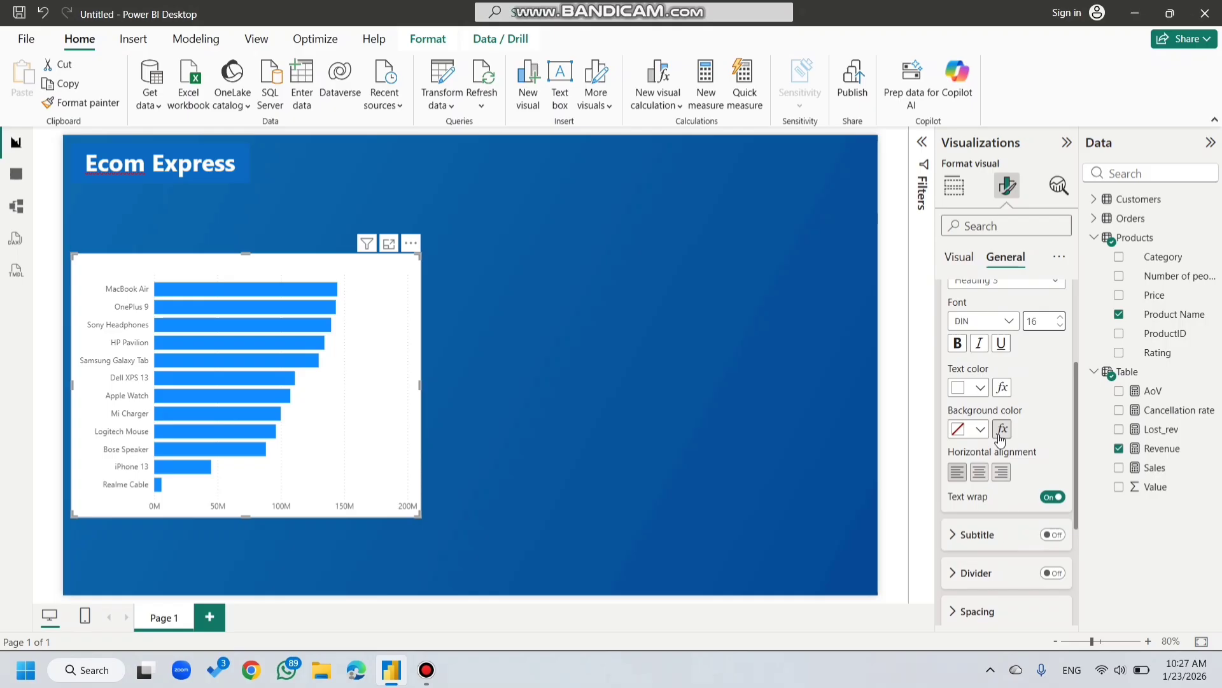
click(979, 472)
scroll(1026, 397, up, 3)
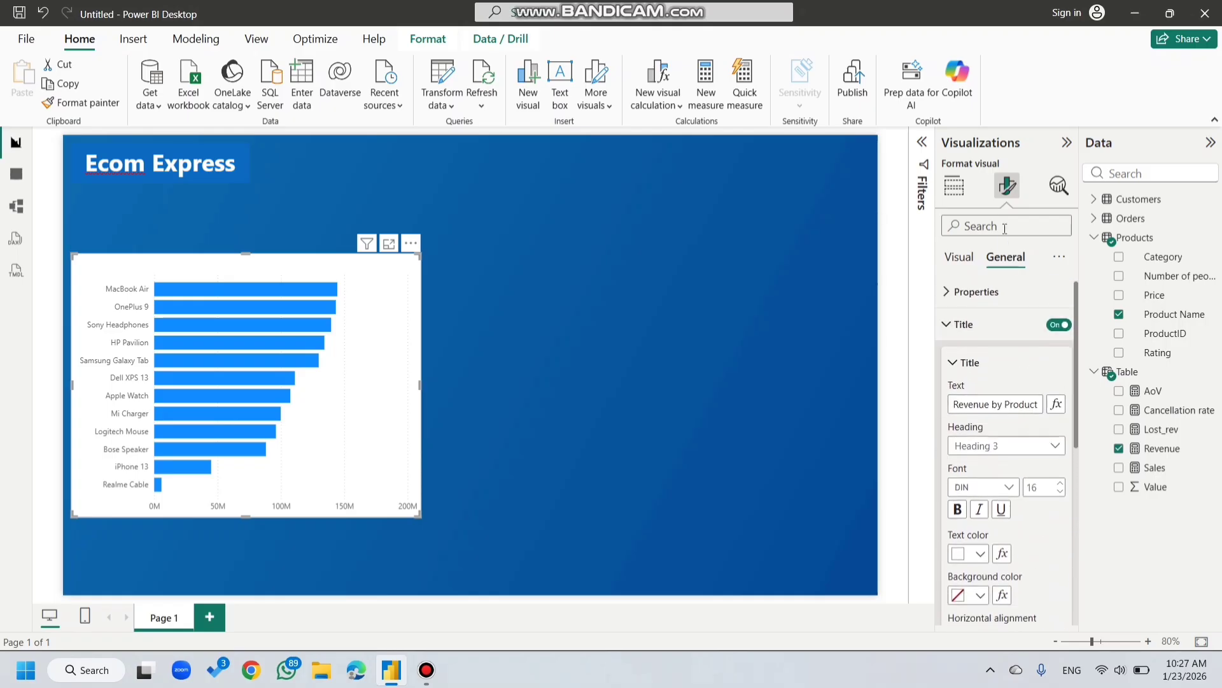
Step: Set the chart's background to the recently used blue
click(959, 327)
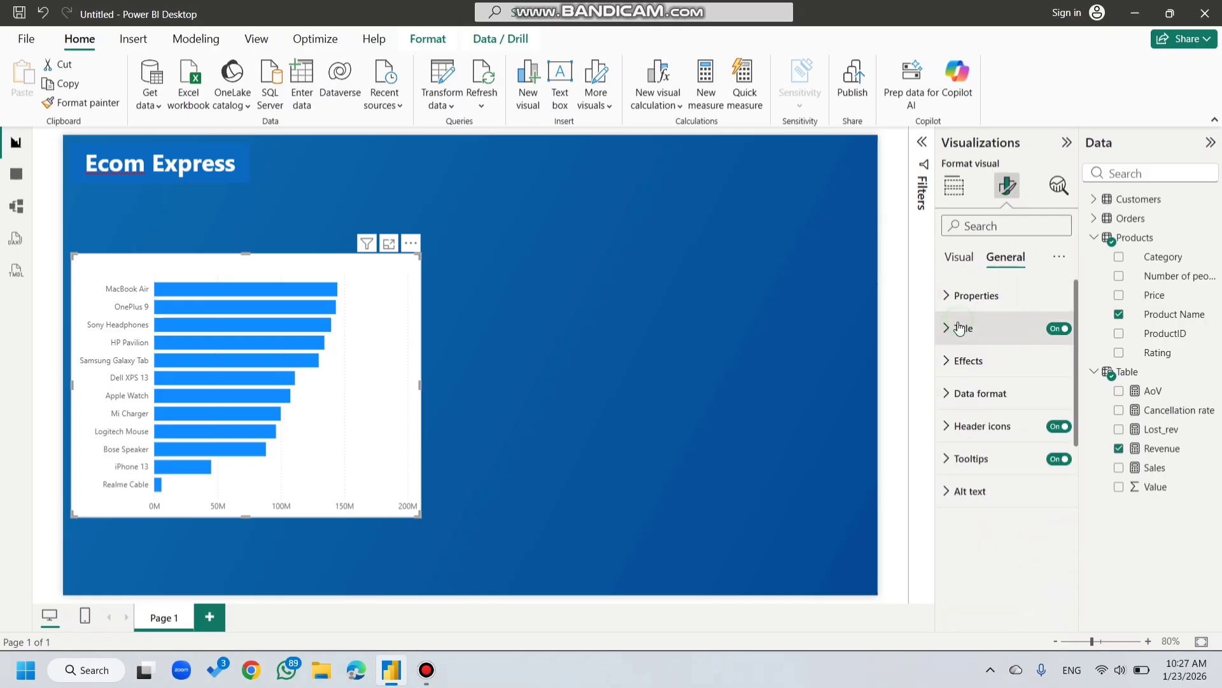
click(964, 359)
click(981, 441)
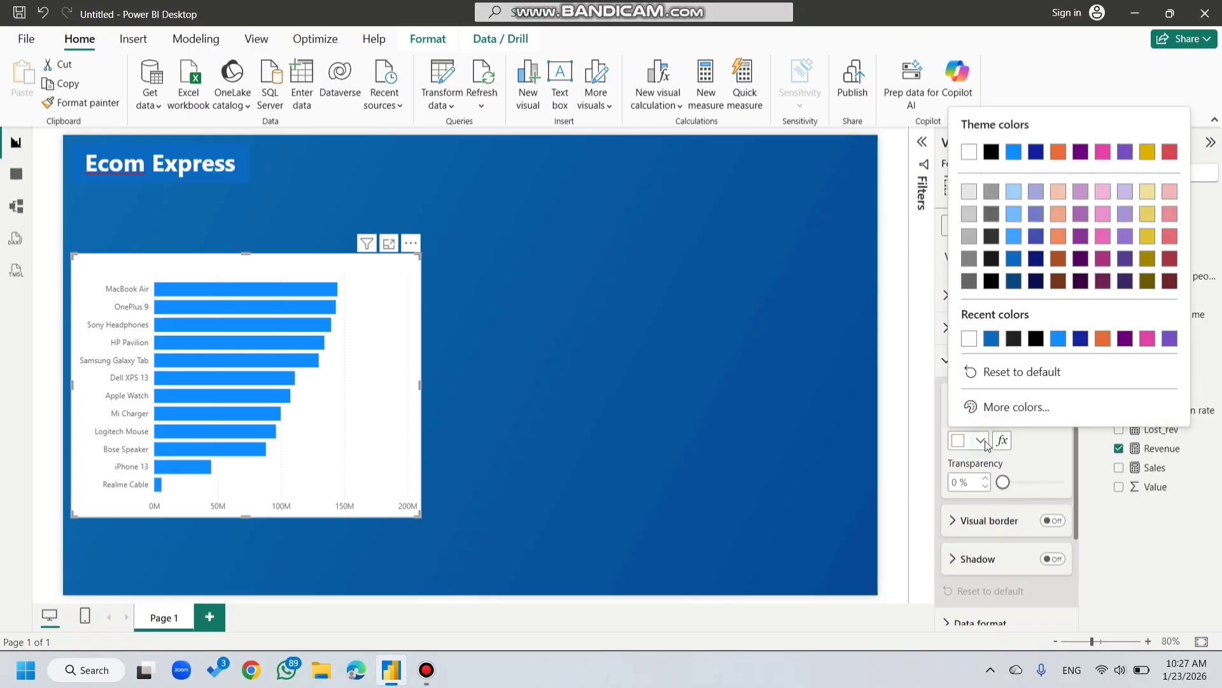
click(992, 338)
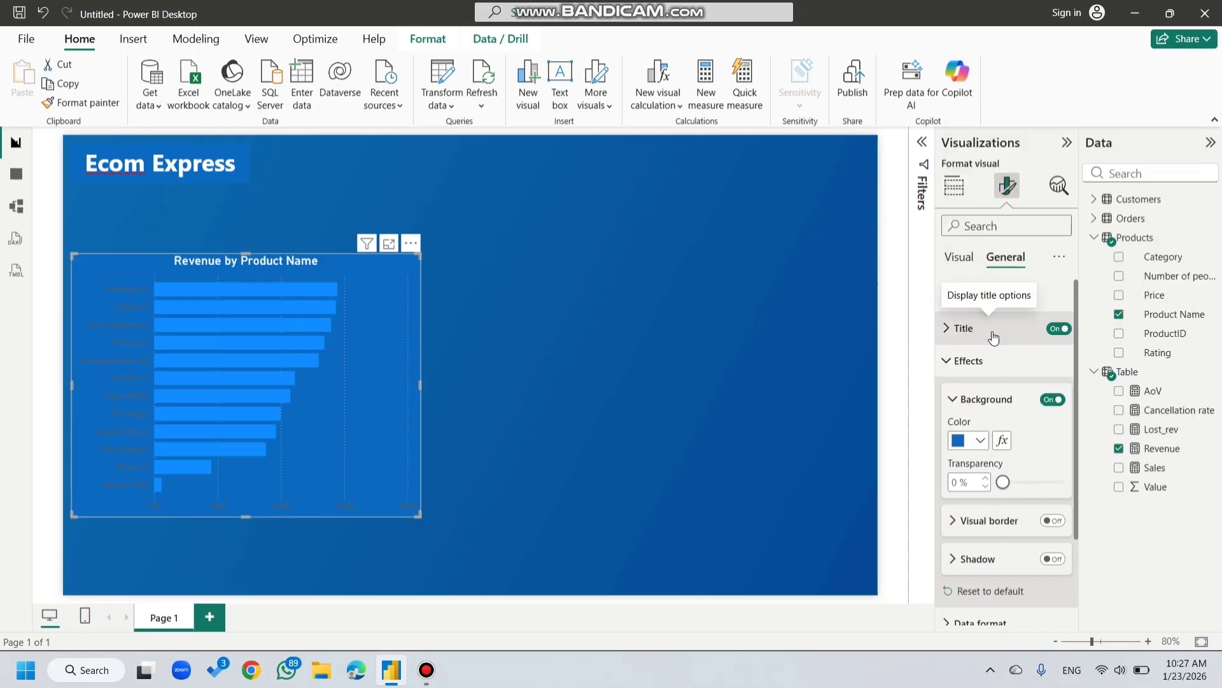
Step: Set the color of the chart's X-axis values to light grey
click(959, 258)
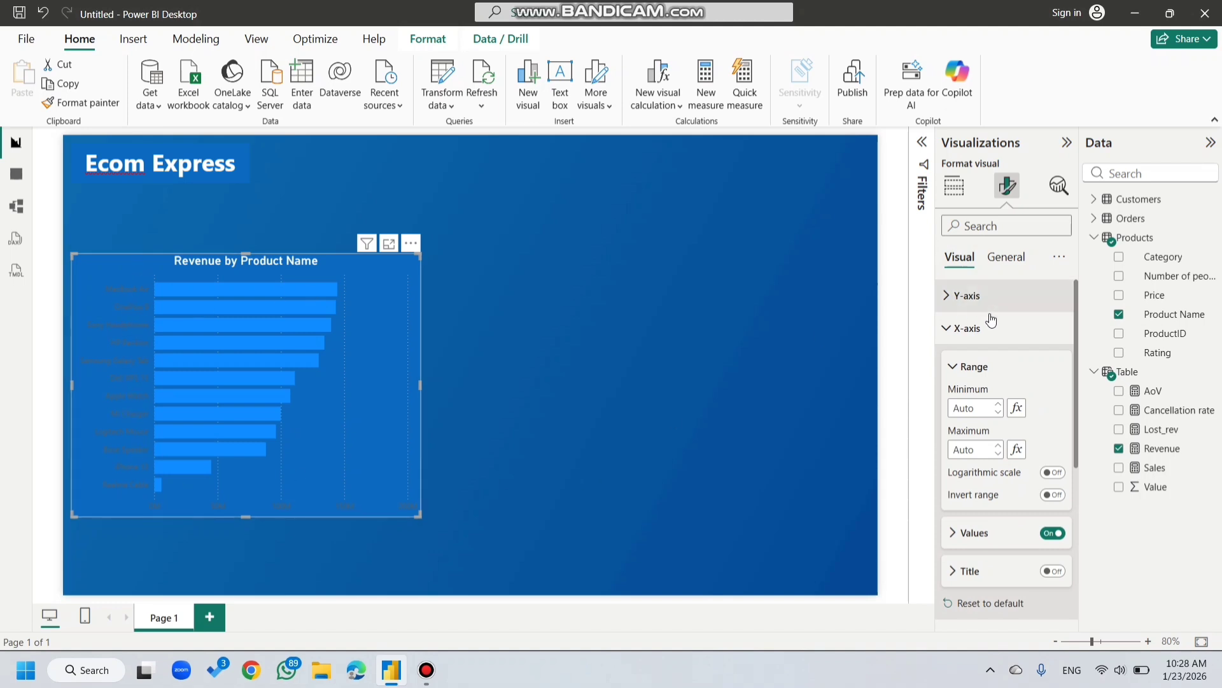
click(1002, 529)
scroll(993, 535, down, 5)
scroll(1000, 394, up, 2)
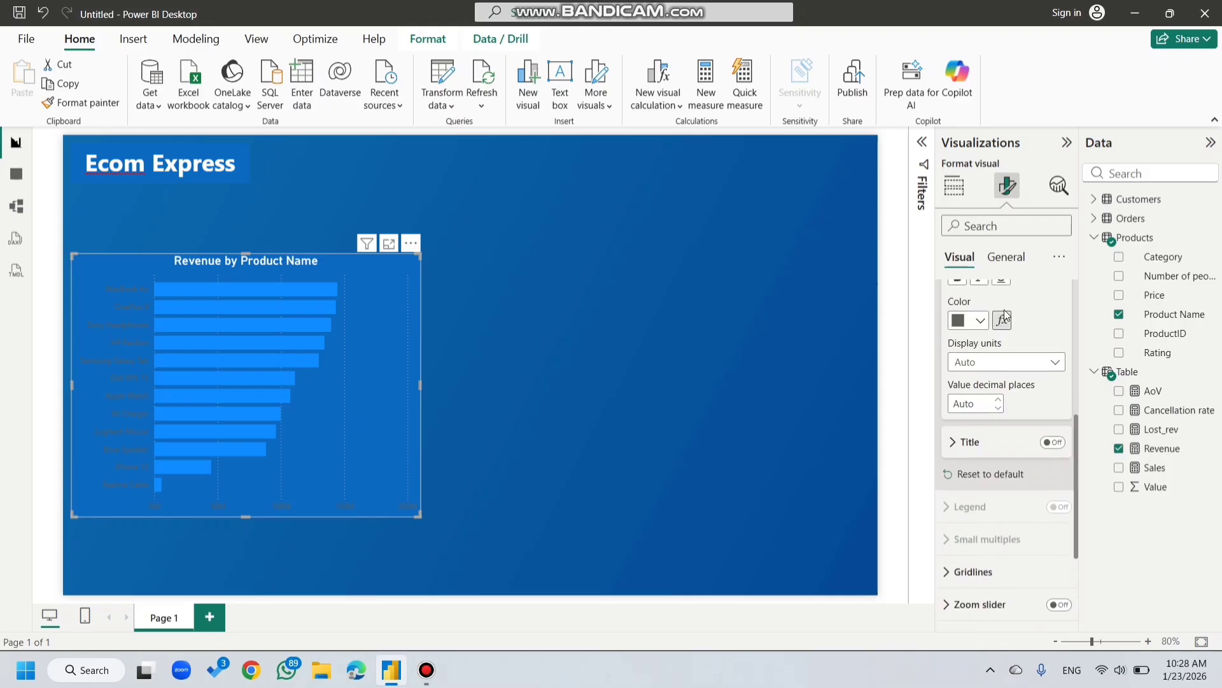
click(983, 321)
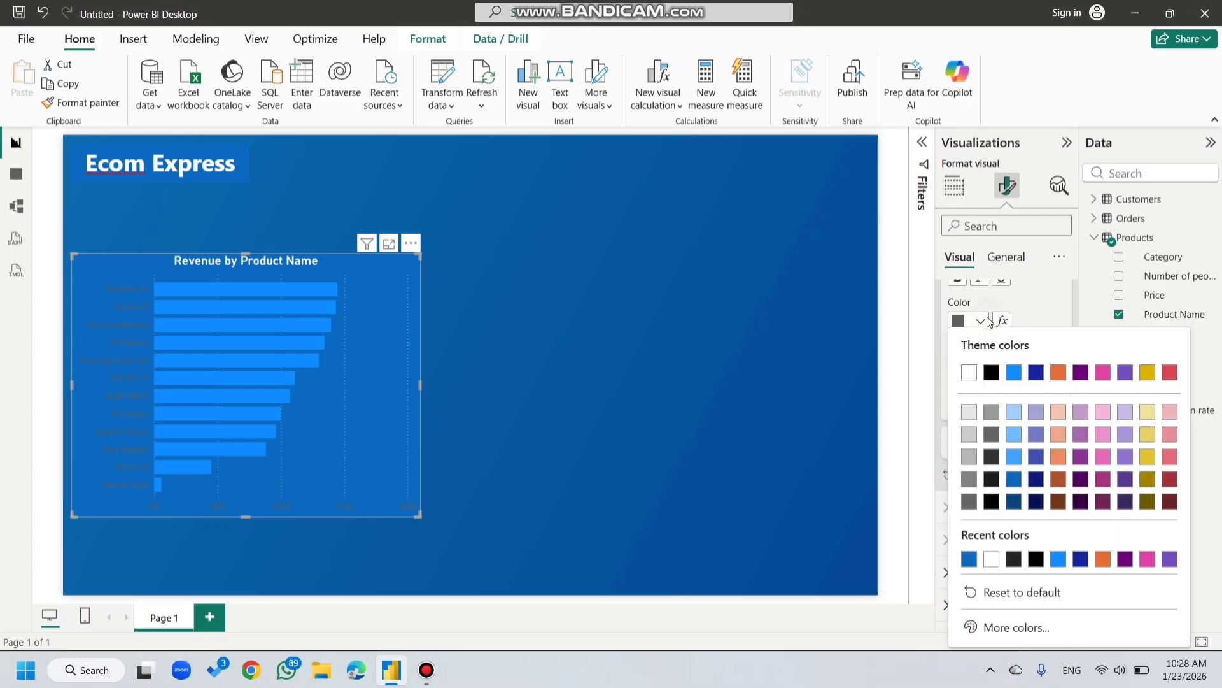
click(970, 435)
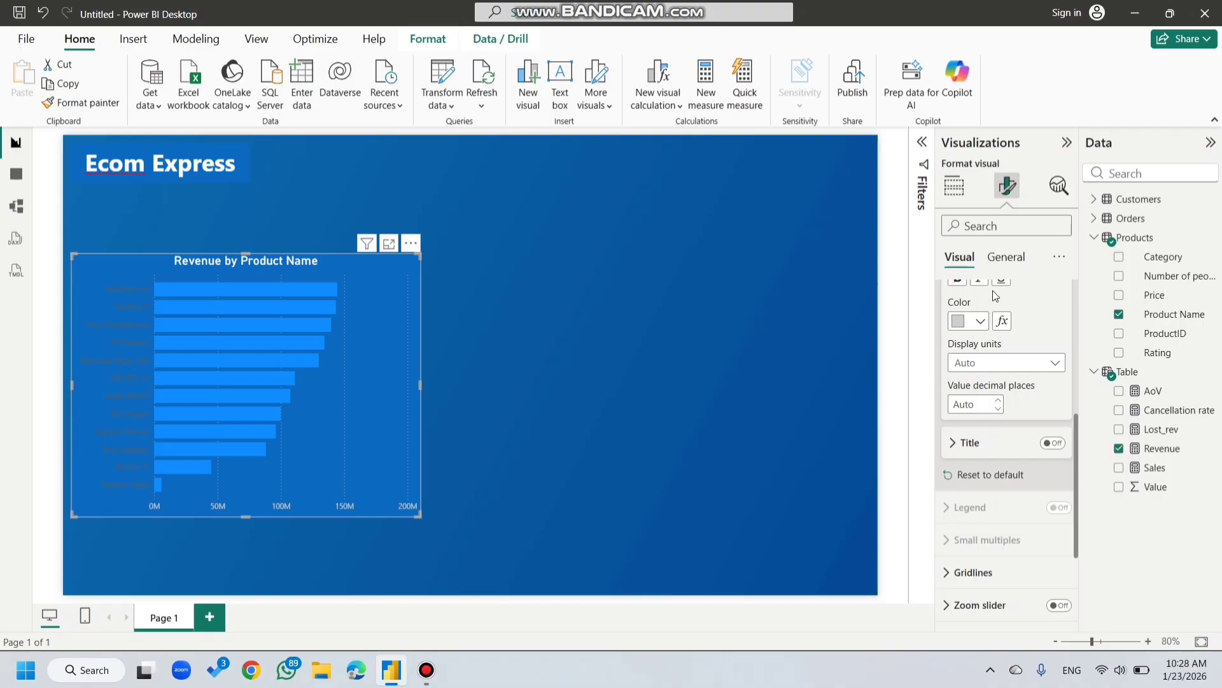
scroll(993, 370, up, 3)
scroll(990, 360, up, 2)
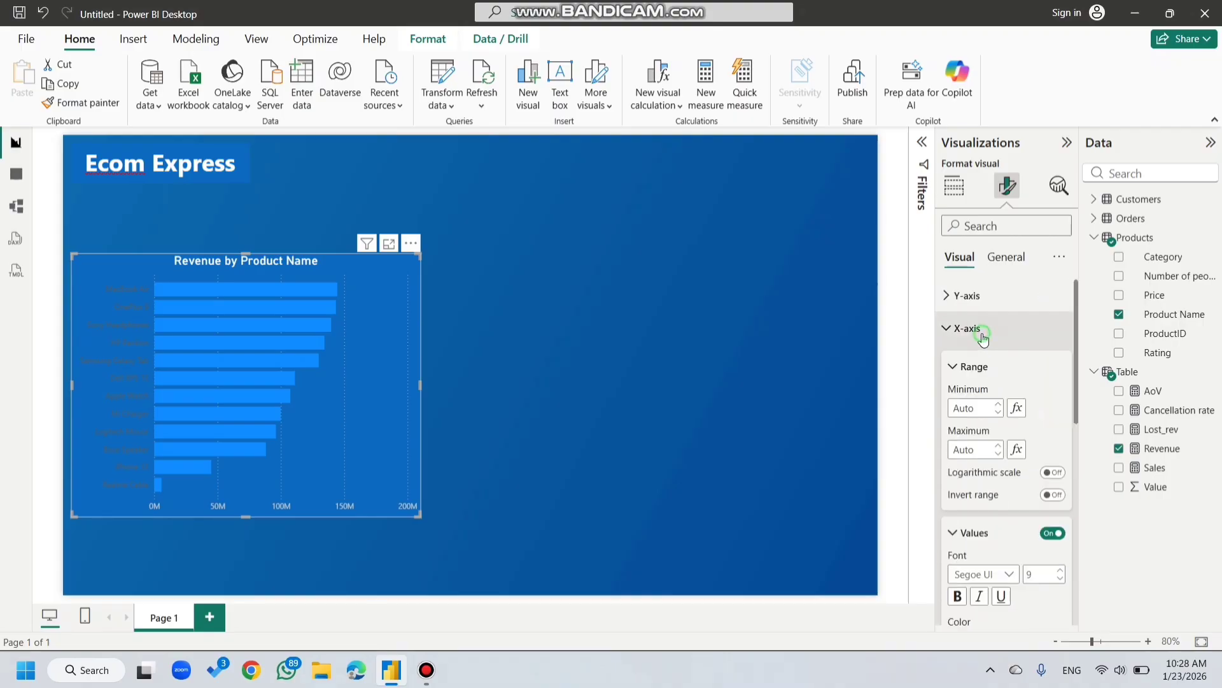
Step: Set the color of the chart's Y-axis values to light grey
click(984, 329)
click(977, 311)
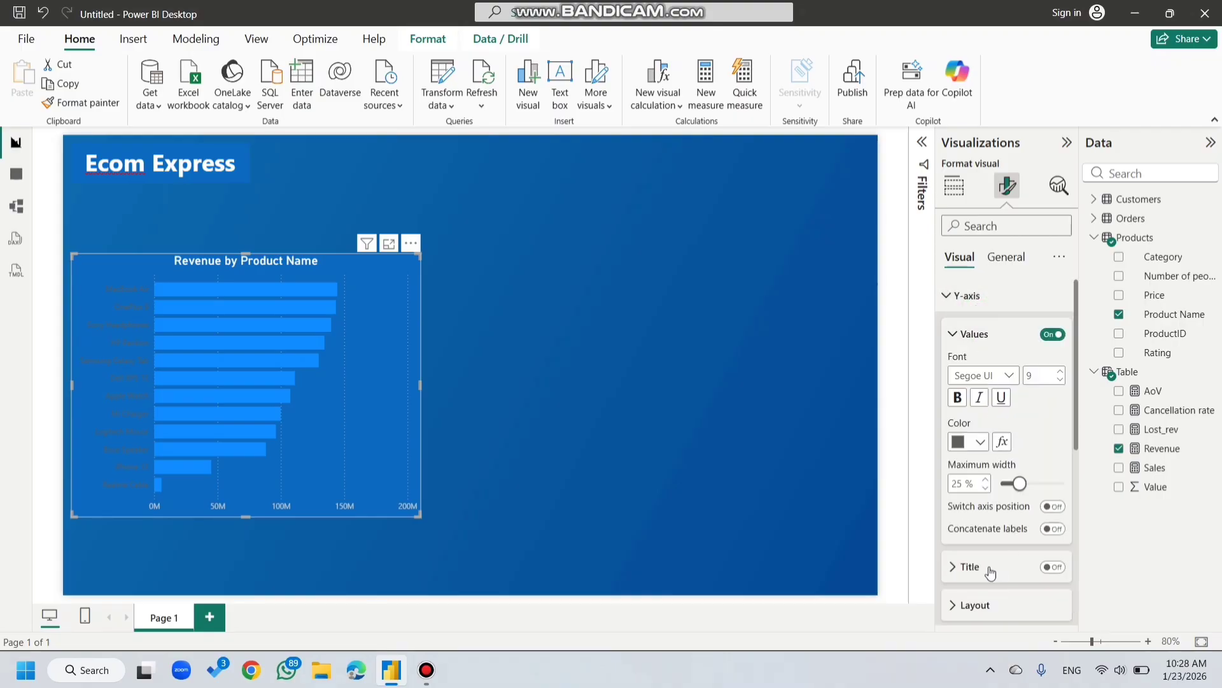
click(980, 443)
click(969, 341)
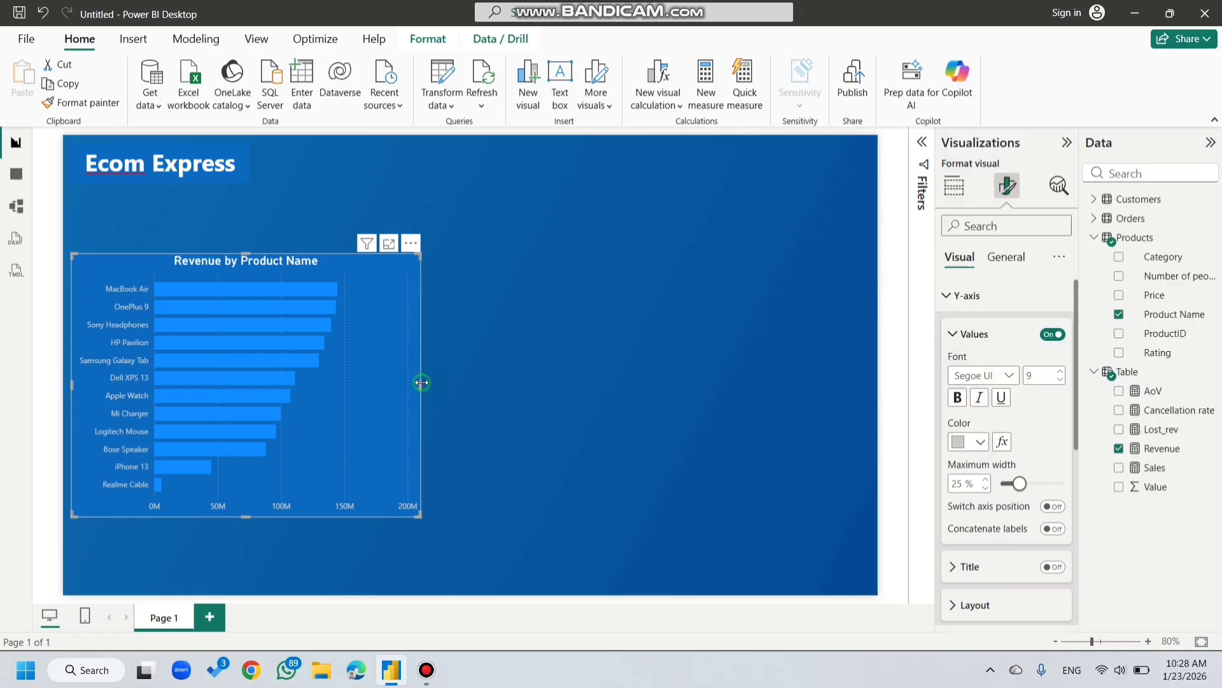
Step: Narrow the Revenue by Product Name chart and move it up and to the right, just below the Ecom Express heading
drag(421, 385, 333, 409)
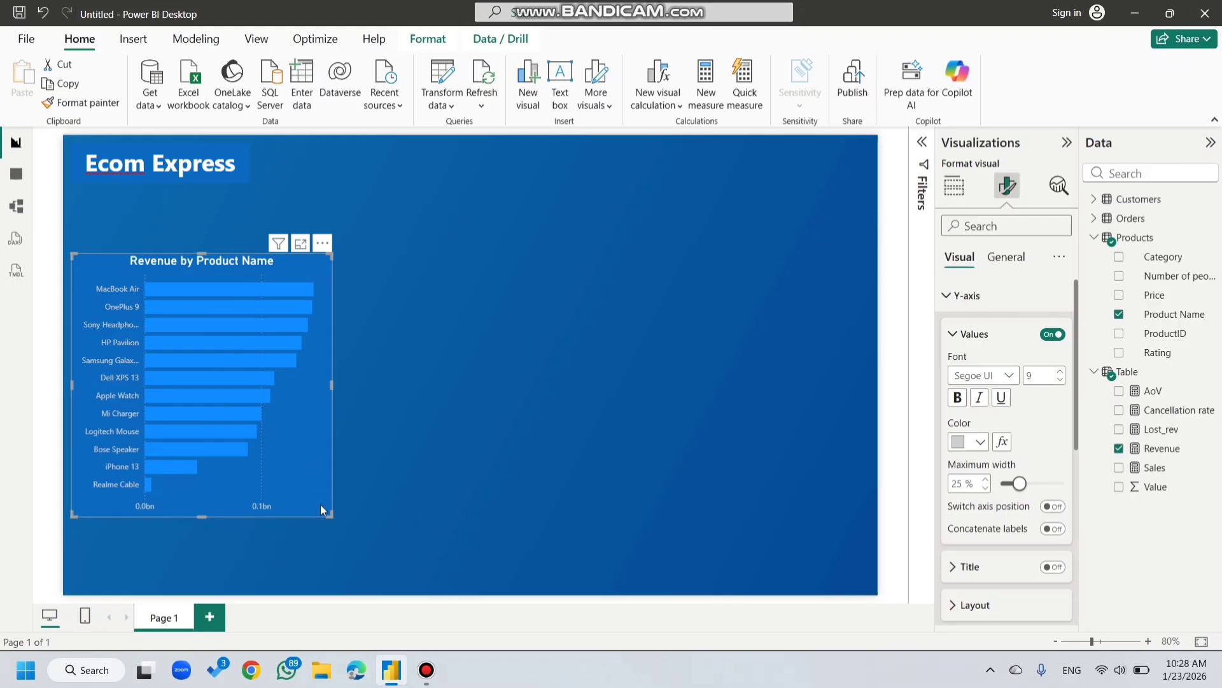
drag(322, 508, 435, 451)
click(598, 422)
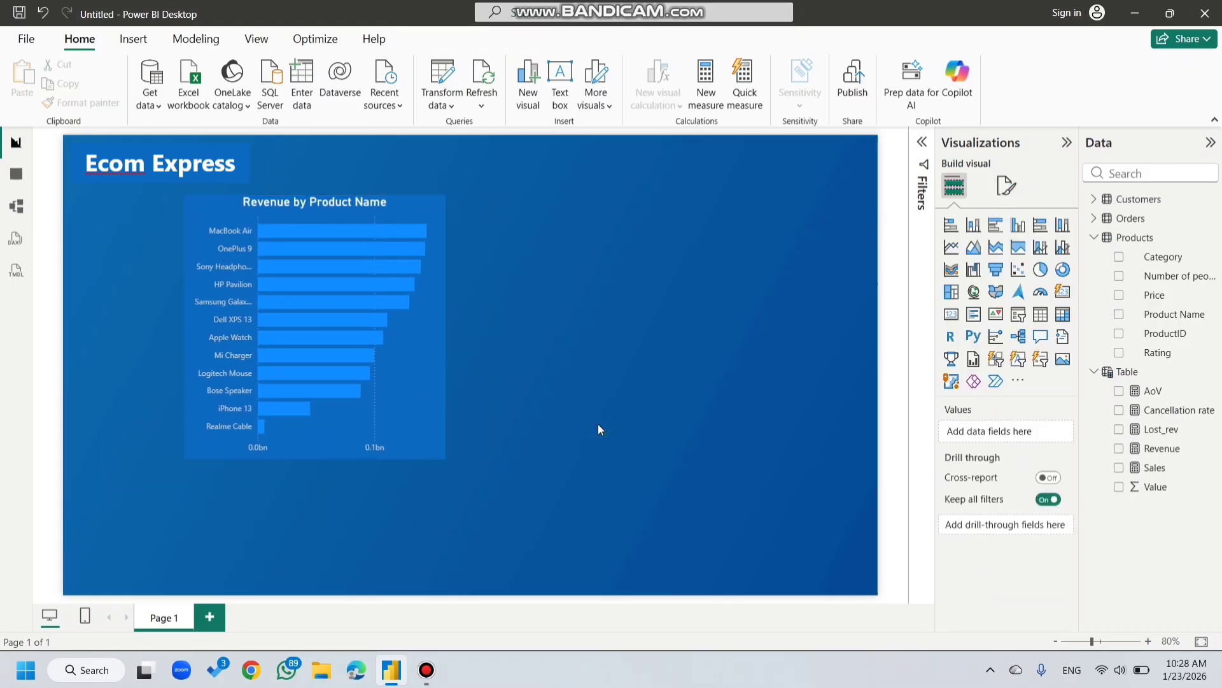
Step: Duplicate the chart to the right of the original and replace Product Name with Category on the copy's Y-axis
click(435, 425)
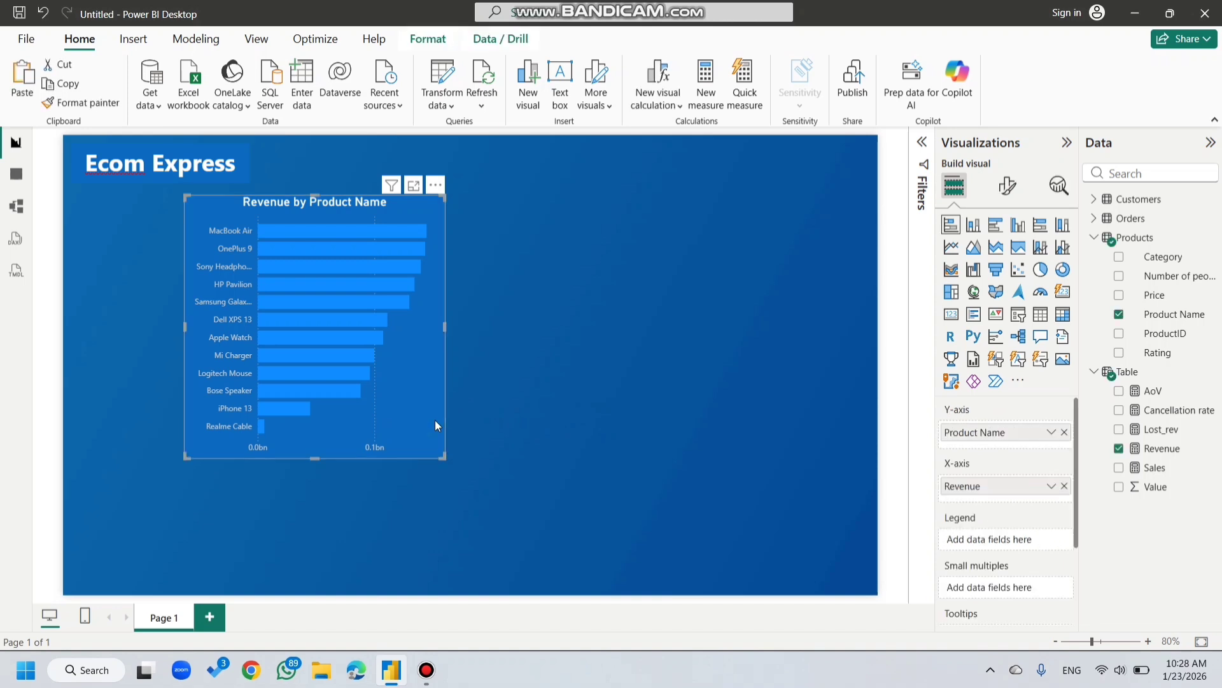
key(ctrl+c)
key(ctrl+v)
drag(435, 425, 712, 419)
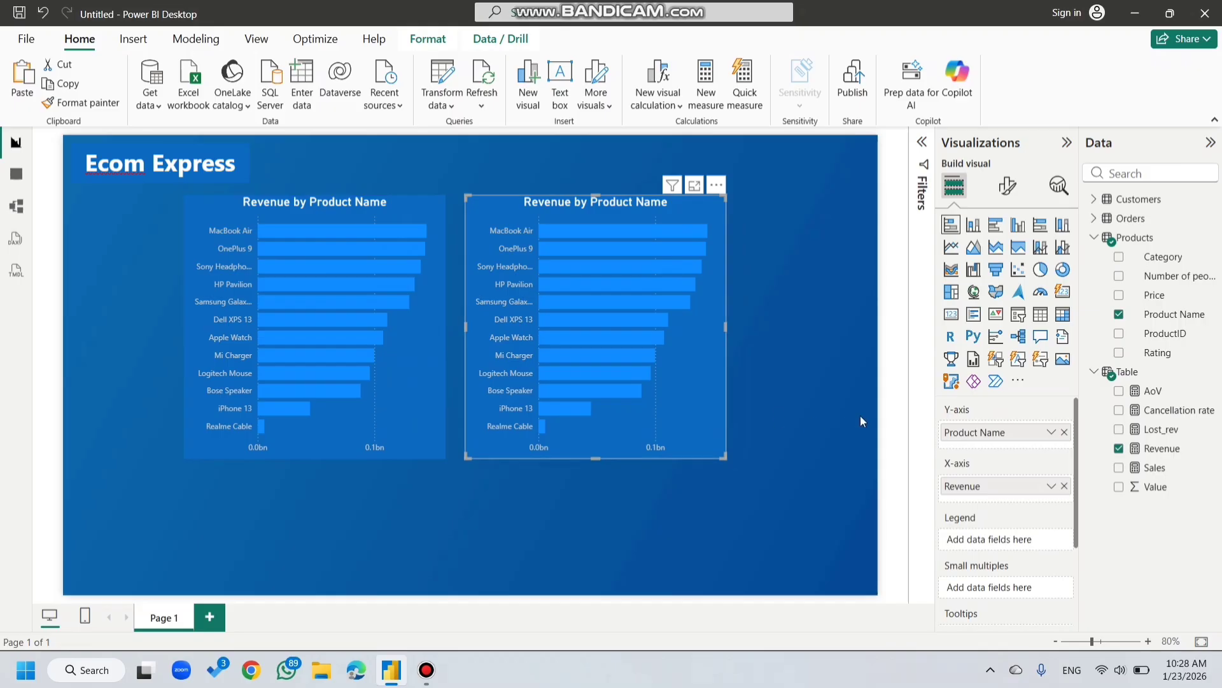
click(1065, 434)
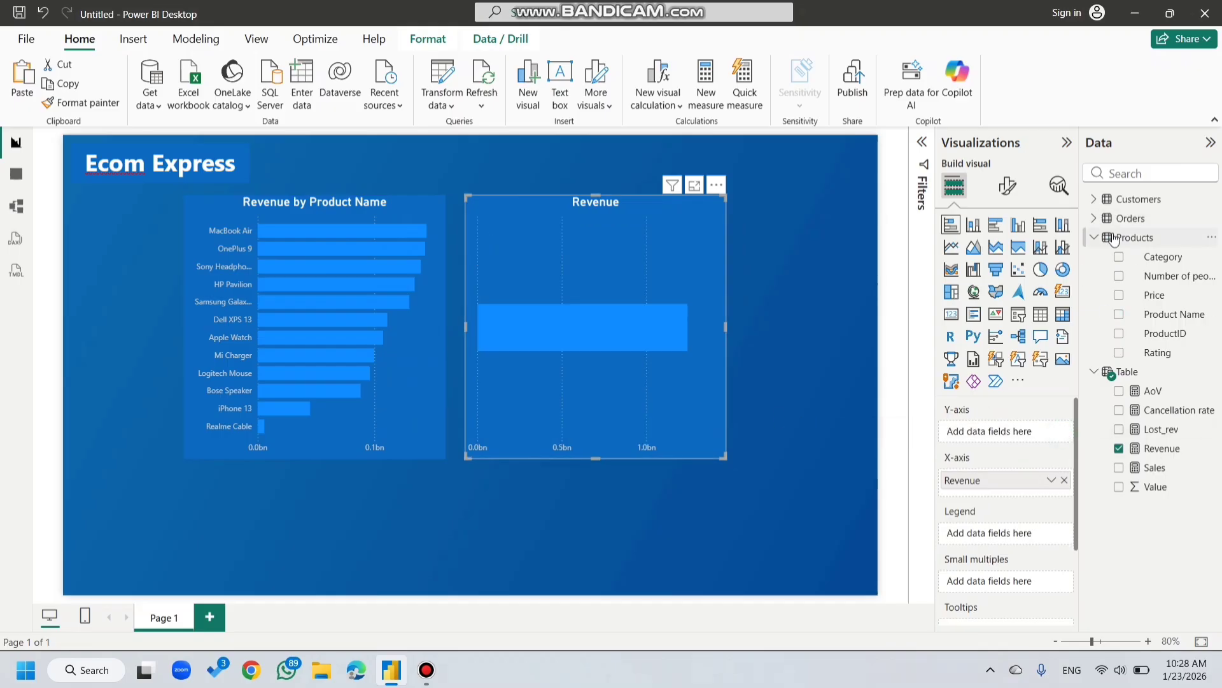
drag(1162, 256, 1019, 434)
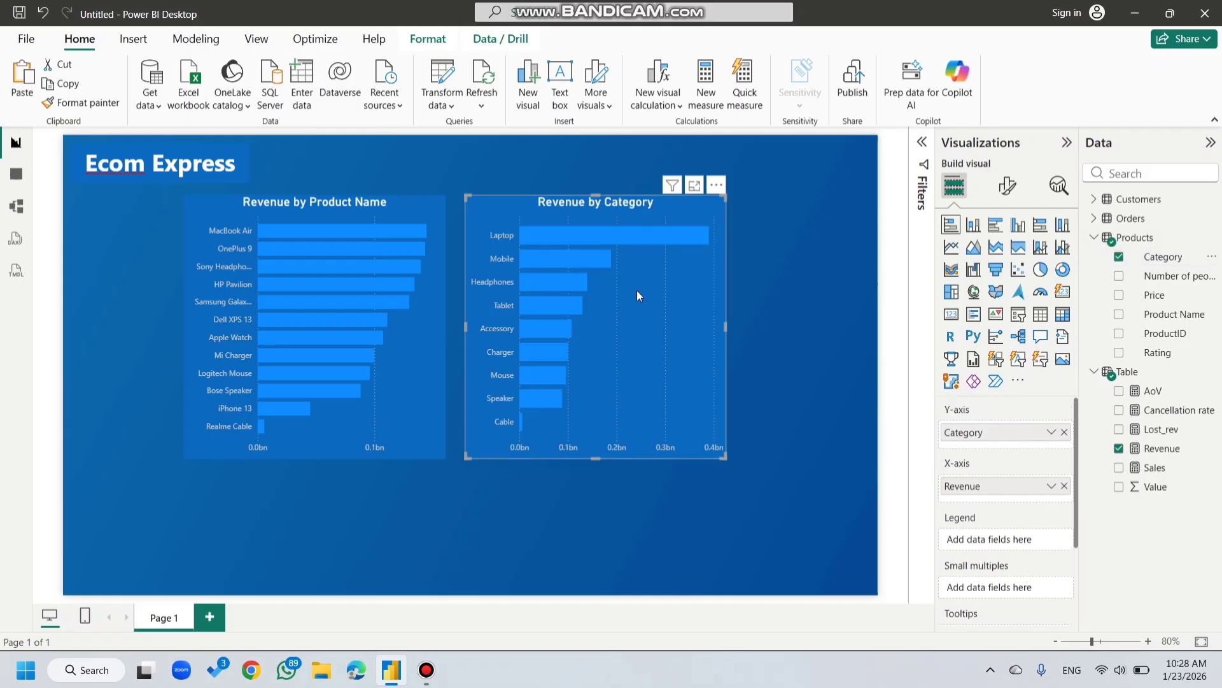
Step: Duplicate the Revenue by Category chart and remove Category from the copy's Y-axis
key(ctrl+c)
key(ctrl+v)
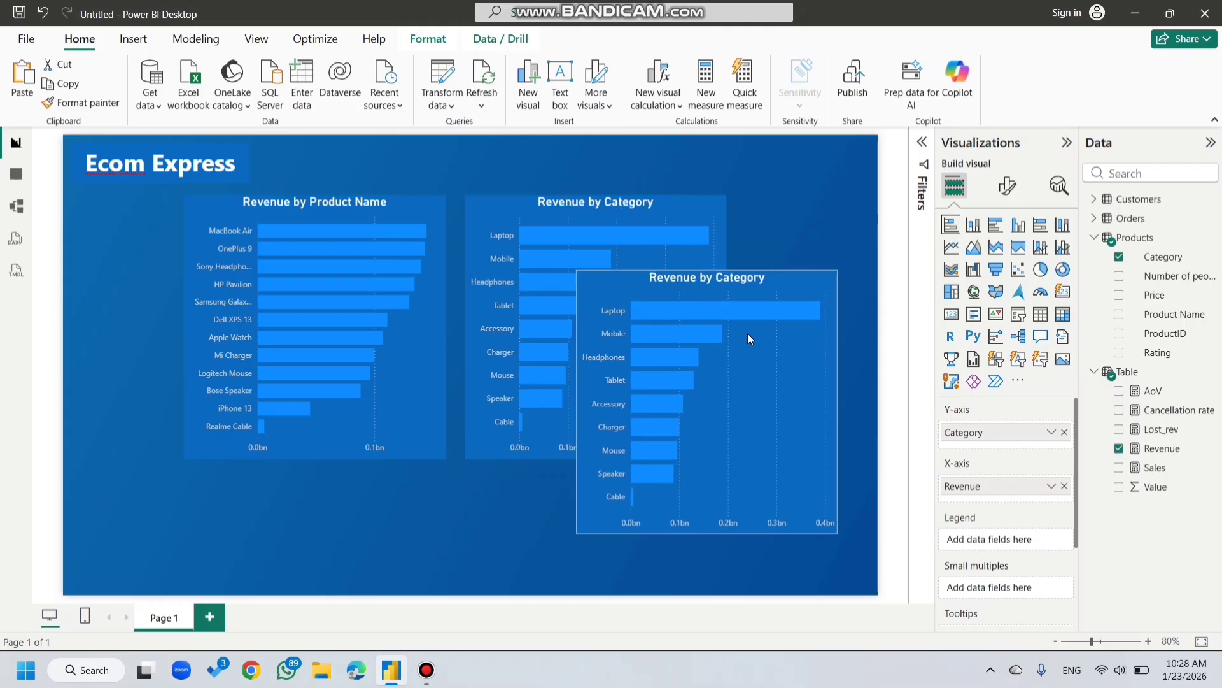
click(747, 331)
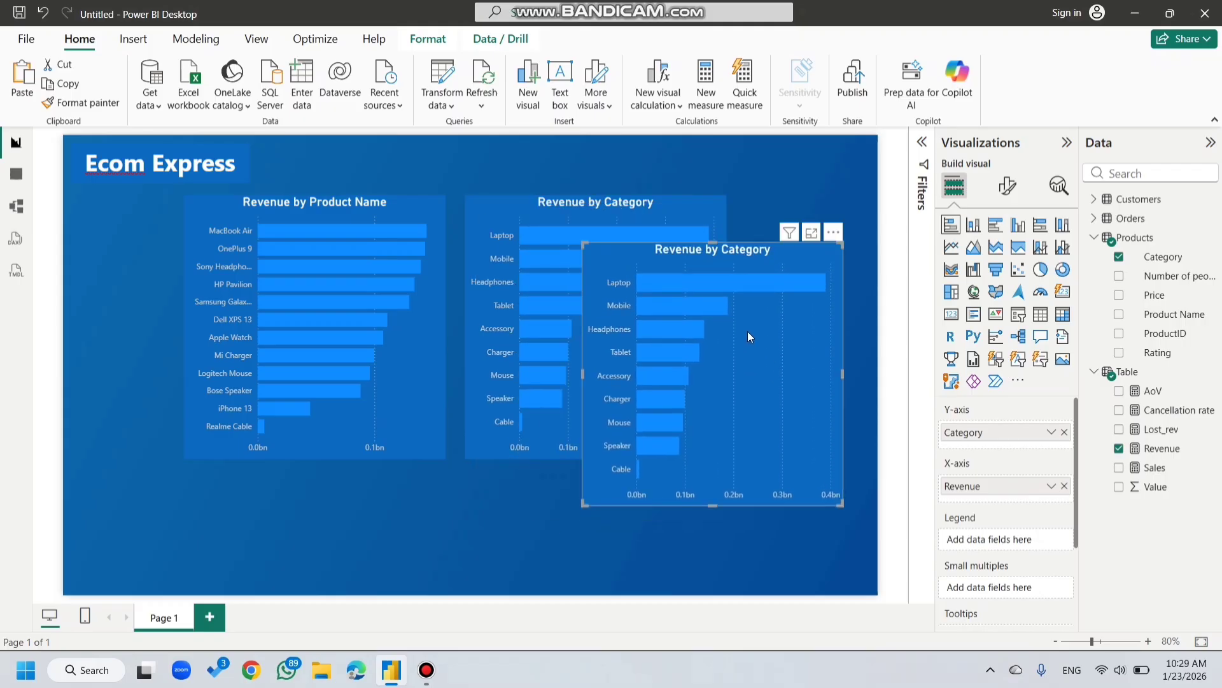
drag(1057, 436, 904, 433)
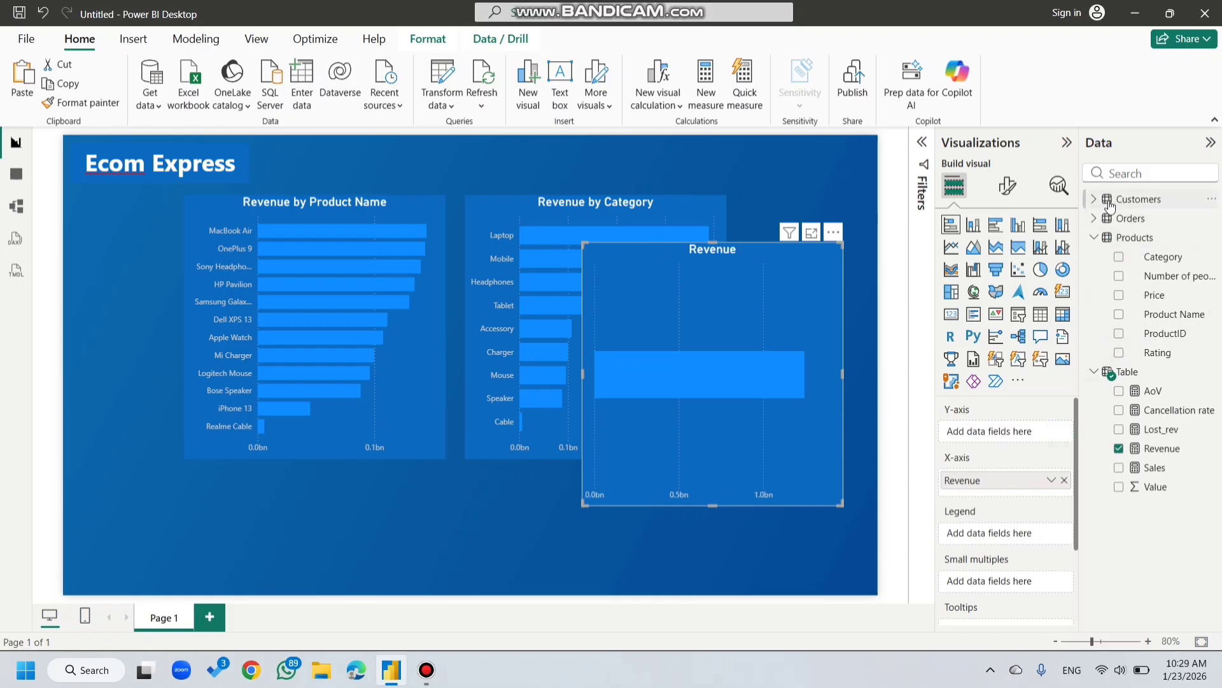
Step: Try City on the copy's Y-axis, replace it with State from Customers, and align the chart with the others near the page's right edge
click(1093, 236)
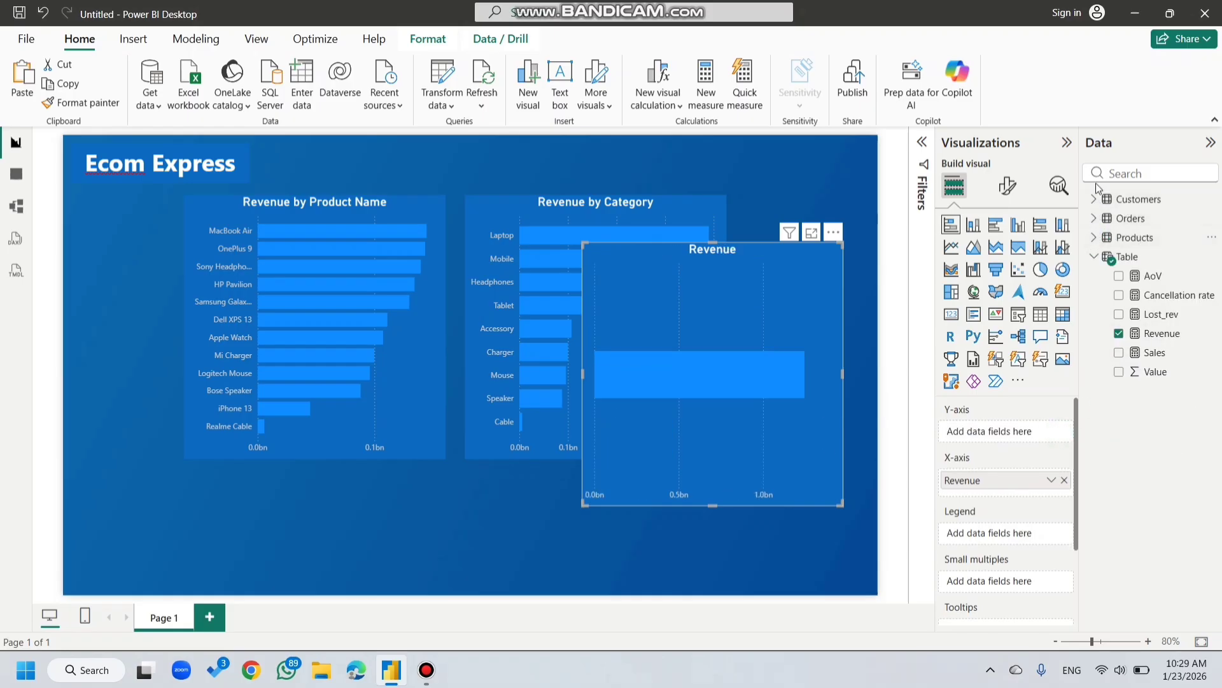
click(1094, 199)
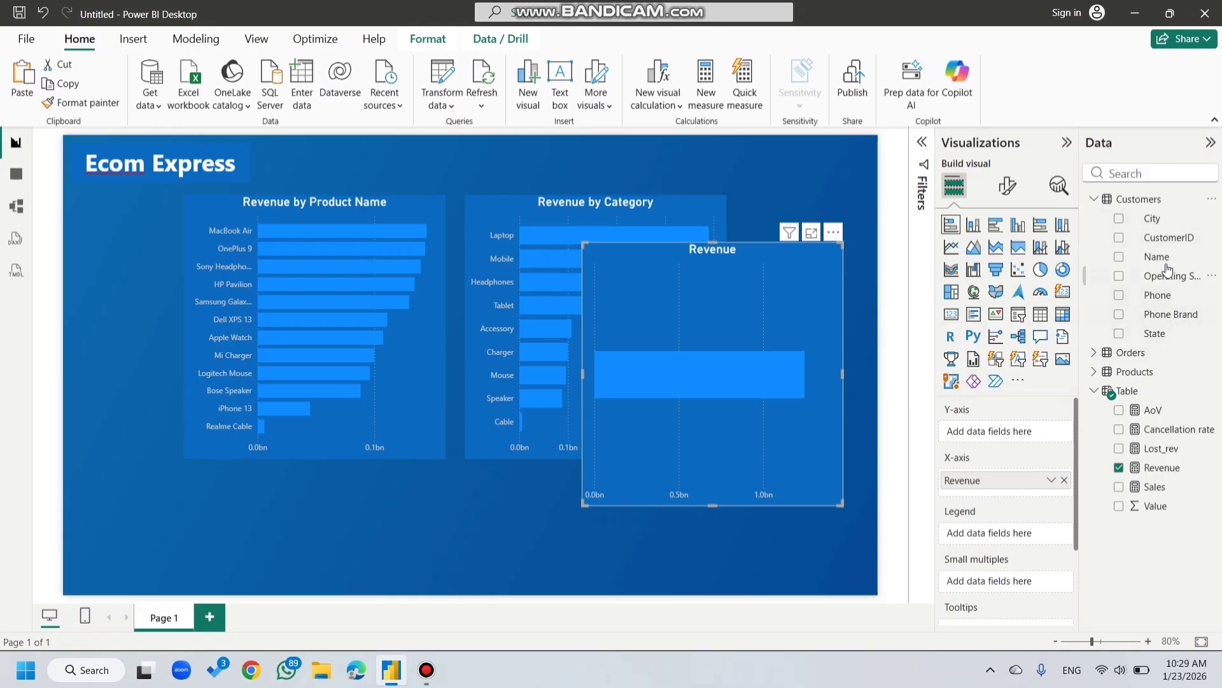
drag(1152, 219, 1018, 440)
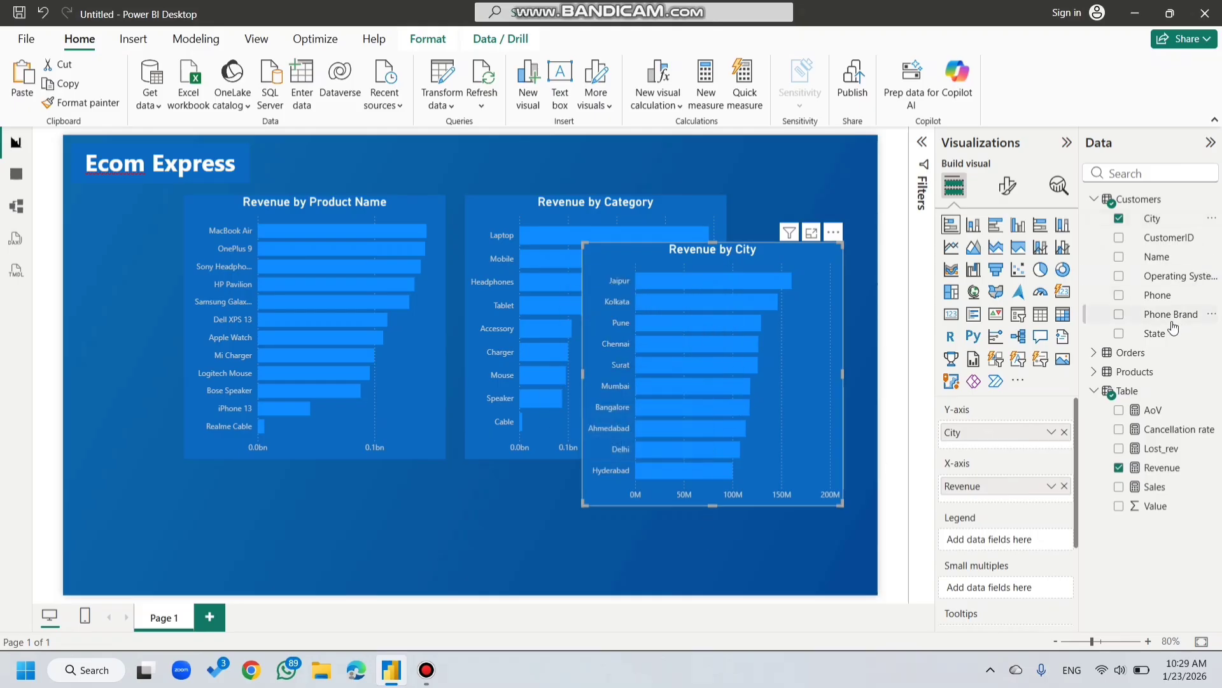
drag(1156, 333, 1005, 439)
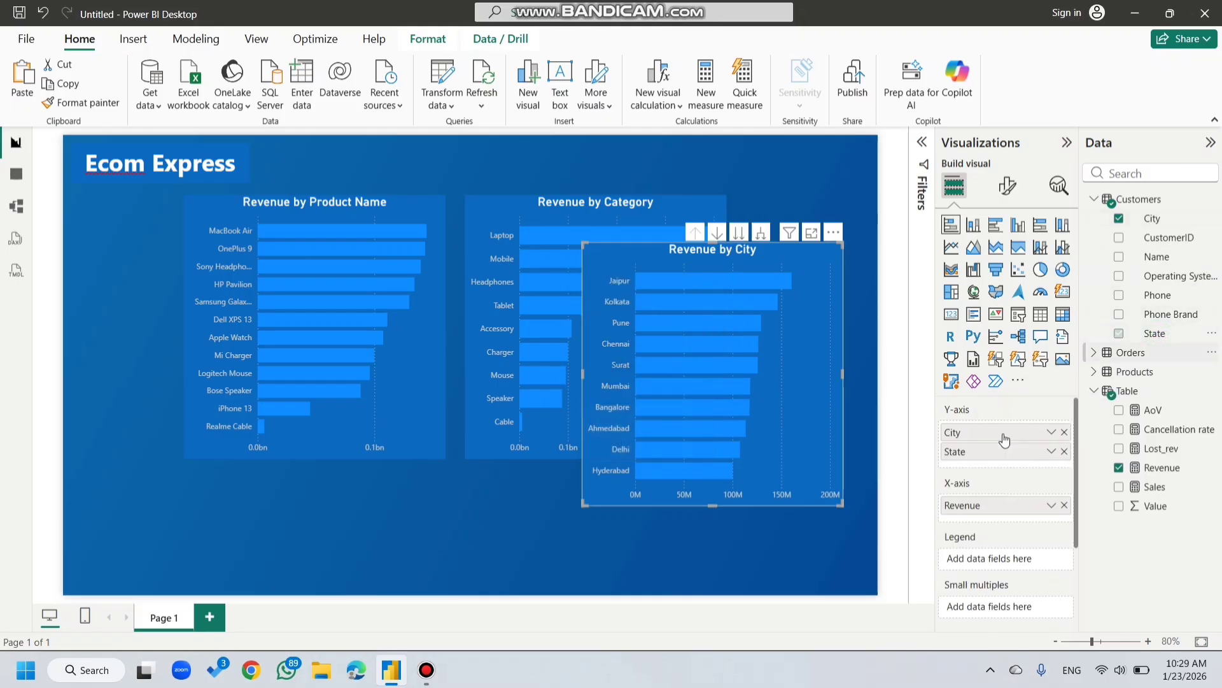
click(1065, 433)
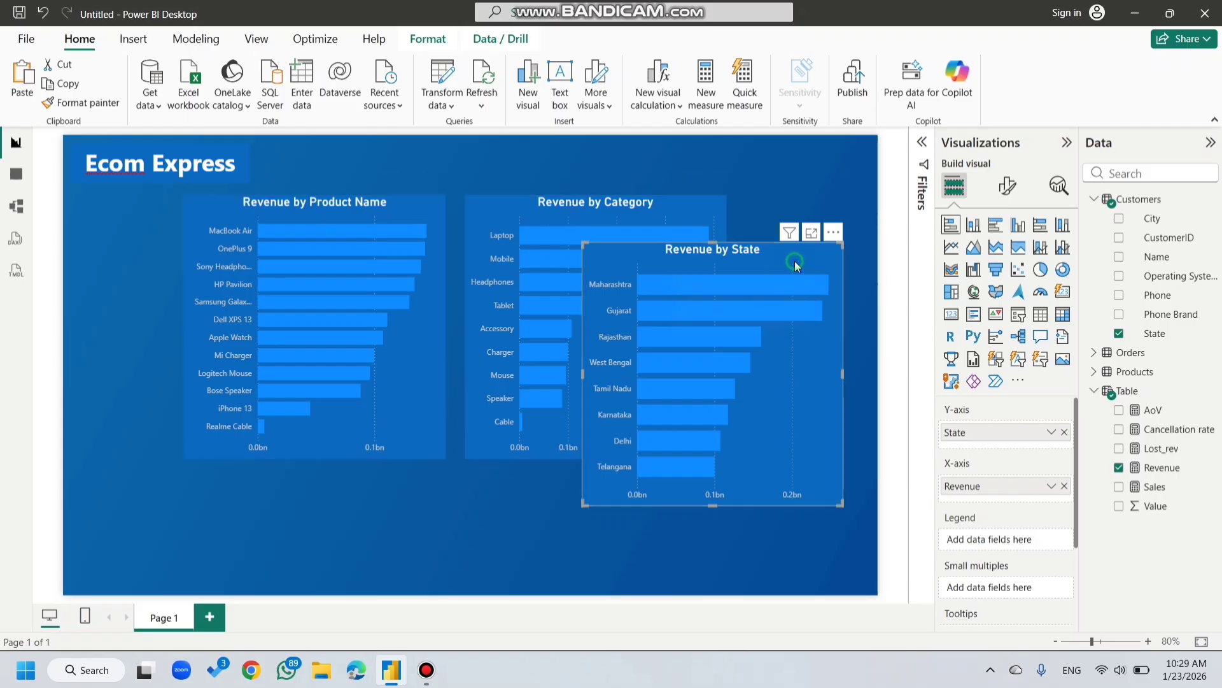
drag(794, 261, 811, 219)
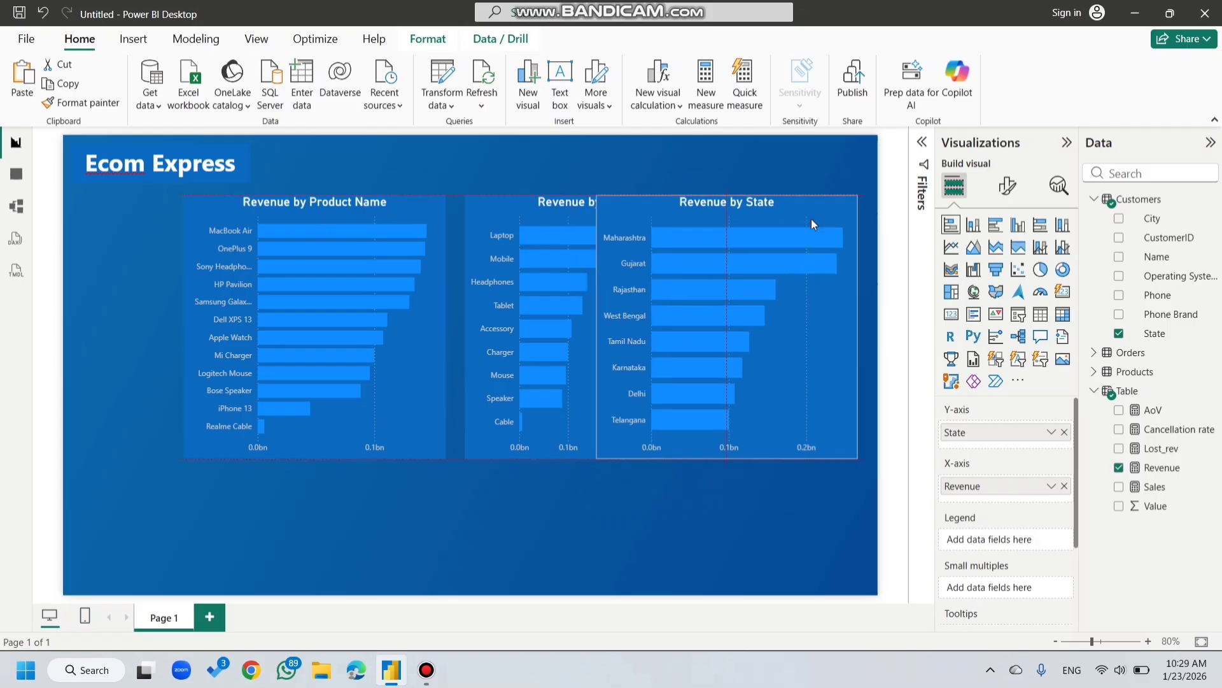
Step: Stretch the Revenue by Product Name chart down to near the page's bottom edge and make it narrower
click(444, 383)
drag(315, 458, 306, 489)
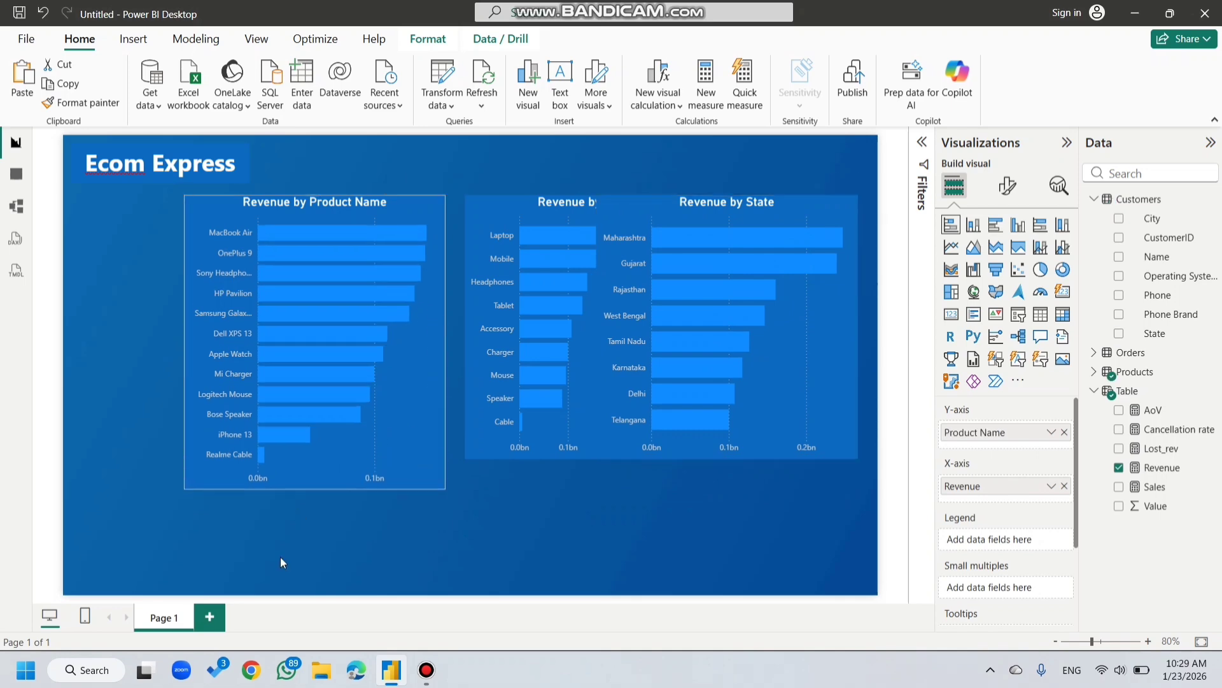
drag(281, 557, 250, 577)
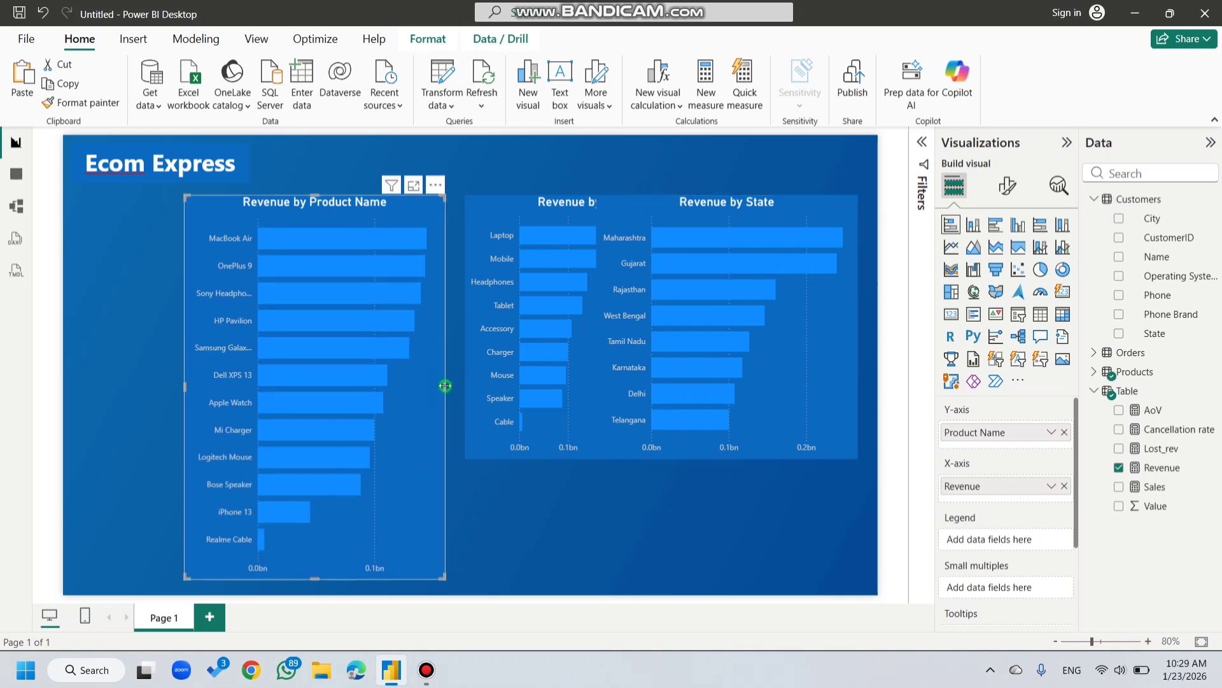
drag(445, 386, 412, 381)
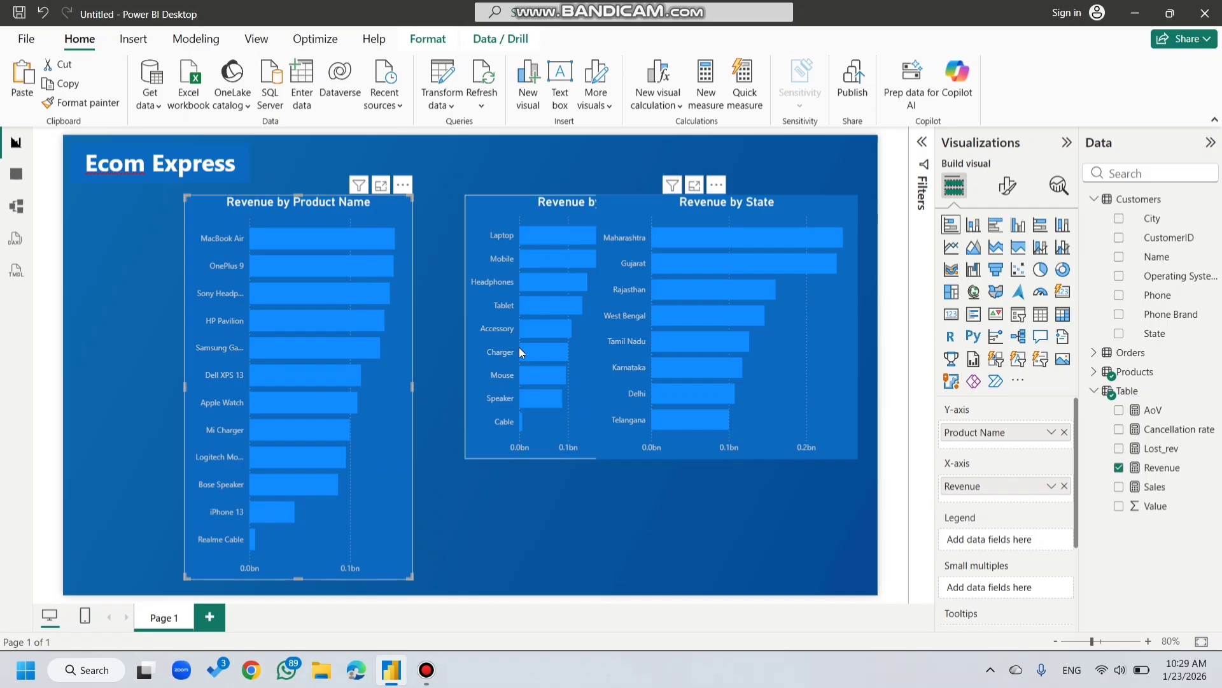
Step: Move the Revenue by Category chart closer to the Product Name chart and reduce its height and width
drag(520, 352, 483, 351)
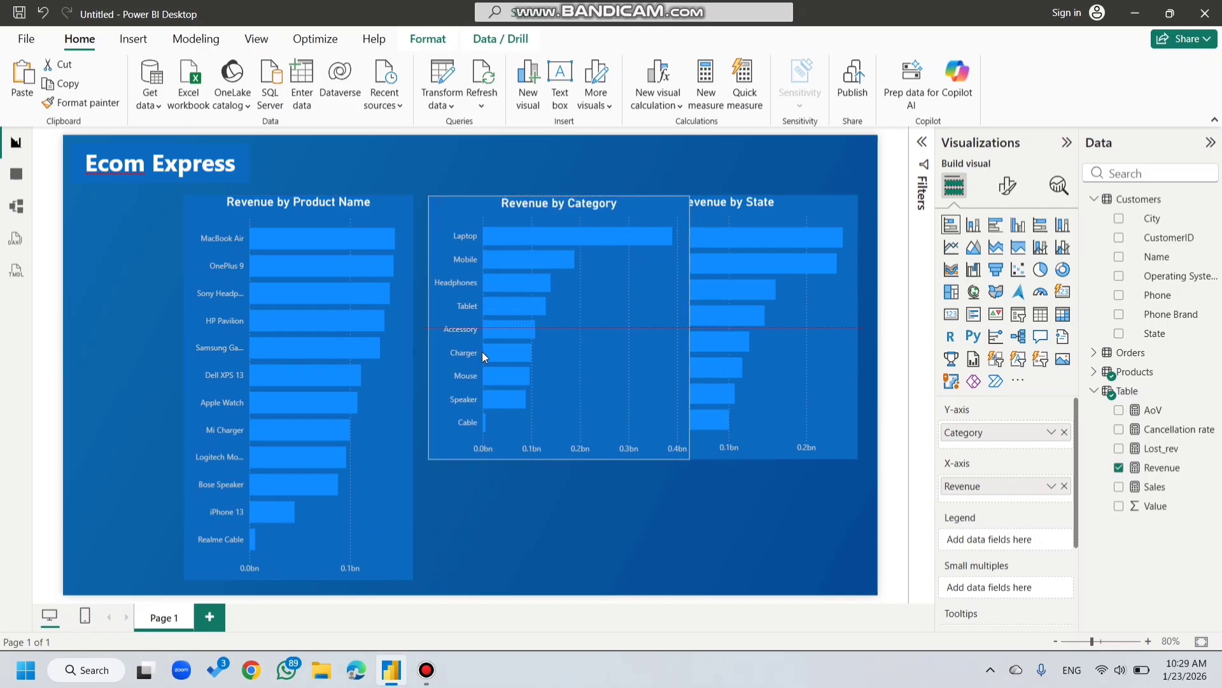
drag(558, 459, 538, 395)
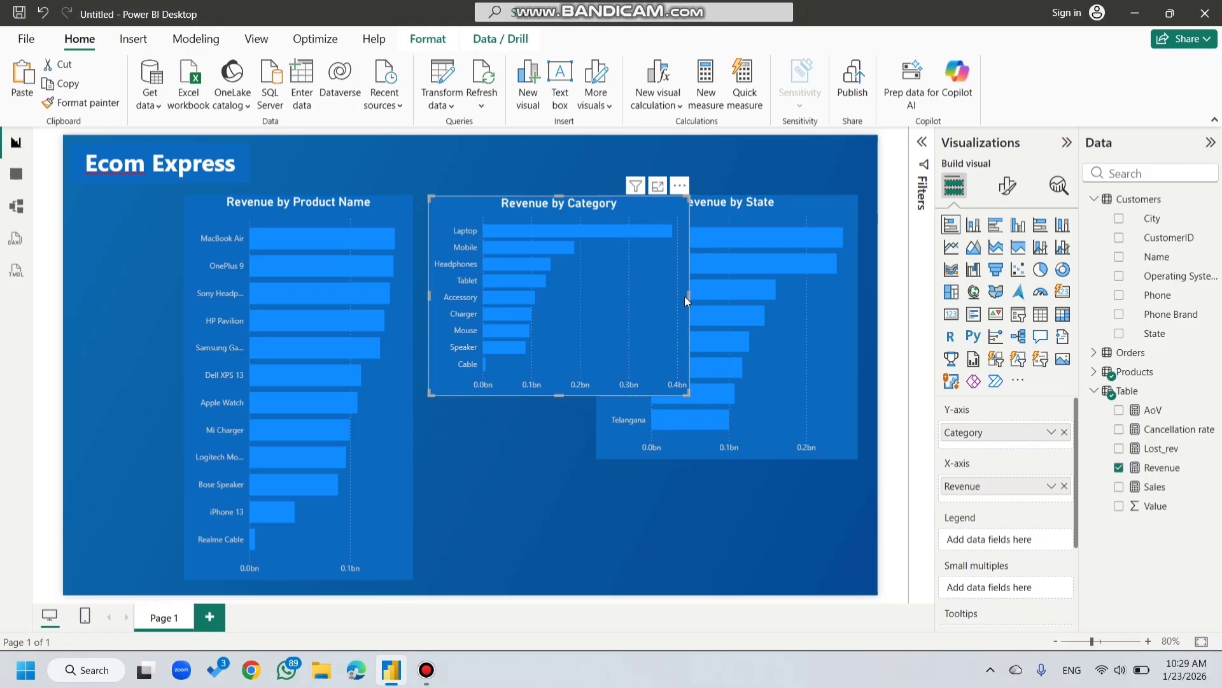
drag(677, 298, 603, 303)
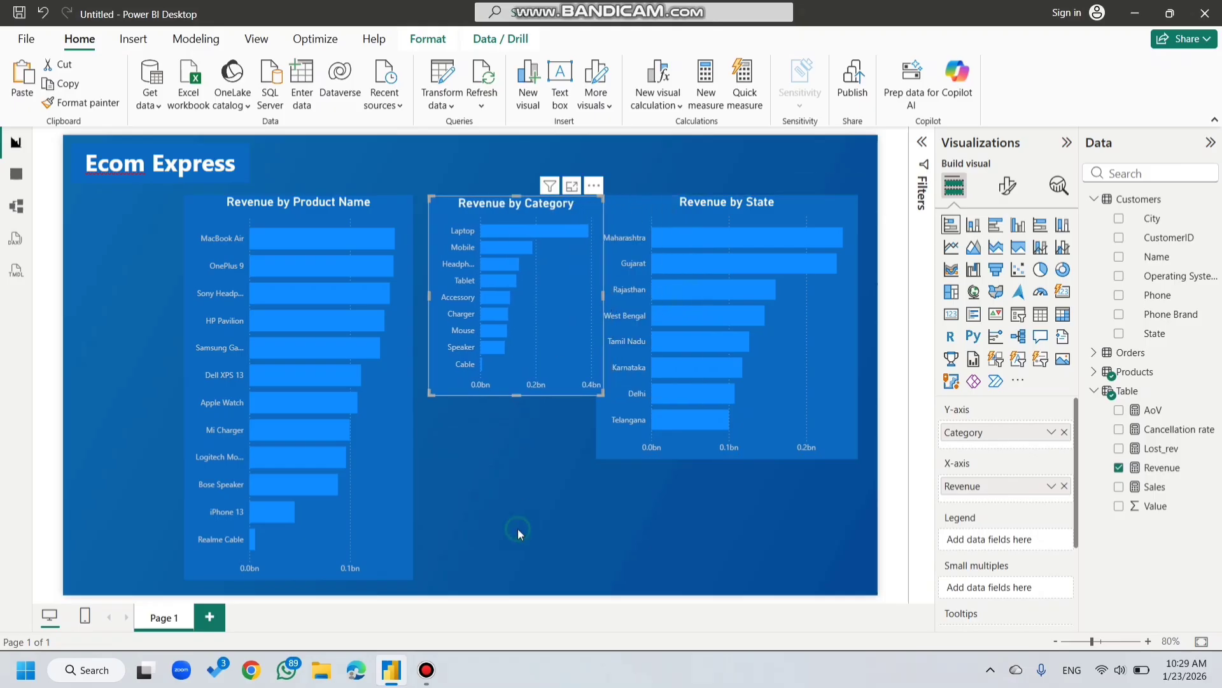
click(518, 528)
Step: Shrink the Revenue by State chart to match the Category chart's height and leave a gap between them
click(636, 438)
drag(602, 457, 631, 392)
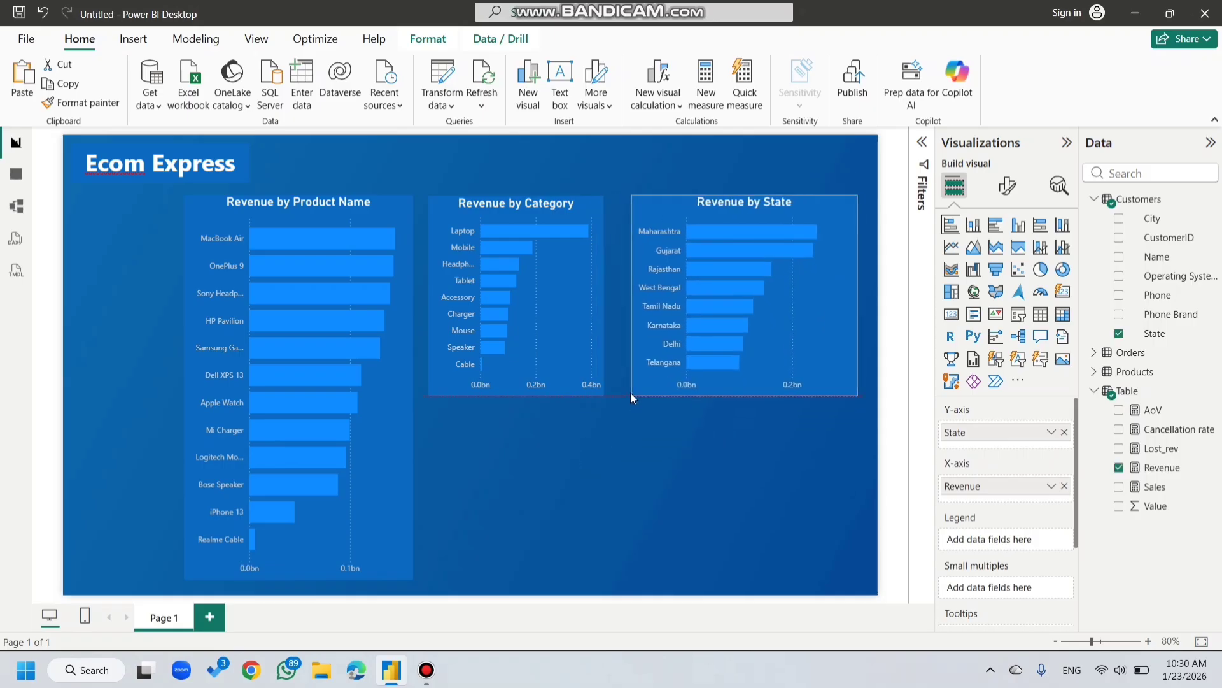
click(572, 452)
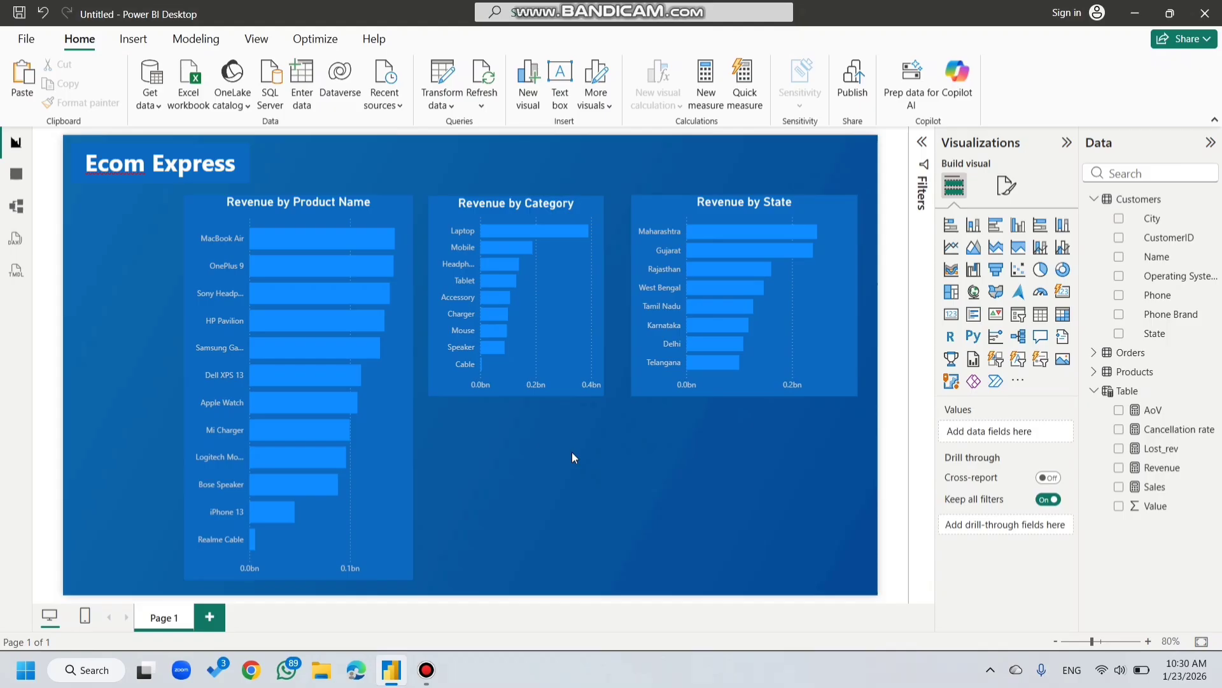
Step: Add a line chart to the page, move it to the right of the Product Name chart and widen it
click(955, 241)
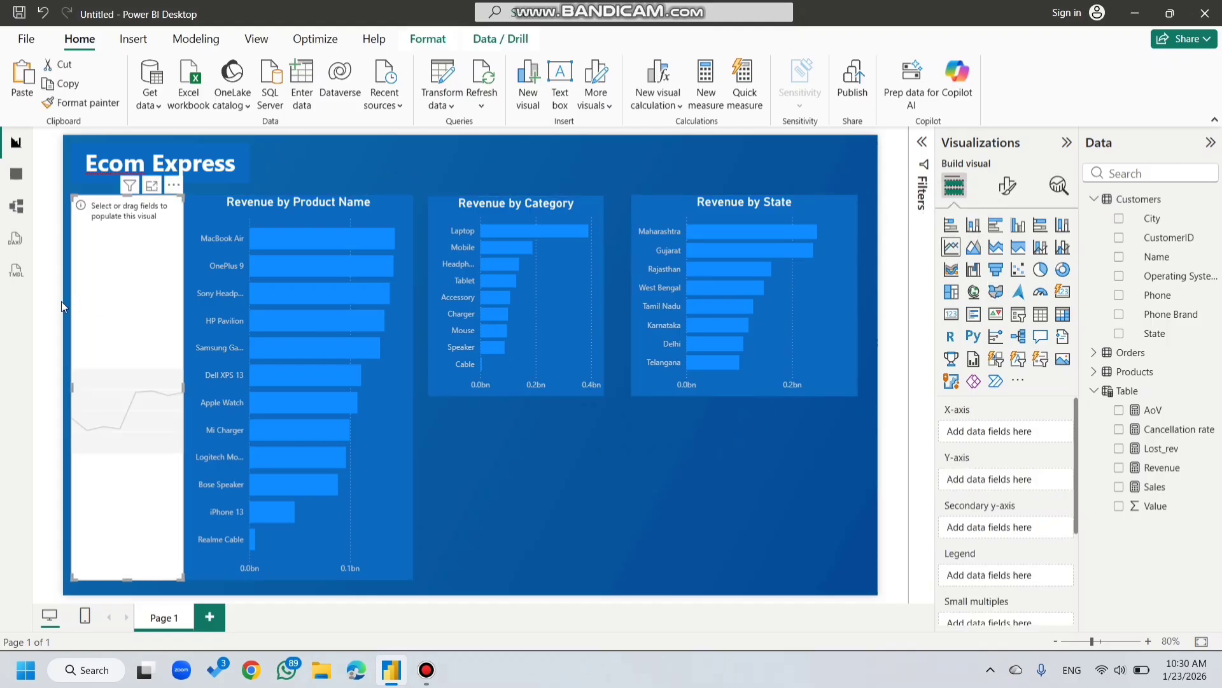
drag(135, 323, 520, 396)
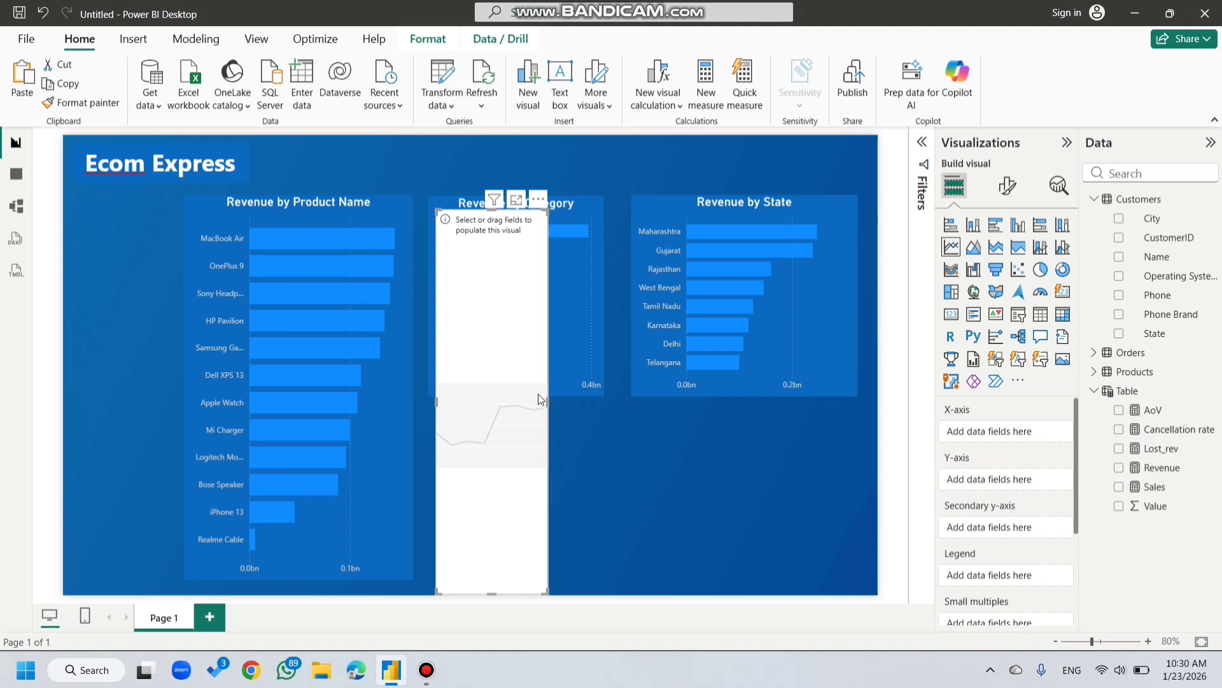
click(547, 402)
mouse_move(677, 403)
mouse_down()
mouse_move(766, 395)
mouse_move(682, 417)
mouse_up()
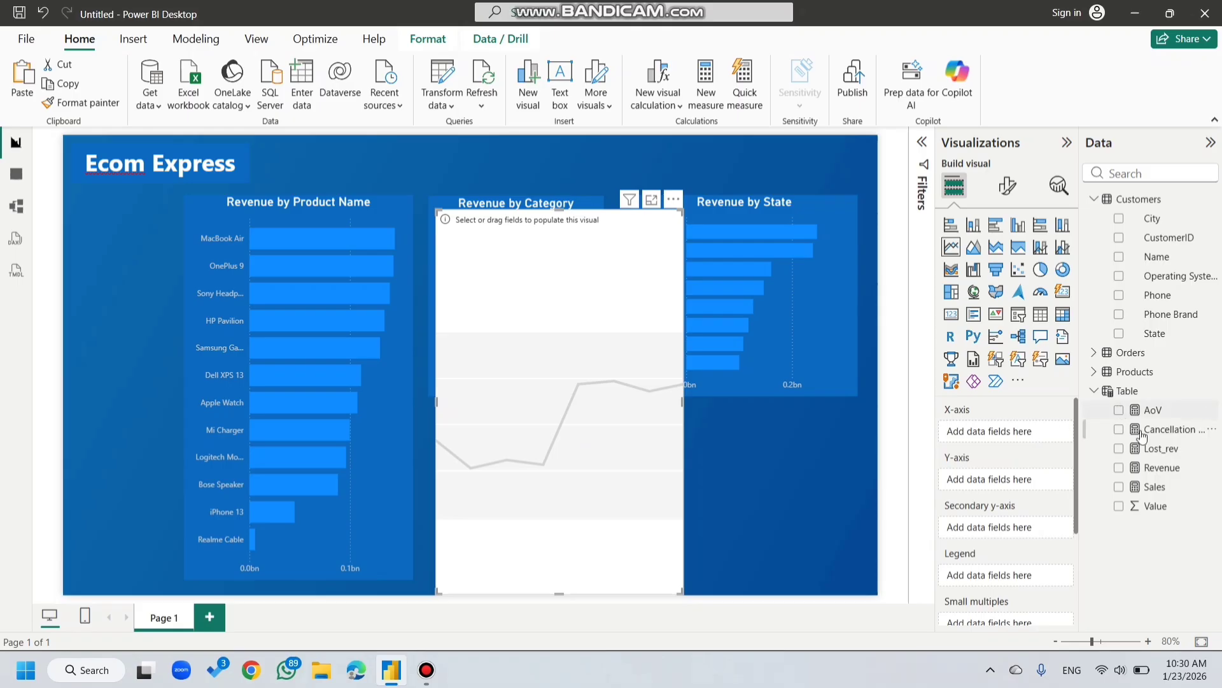
Step: Put Revenue on the line chart's Y-axis and the Orders table's date and time of purchase on its X-axis
drag(1170, 468, 1040, 442)
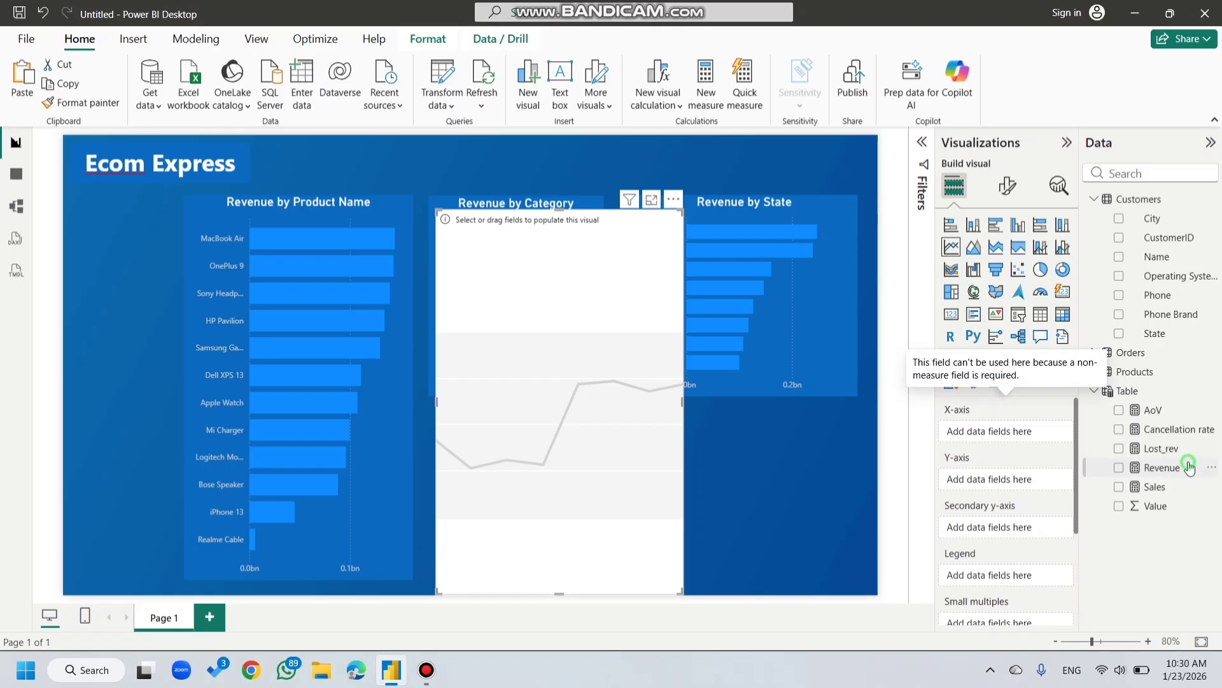
drag(1190, 468, 996, 433)
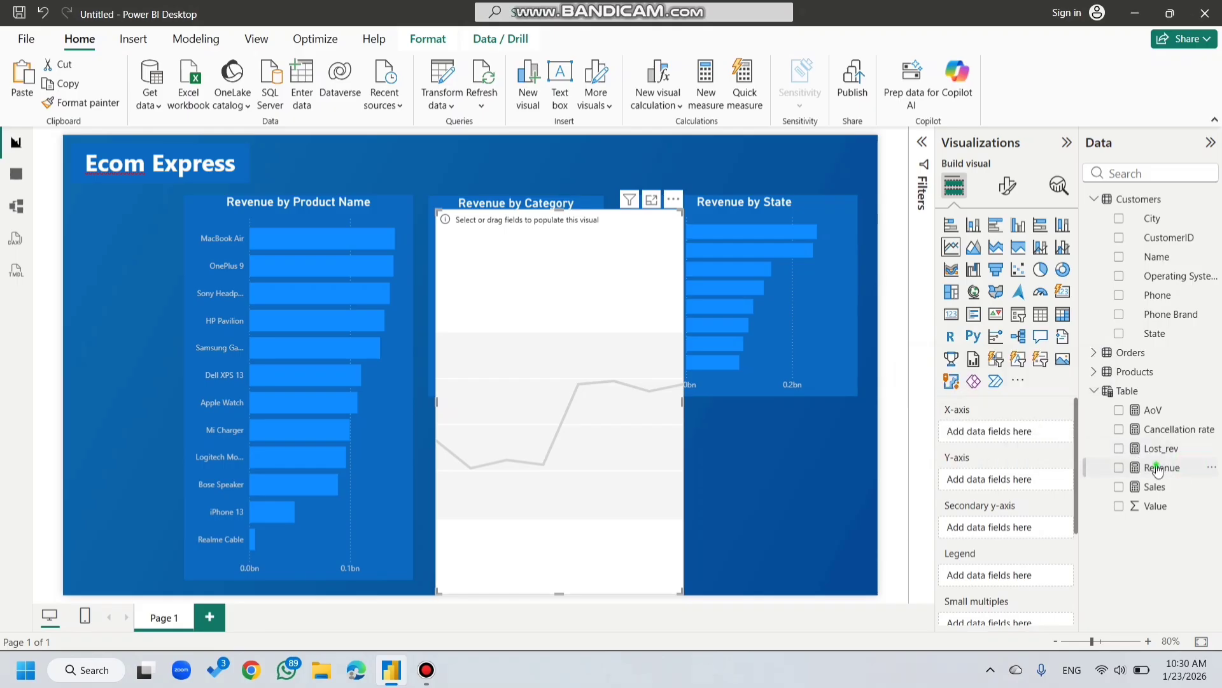
drag(1162, 468, 1035, 478)
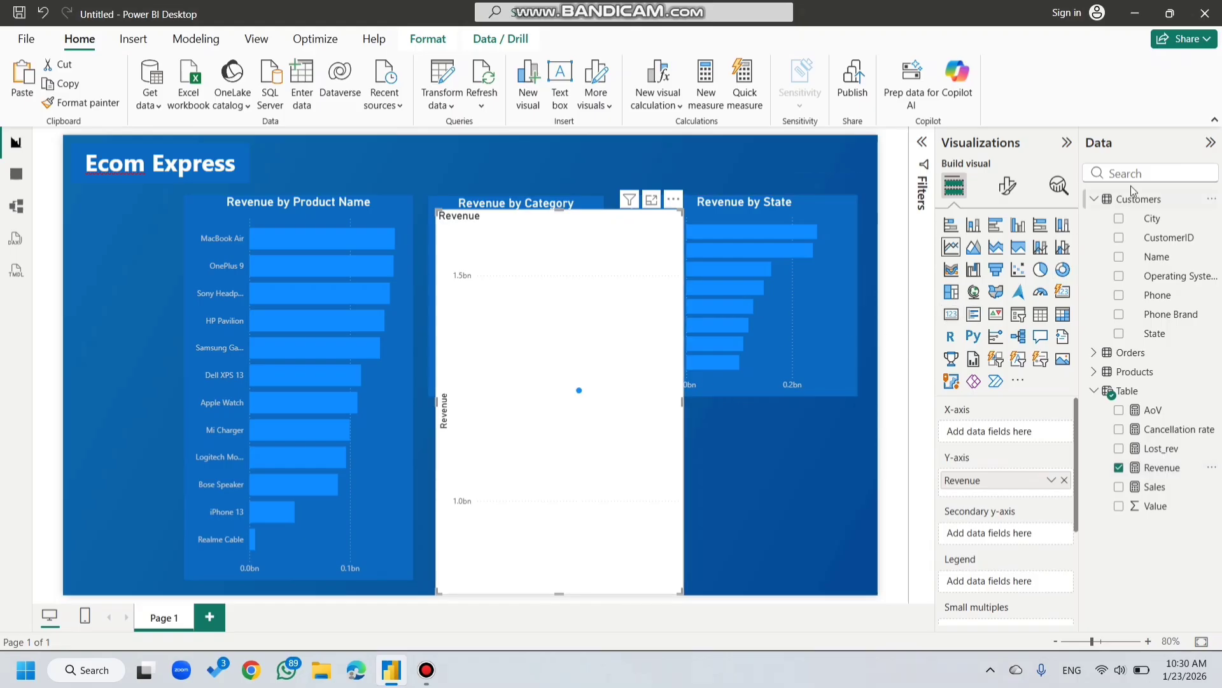
click(1096, 199)
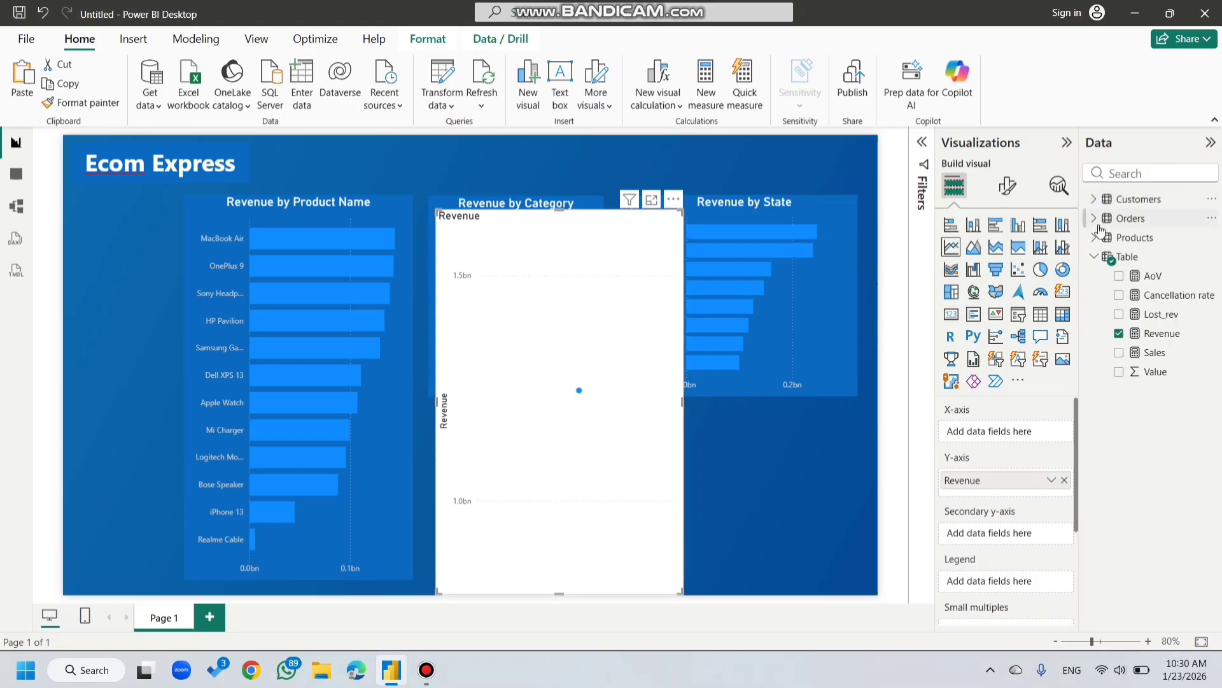
click(1095, 220)
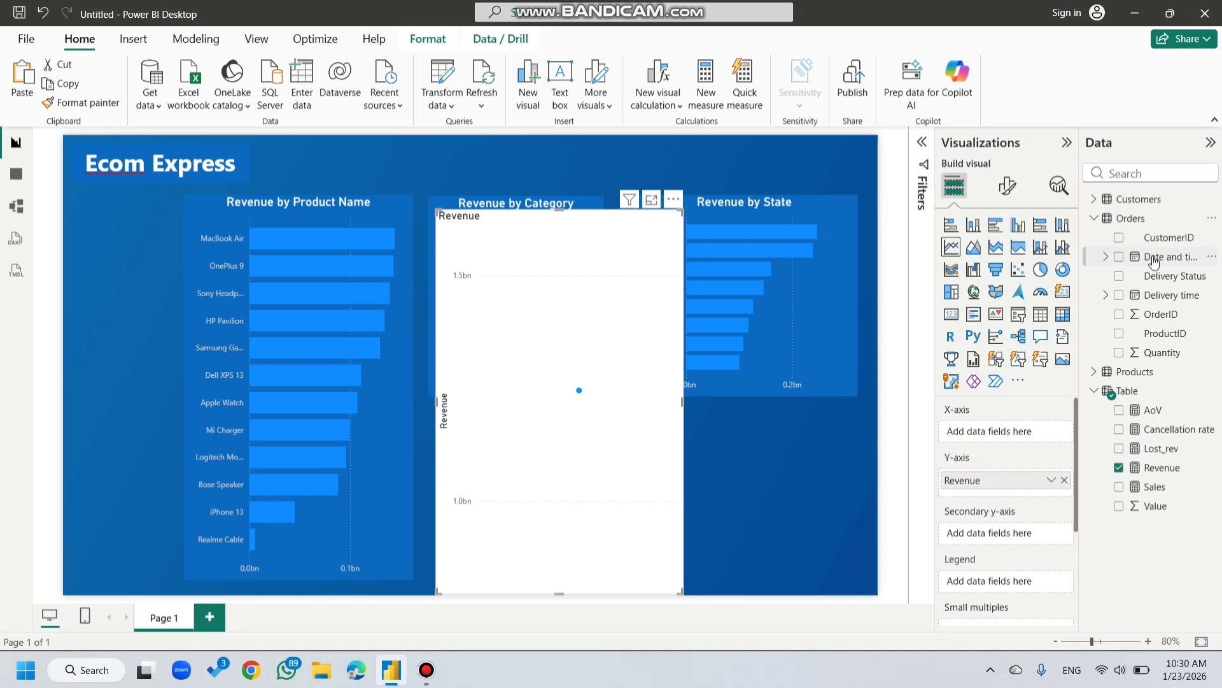
drag(1154, 261, 1013, 441)
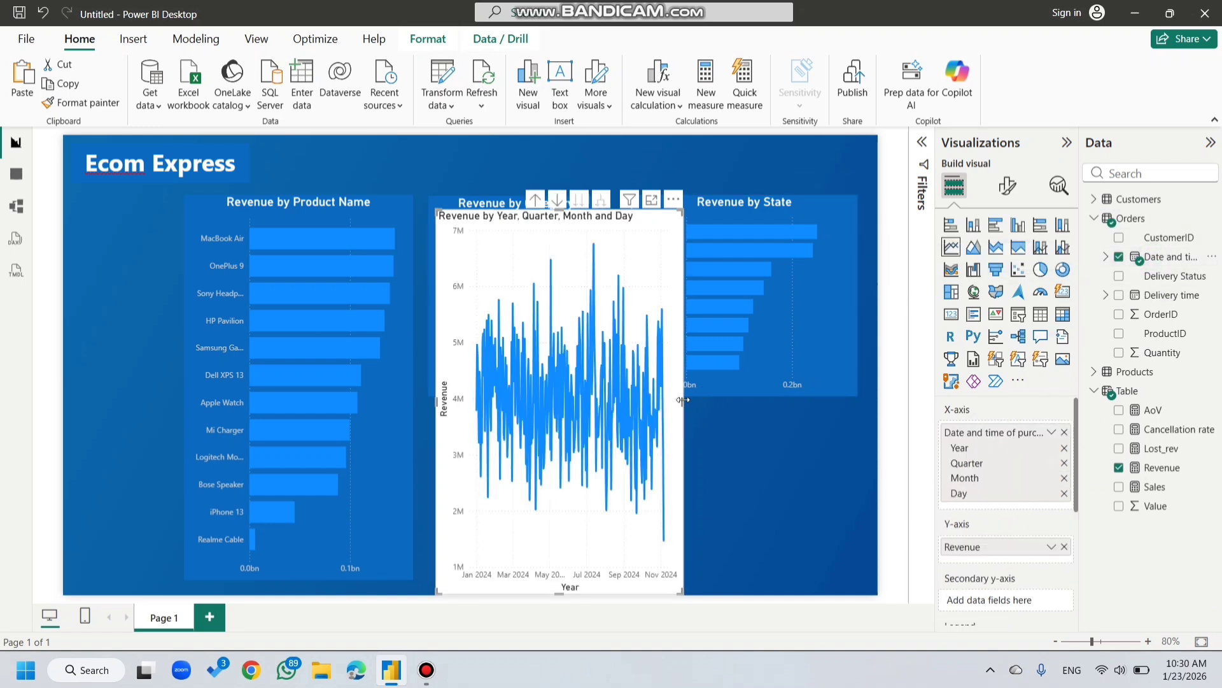
Step: Widen the line chart to the State chart's right edge and drill up to year and quarter, with drill-down mode on
drag(683, 400, 857, 395)
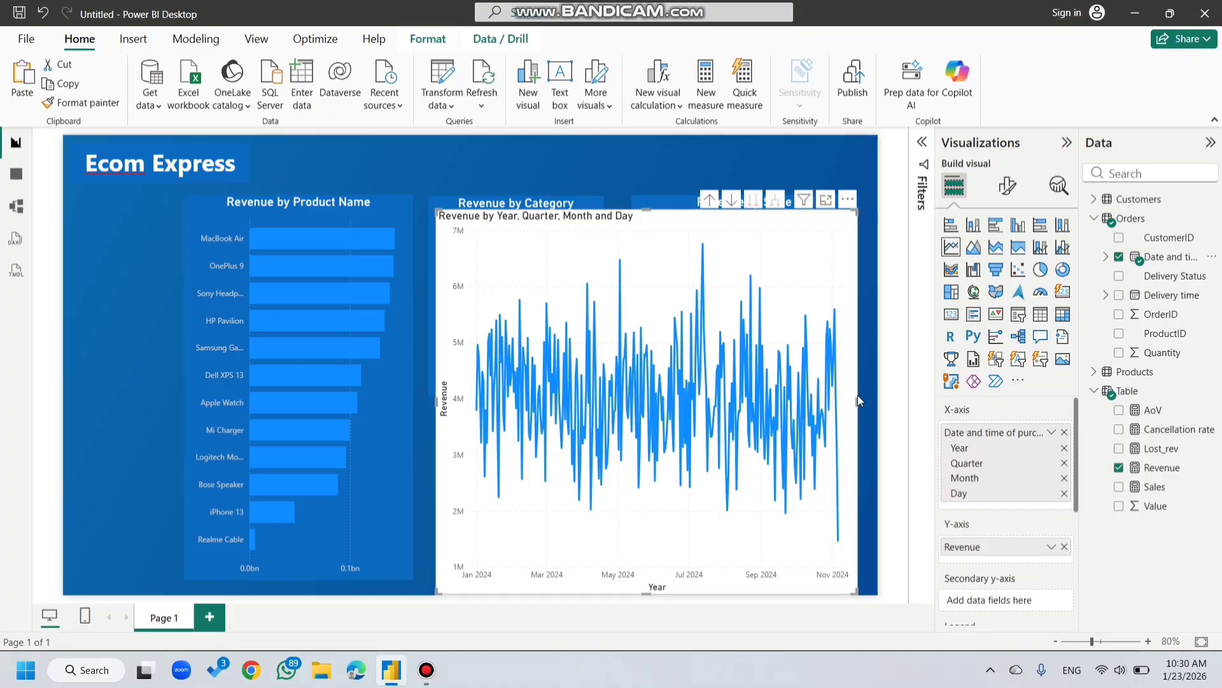
click(711, 200)
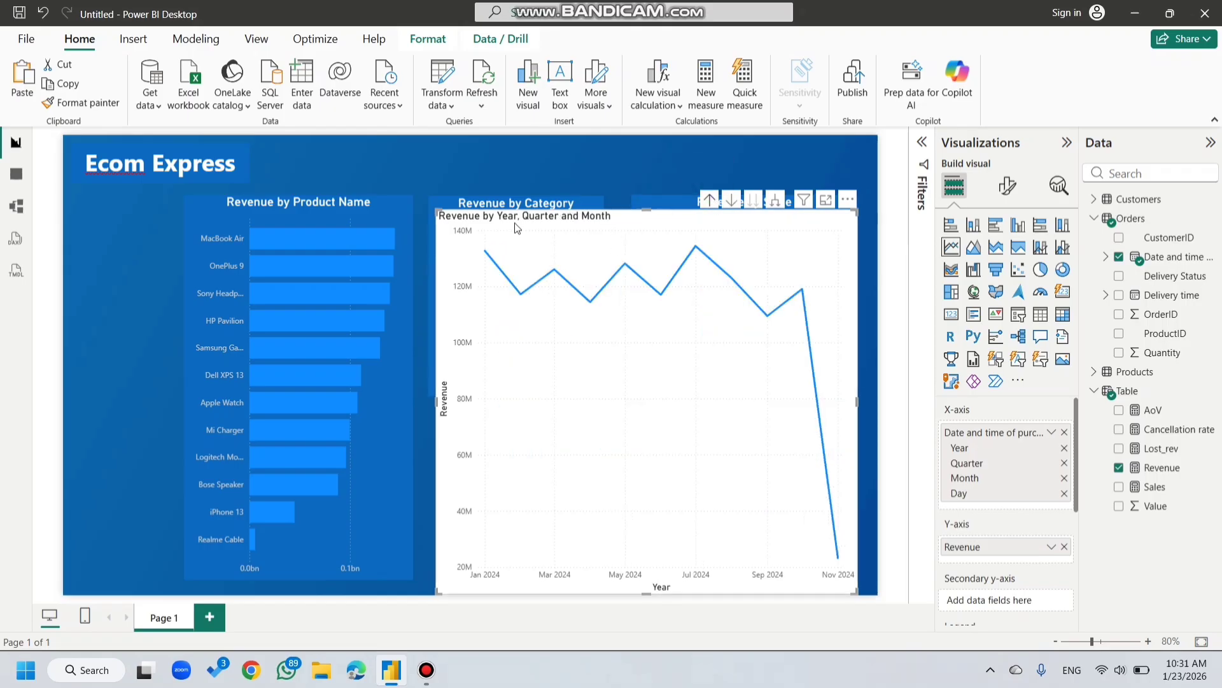
click(710, 201)
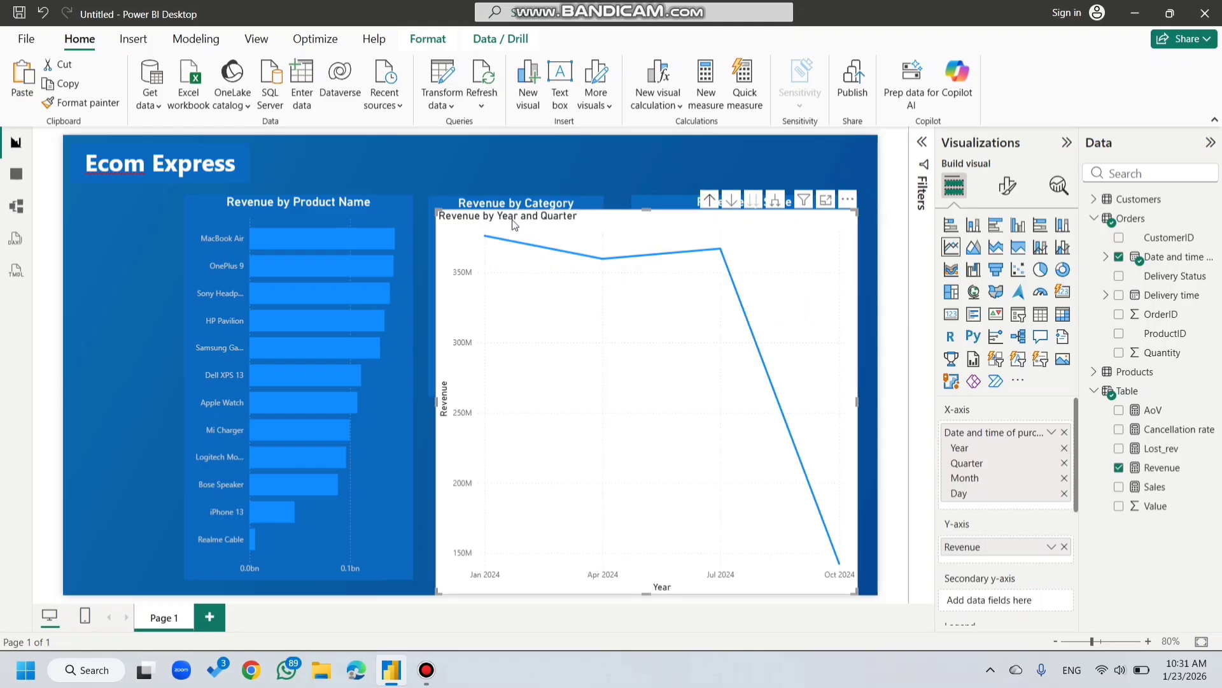
click(731, 201)
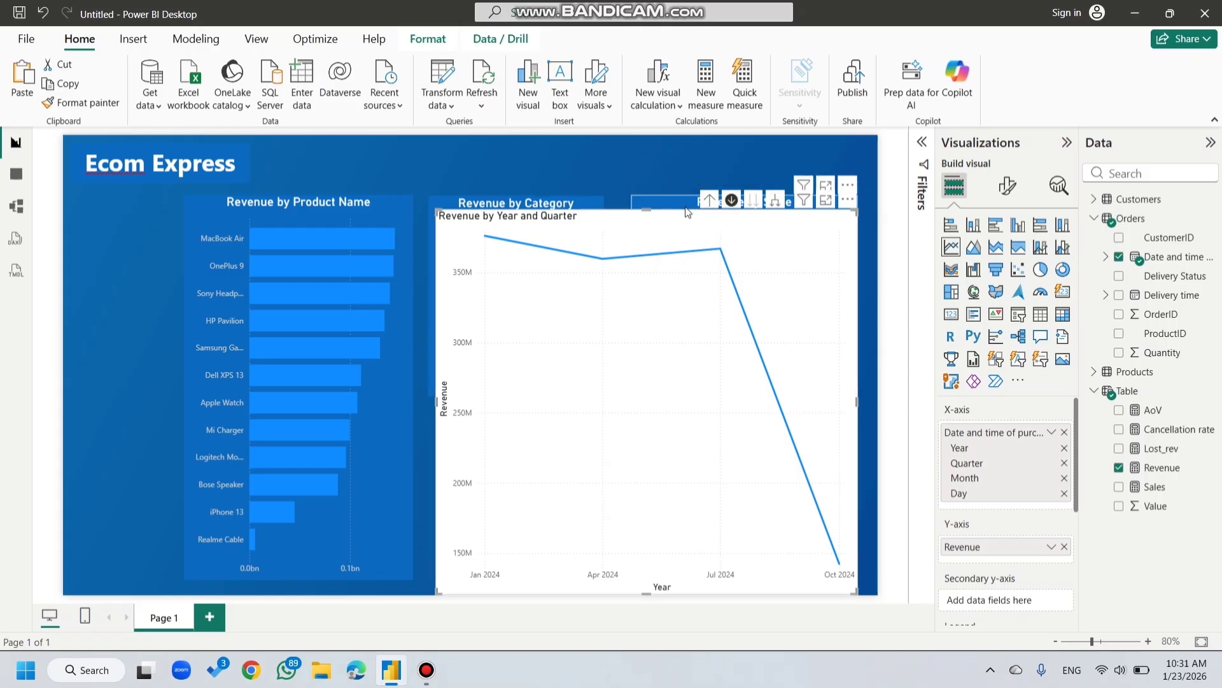
Step: Fit the line chart below the Category and State charts, aligning its lower edge with the Product Name chart and its left edge with Category
drag(649, 209, 641, 411)
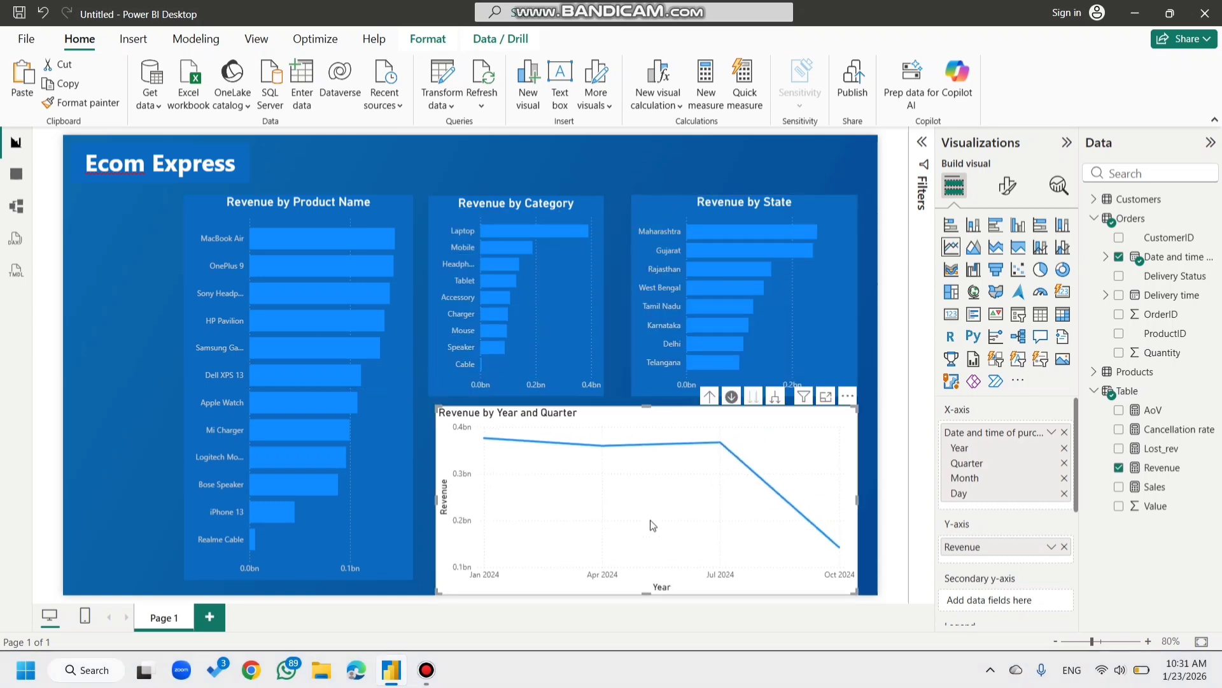
drag(655, 594, 636, 578)
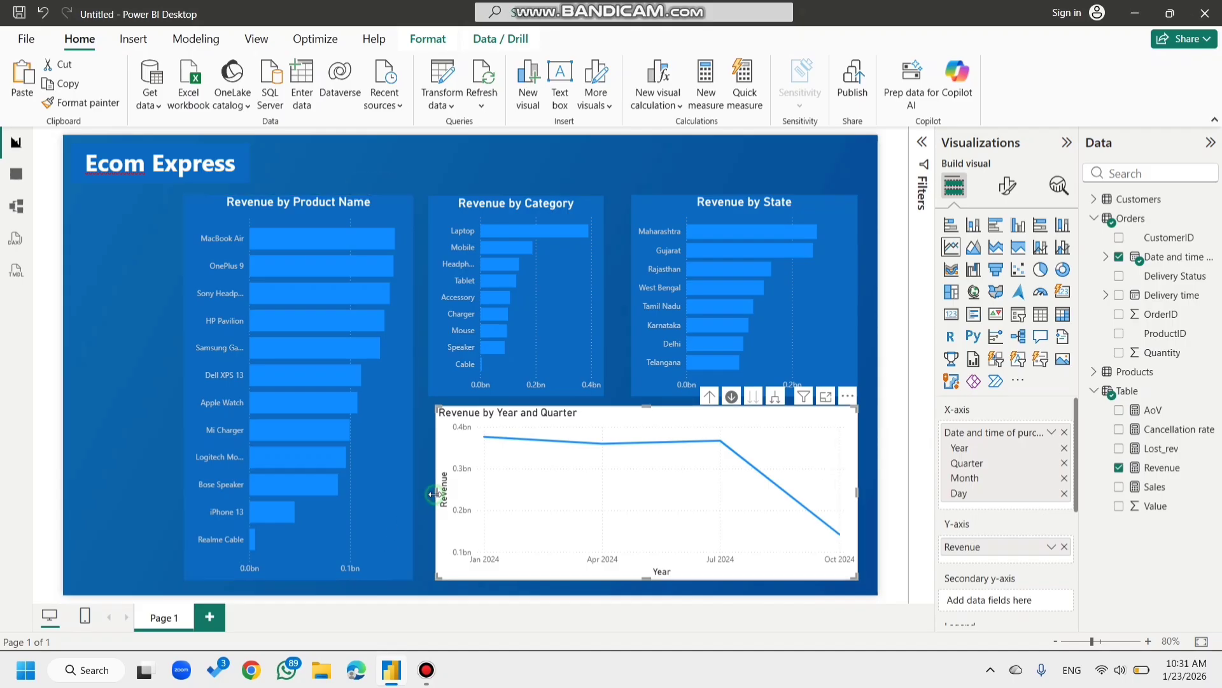
drag(433, 493, 428, 493)
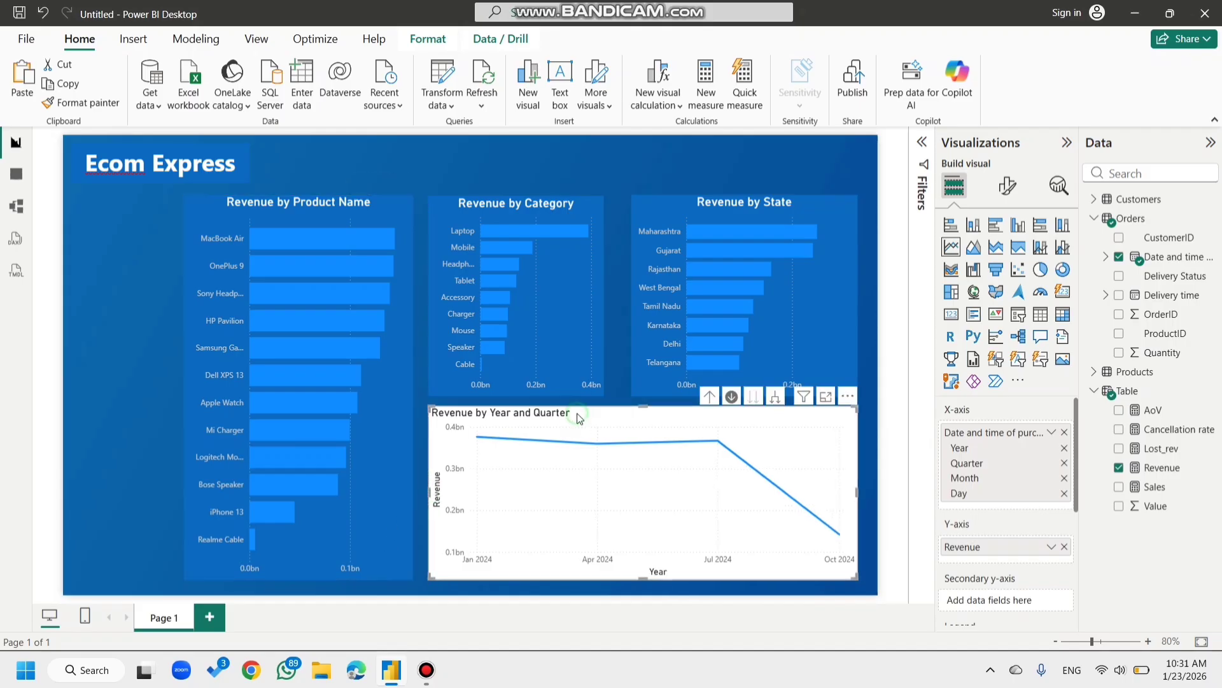
Step: Format the line chart's title with white text, centred alignment and font size 16
click(1008, 186)
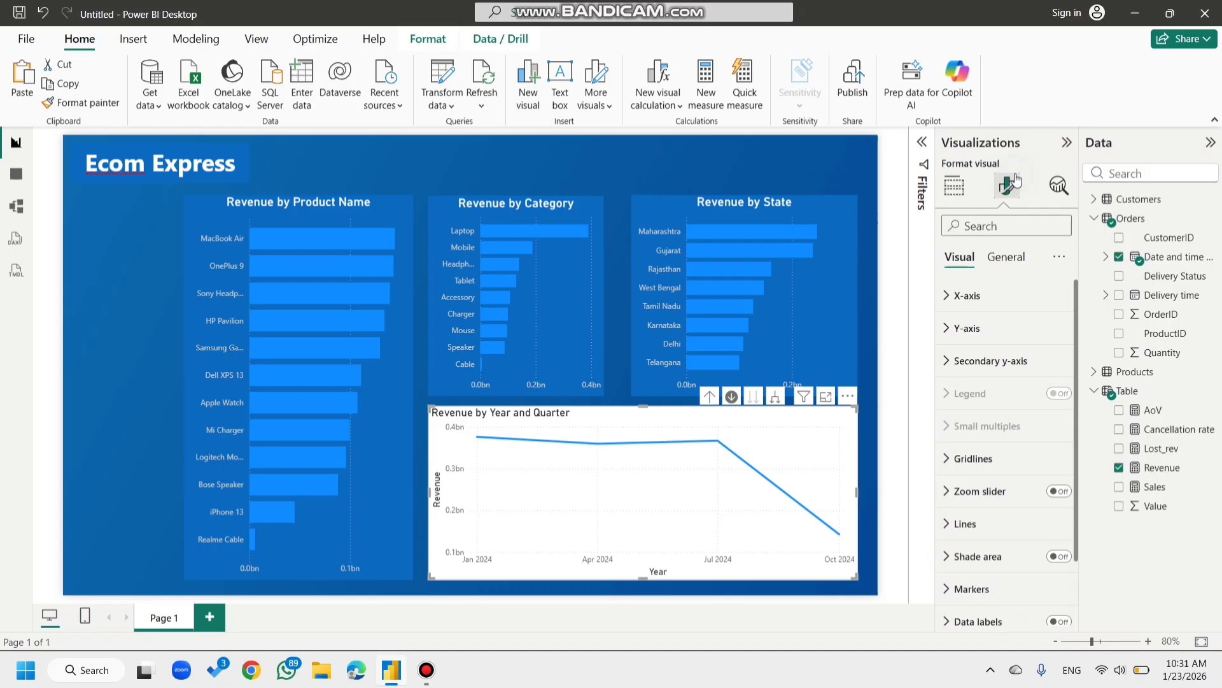
click(1008, 249)
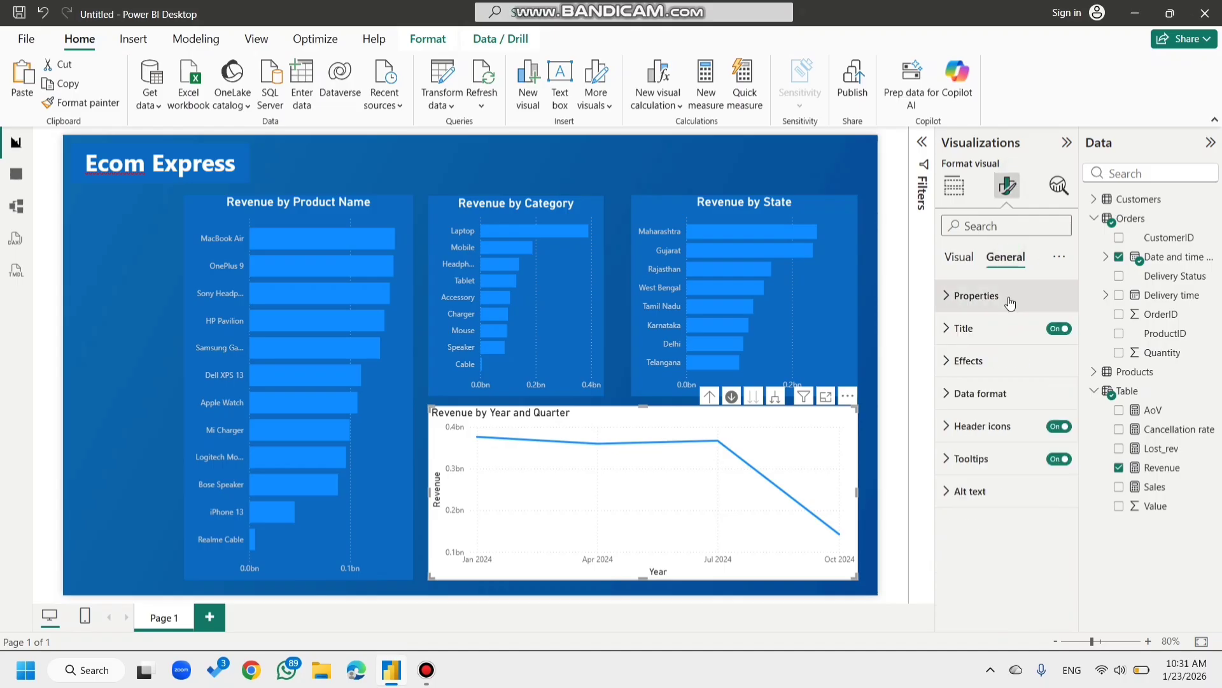
click(992, 361)
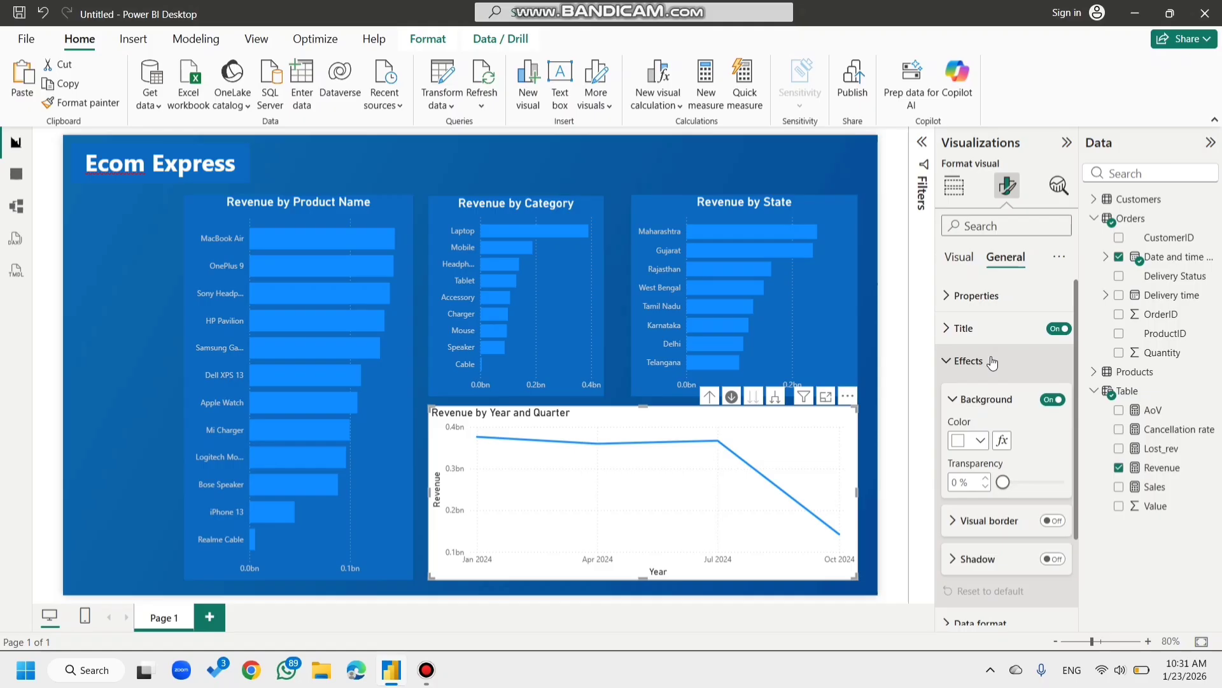
click(985, 328)
scroll(992, 524, down, 1)
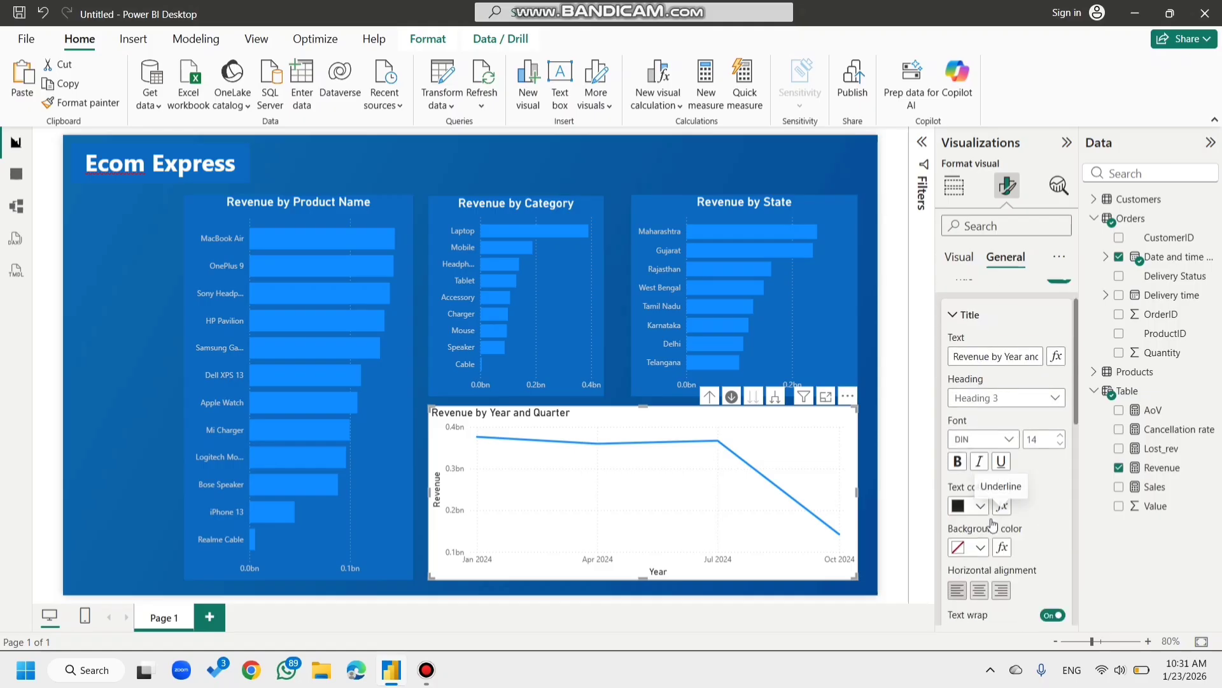
scroll(992, 523, down, 2)
click(981, 406)
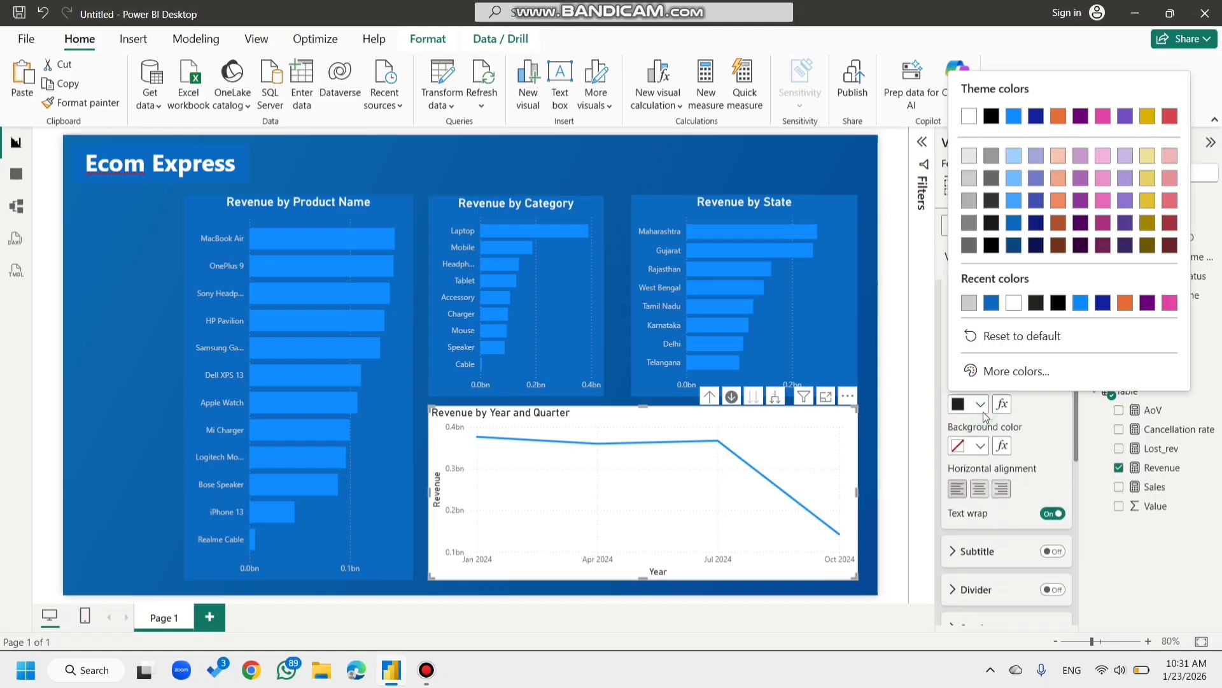
click(1015, 304)
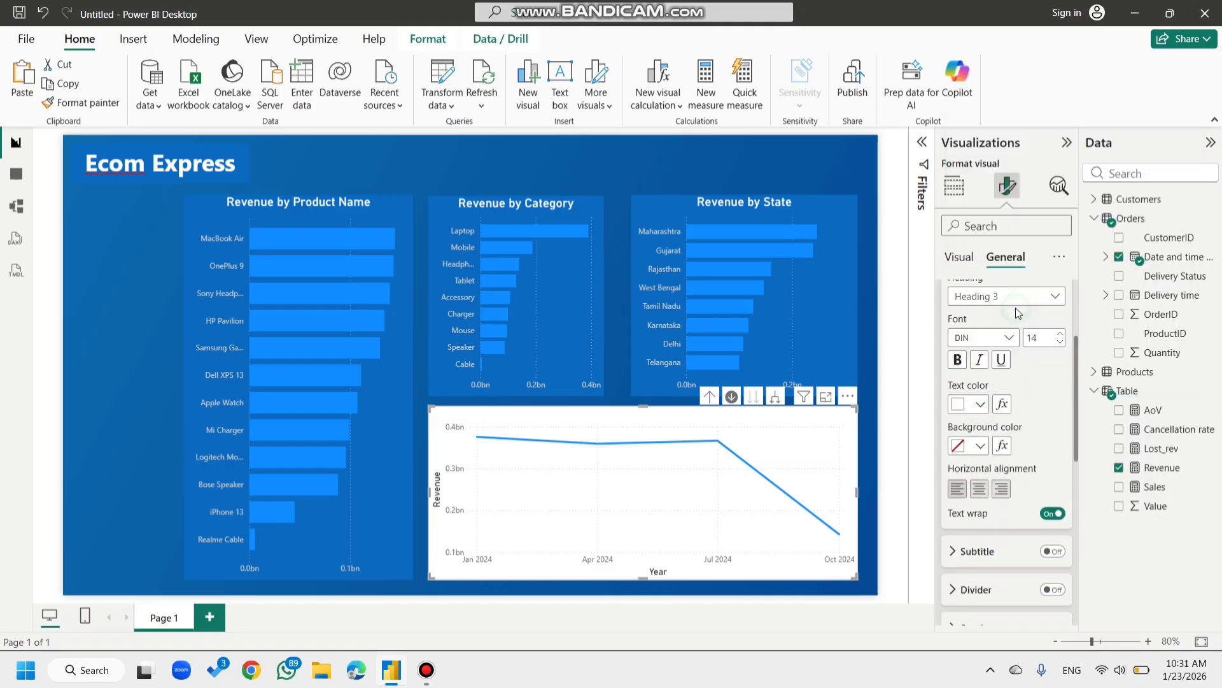
click(979, 488)
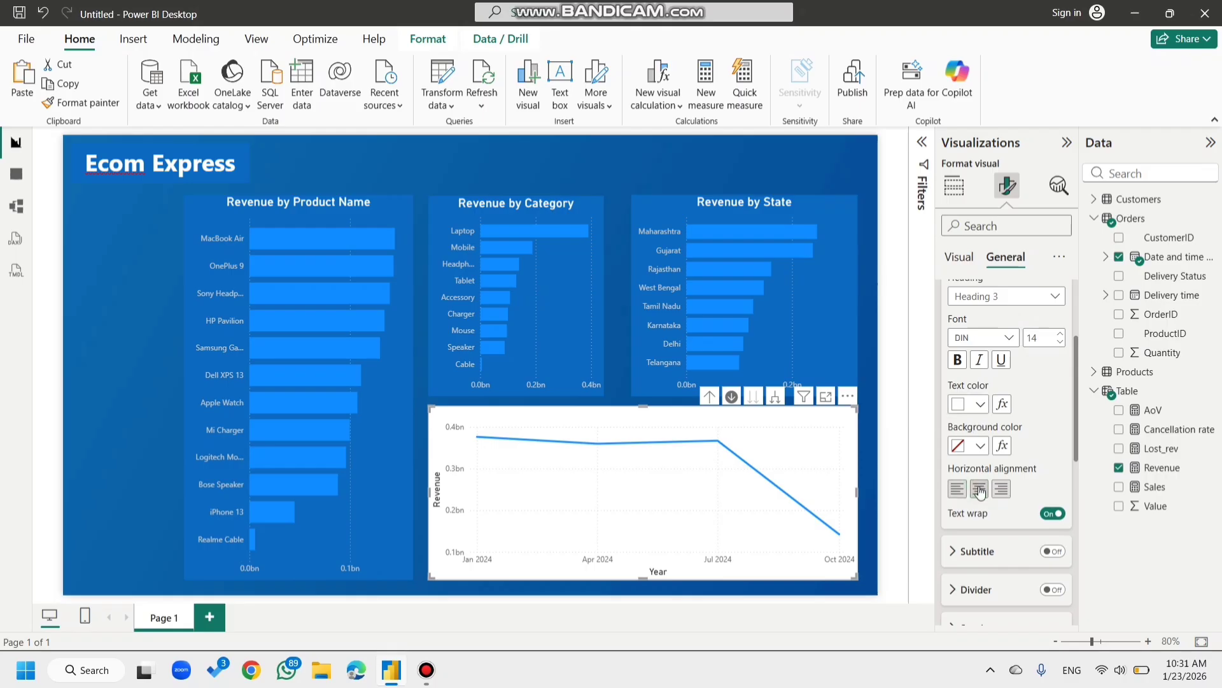
click(1057, 337)
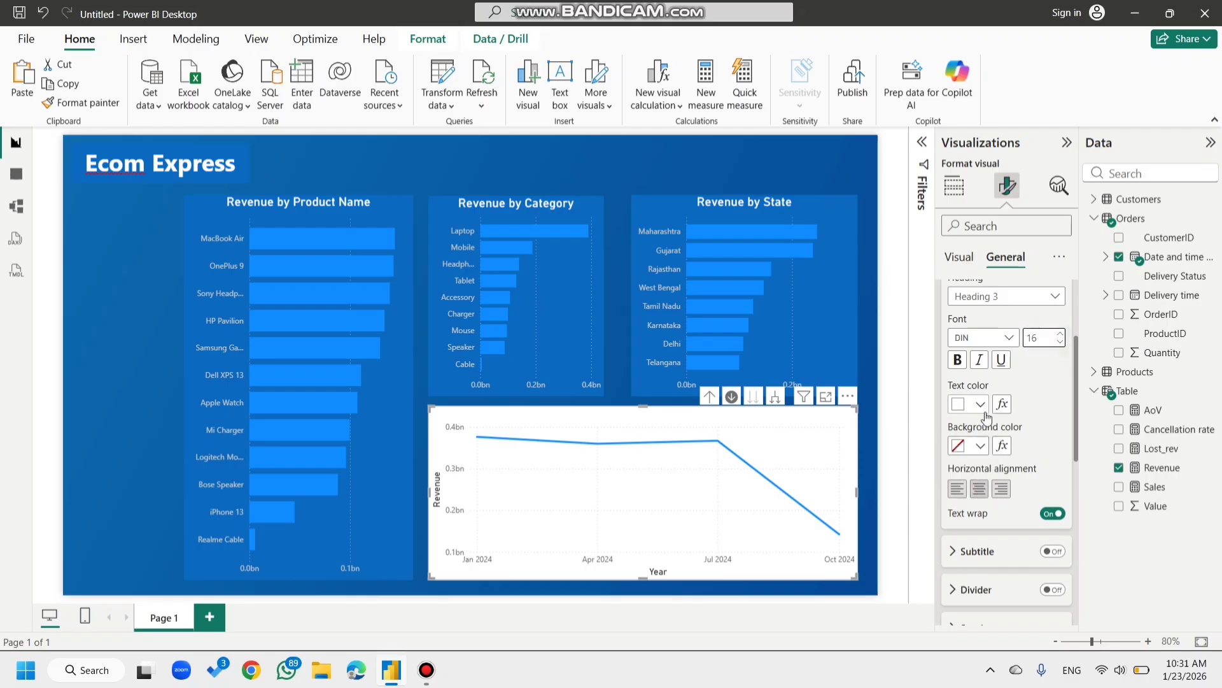
Step: Set the line chart's background to the same recent blue used behind the bar charts
scroll(989, 325, up, 3)
click(972, 329)
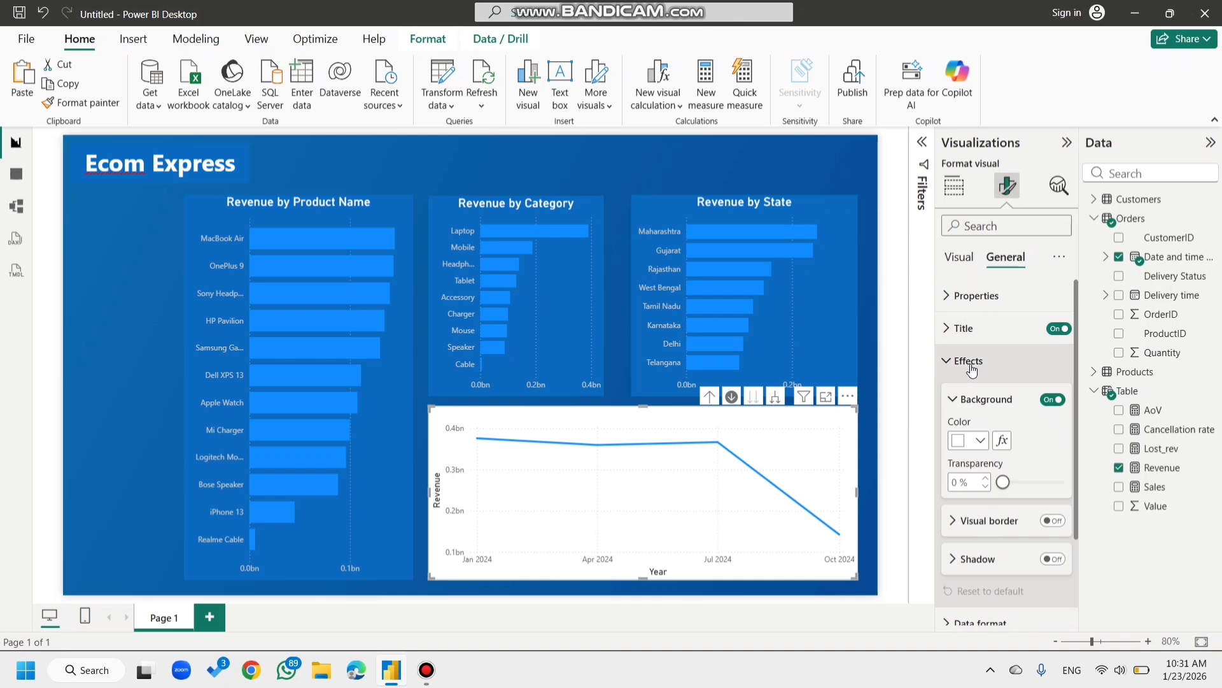
click(978, 442)
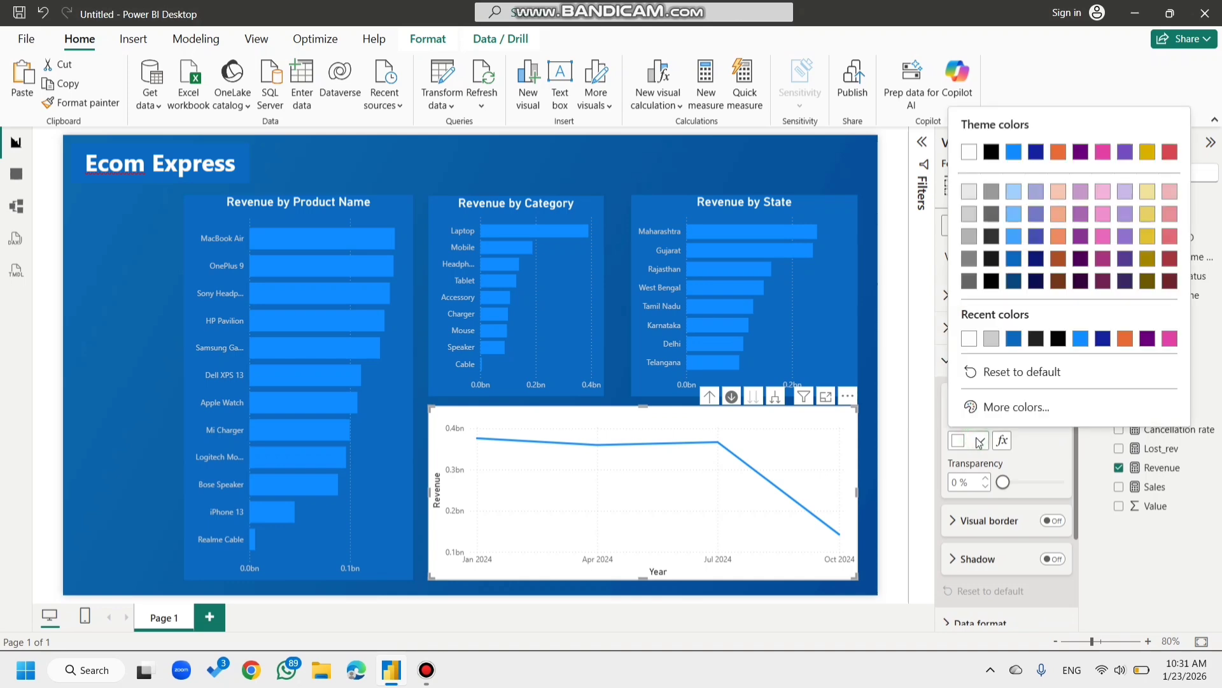
click(1016, 342)
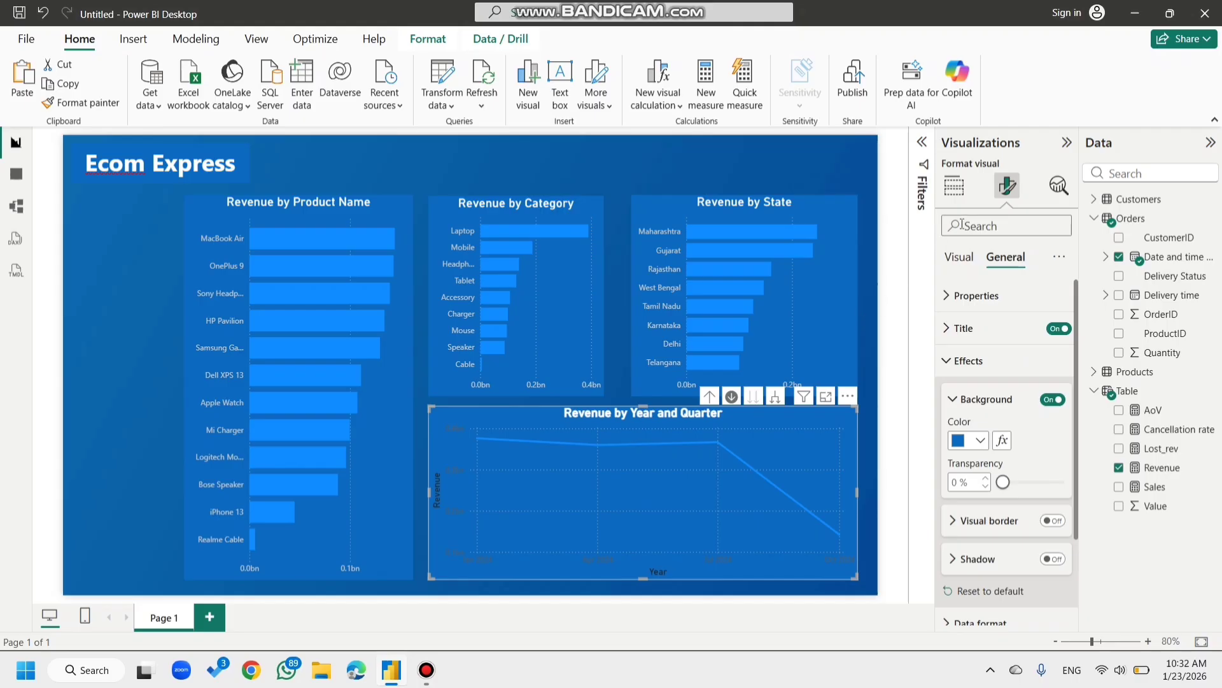
Step: Change the colour of the line chart's X-axis values to light grey
click(957, 199)
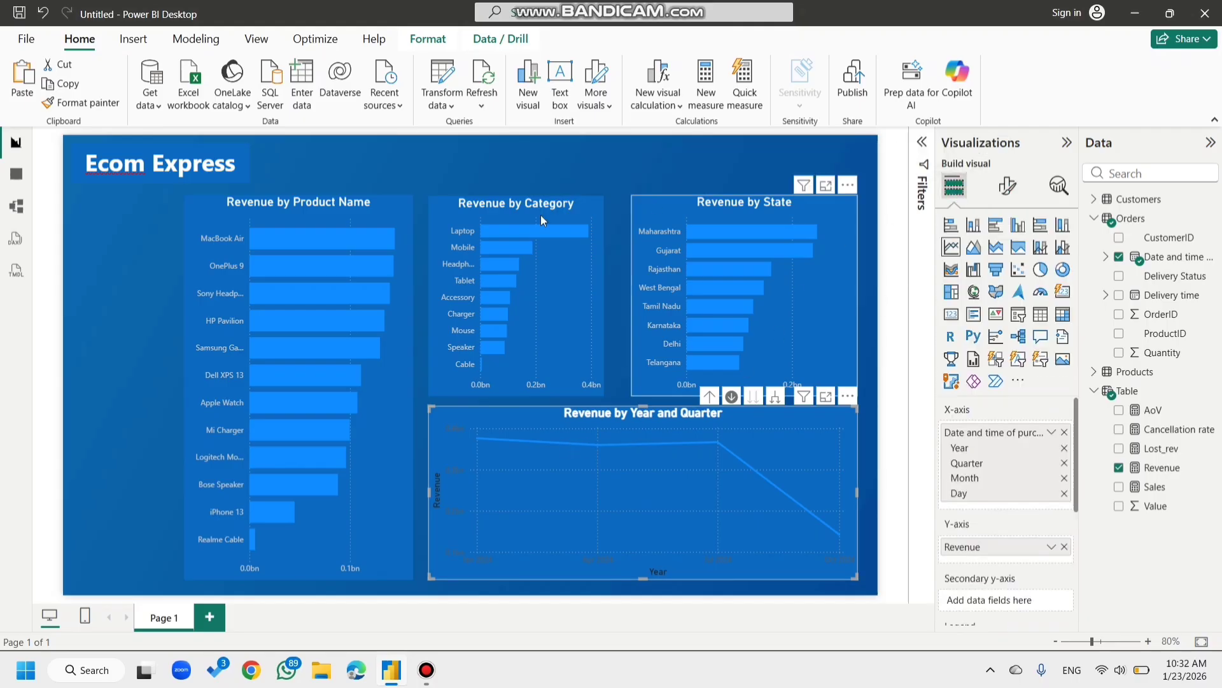
click(1008, 185)
click(988, 301)
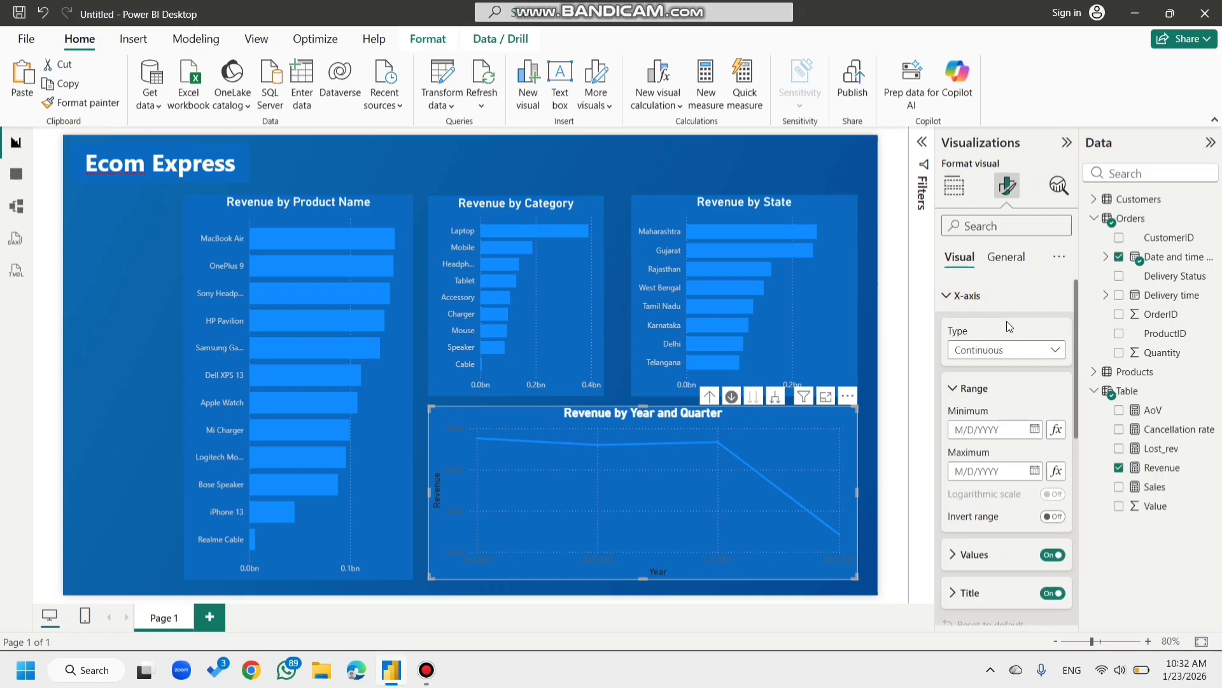
scroll(1009, 403, down, 3)
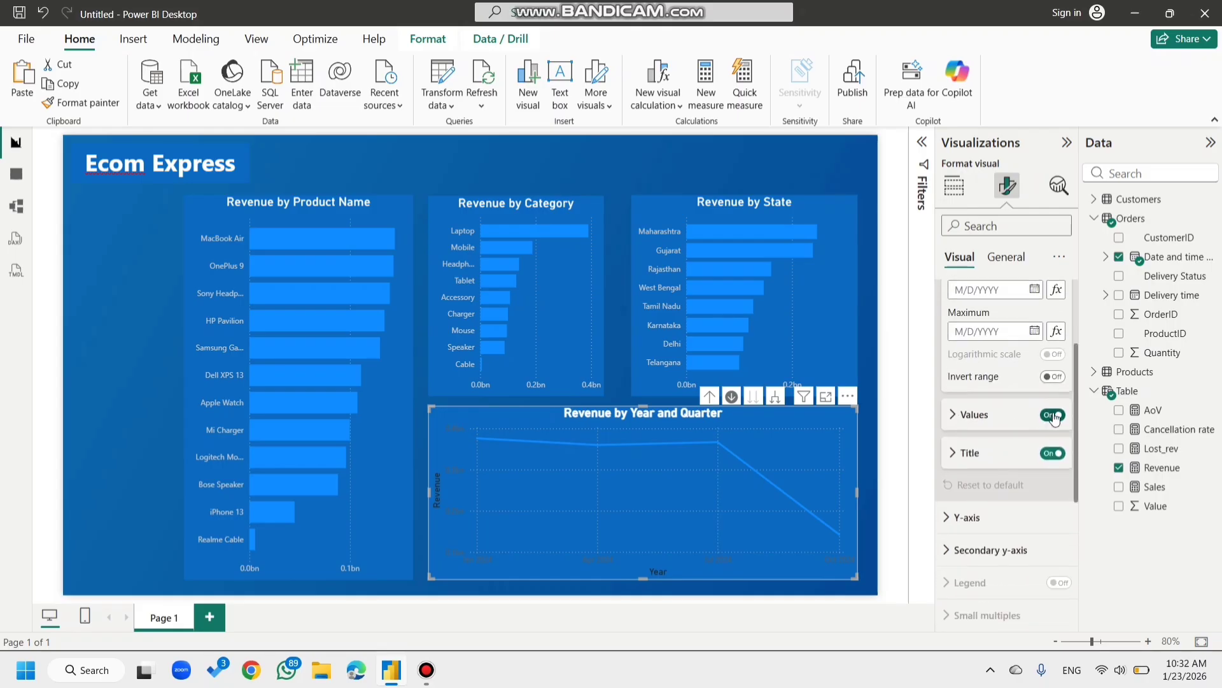
click(999, 415)
scroll(1002, 395, down, 2)
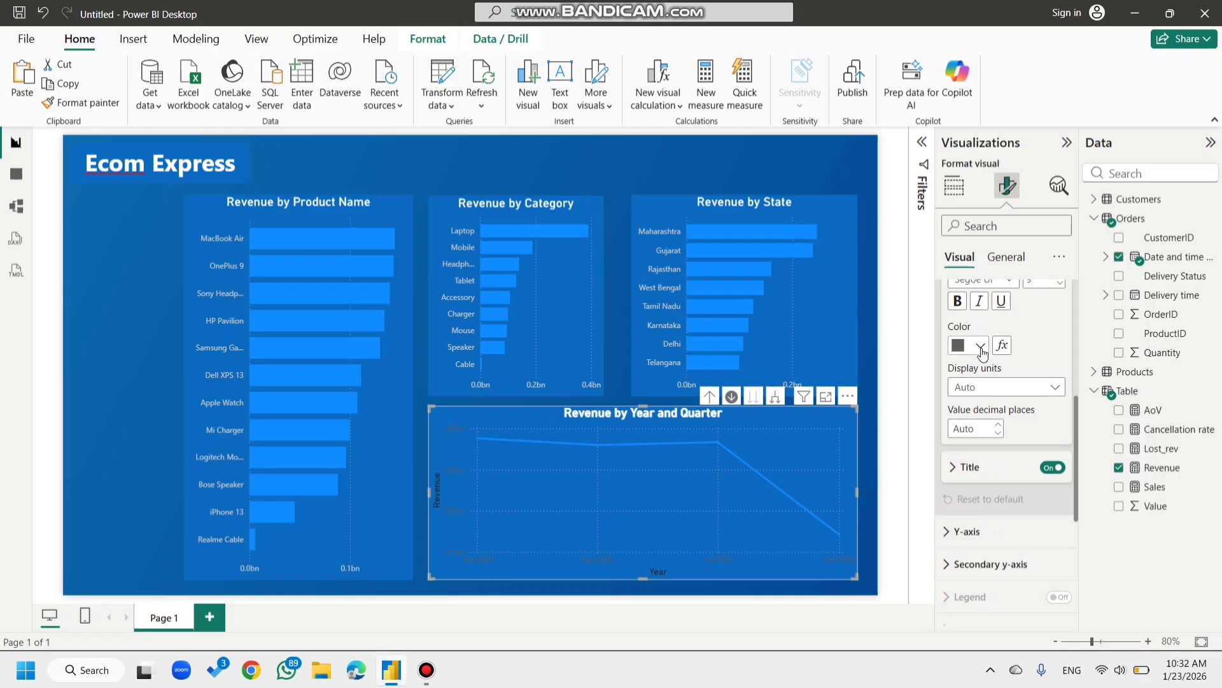
click(981, 347)
click(1015, 245)
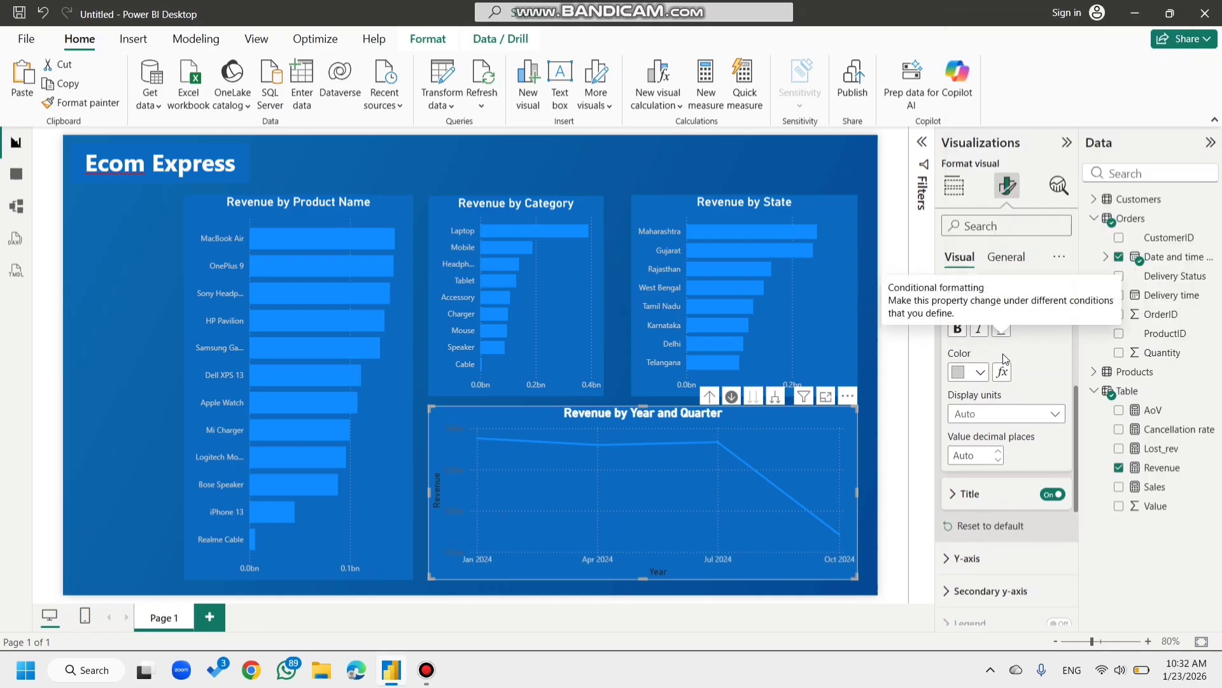
Step: Turn off the X-axis and Y-axis titles on the line chart
scroll(1006, 382, up, 3)
scroll(1031, 458, down, 3)
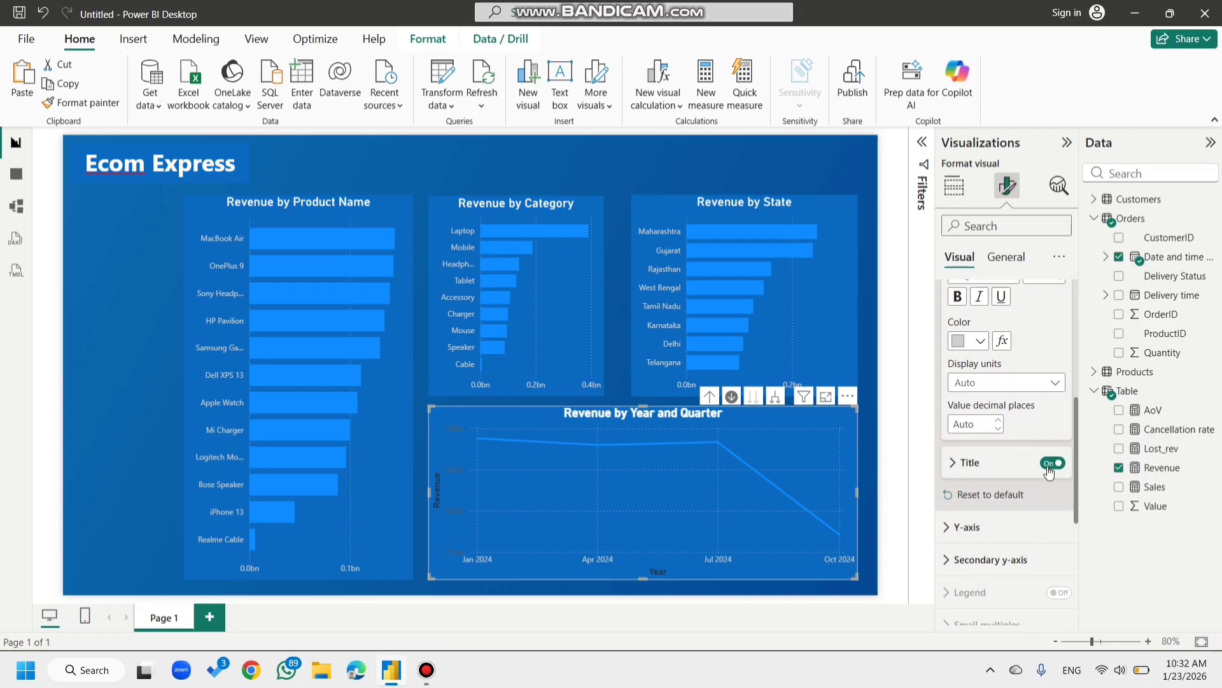
click(1052, 464)
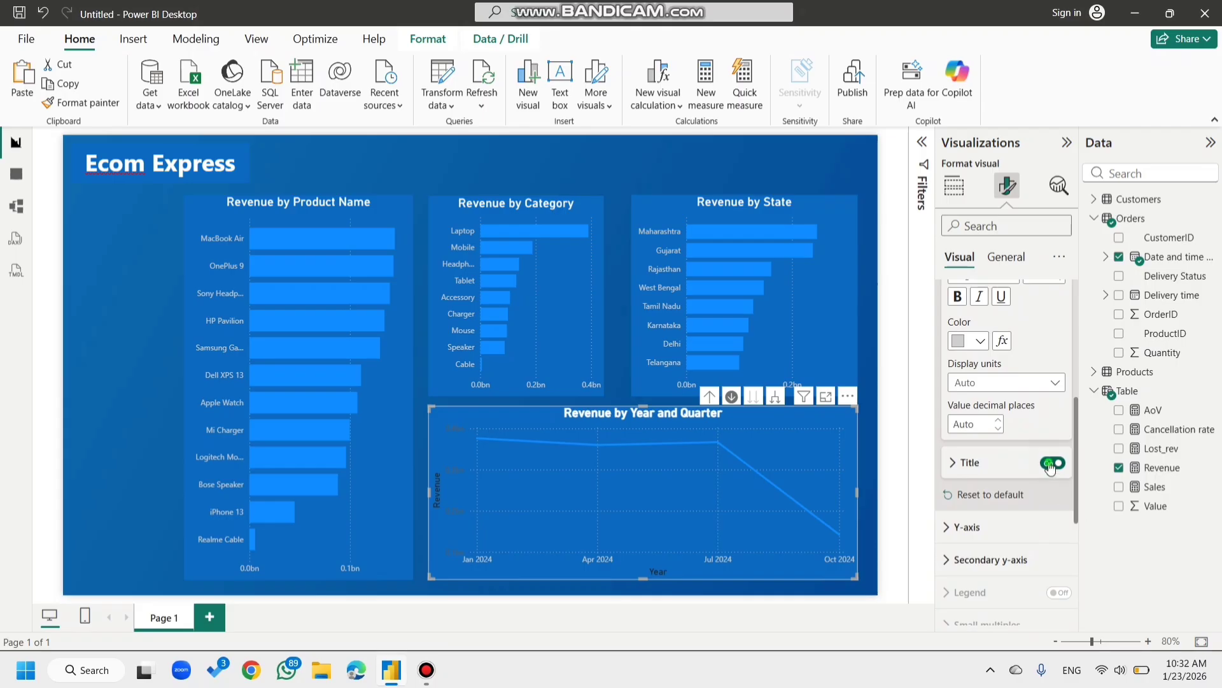
click(976, 539)
scroll(1019, 484, down, 2)
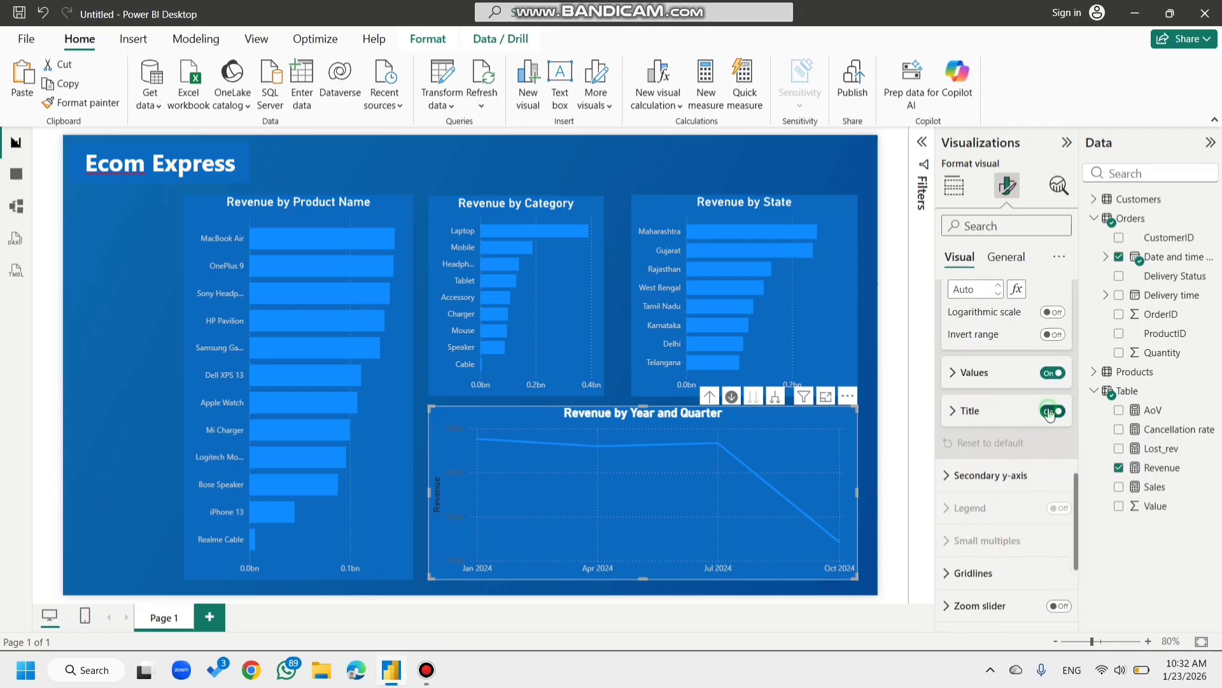
click(1051, 413)
Step: Change the colour of the line chart's Y-axis values to light grey
click(974, 372)
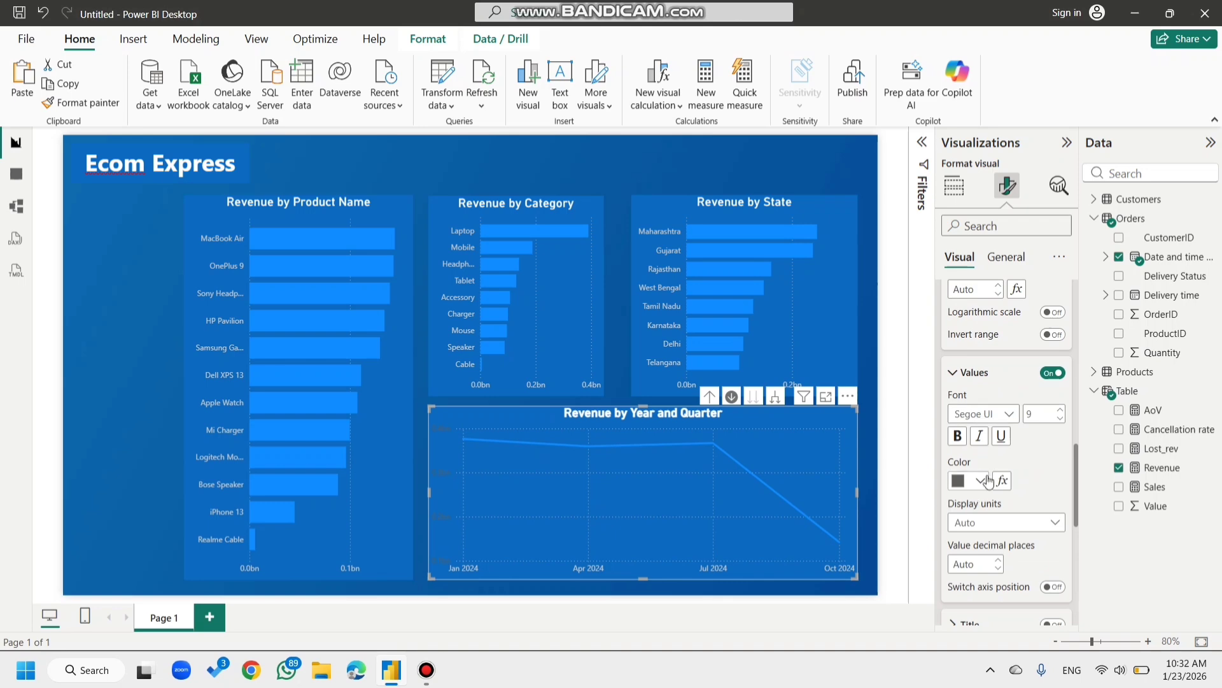
click(982, 480)
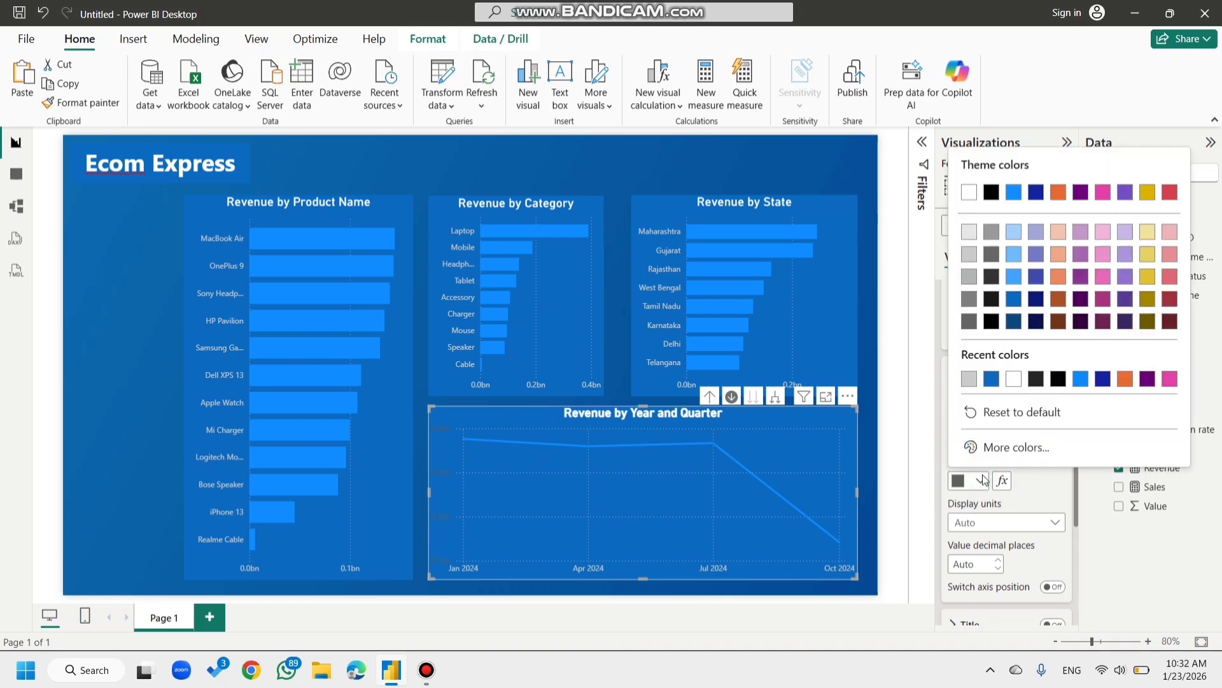
click(973, 381)
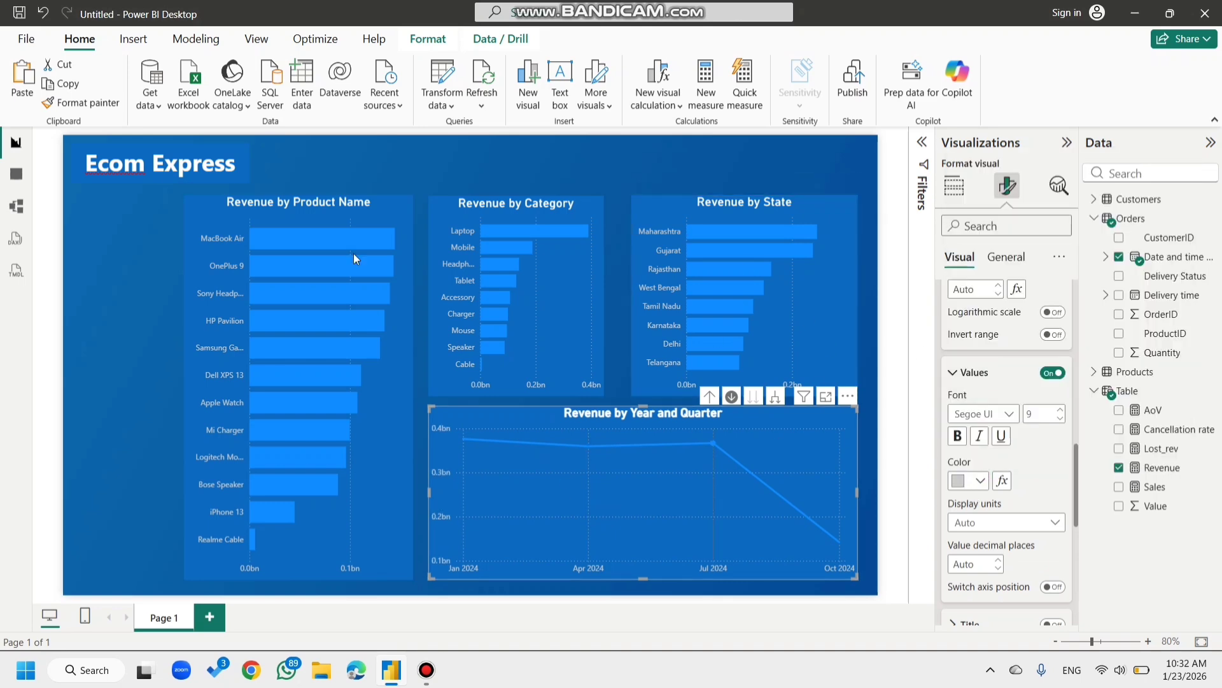
Step: Add a slicer in the empty space beside the Product Name chart, using the Products table's Category field
click(150, 351)
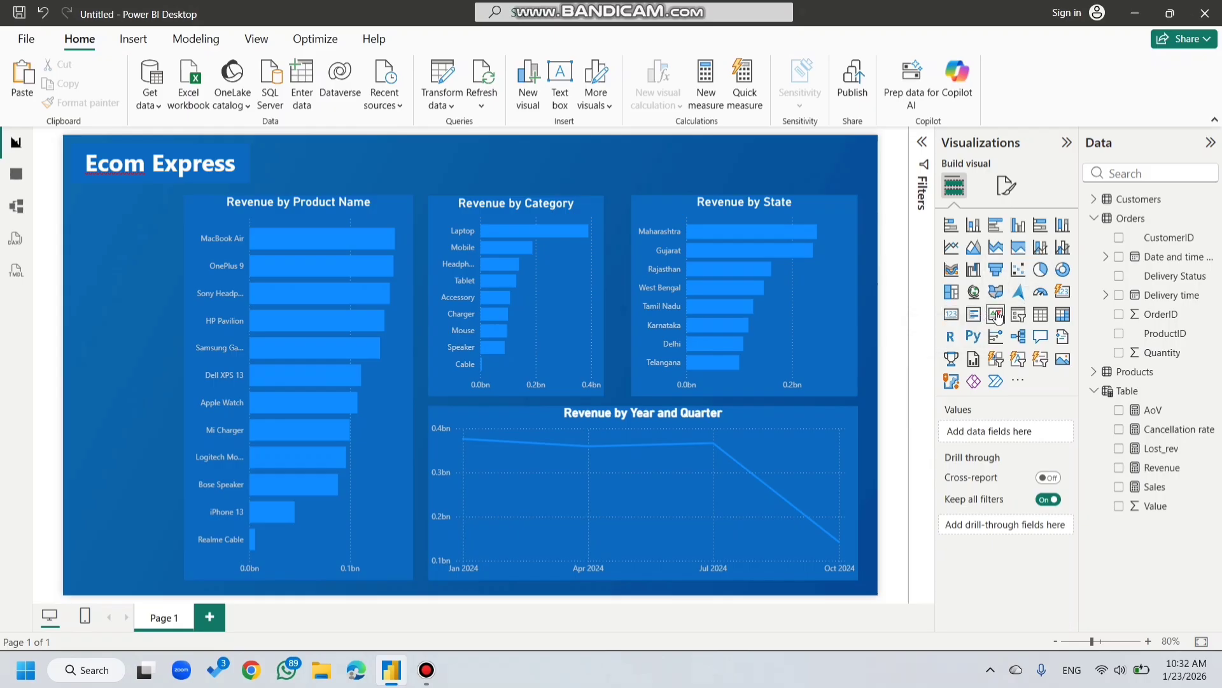
click(1019, 316)
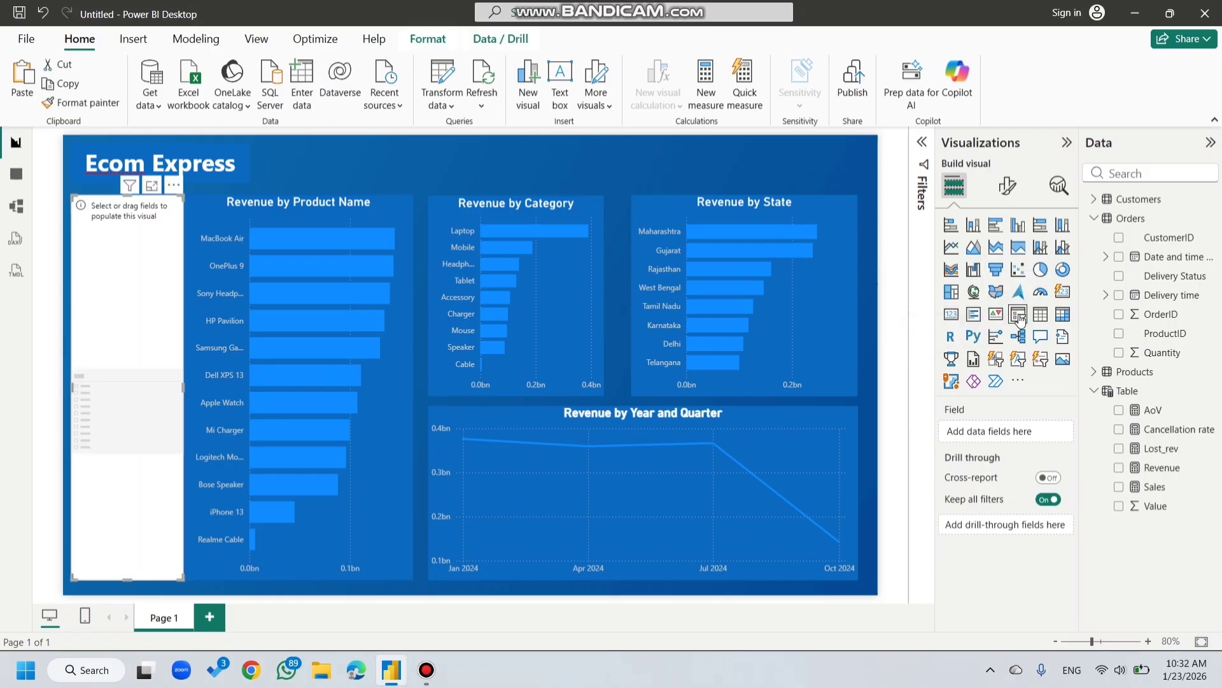
key(Escape)
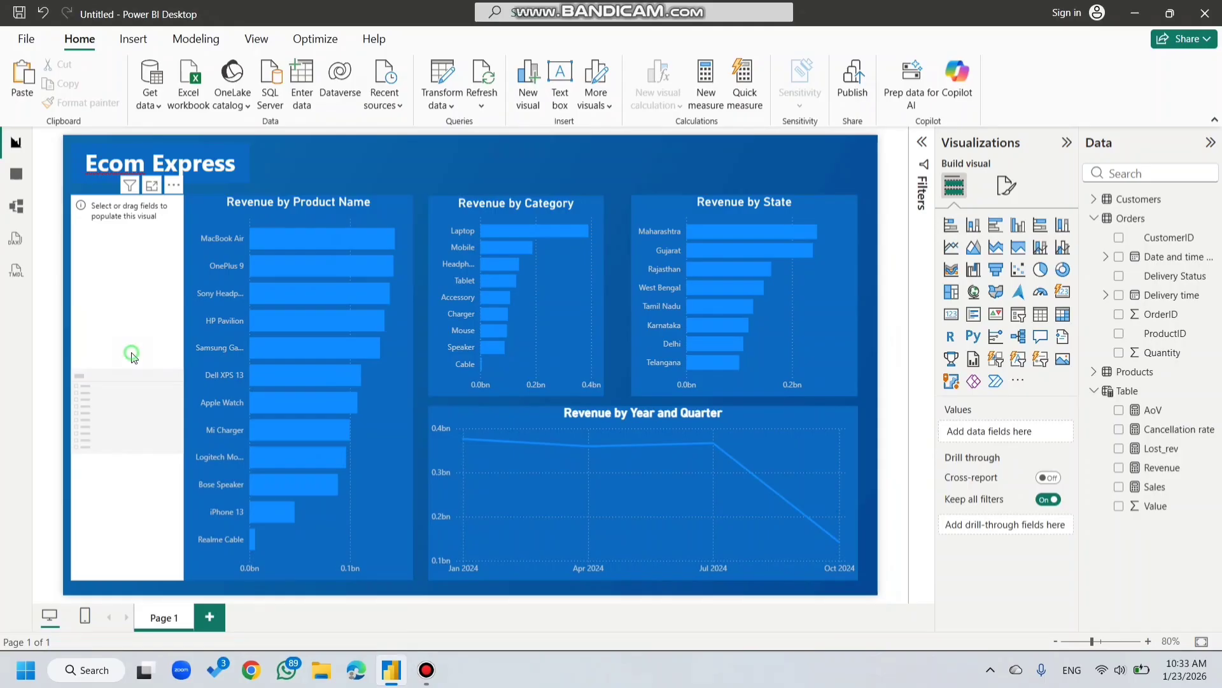
click(132, 355)
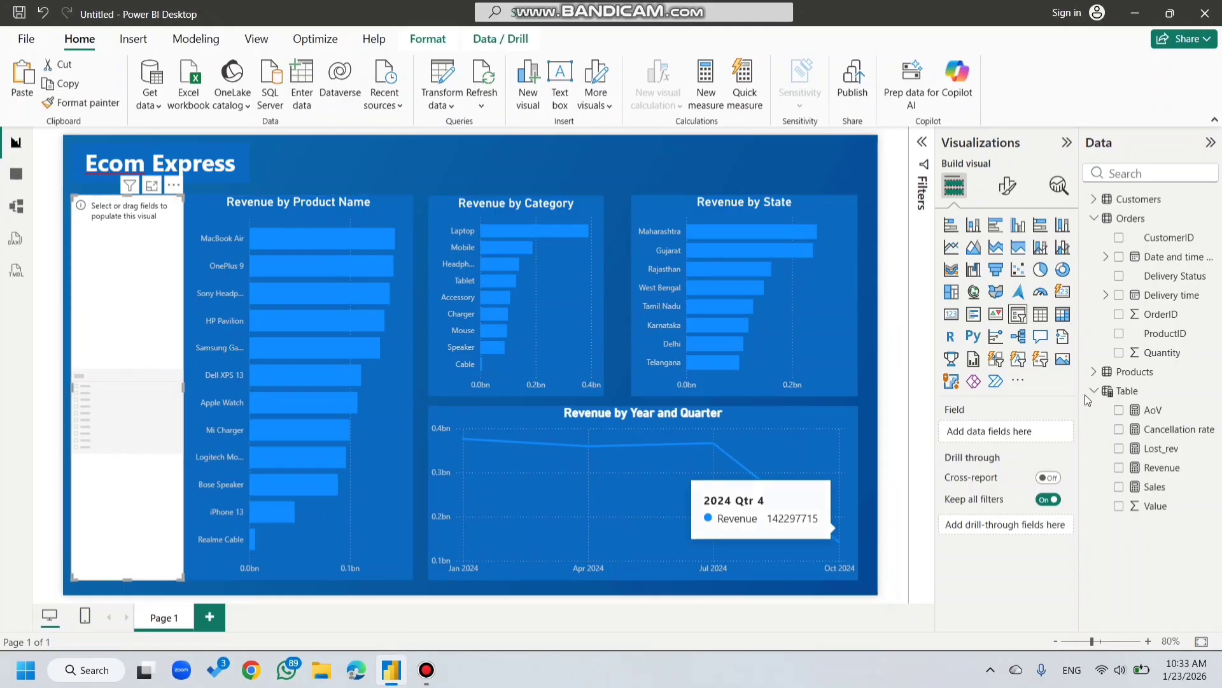
click(1106, 376)
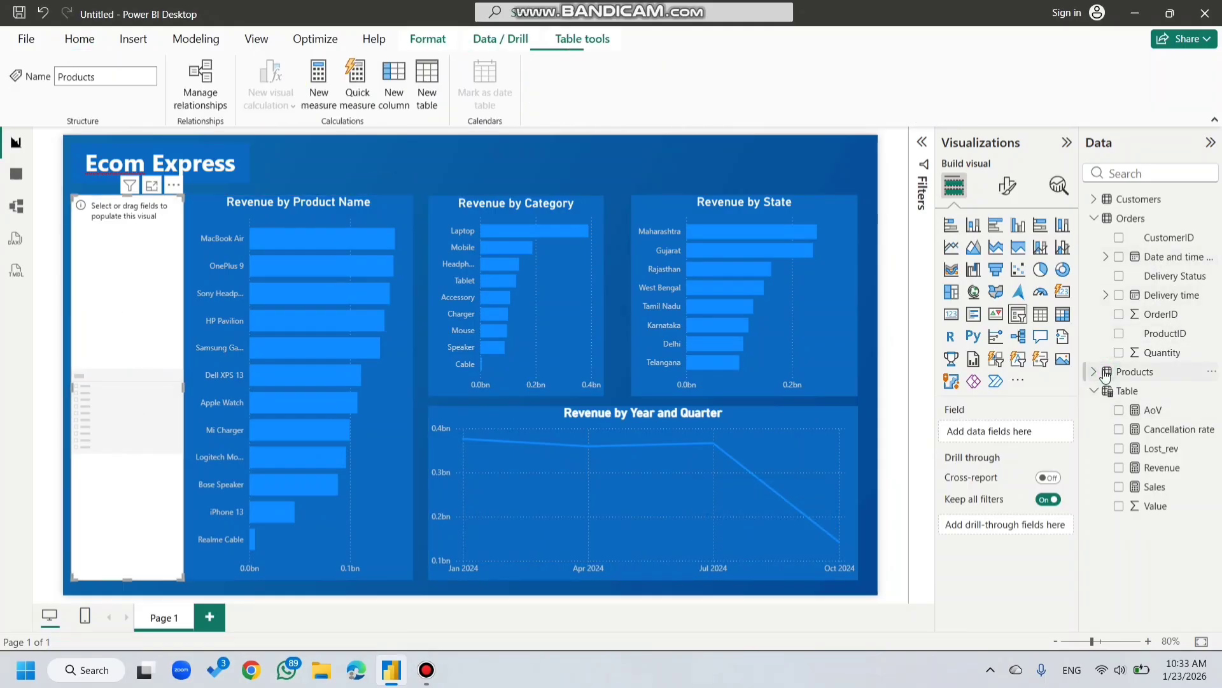
click(1107, 374)
drag(1146, 391, 1009, 433)
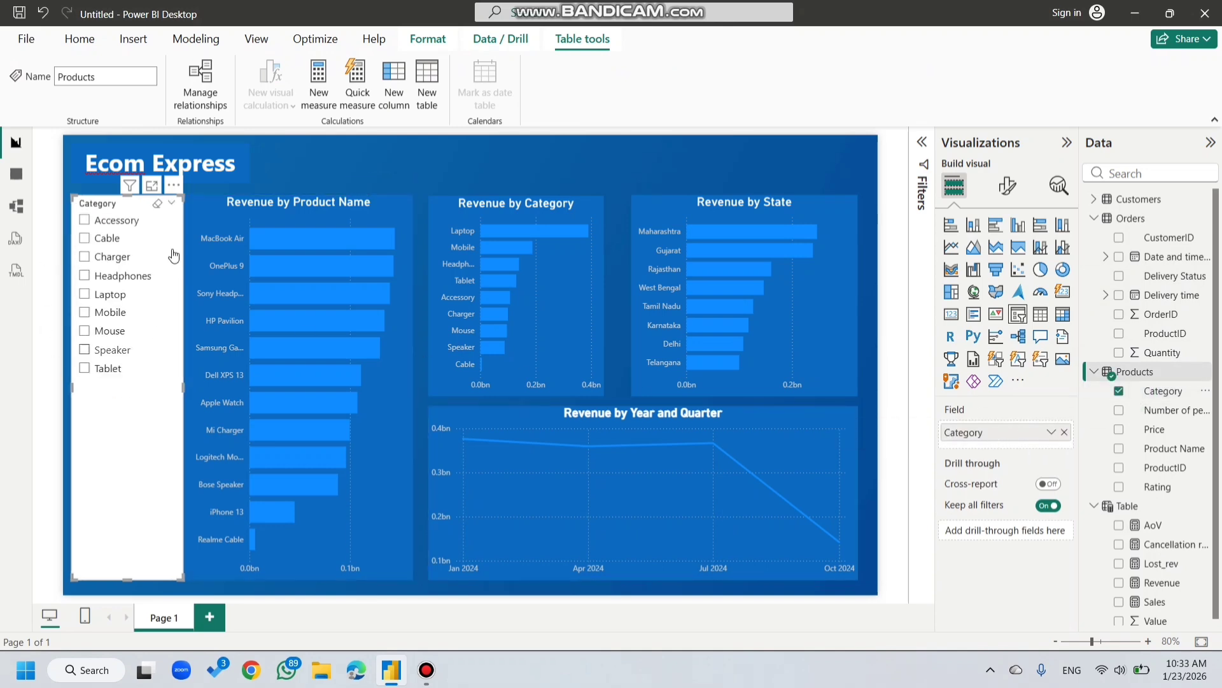
Step: Set the Category slicer's style to Tile and turn off its slicer header
click(1008, 186)
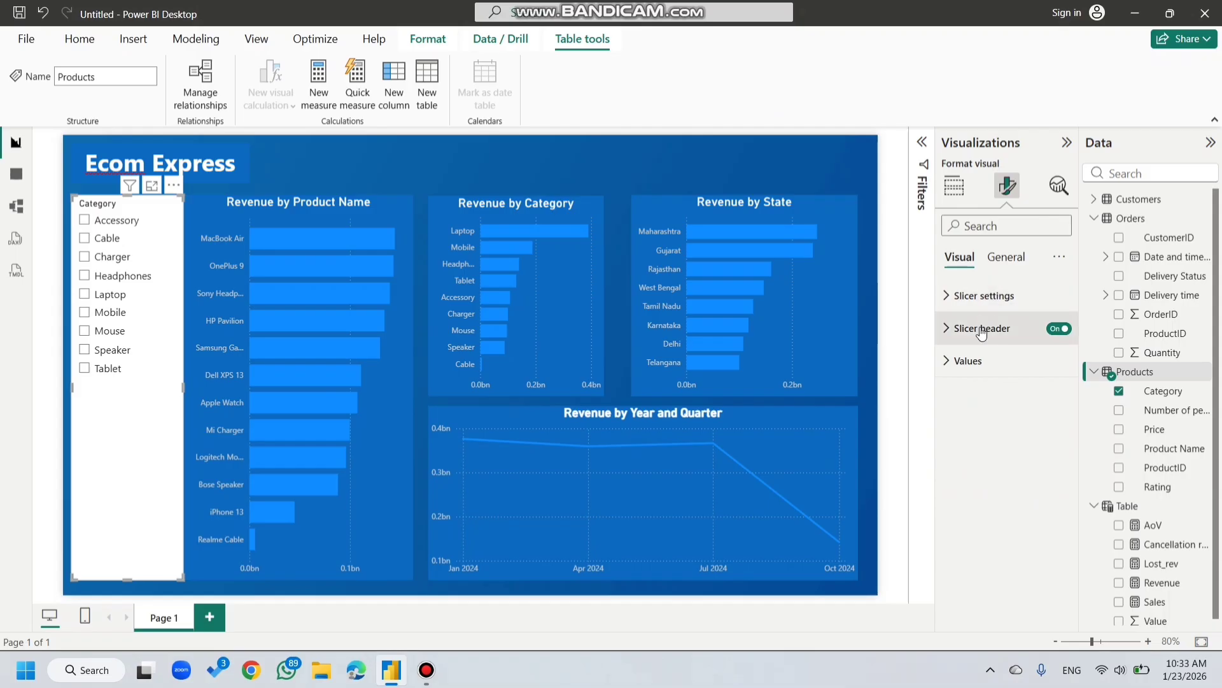
click(984, 295)
click(995, 377)
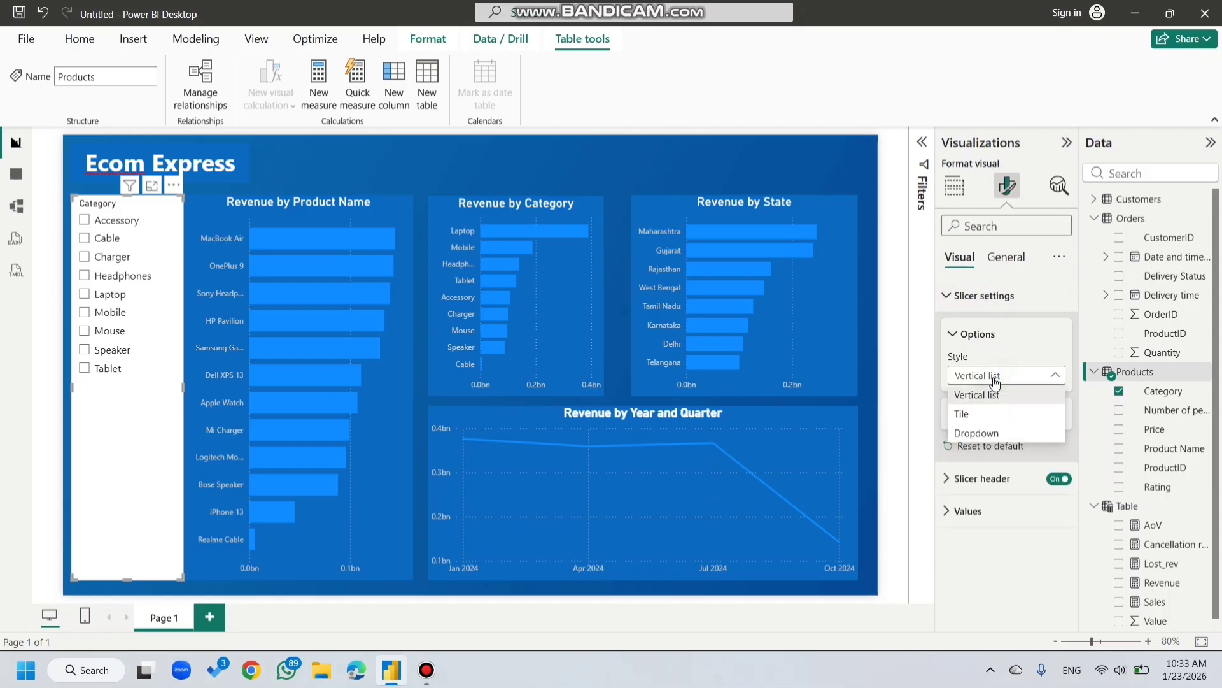
click(976, 415)
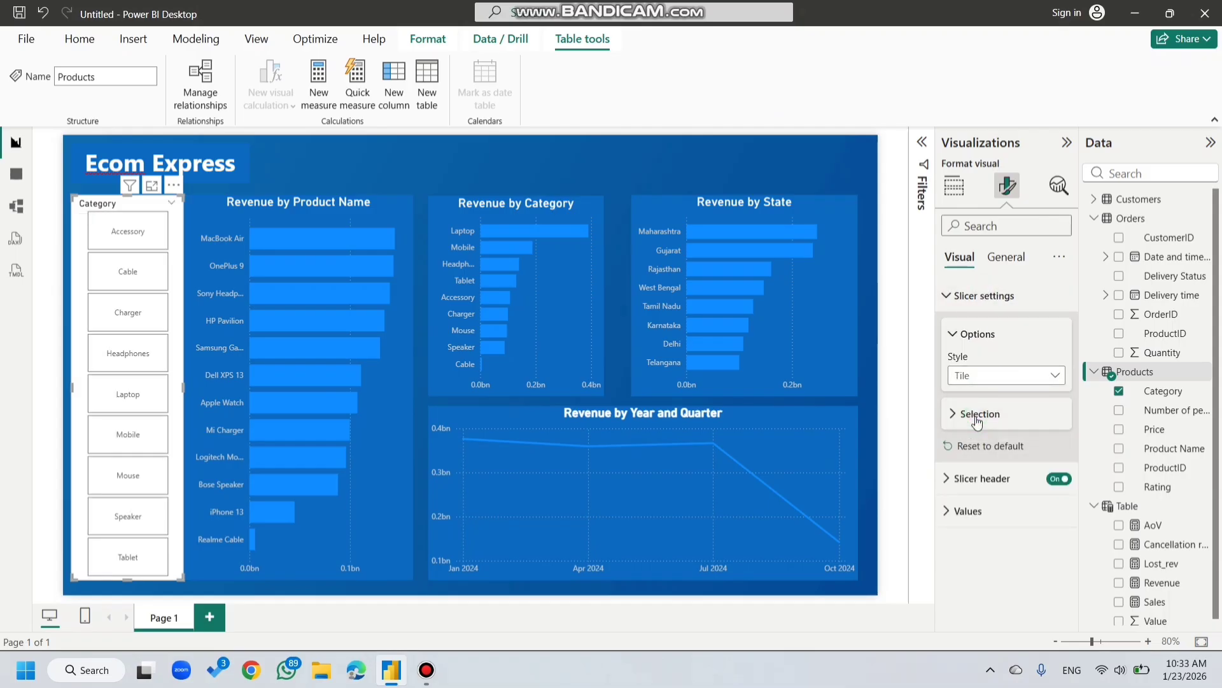
click(960, 296)
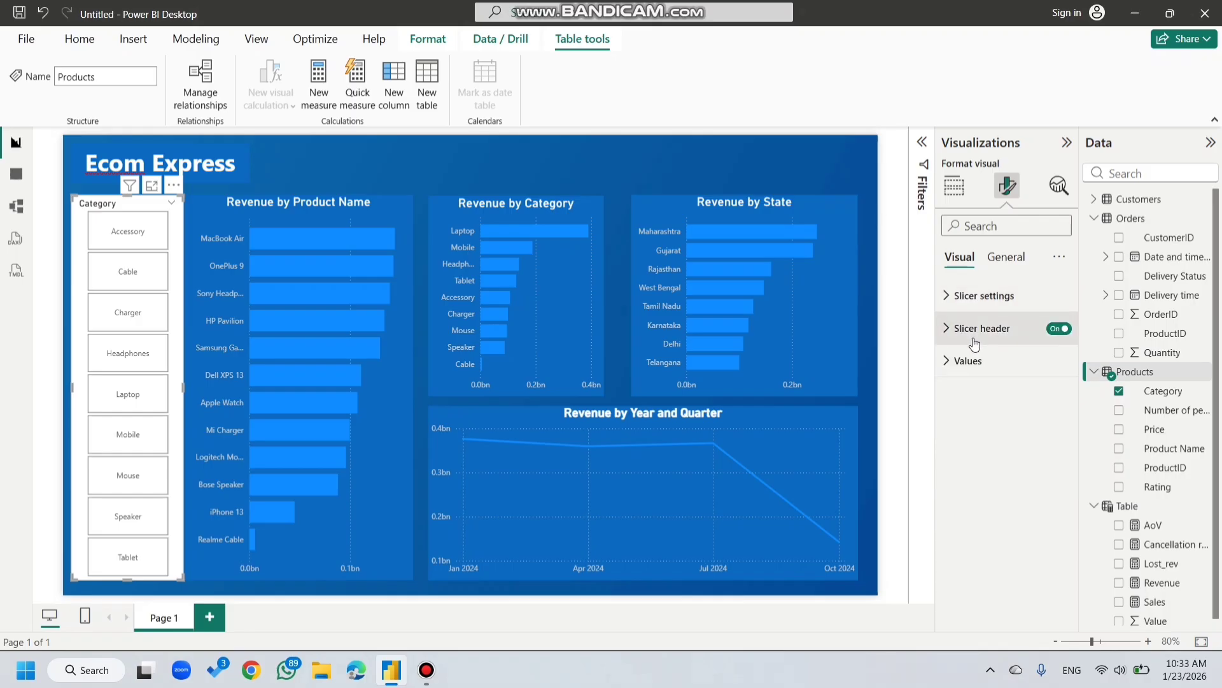
click(975, 344)
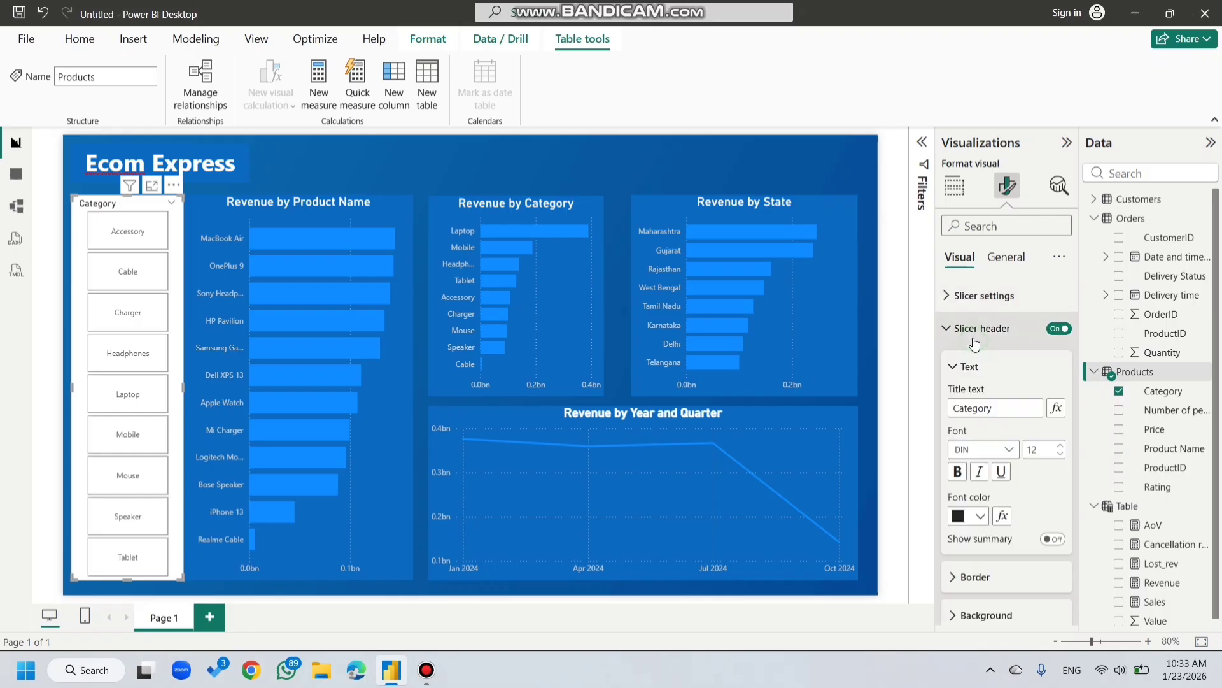
click(1057, 330)
click(1001, 329)
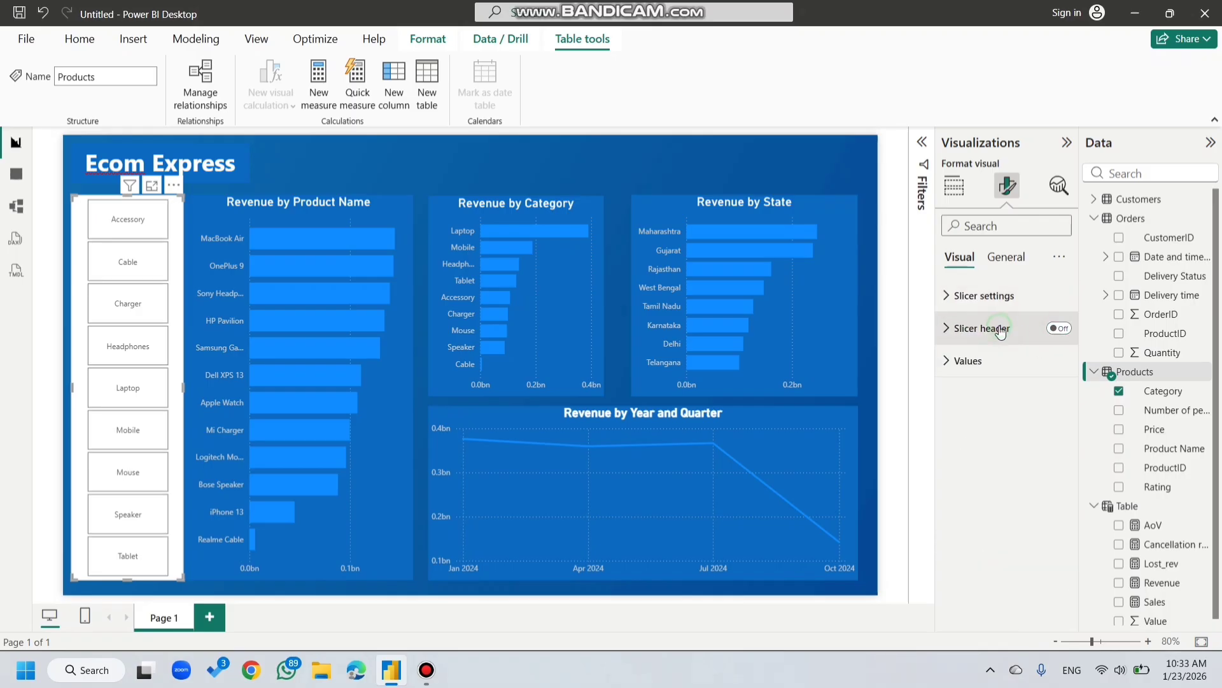
Step: Make the Category slicer's value text white at font size 14 and give its tiles the dashboard's dark blue background
click(976, 361)
scroll(997, 433, down, 1)
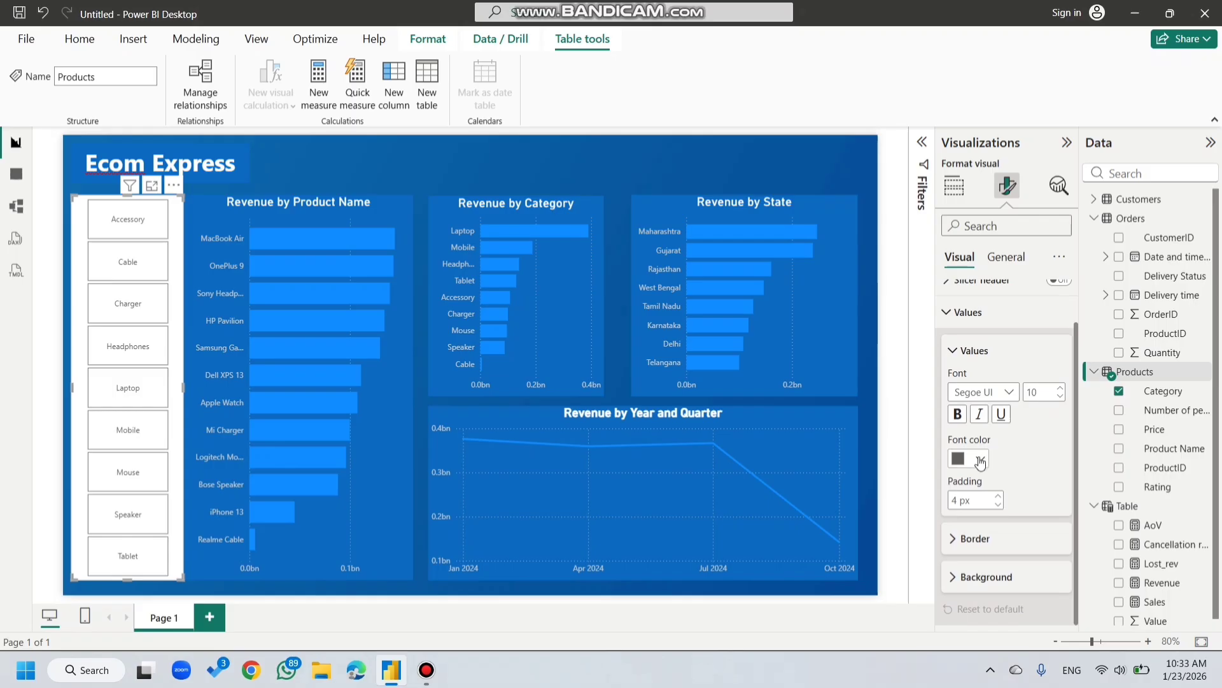
click(981, 460)
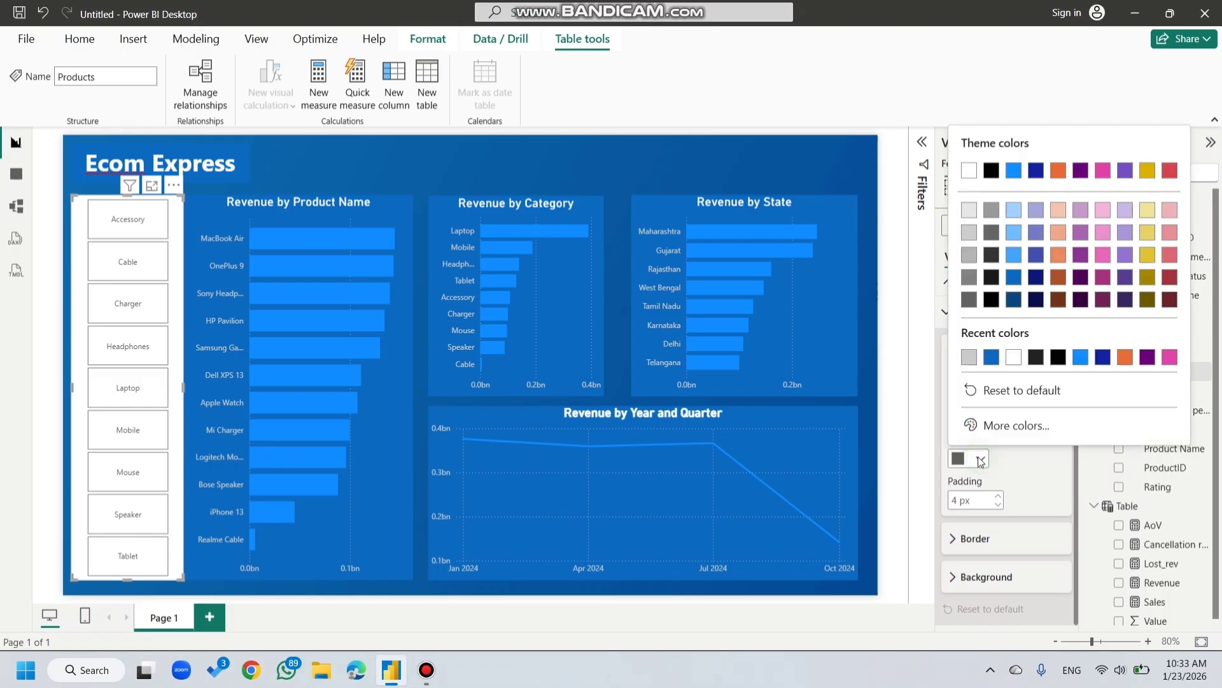
click(1013, 359)
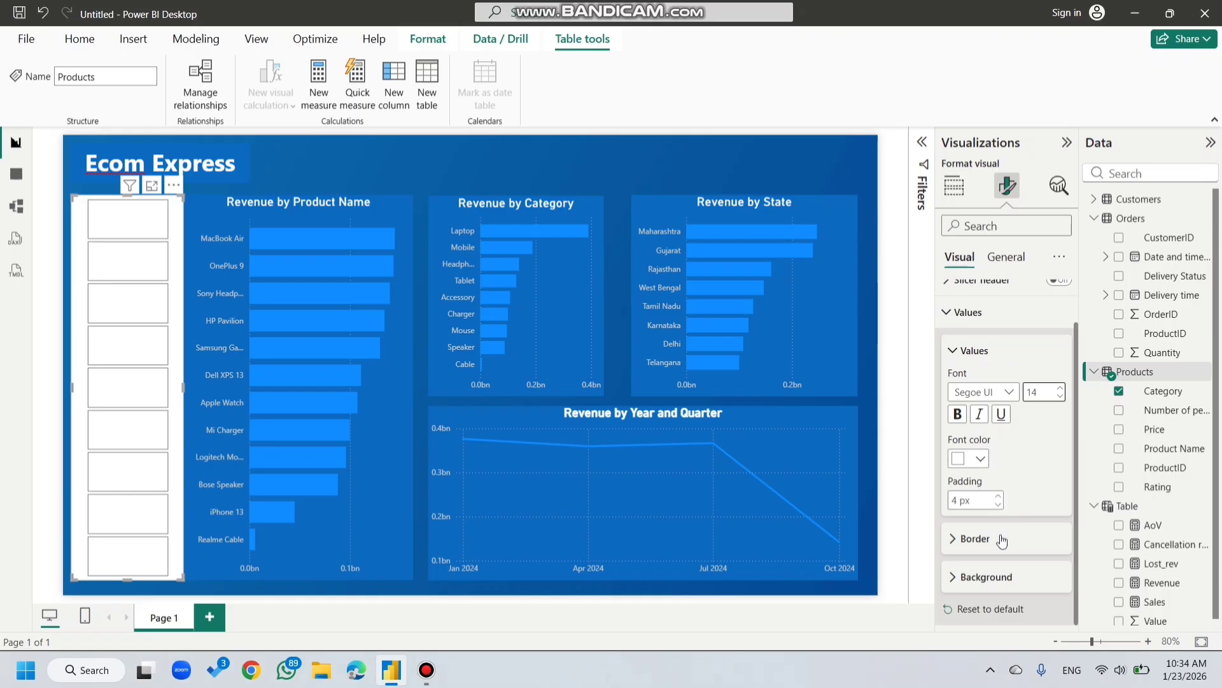
click(961, 582)
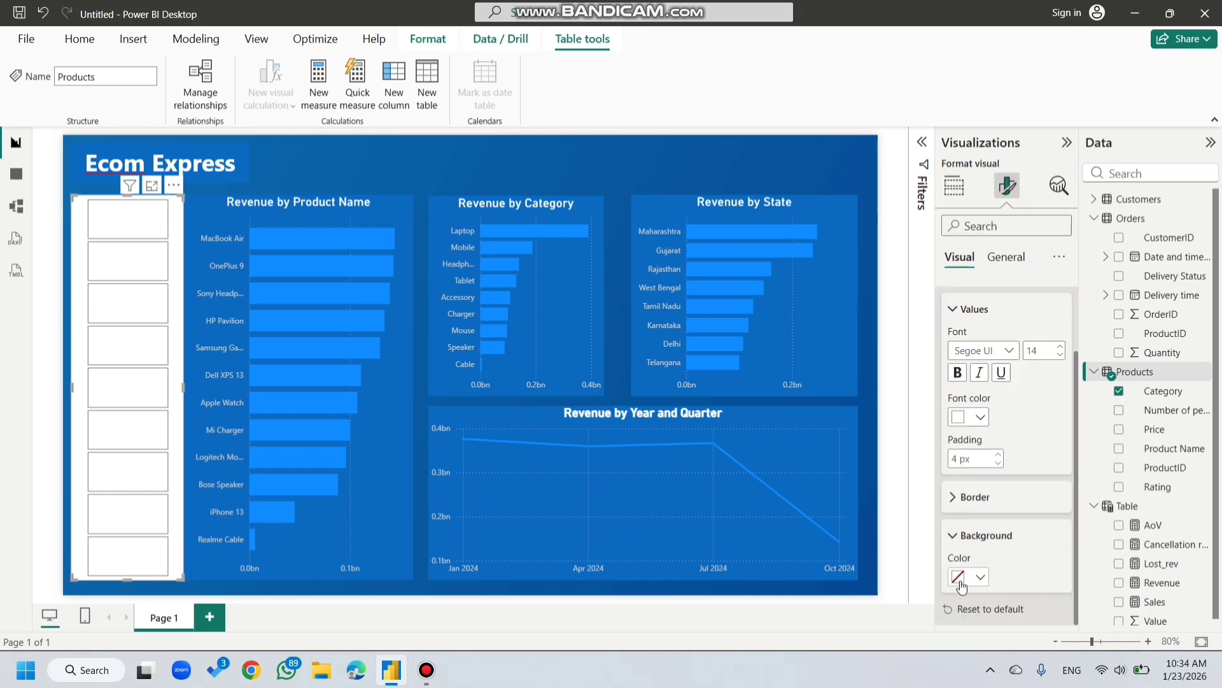
click(976, 577)
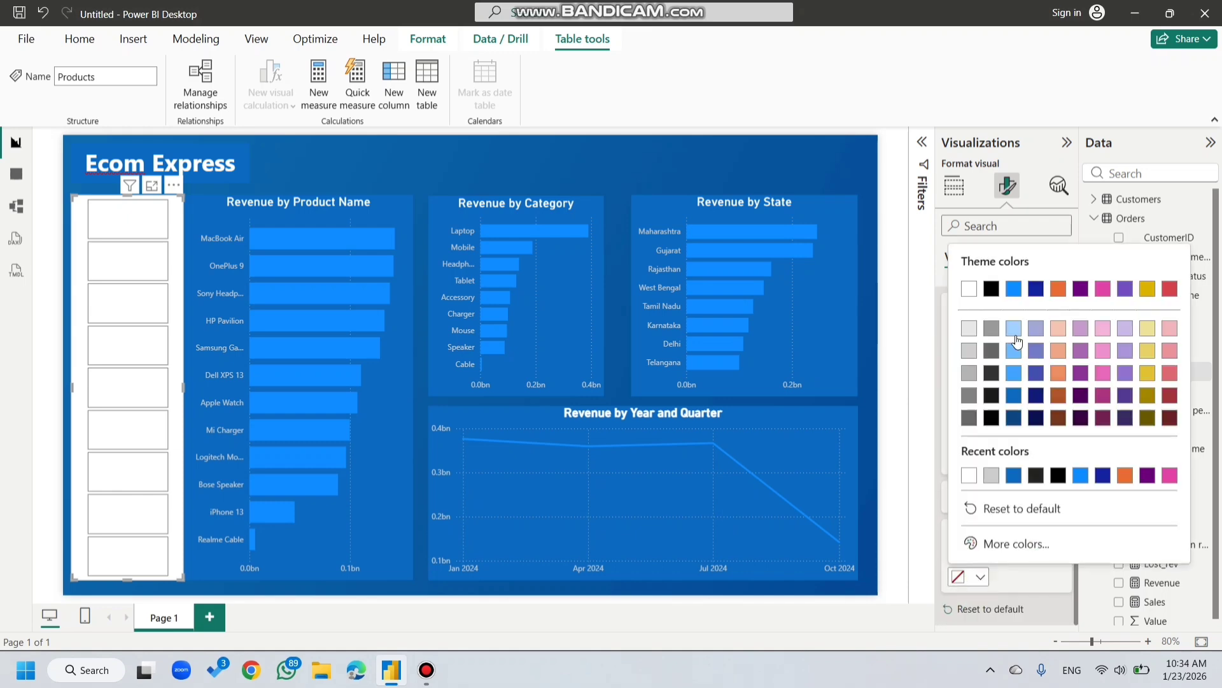
click(1013, 476)
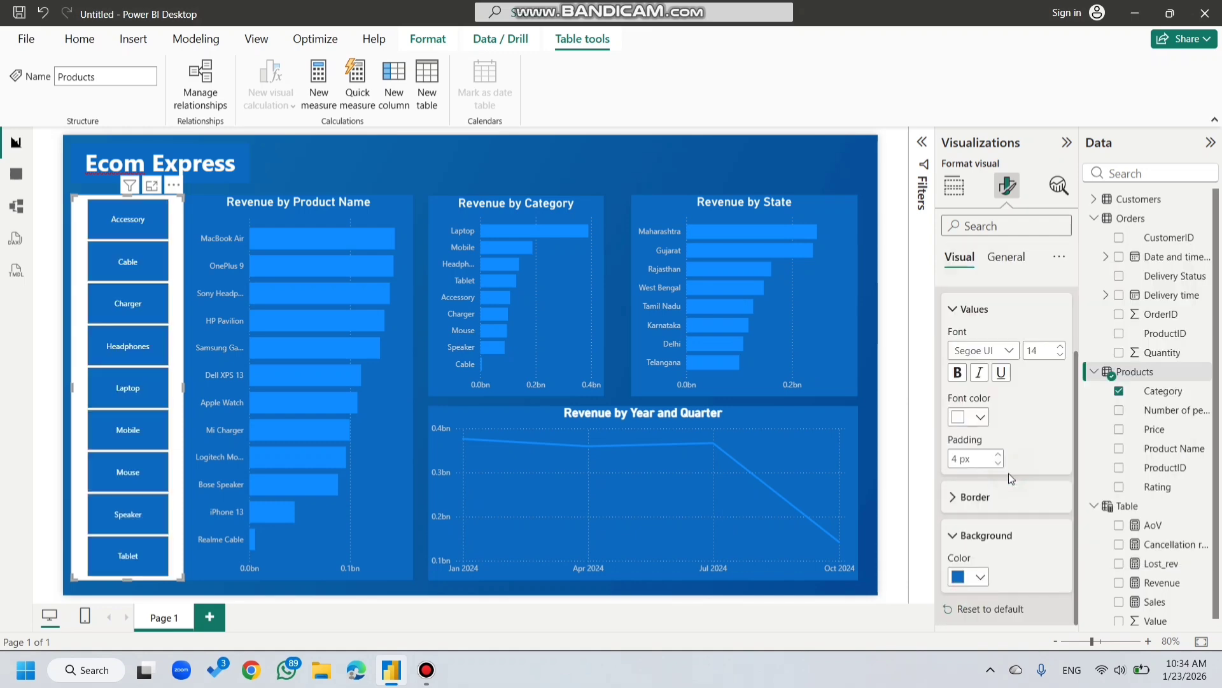
Step: Set the Category slicer's overall background to the same dark blue as its tiles
click(1006, 256)
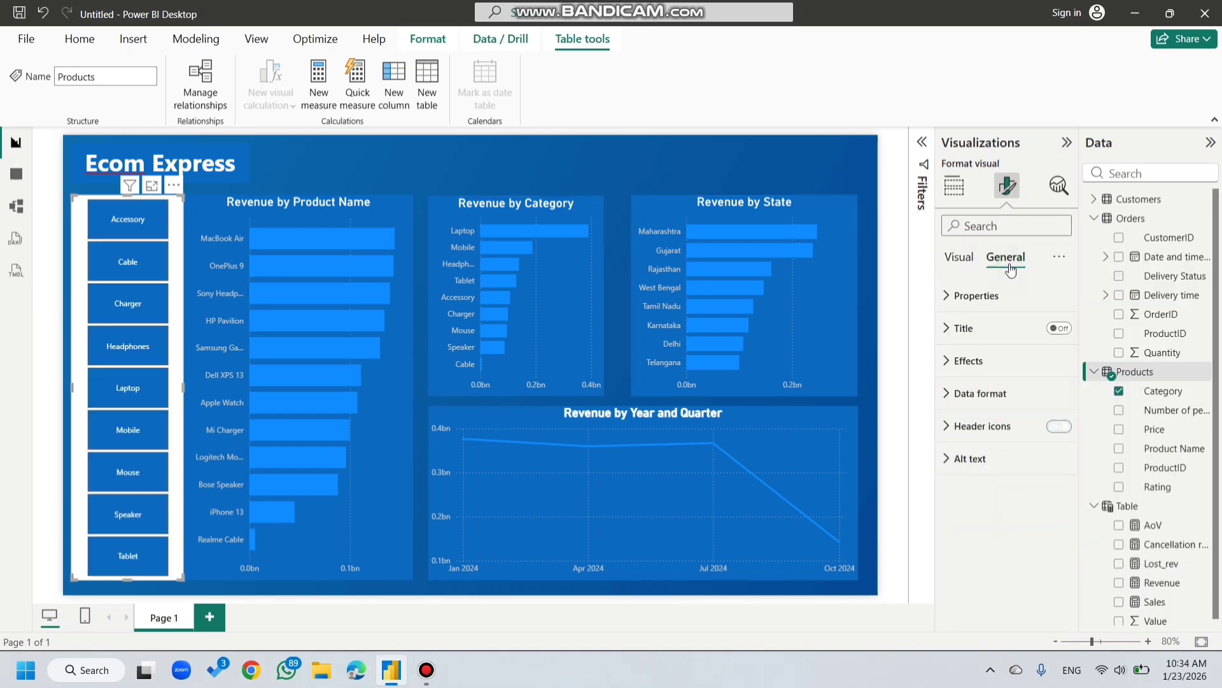
click(983, 359)
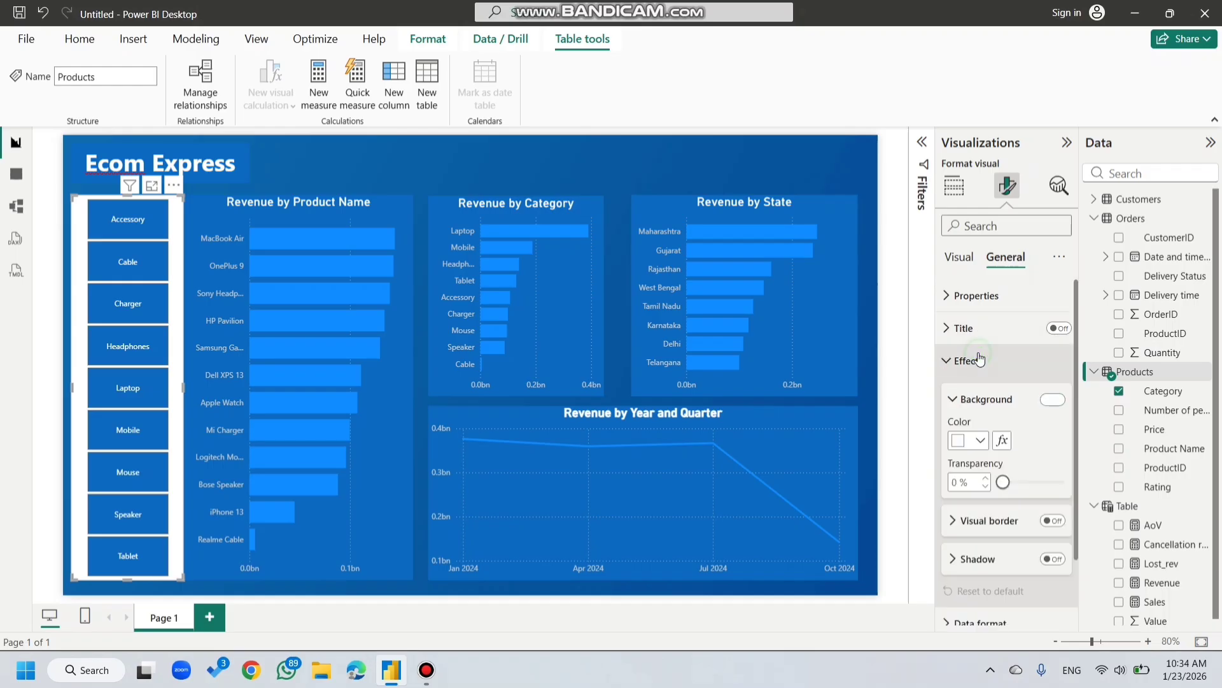
click(982, 440)
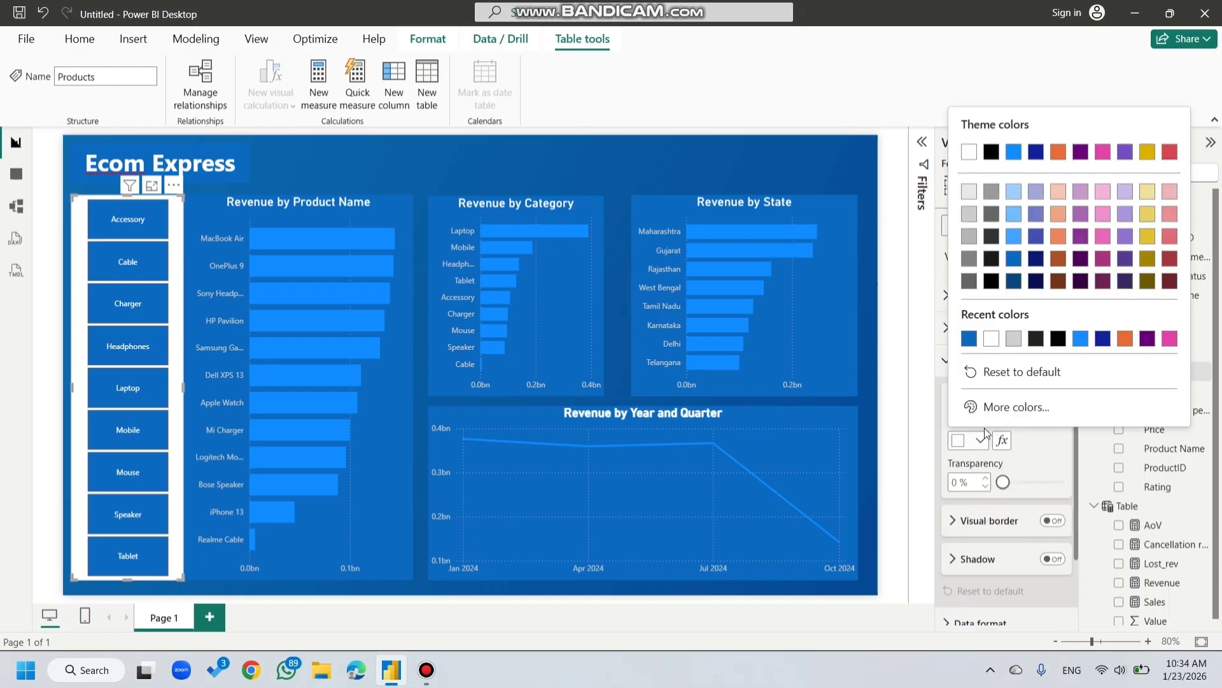
click(968, 340)
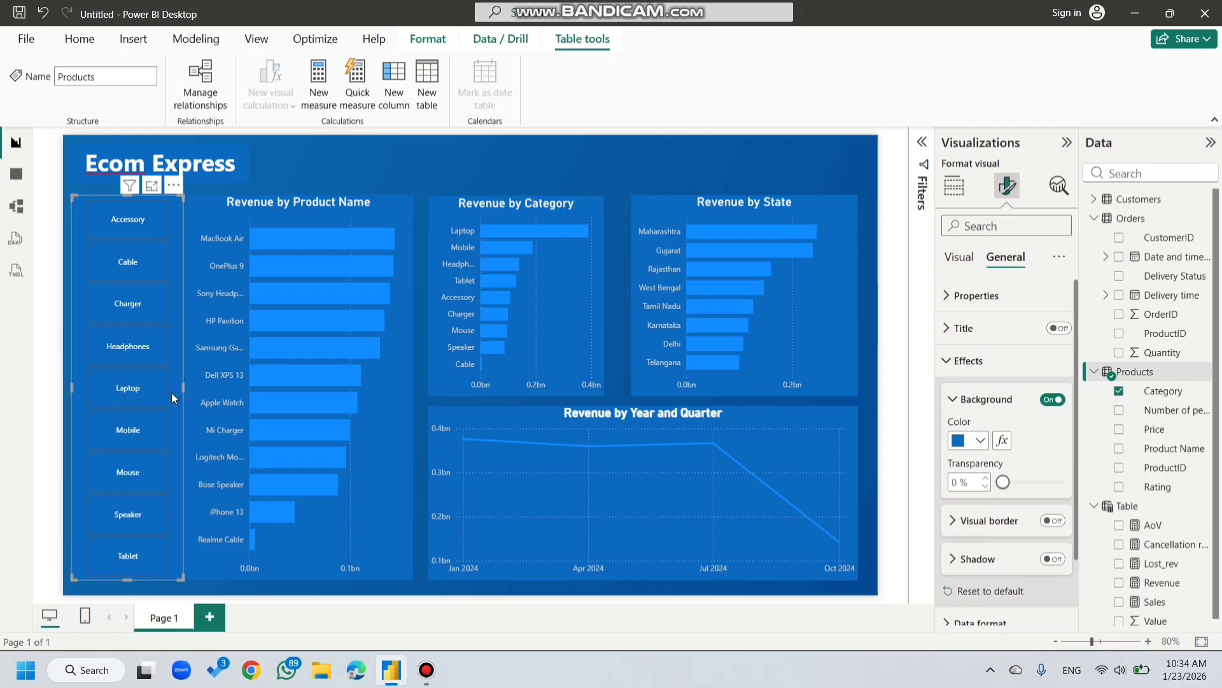
Step: Reshape the Category slicer into one horizontal row across the page and set its values' font size to 12
drag(182, 577, 182, 571)
drag(188, 510, 847, 245)
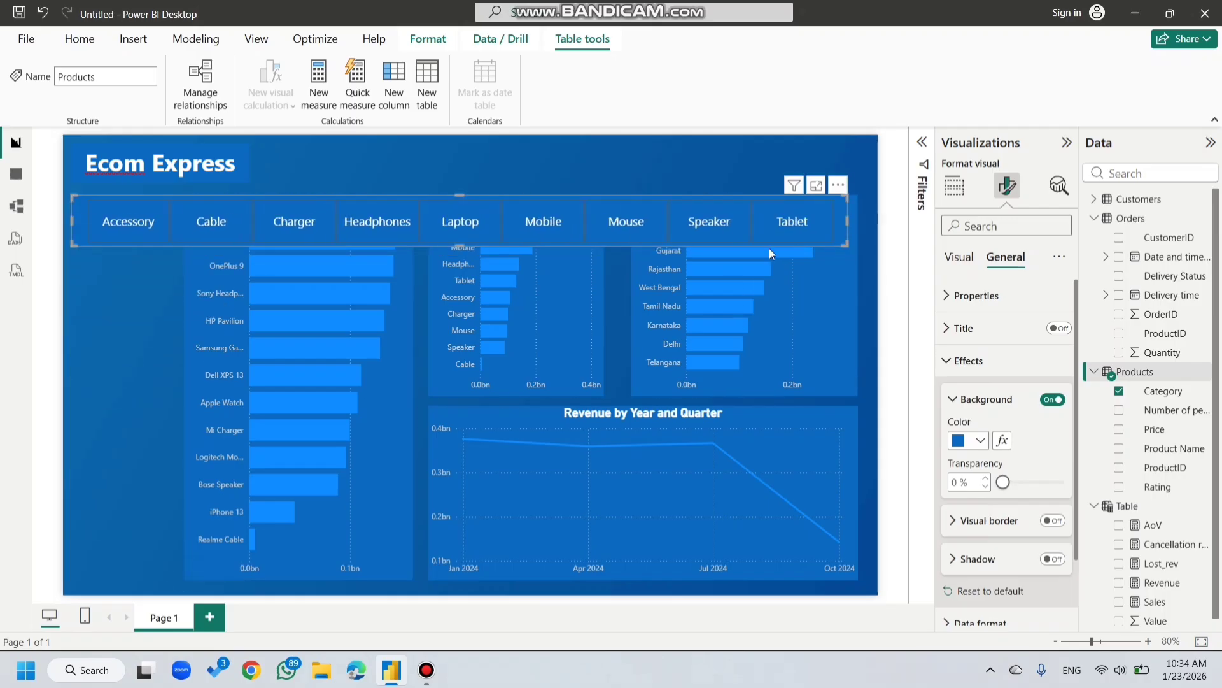
click(949, 261)
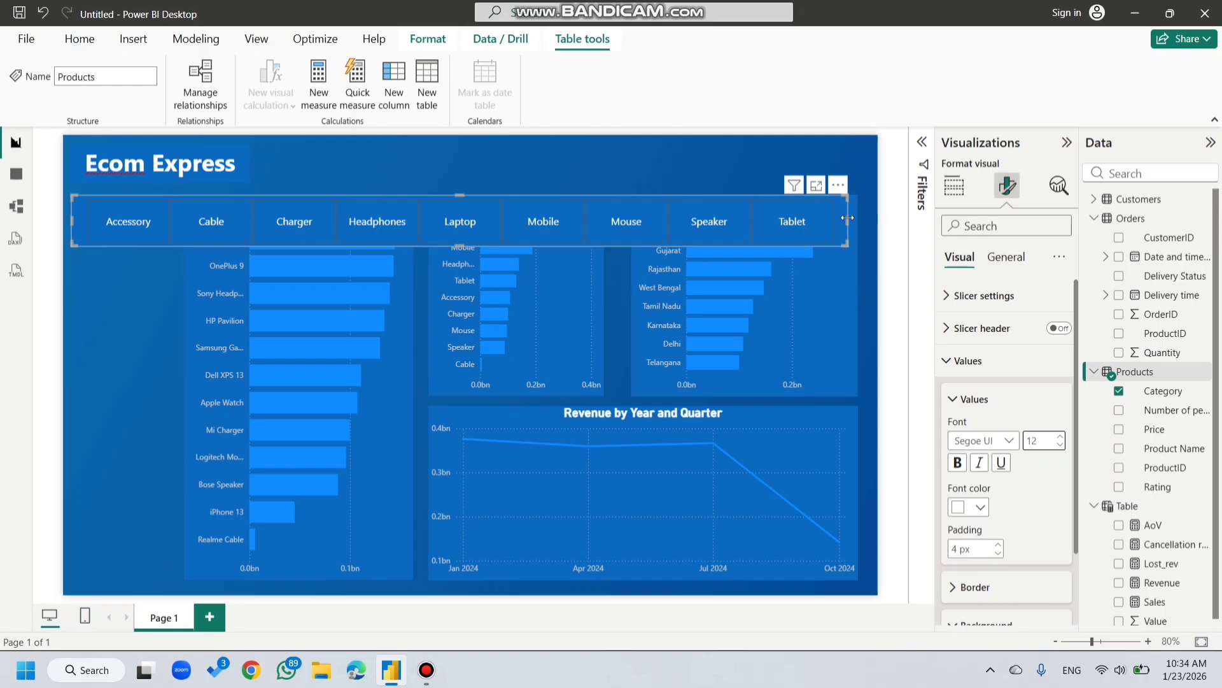
Step: Shorten the Category slicer and place it in the header band between the Ecom Express title and the page's right margin
drag(848, 218, 778, 224)
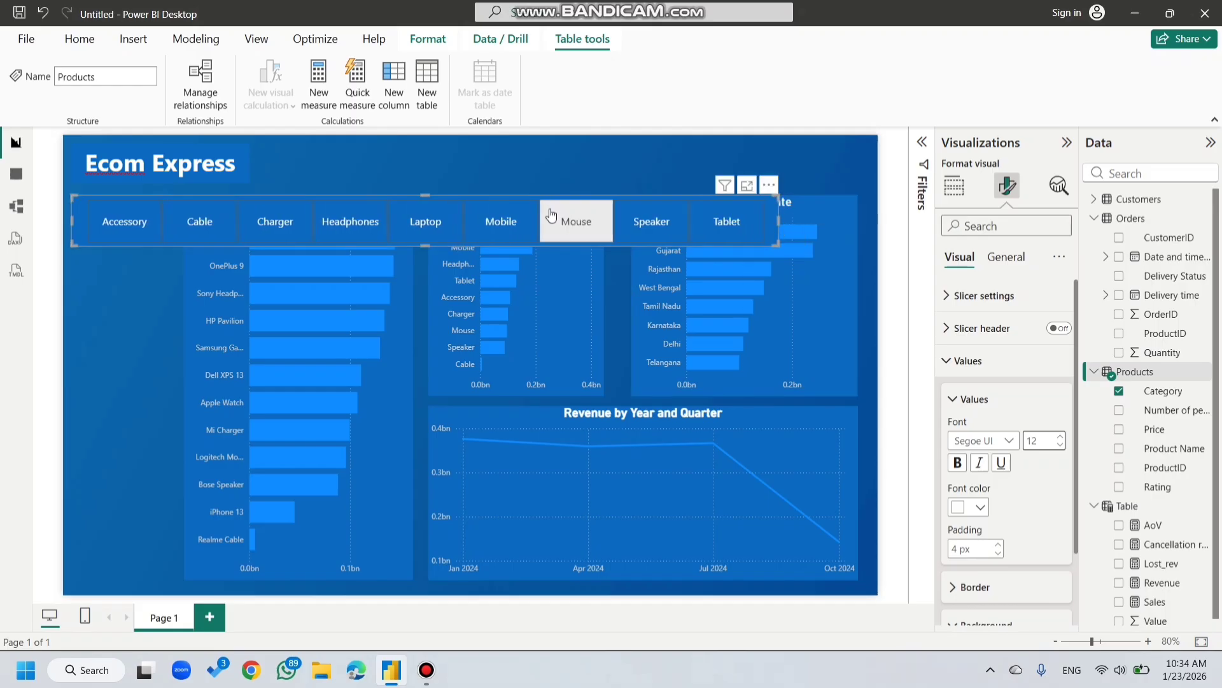
click(595, 165)
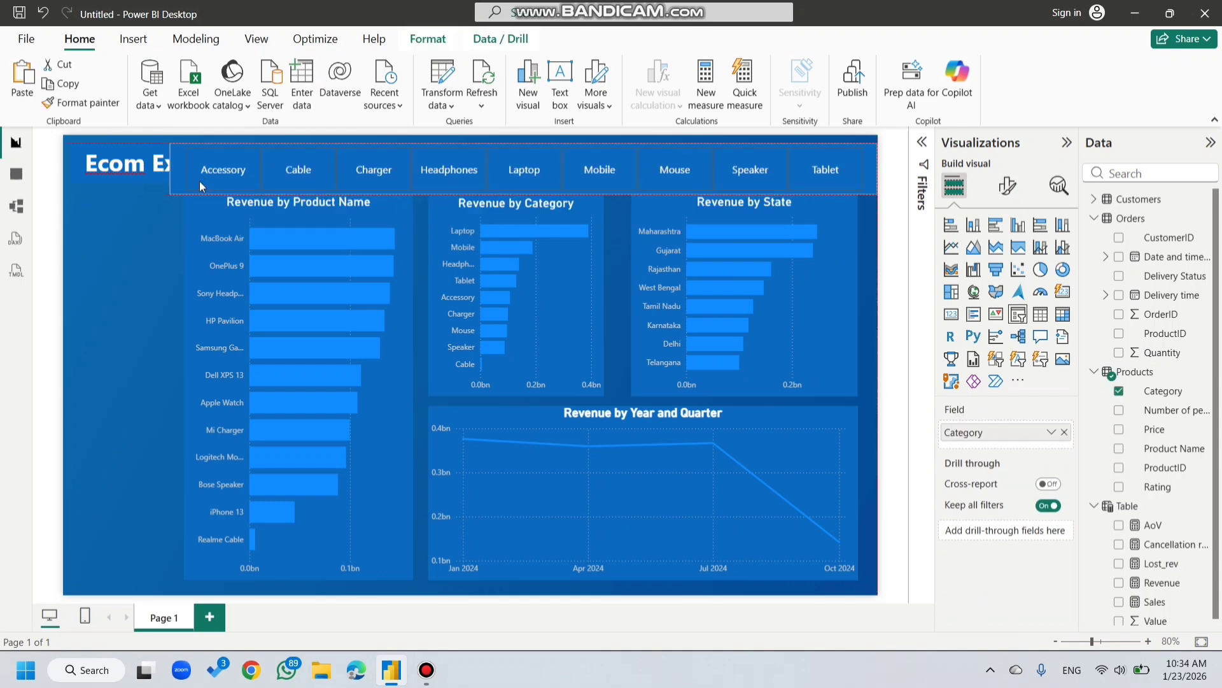
drag(184, 181, 263, 162)
Step: Make the Ecom Express text box narrower and taller so the title fits on two lines
click(199, 163)
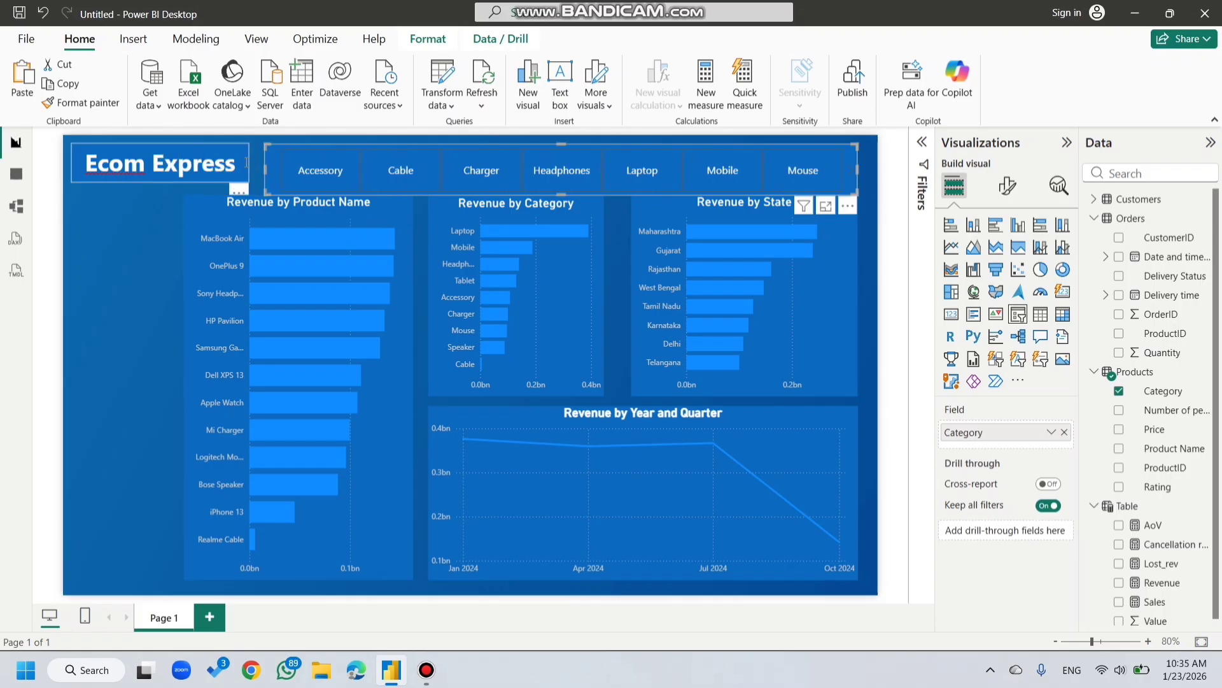
drag(228, 163, 193, 163)
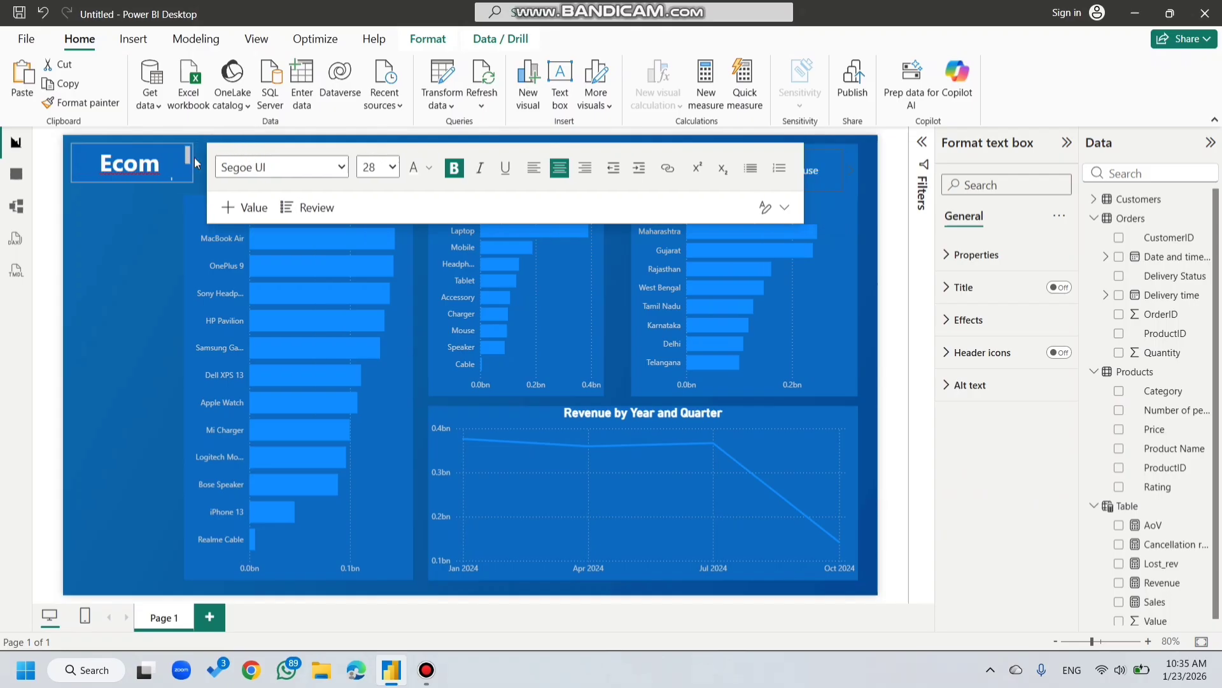
key(Down)
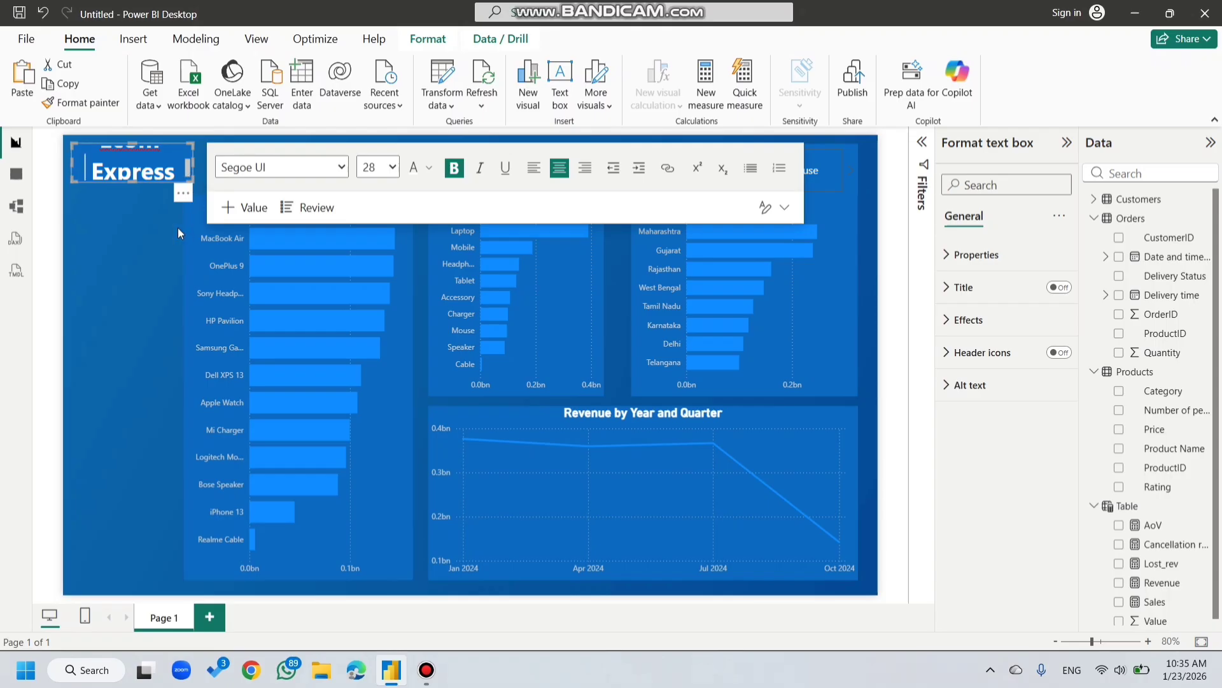
click(161, 200)
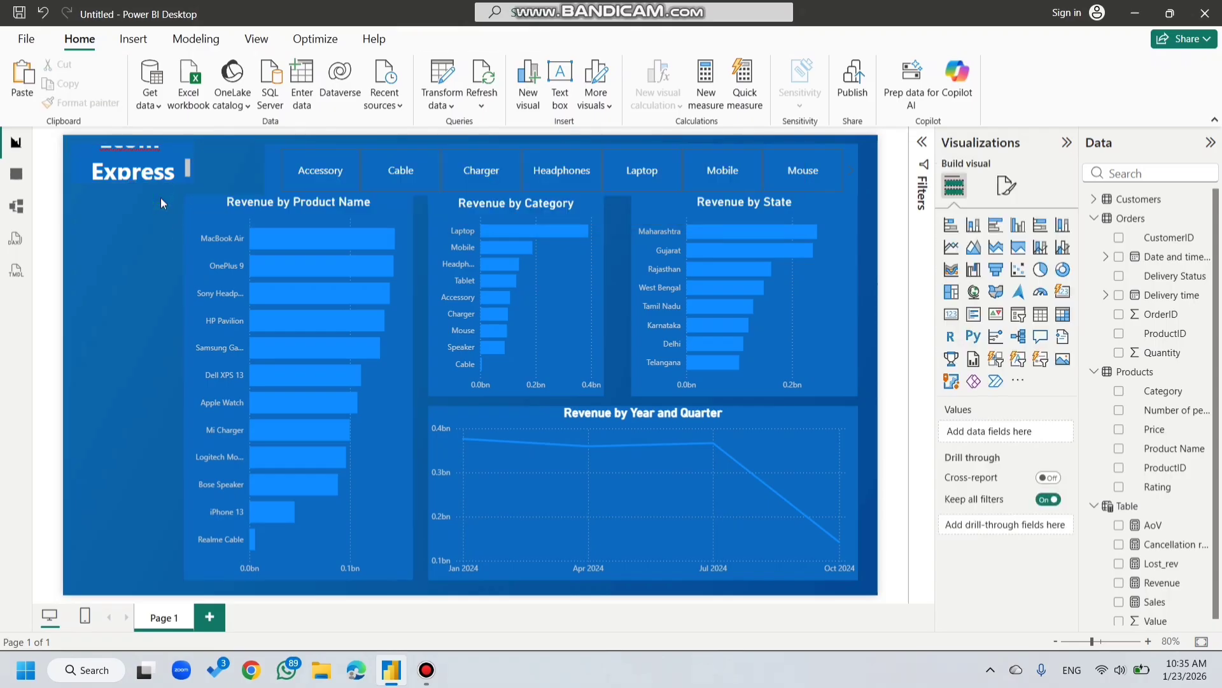
click(141, 166)
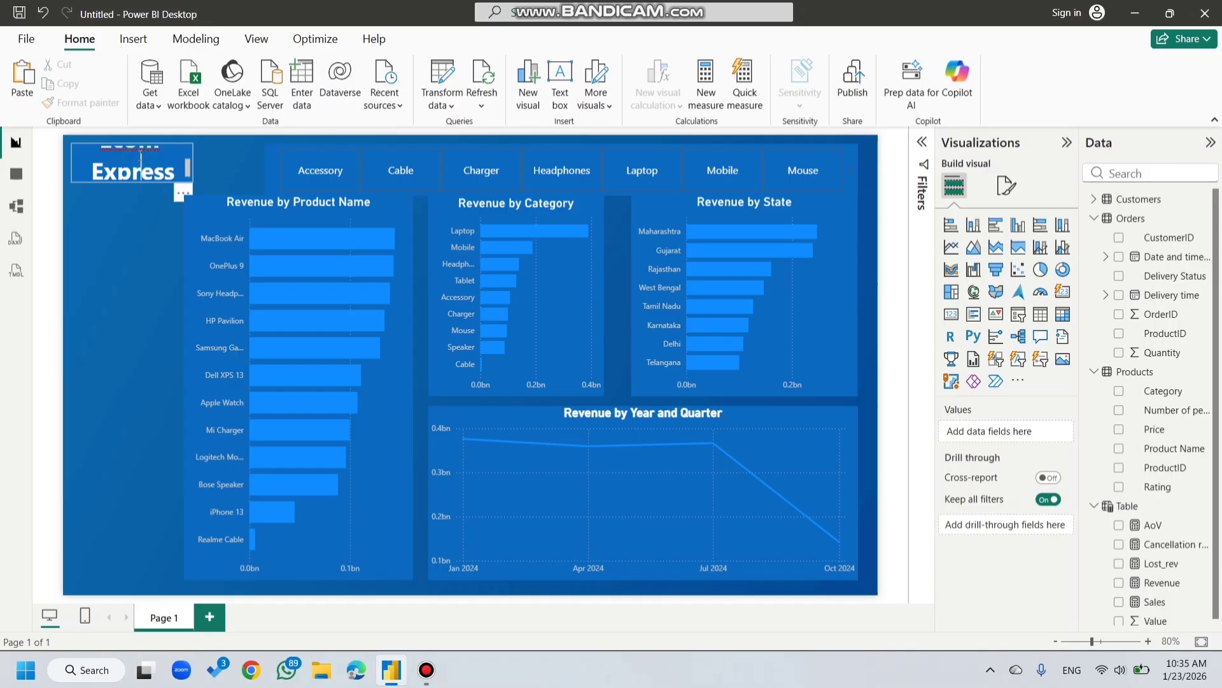
drag(197, 186, 193, 209)
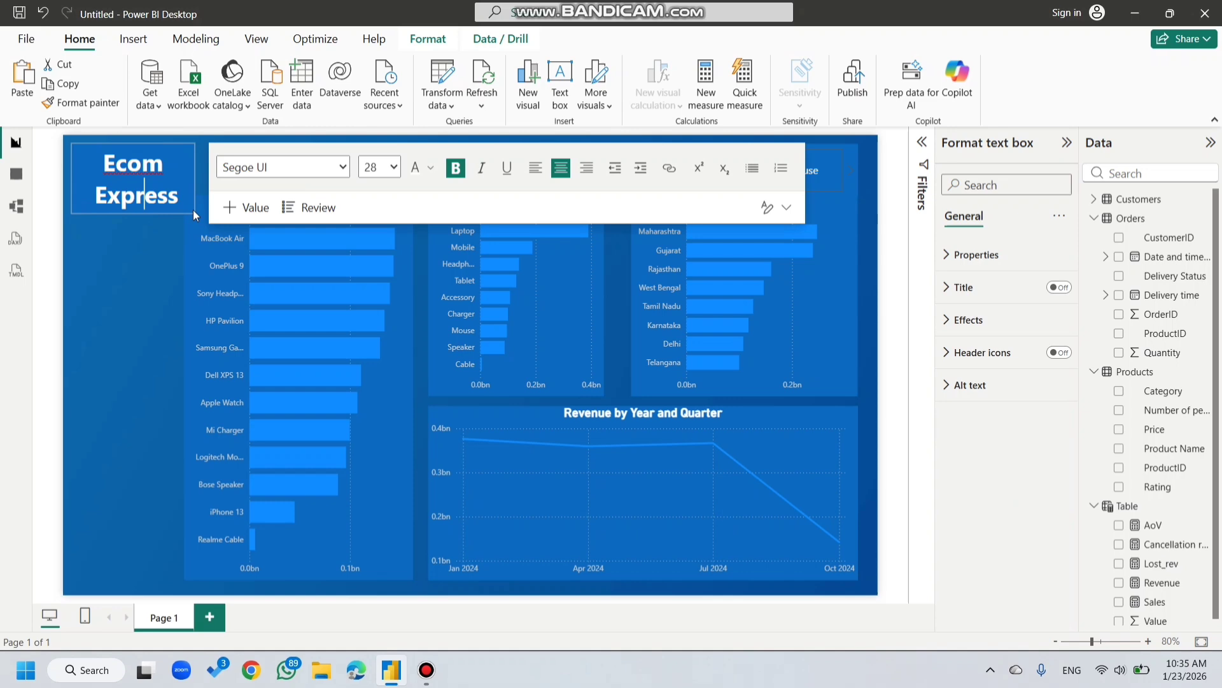
Step: Set the font size of the whole Ecom Express title to 24
key(ctrl+a)
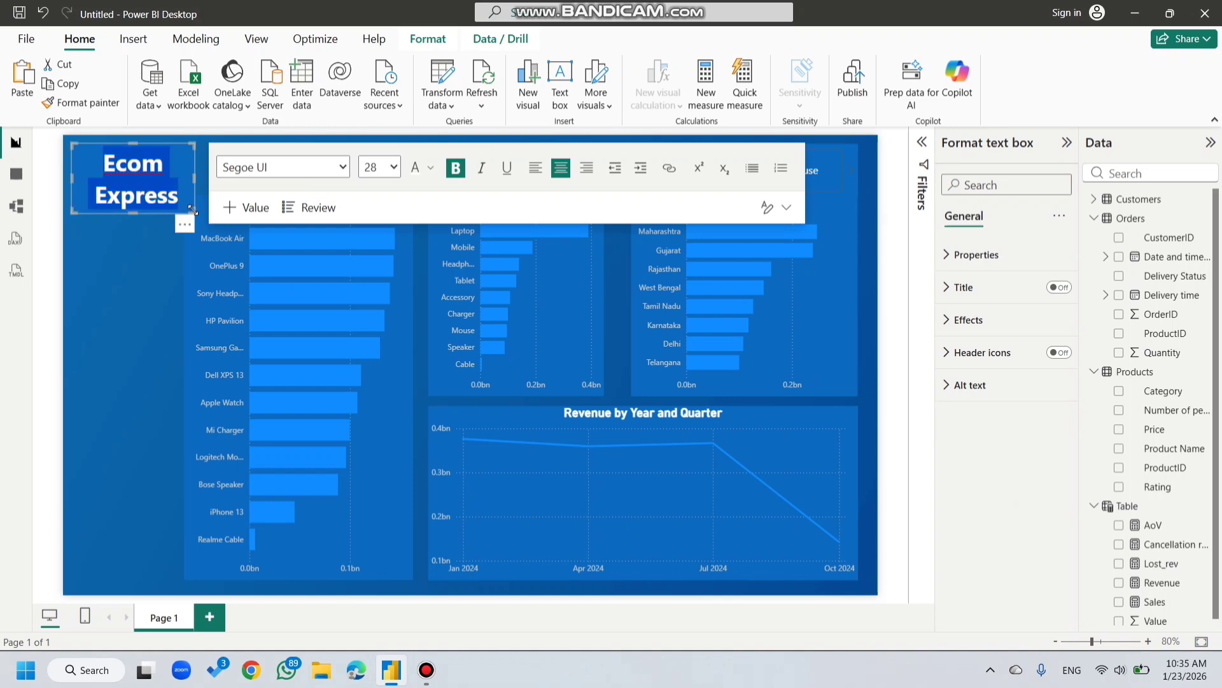
click(393, 167)
click(376, 410)
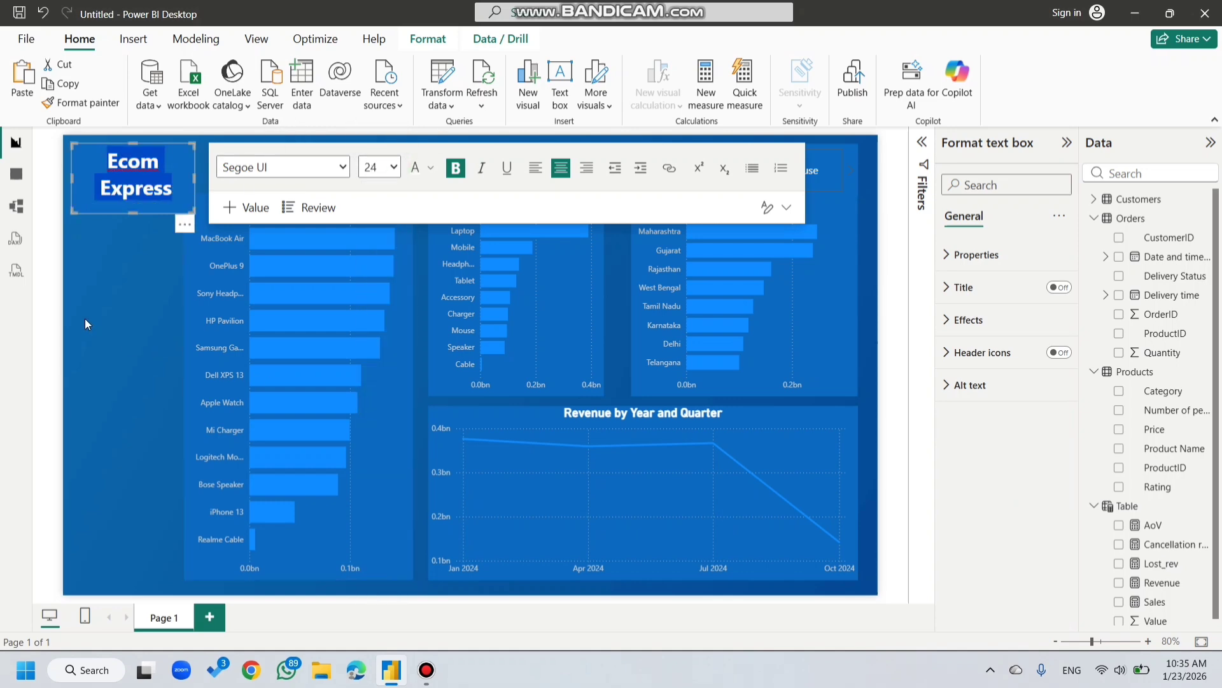
click(136, 321)
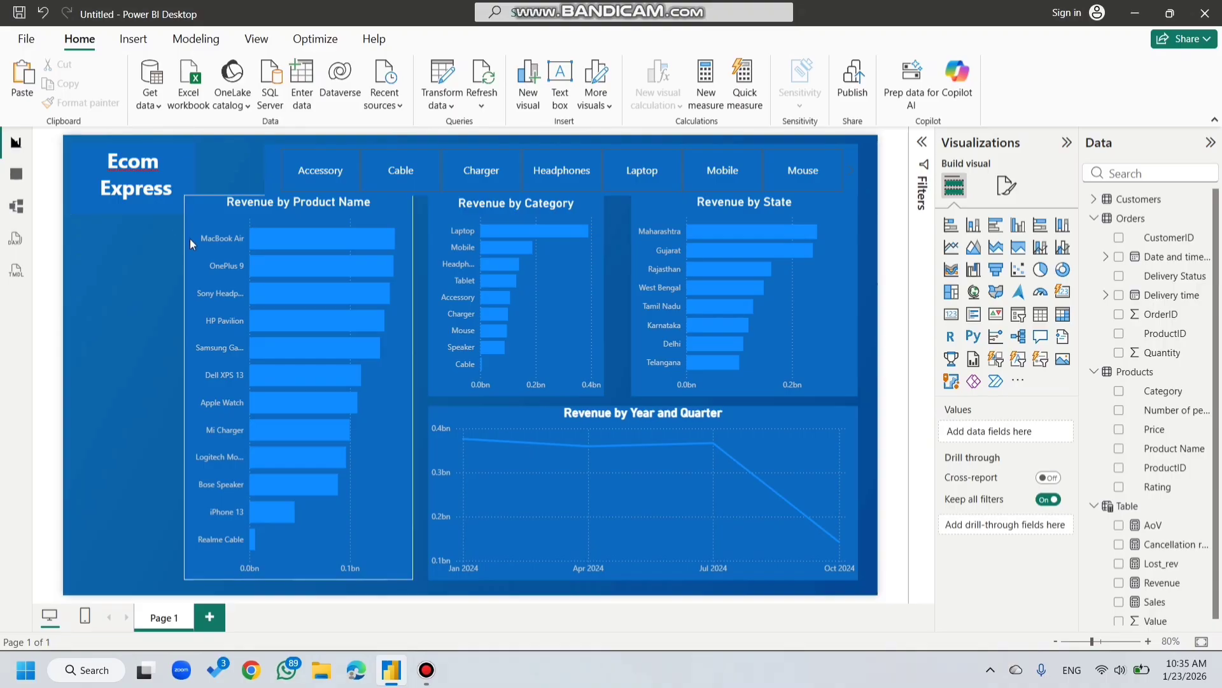
Step: Move the Category slicer next to the narrowed title and widen it to the right edge of the charts
mouse_move(225, 170)
mouse_down()
mouse_move(201, 181)
mouse_move(206, 171)
mouse_up()
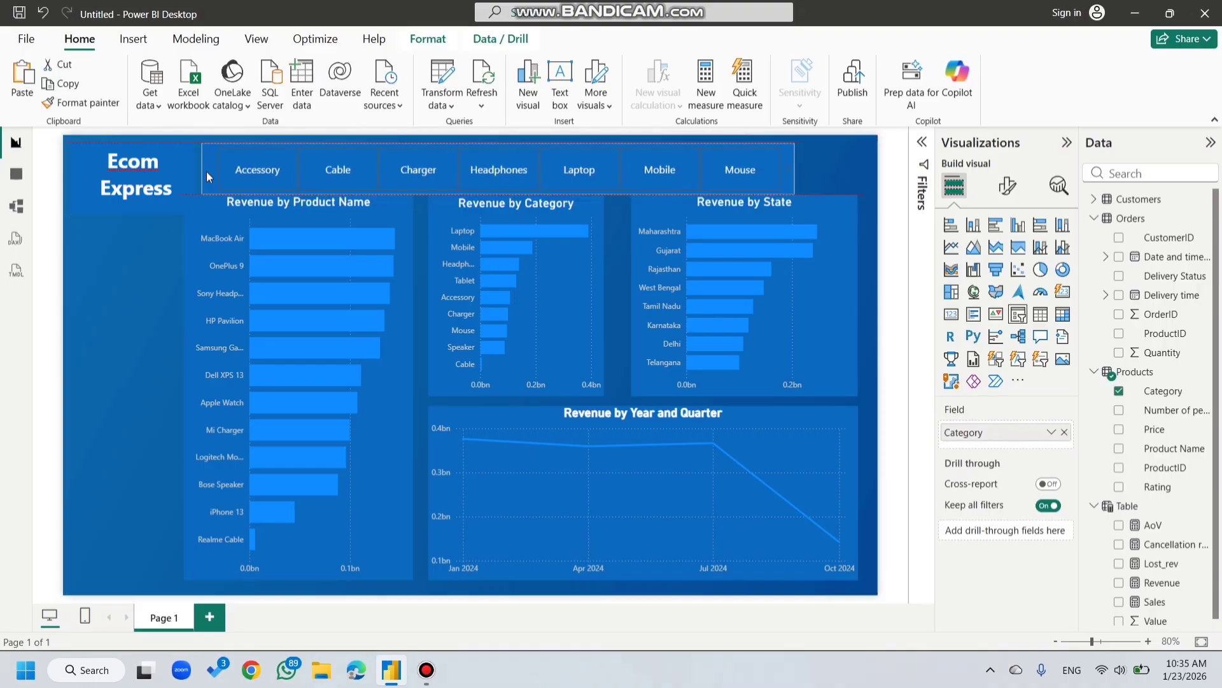
drag(794, 170, 861, 165)
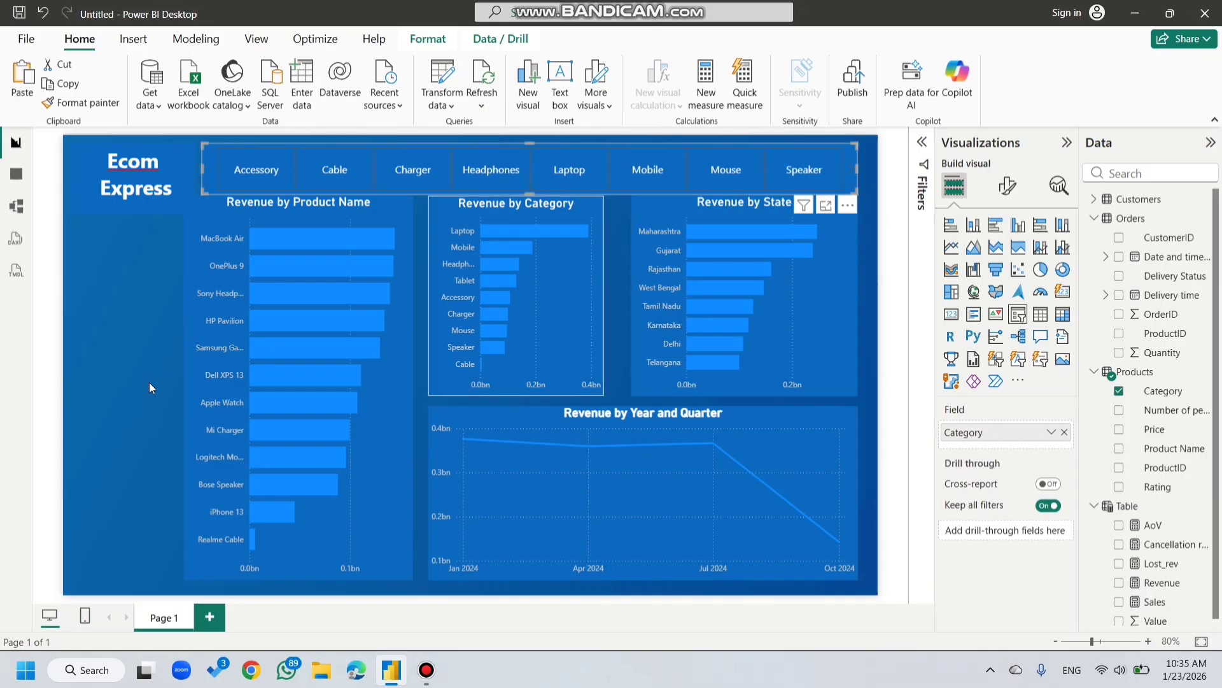
click(120, 396)
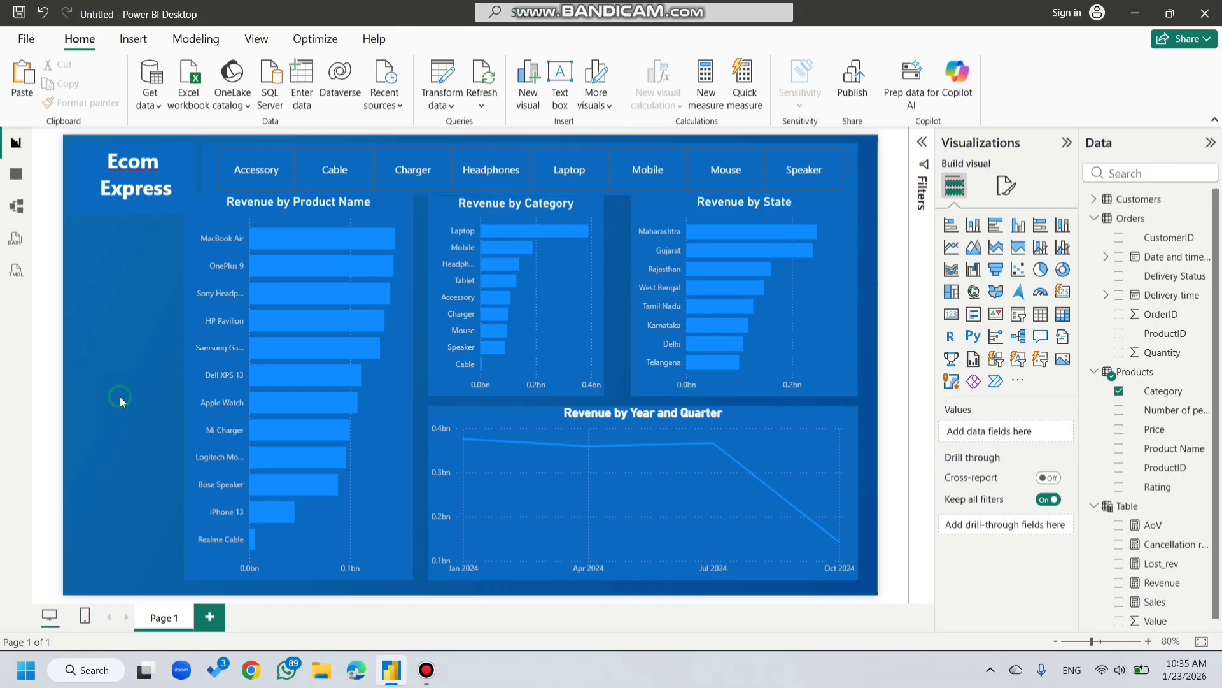
Step: Shrink the Revenue by Product Name chart from its top and left edges to leave a gap below the slicer
click(227, 211)
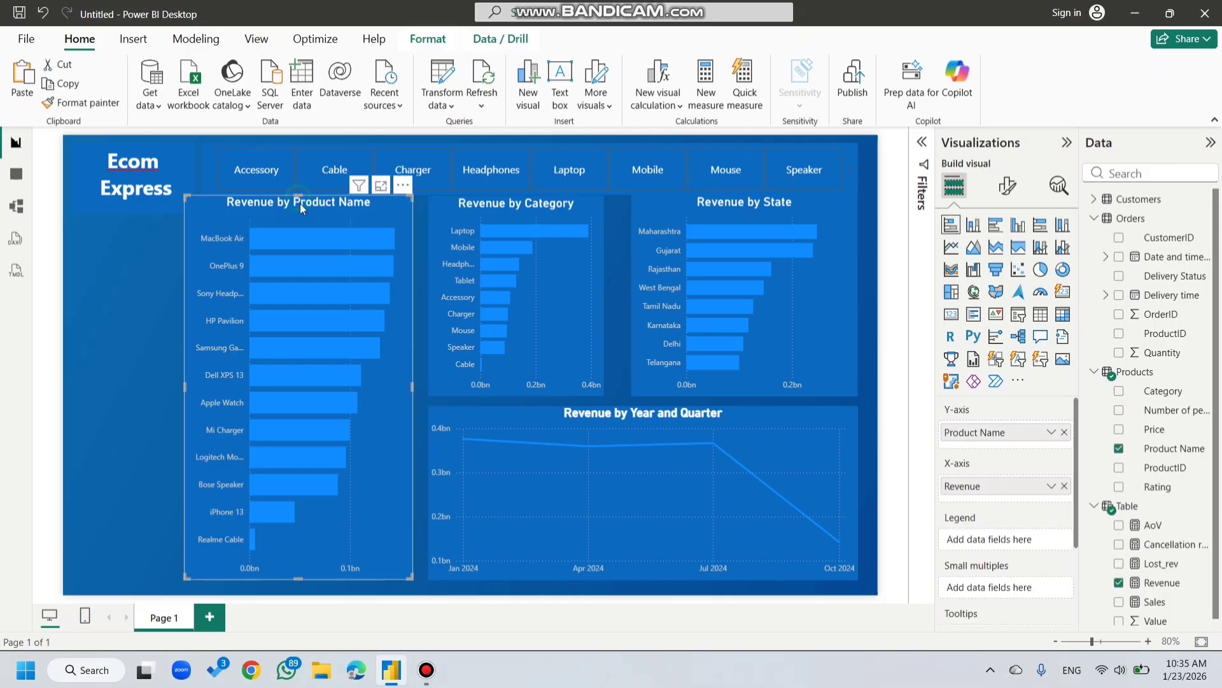
drag(302, 196, 302, 209)
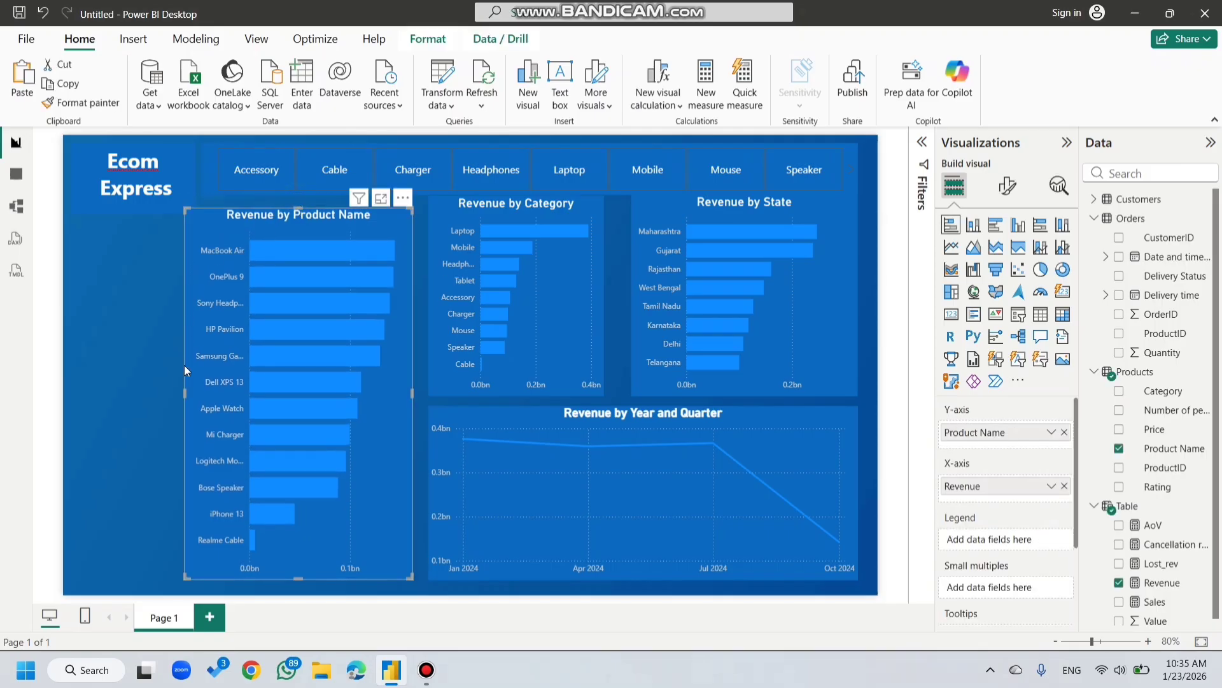
drag(184, 389, 206, 388)
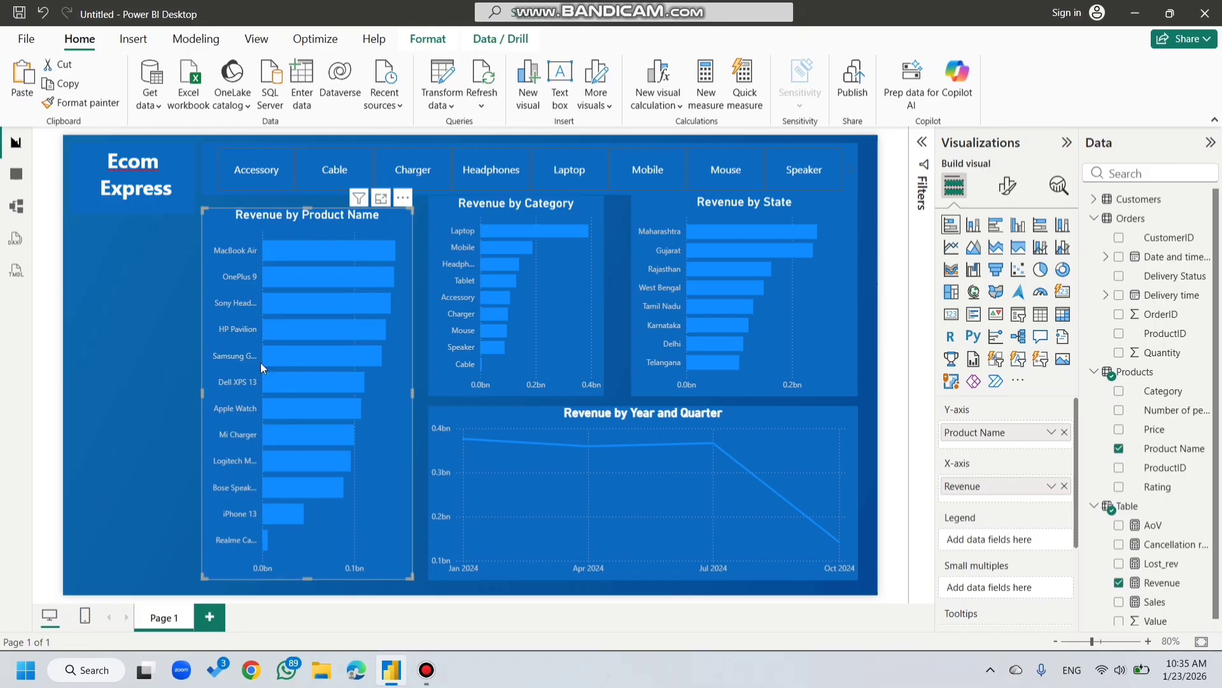
click(163, 373)
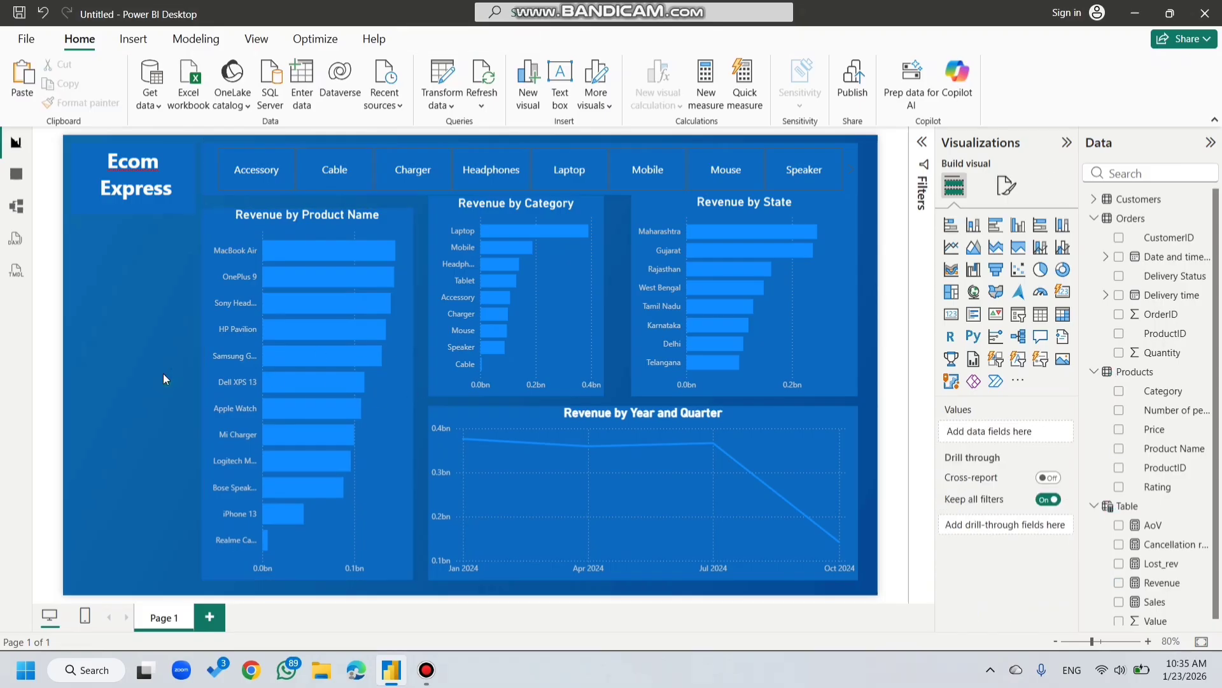
Step: Lower the top edge of the Revenue by Category chart to align it with the Product Name chart
click(601, 319)
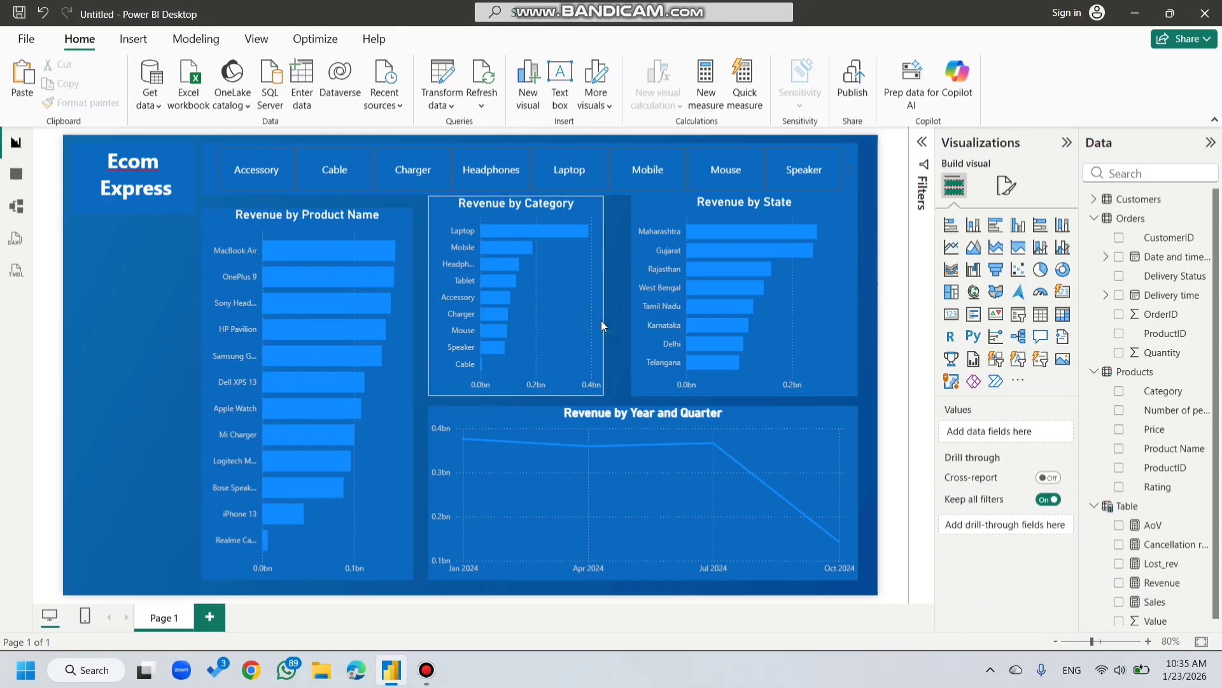
click(519, 193)
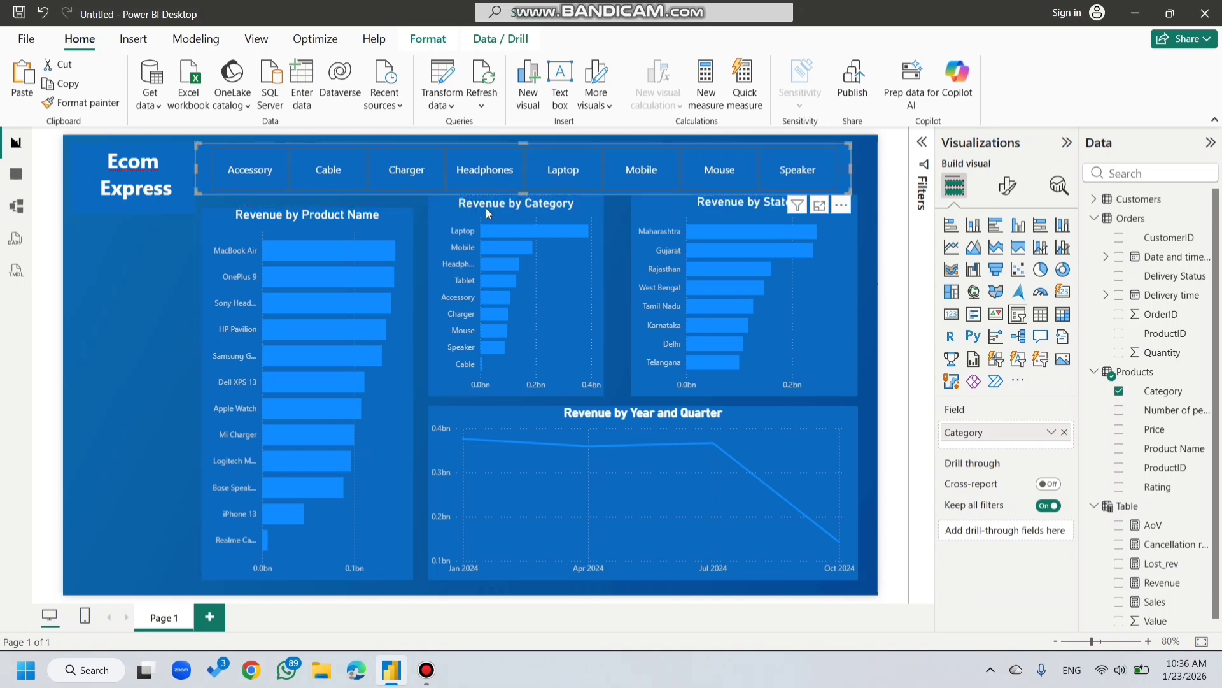
click(177, 356)
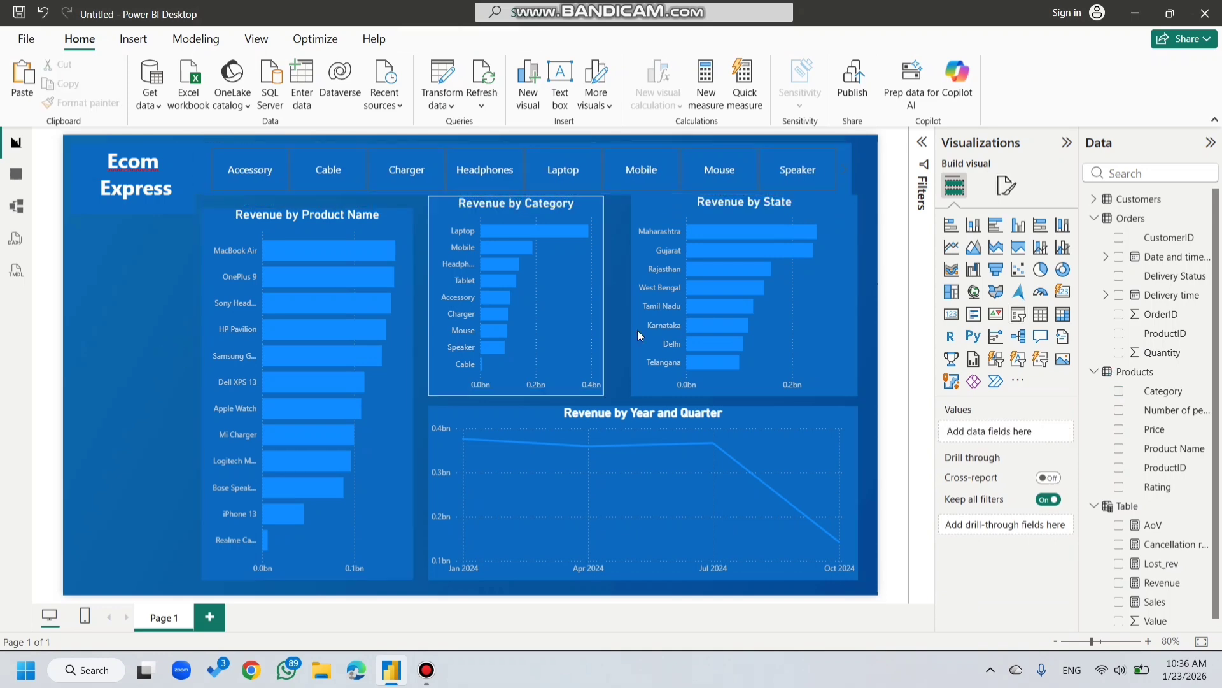
click(450, 384)
drag(514, 194, 517, 209)
Step: Lower the top edge of the Revenue by State chart to match its neighbours and widen the Revenue by Category chart toward it
click(641, 239)
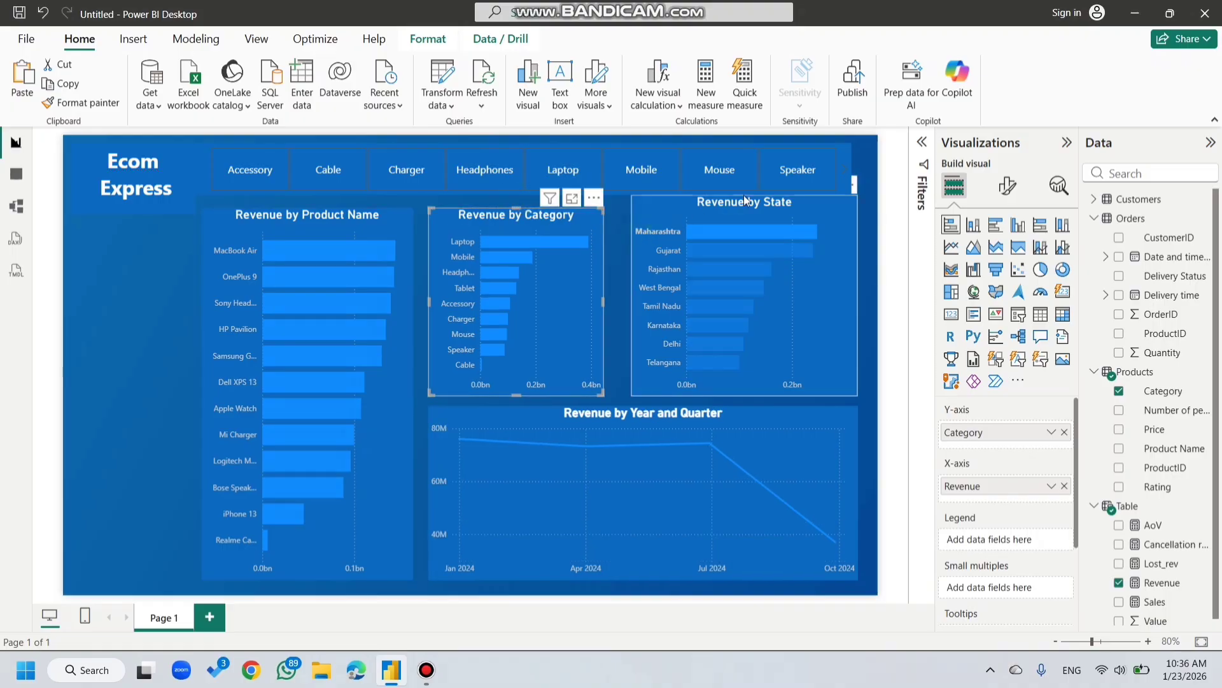
drag(749, 199, 750, 210)
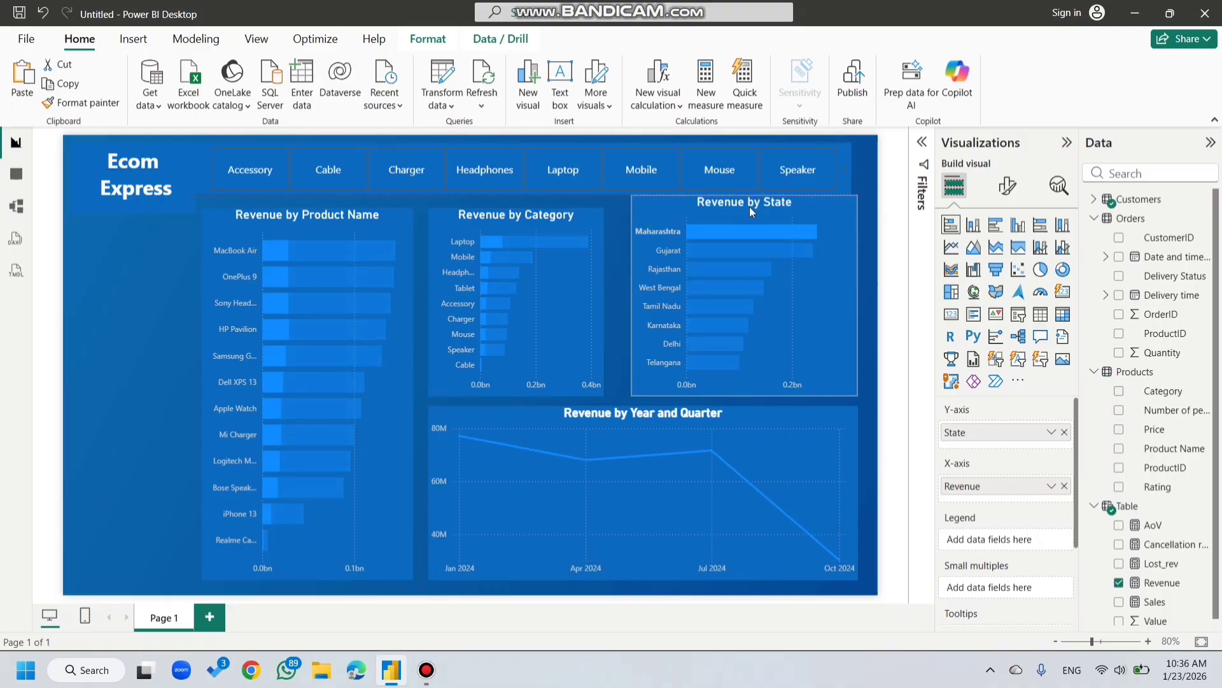
click(598, 298)
drag(603, 300, 615, 300)
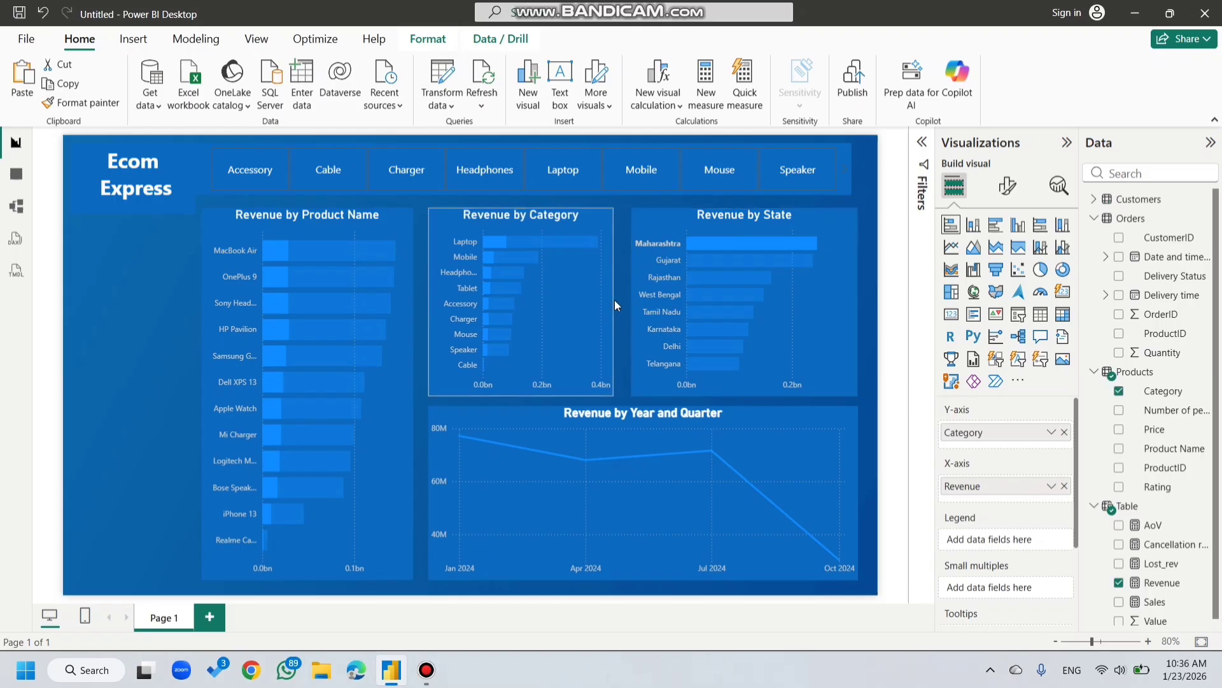
click(420, 341)
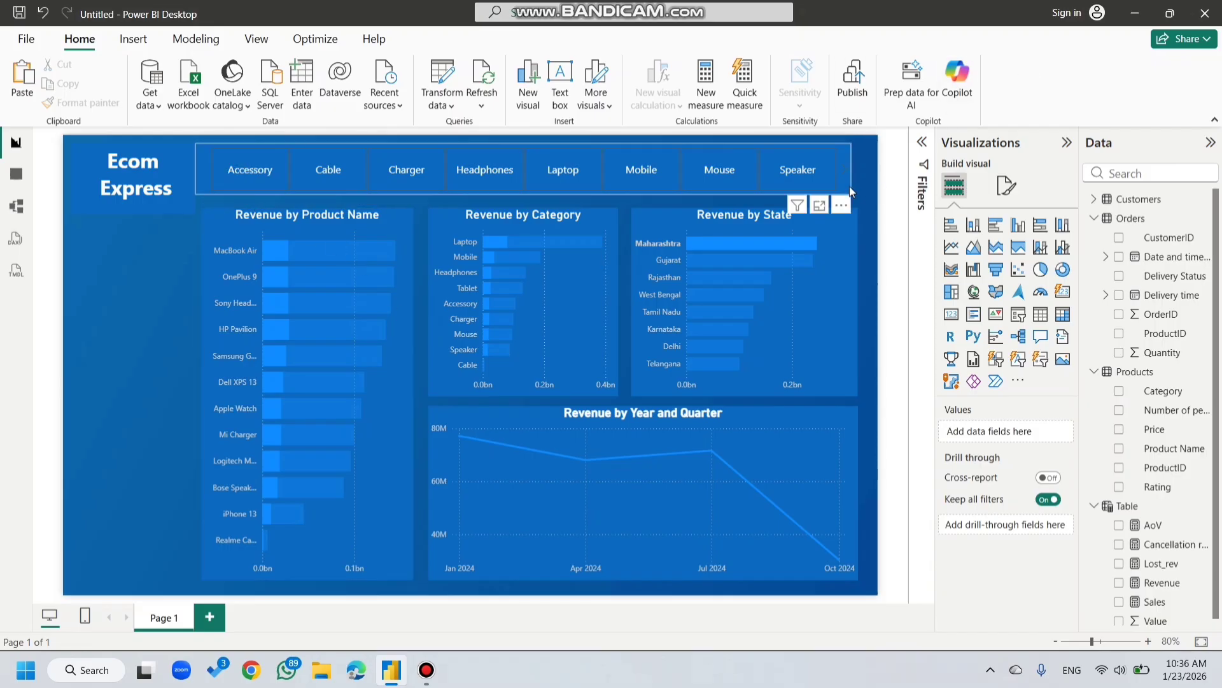
Step: Shift the Category slicer to line up with the outer edges of the charts, and test it by toggling the Accessory filter
drag(849, 186, 860, 186)
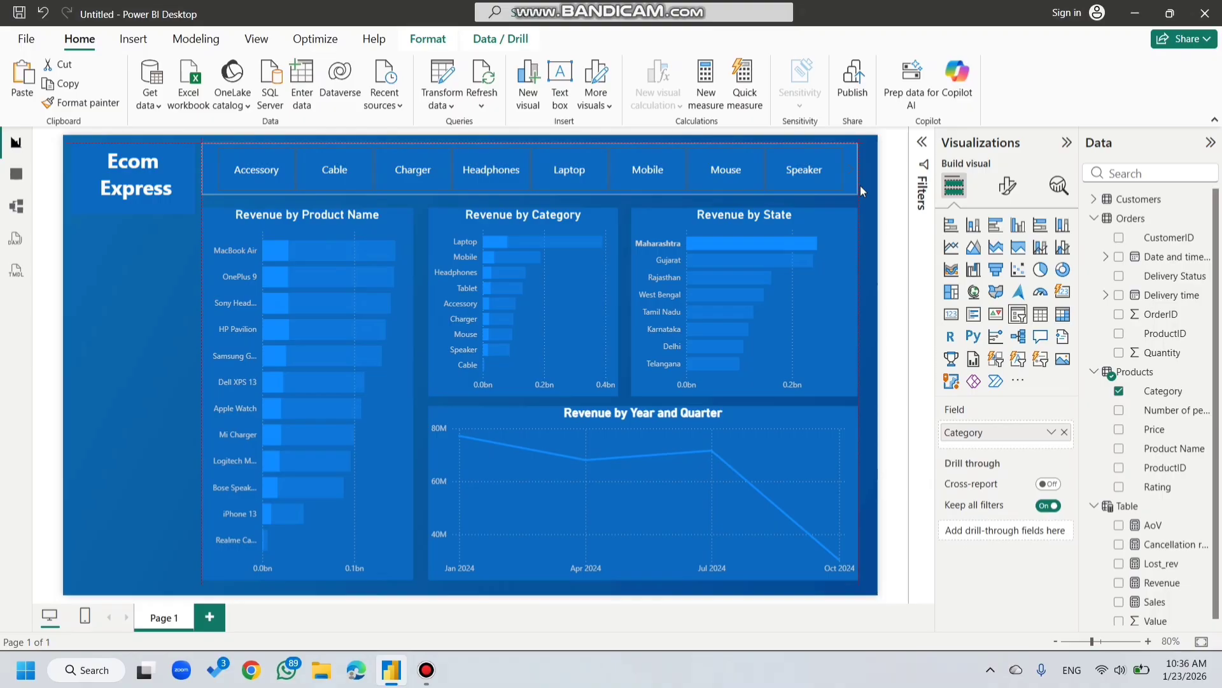
click(150, 376)
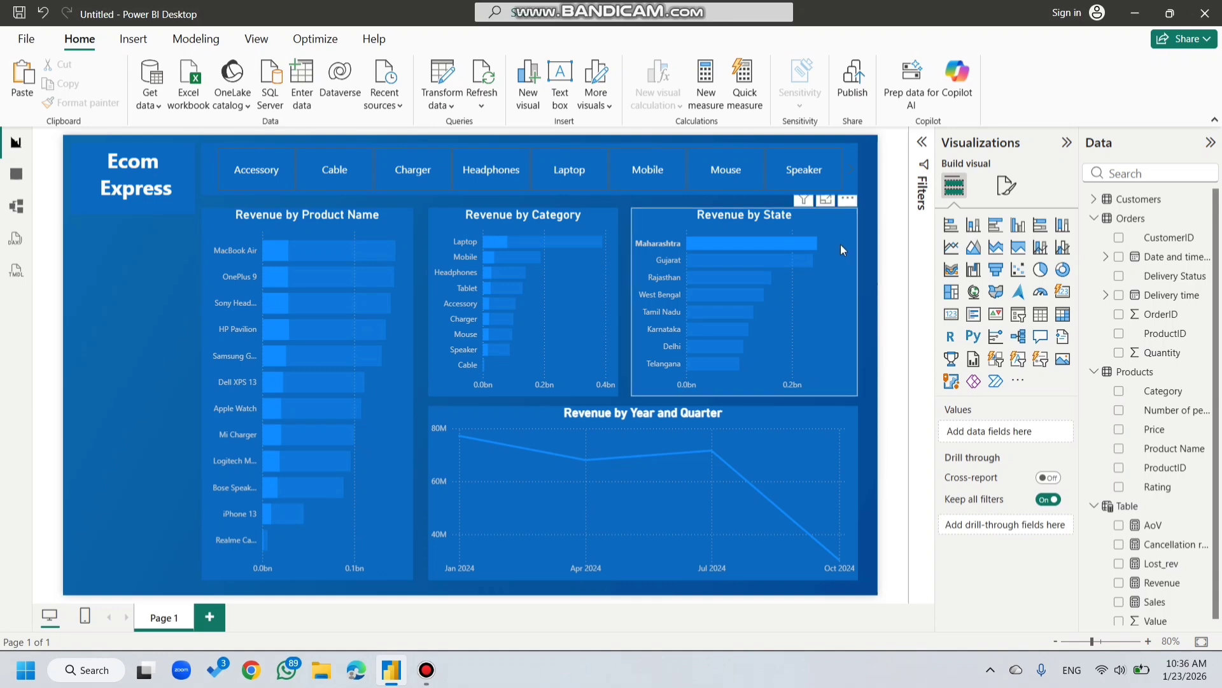
click(235, 184)
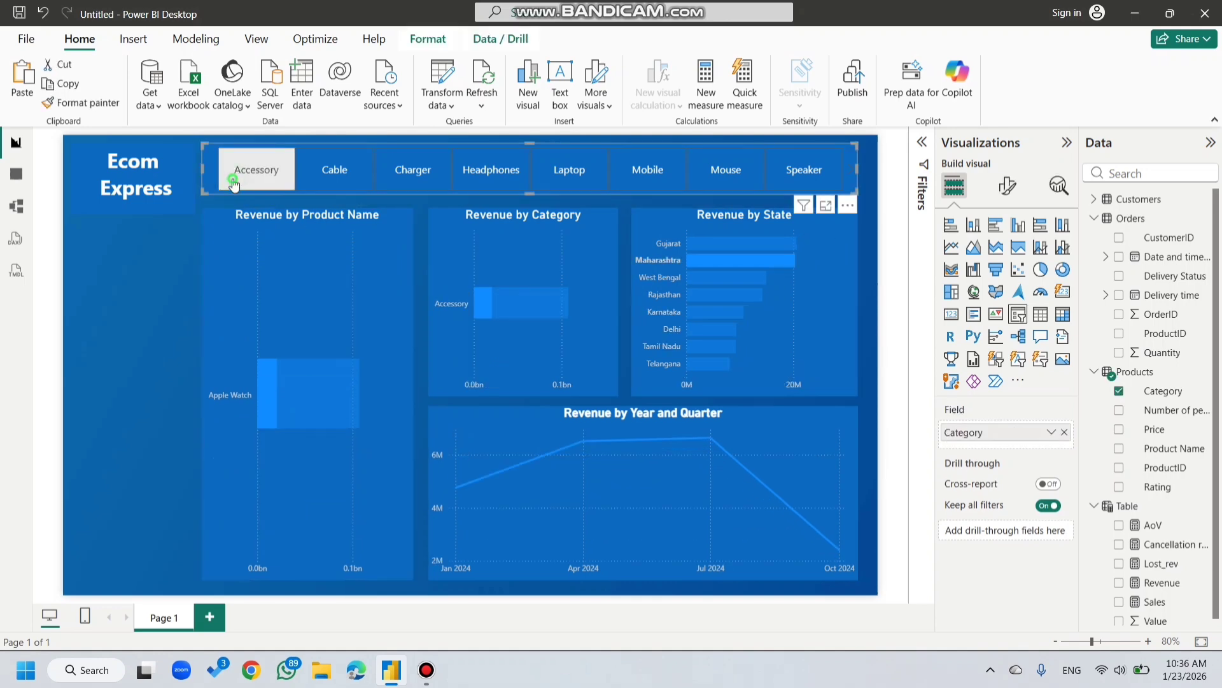
click(234, 184)
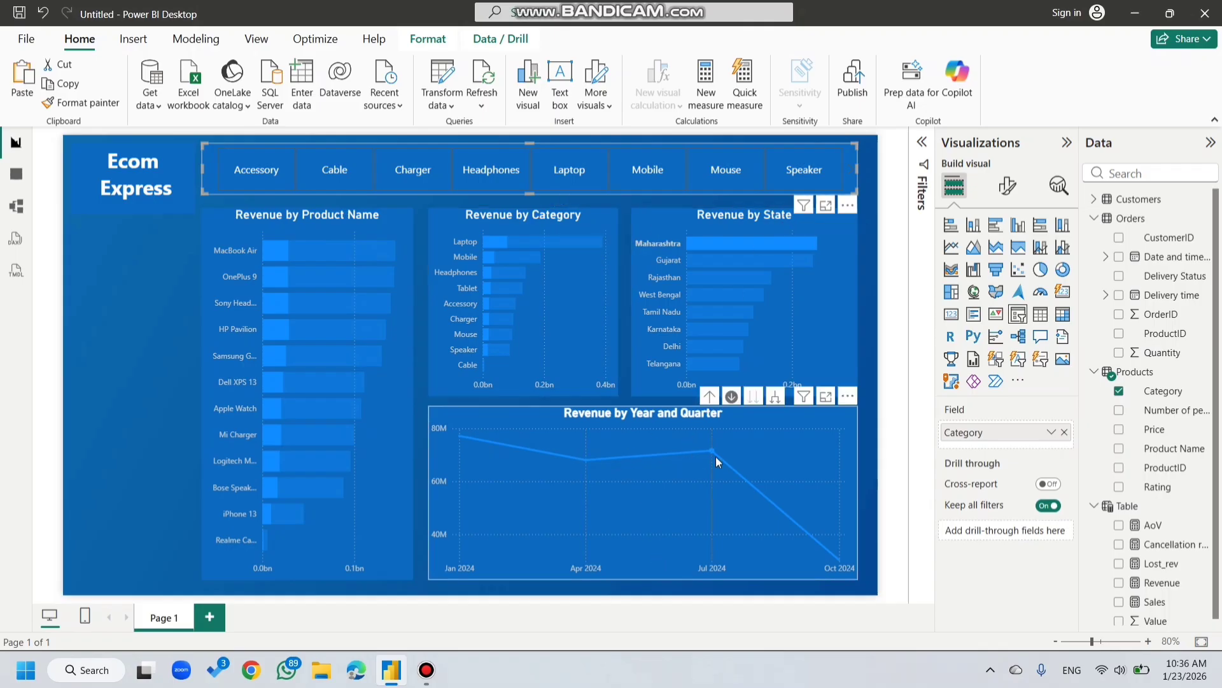
mouse_move(719, 458)
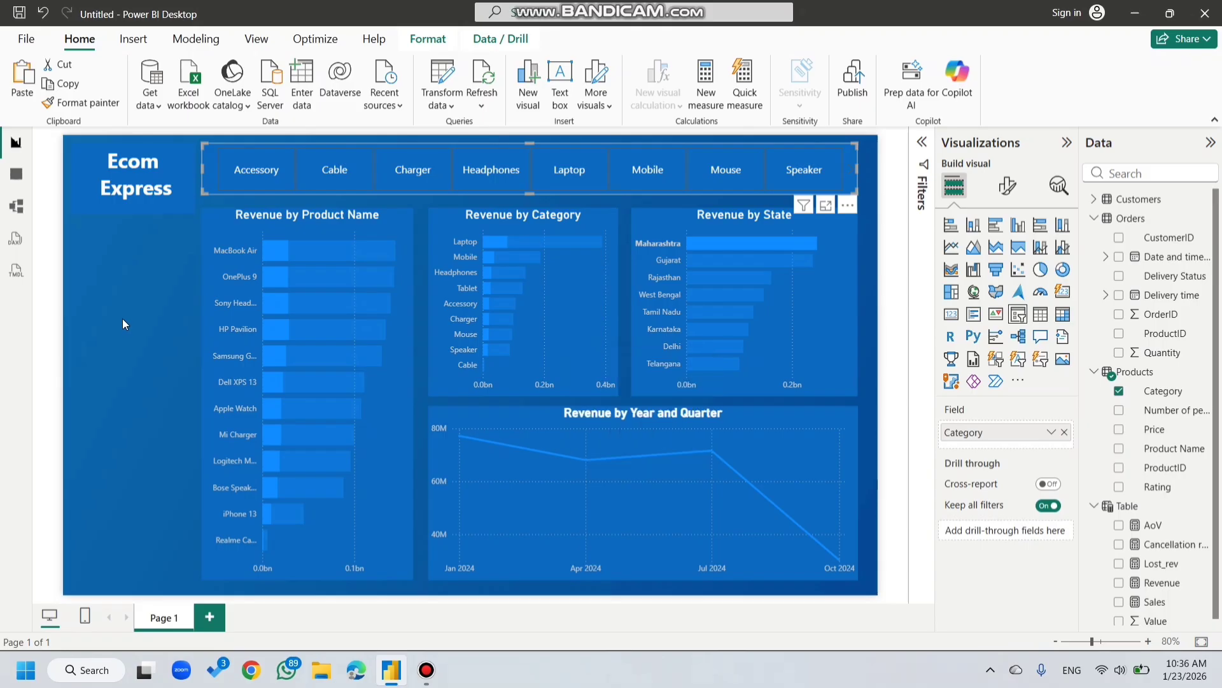
click(945, 322)
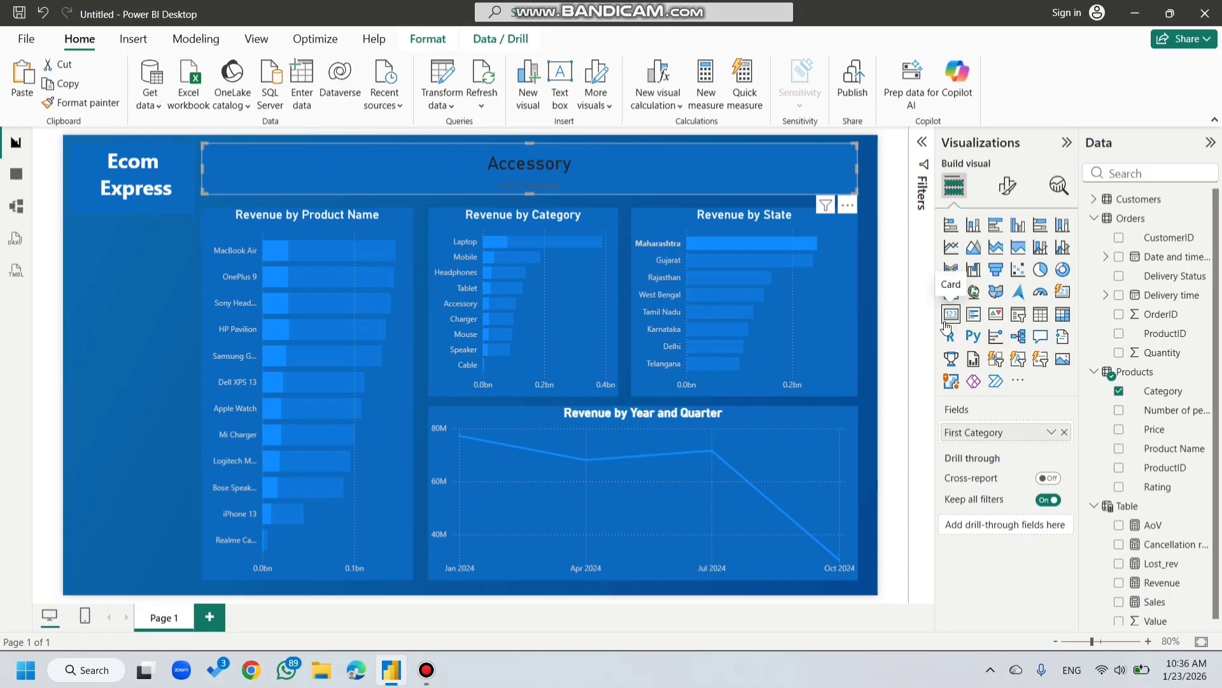
key(ctrl+z)
Step: Add a card visual showing the Revenue measure and shrink it to a small tile just below the Ecom Express title
click(124, 312)
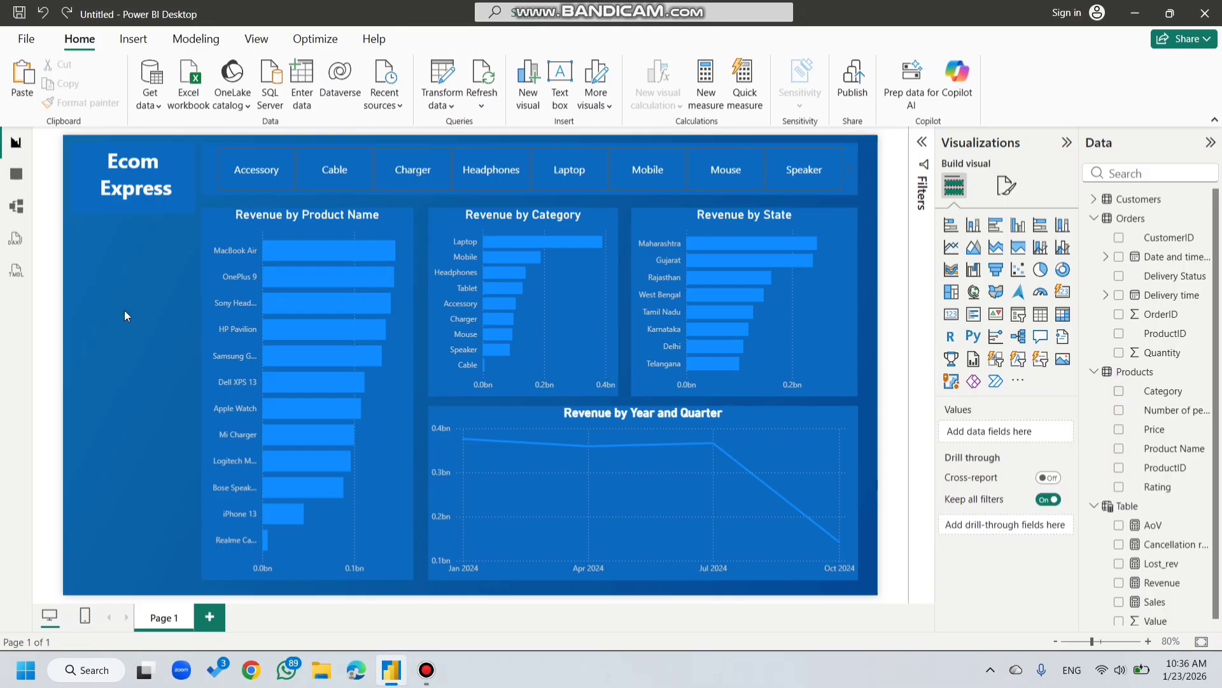
click(952, 317)
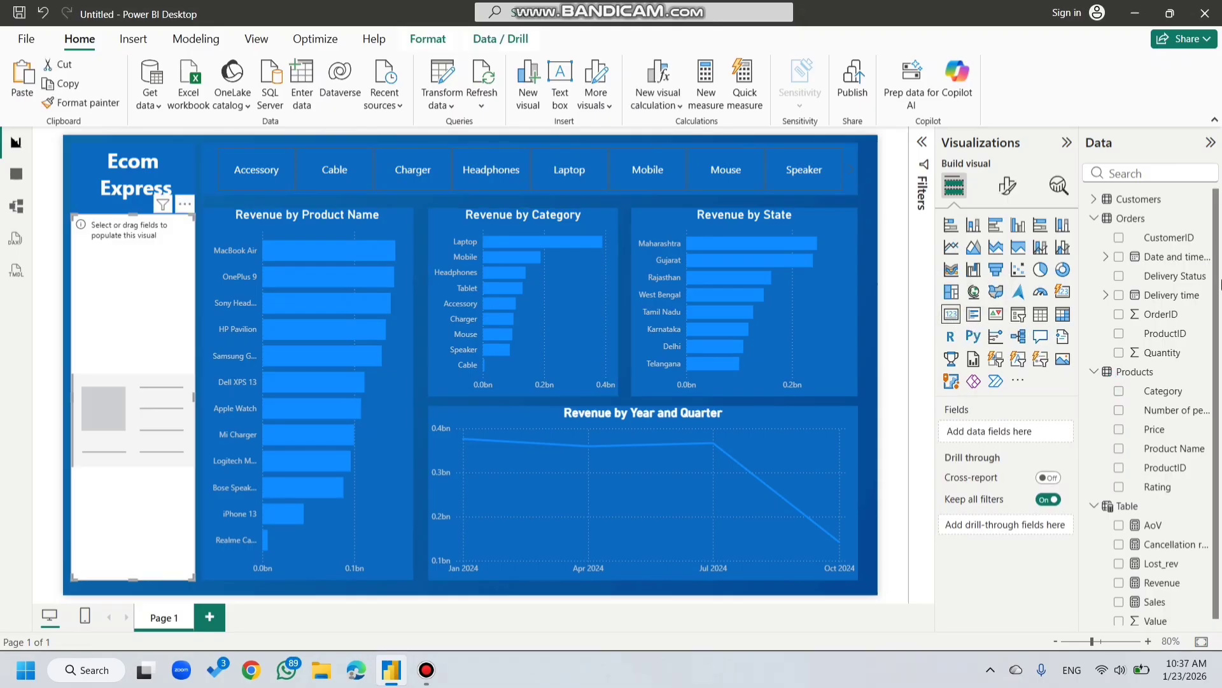
scroll(1132, 556, down, 1)
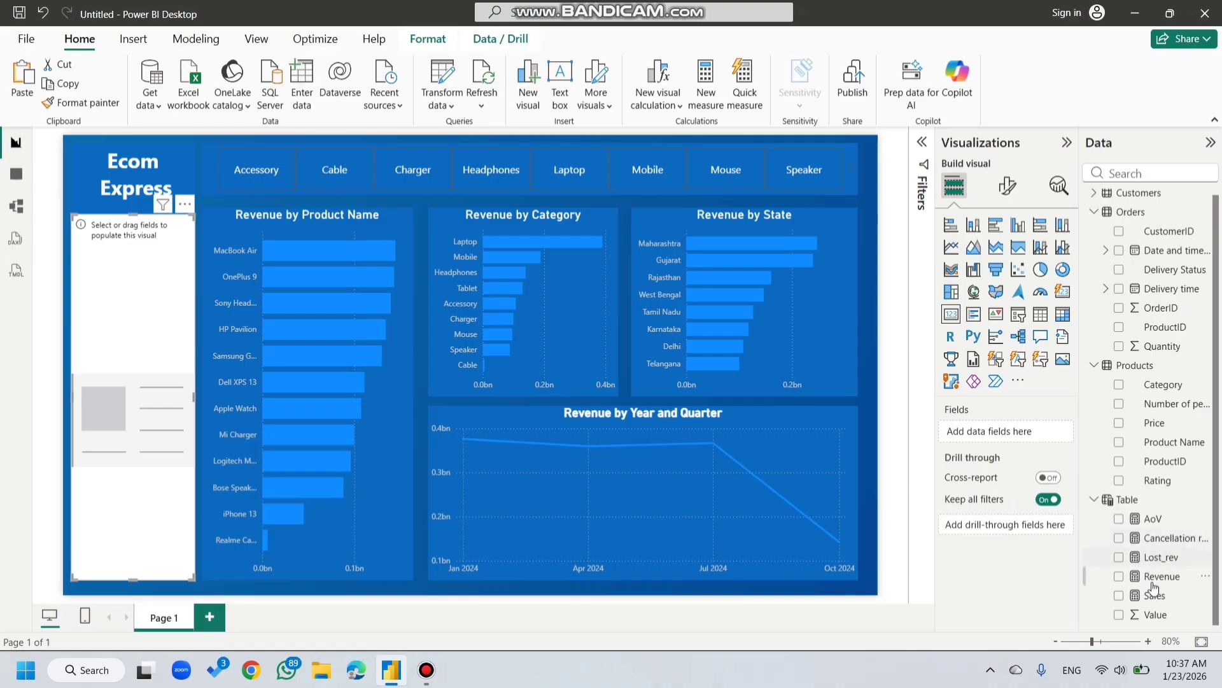
drag(1154, 587, 1022, 447)
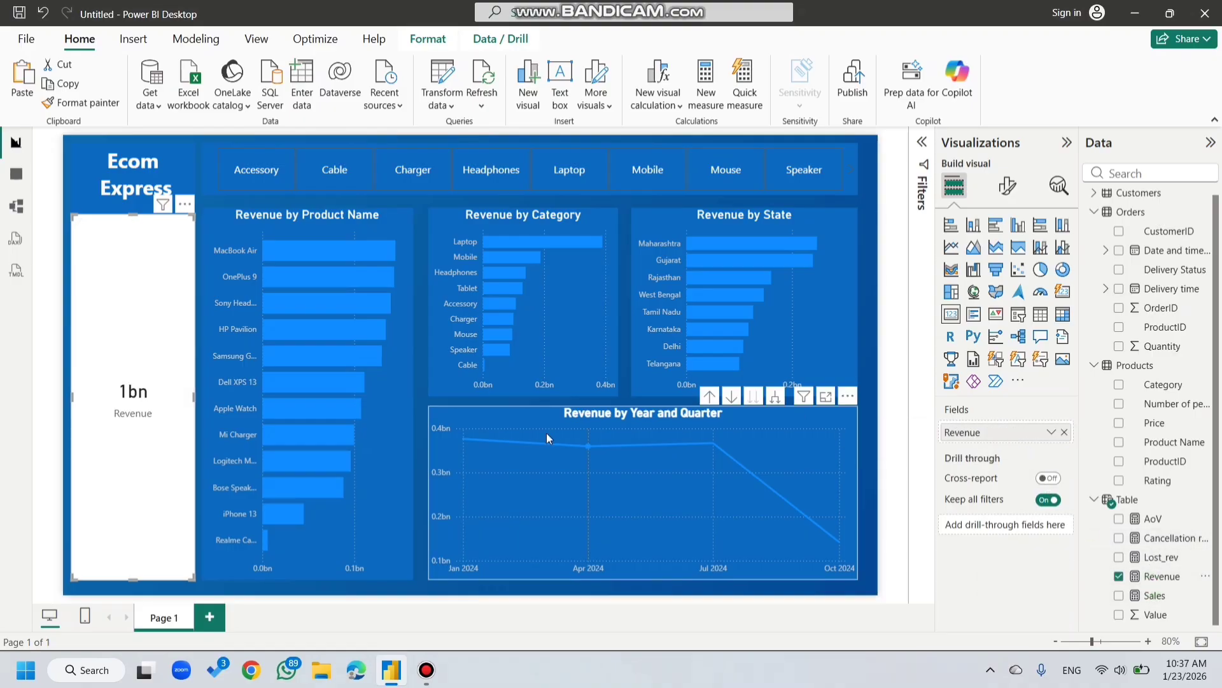
drag(132, 577, 132, 282)
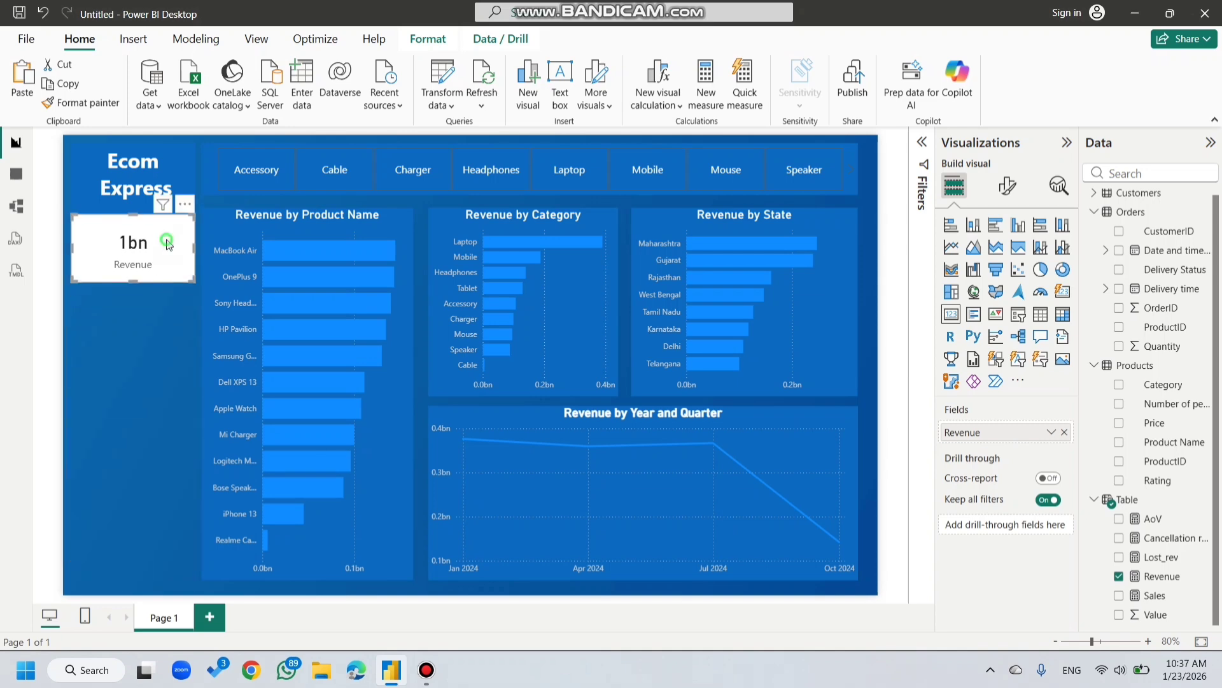
drag(163, 244, 167, 249)
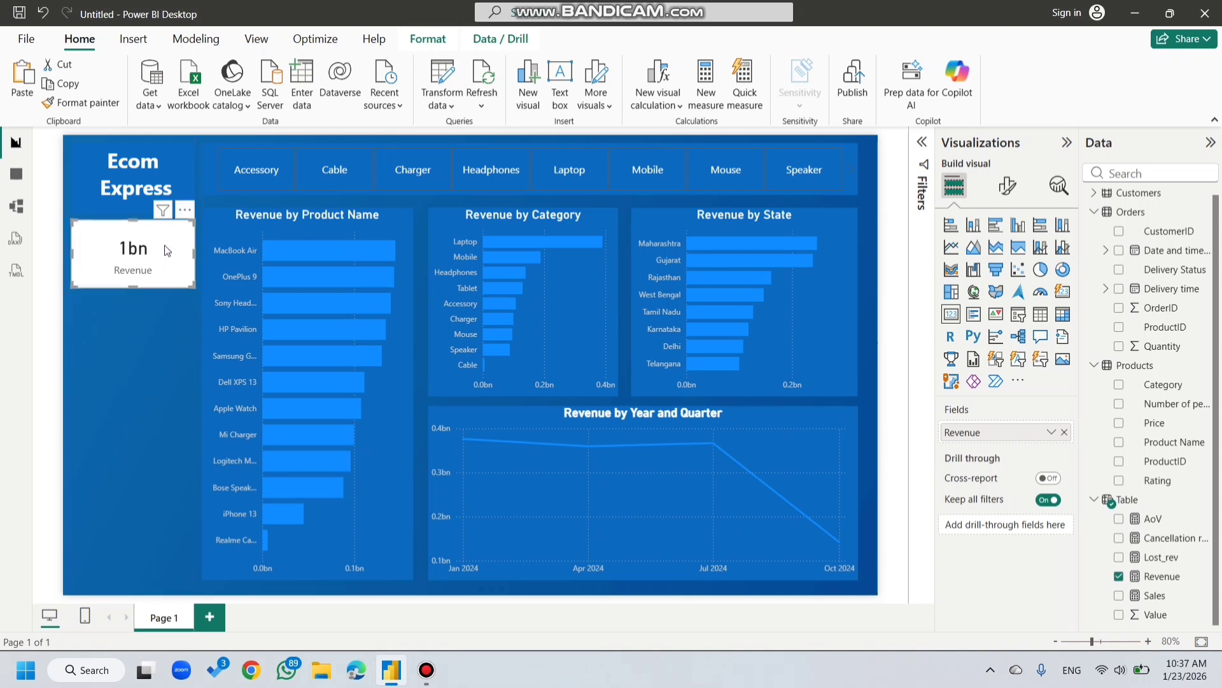
Step: Set the Revenue card's callout value to 2 decimal places, keeping the display units on Auto
click(1004, 200)
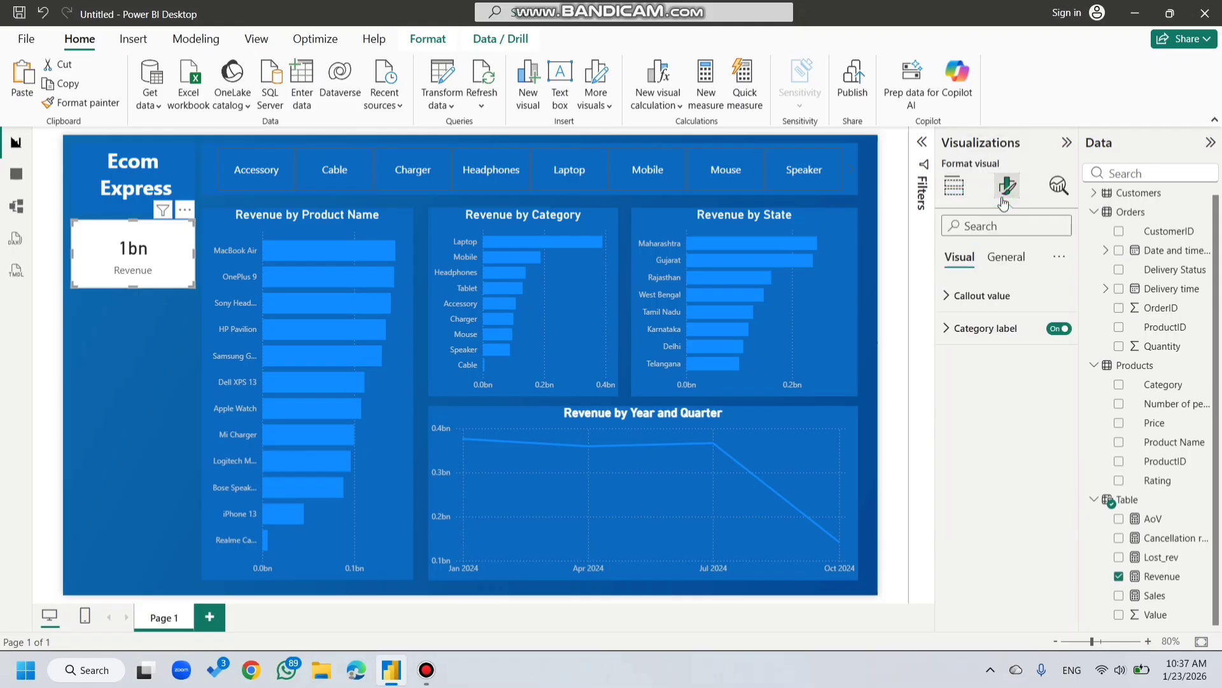
click(997, 296)
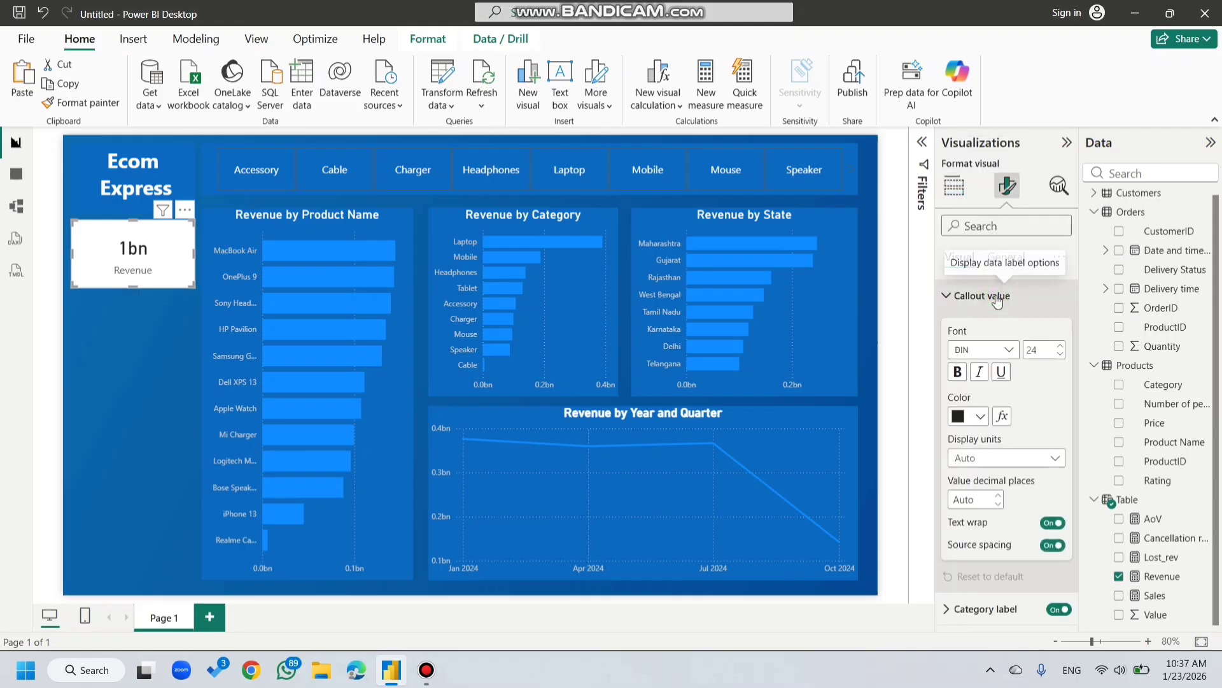
click(1000, 467)
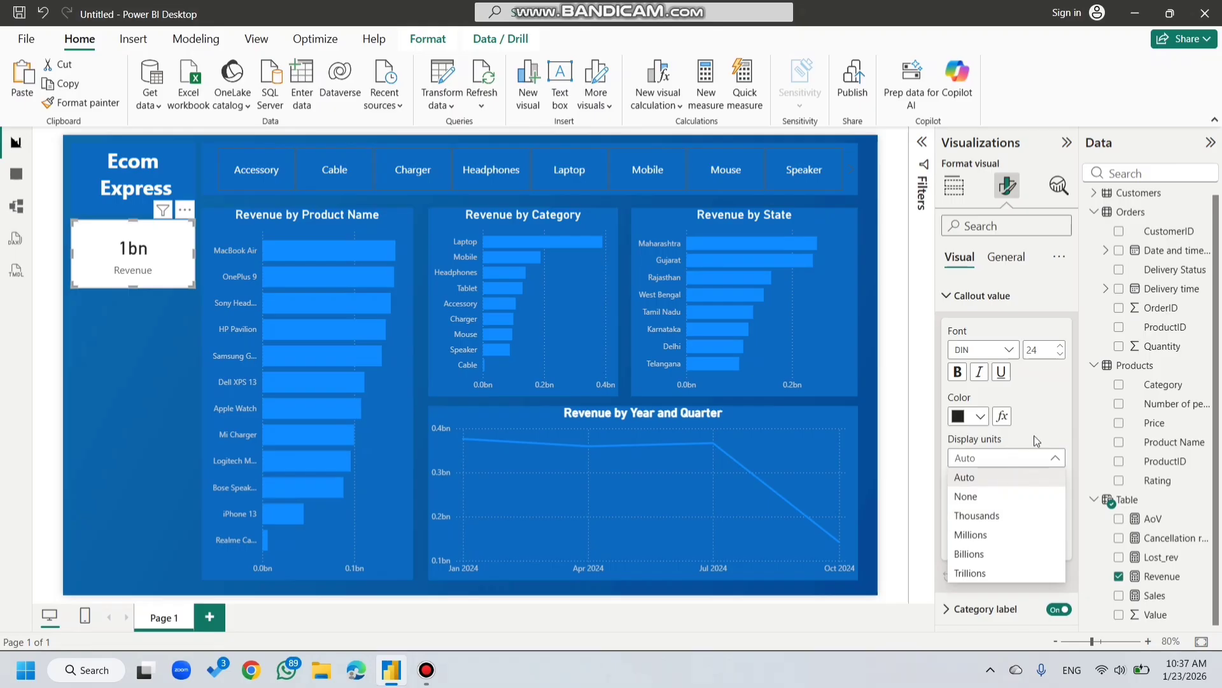
click(1051, 431)
click(999, 496)
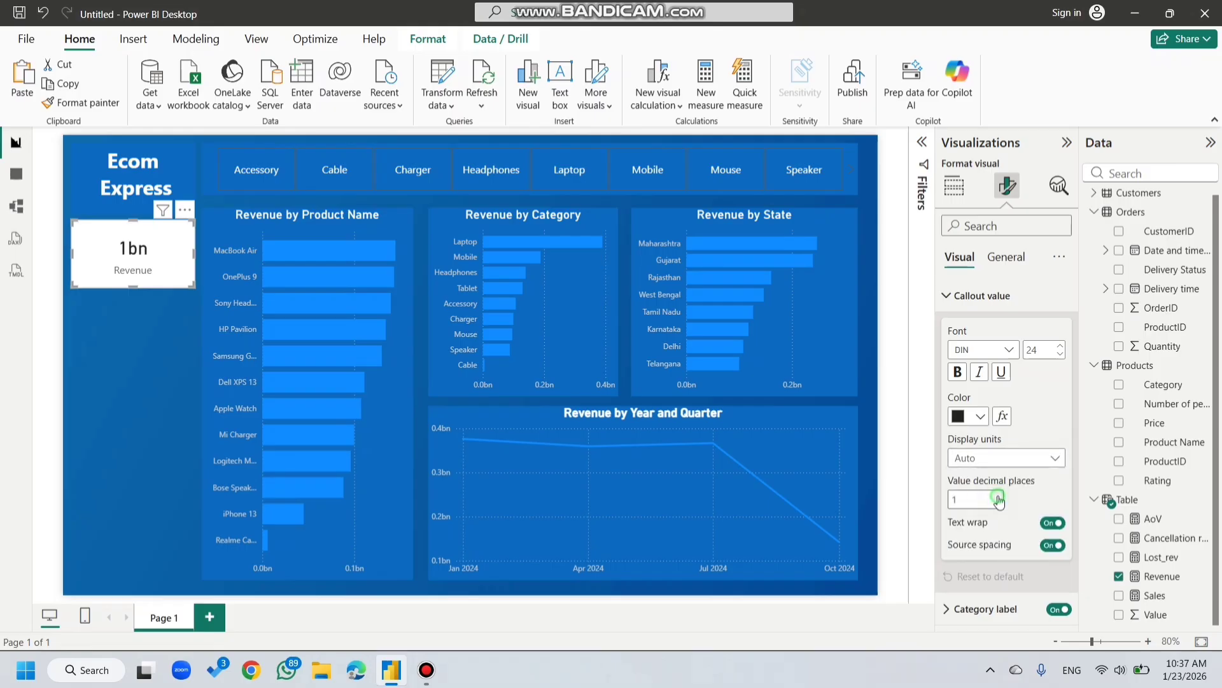
click(1000, 503)
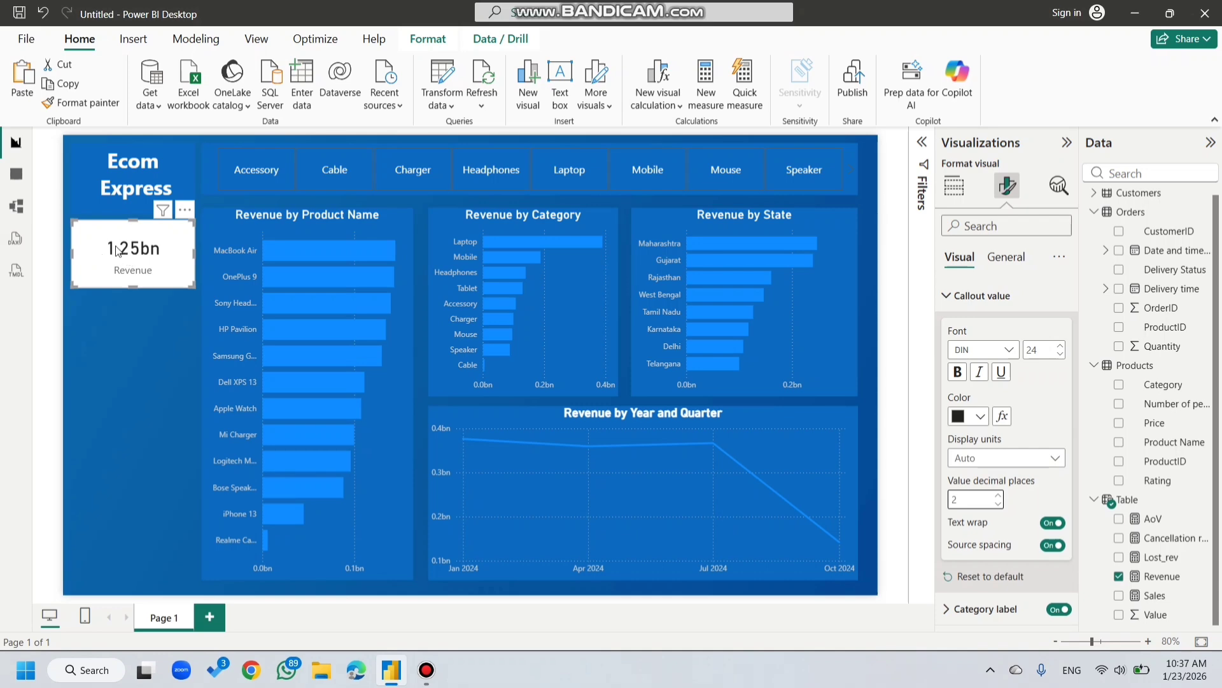
Step: Format the Revenue card's callout value in bold white
click(978, 418)
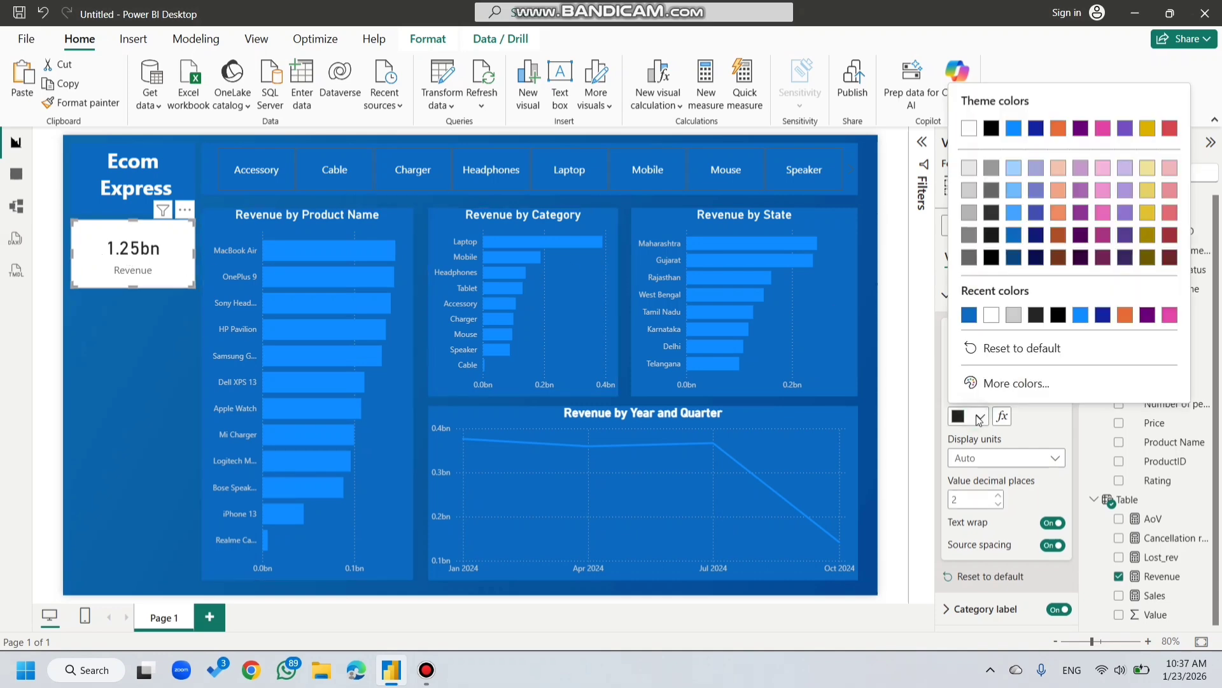
click(992, 316)
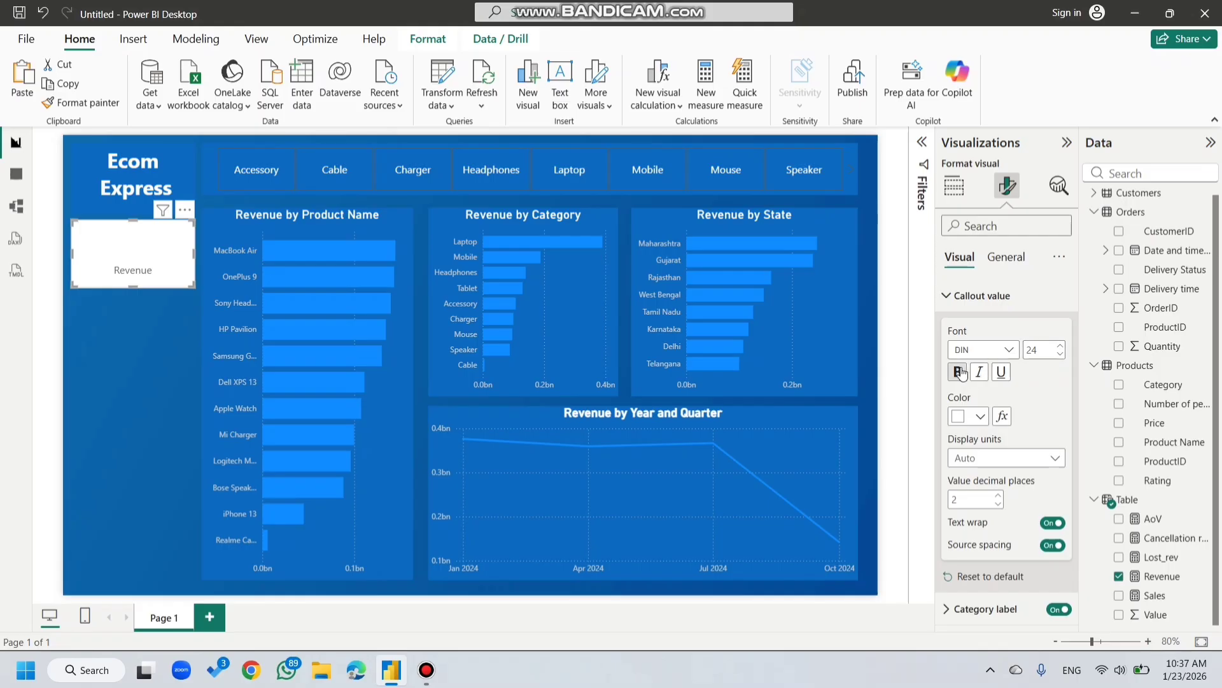
click(980, 296)
Step: Change the color of the Revenue card's category label to light gray
click(985, 329)
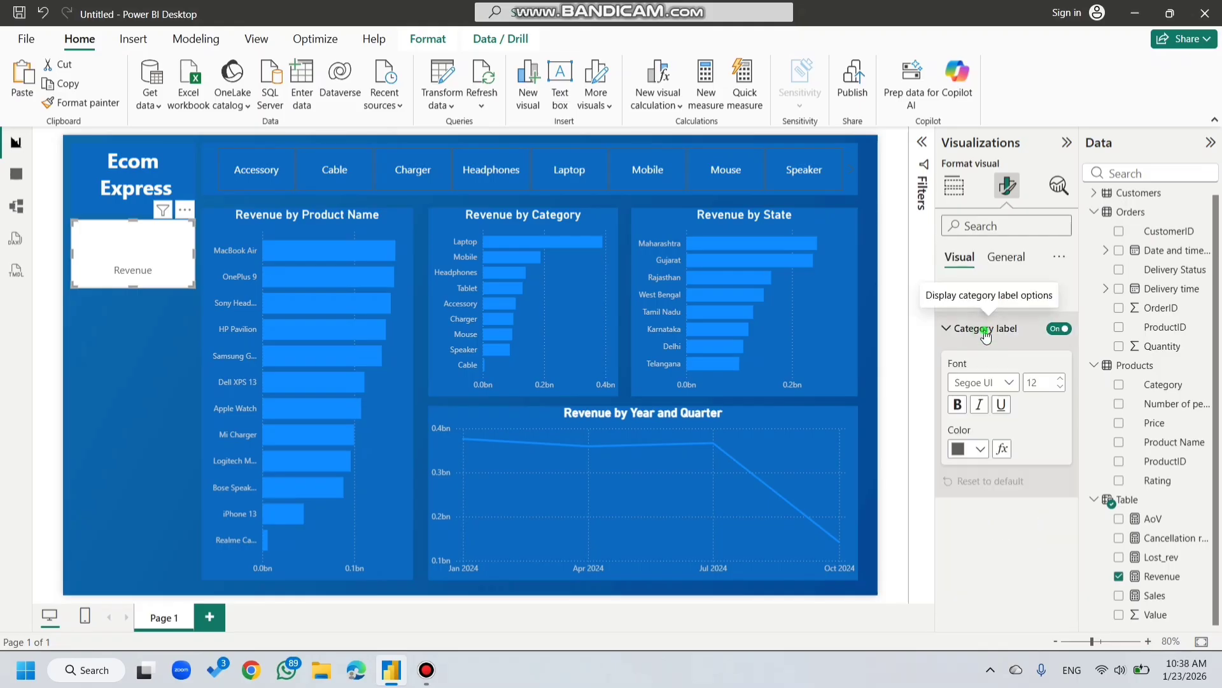
click(985, 329)
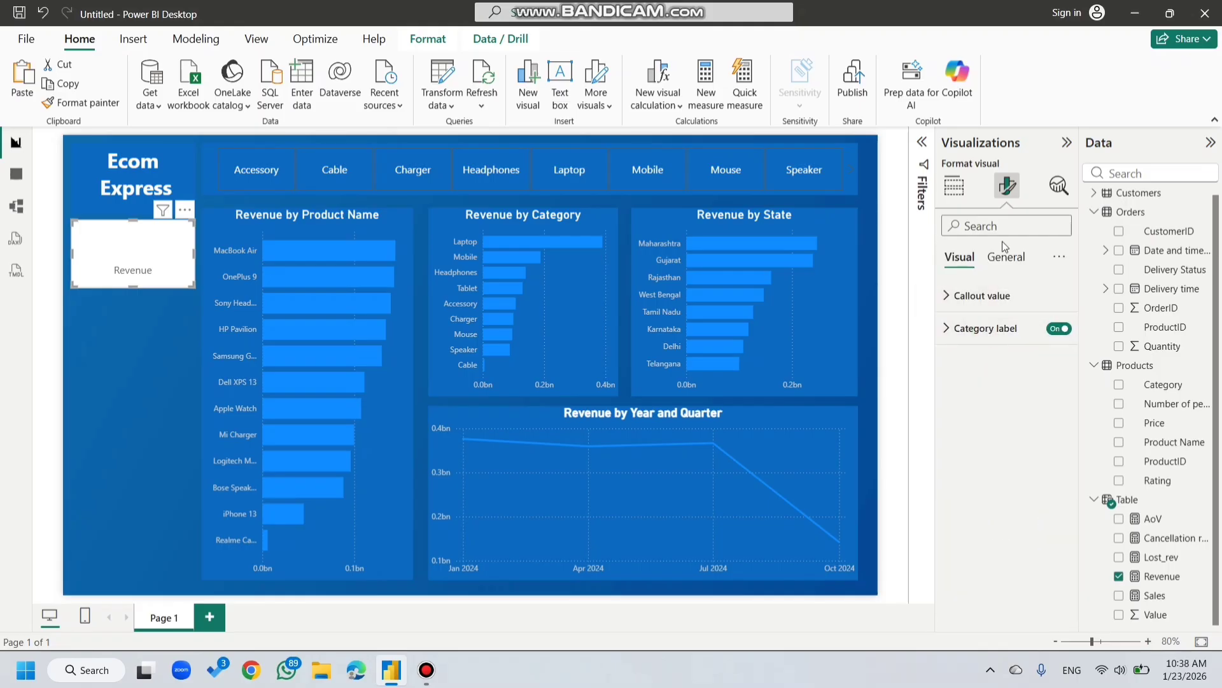
click(983, 329)
click(982, 450)
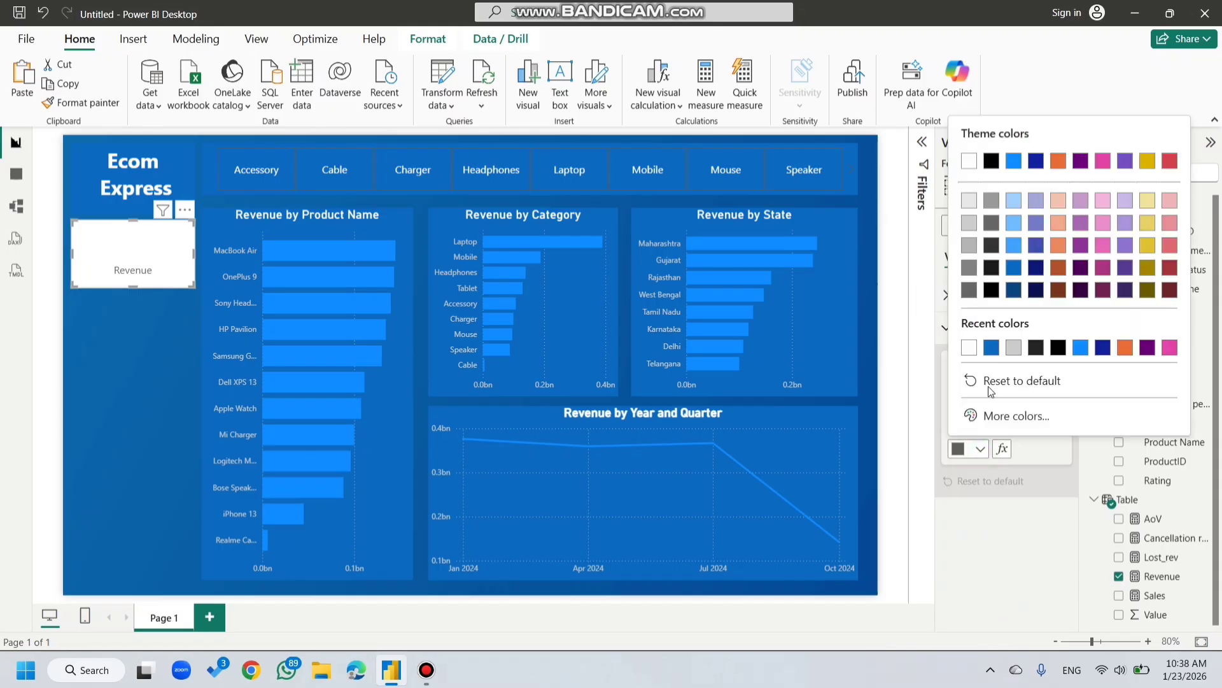
click(1015, 350)
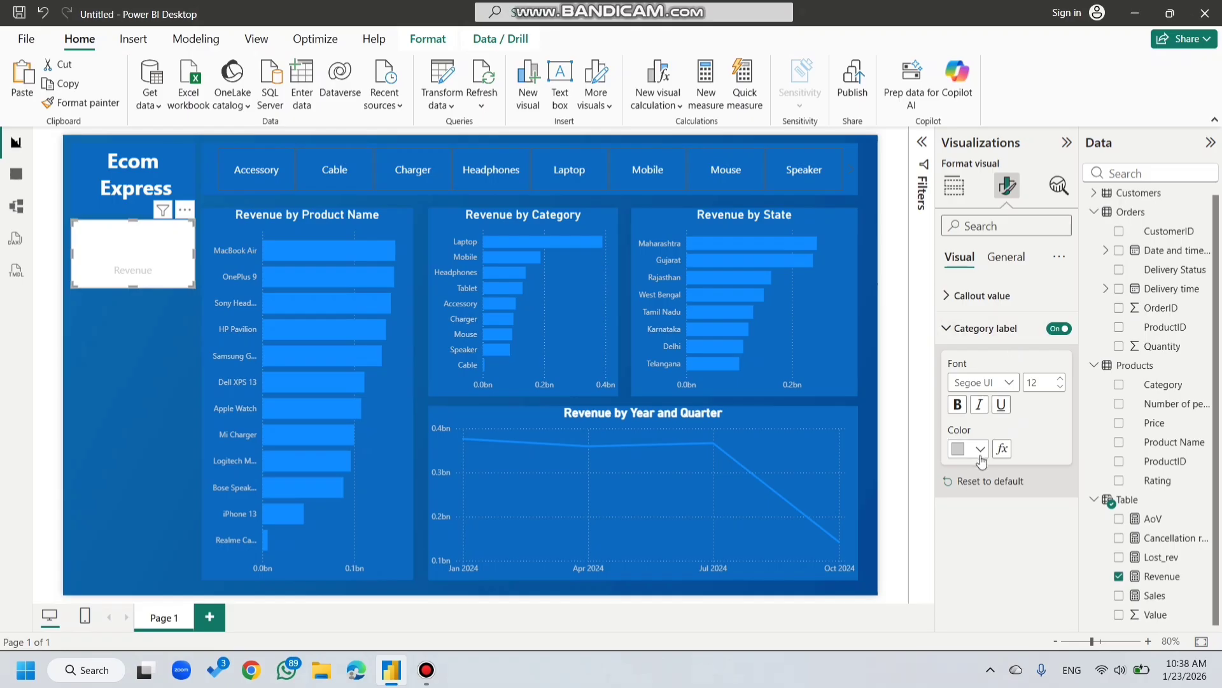
Step: Set the Revenue card's background to the same blue used for the charts
click(1005, 261)
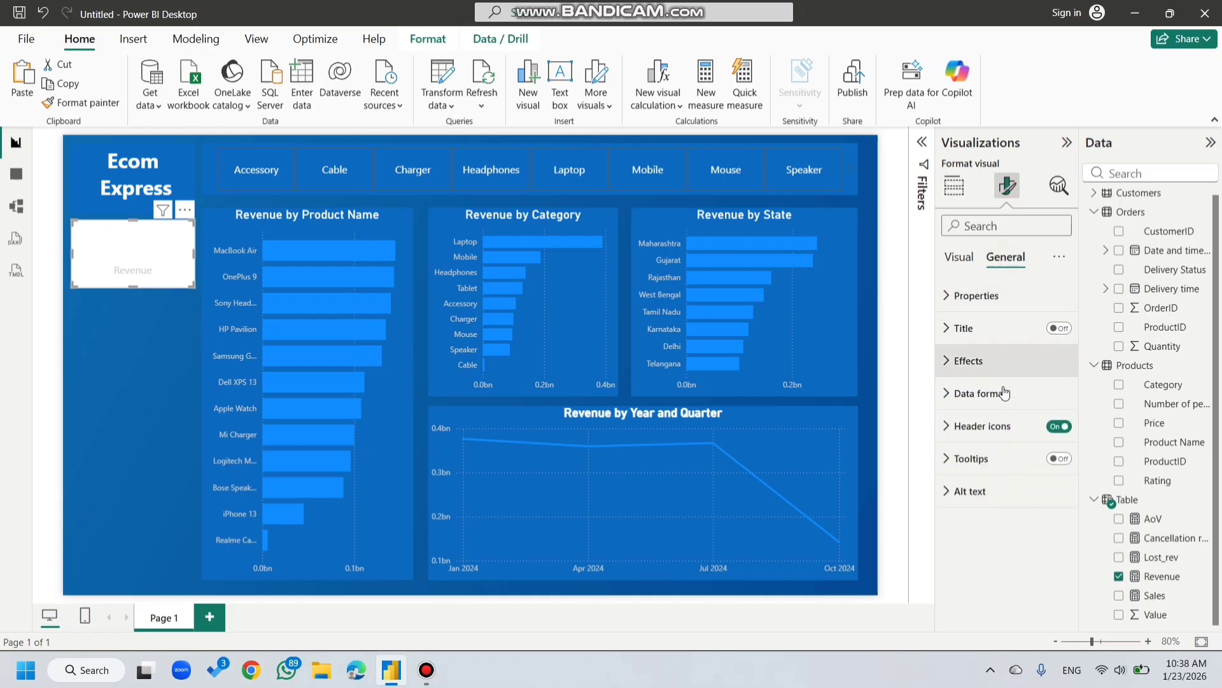
click(986, 361)
click(979, 442)
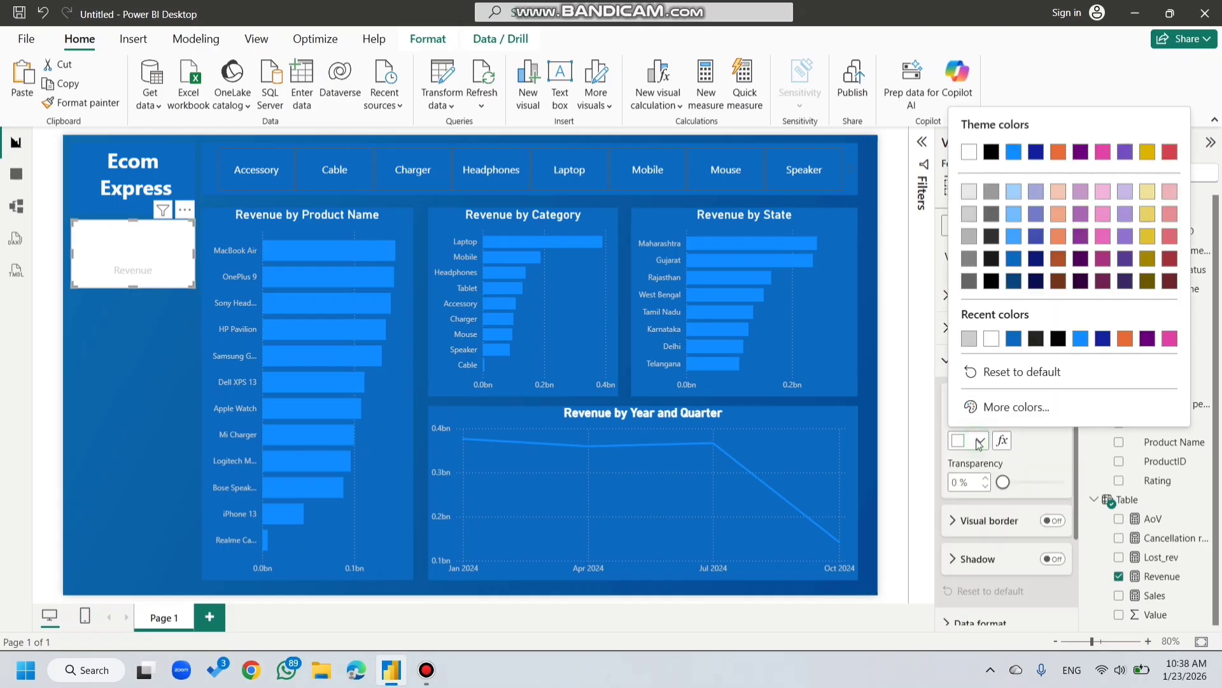
click(1015, 338)
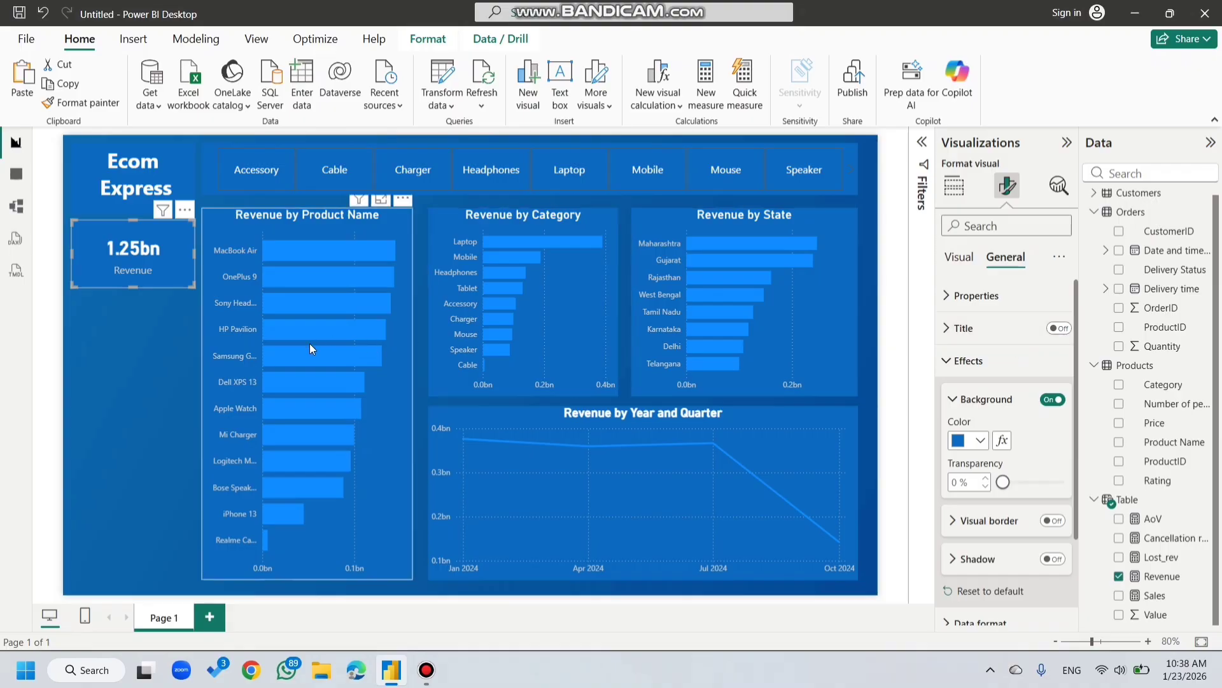
click(151, 342)
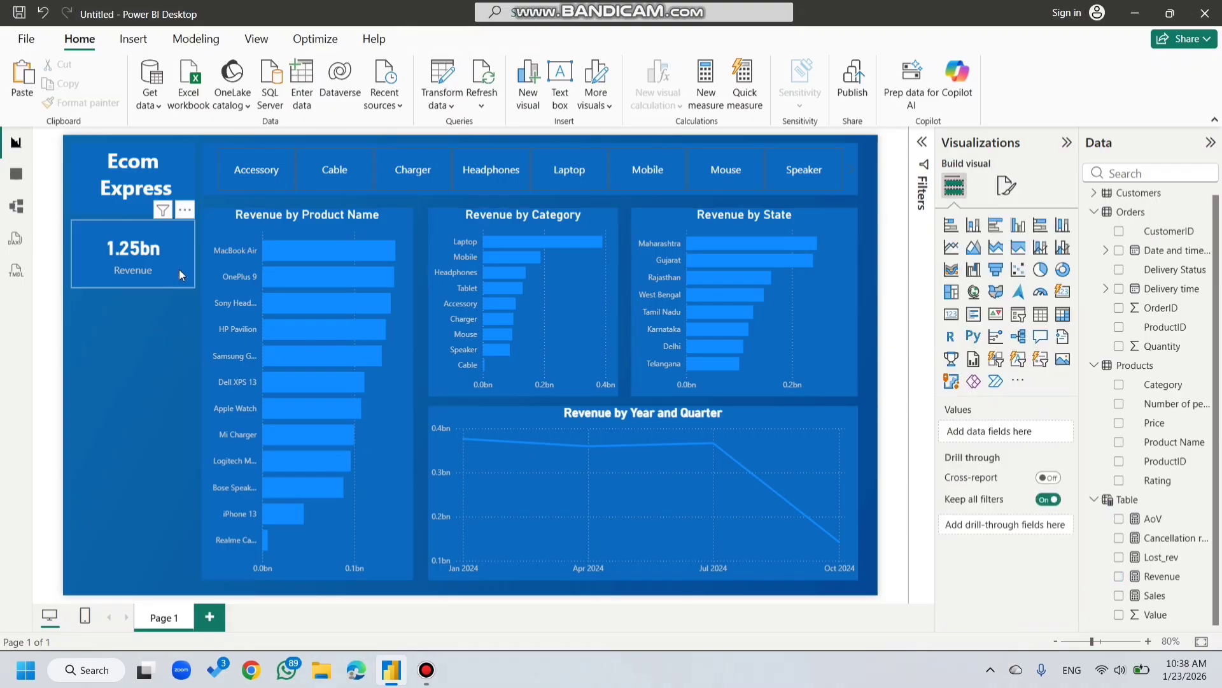
Step: Turn on the visual border of the Revenue card
click(179, 269)
click(1007, 185)
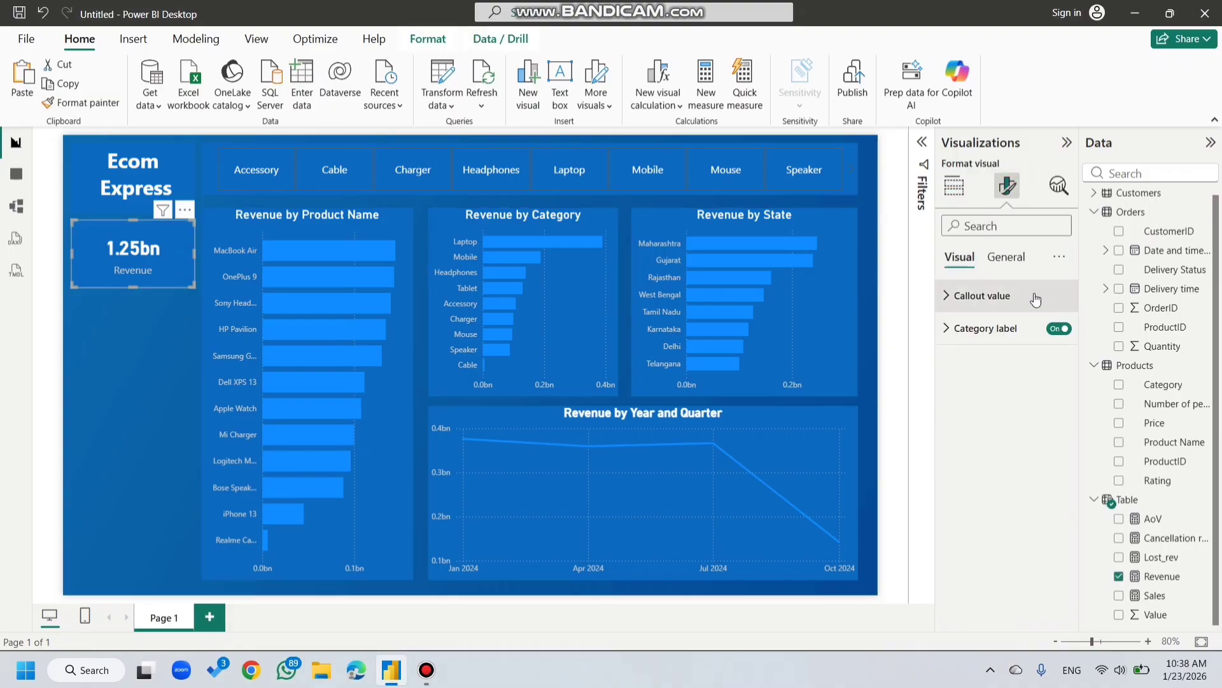
click(1002, 256)
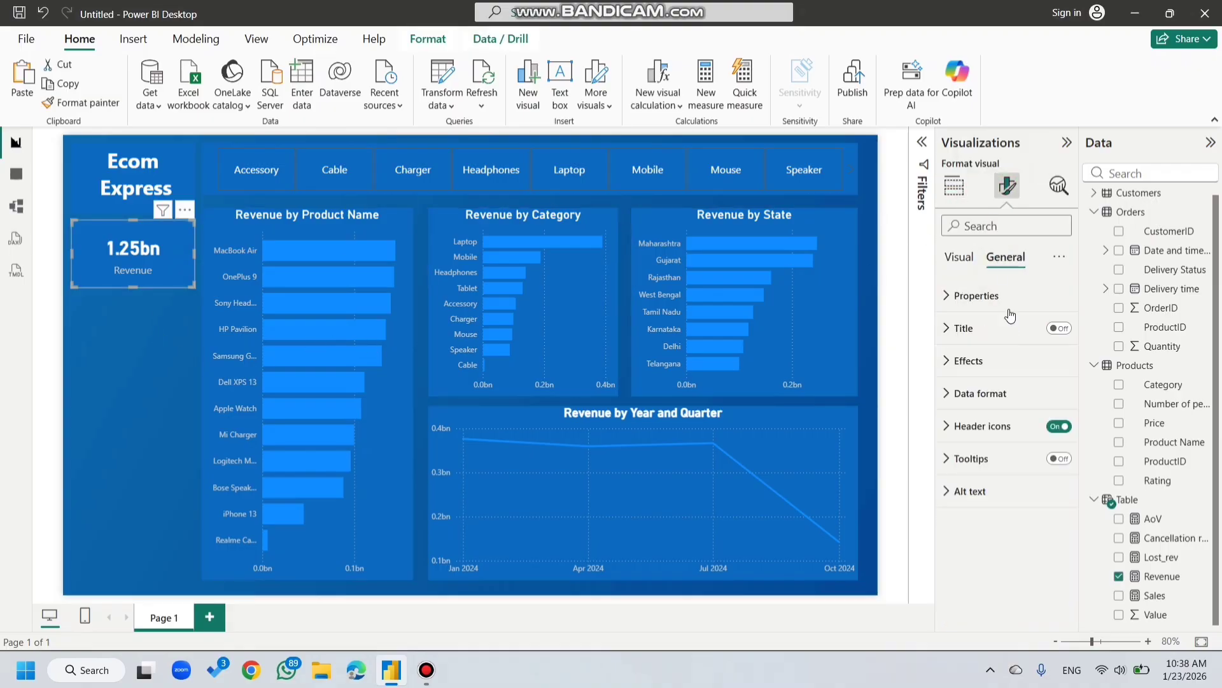
click(989, 362)
scroll(1001, 480, down, 2)
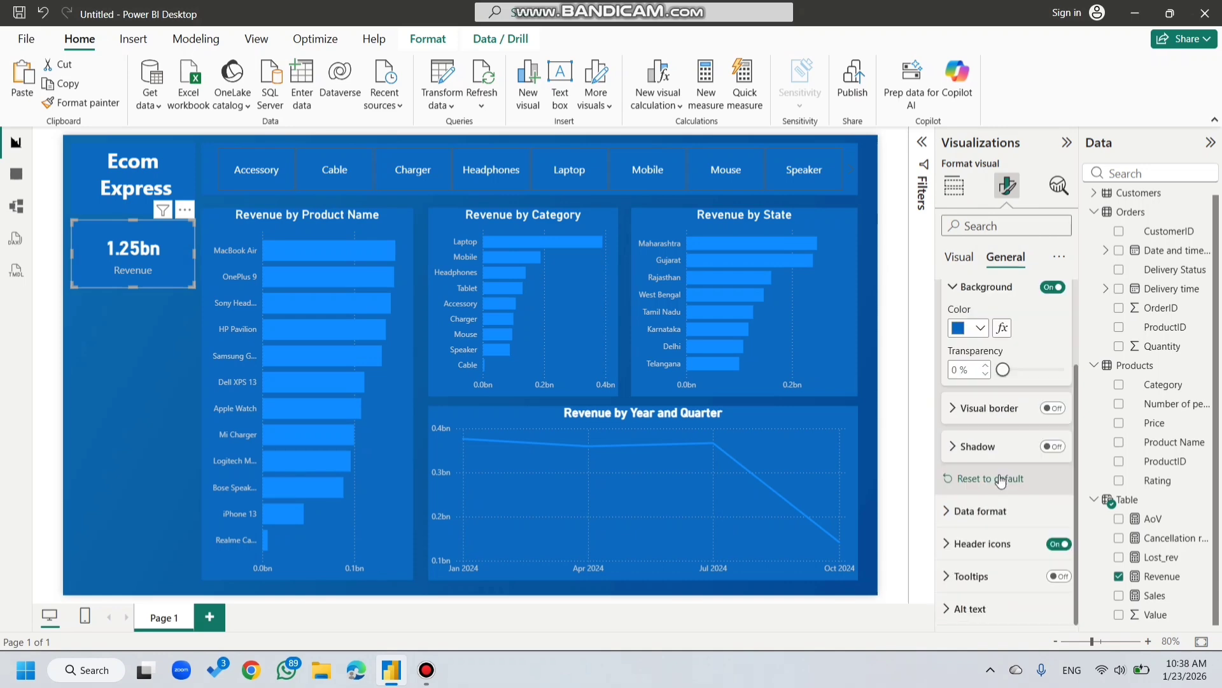
click(999, 416)
click(1054, 408)
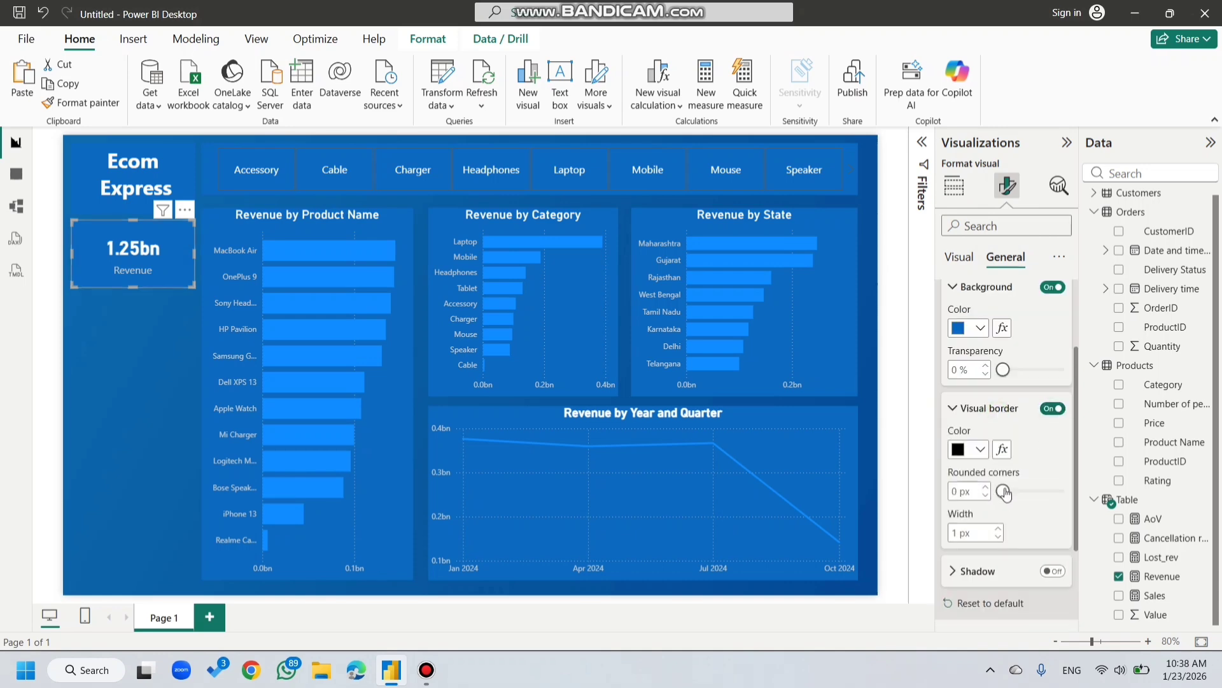
Step: Round the corners of the Revenue card's border to 14 px
drag(1005, 494, 1032, 497)
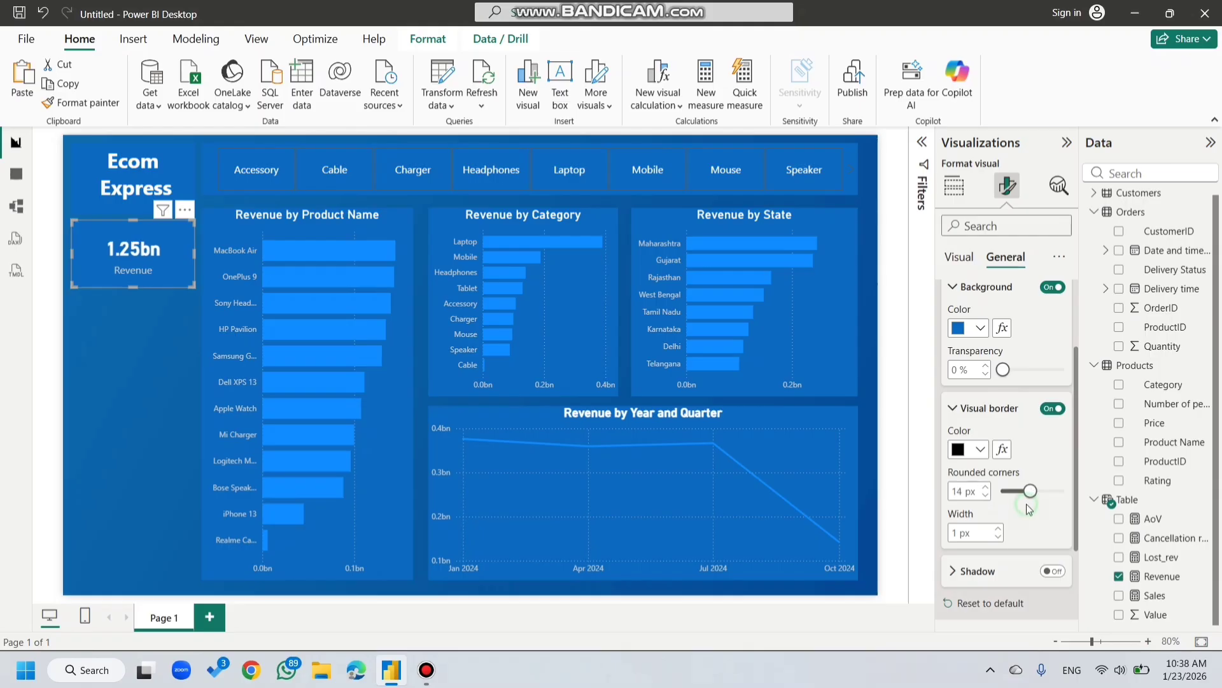
click(156, 349)
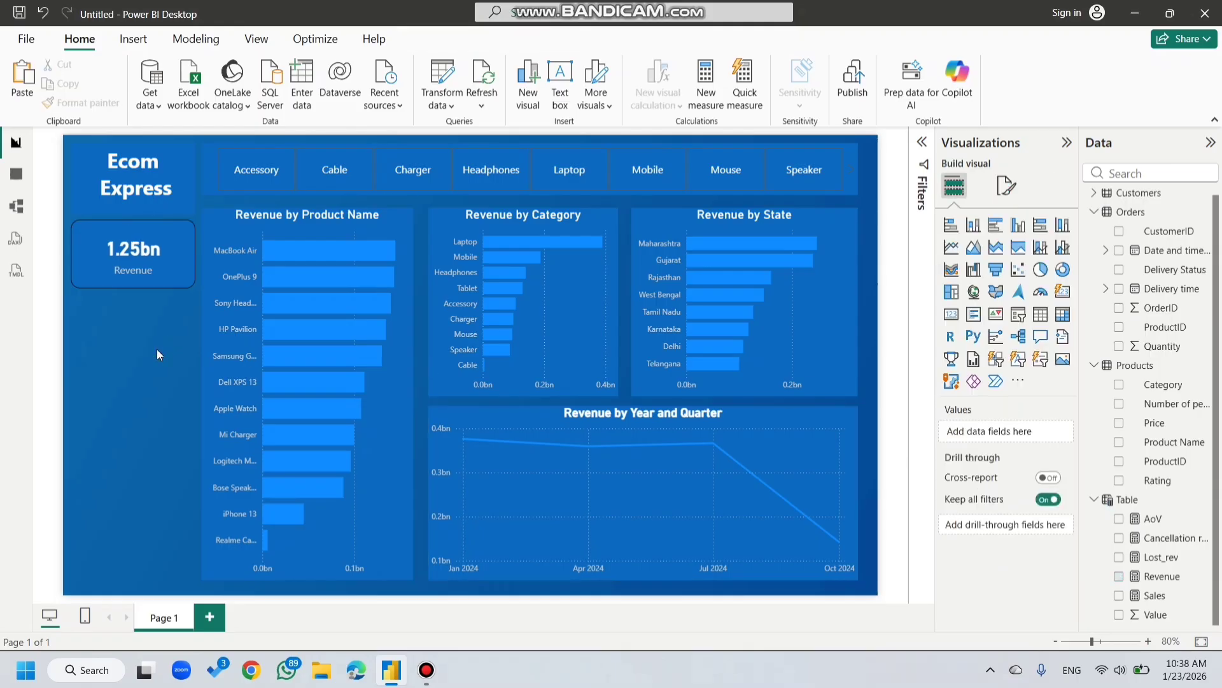
Step: Place a copy of the Revenue card directly below it and replace its field with the AoV measure
click(171, 282)
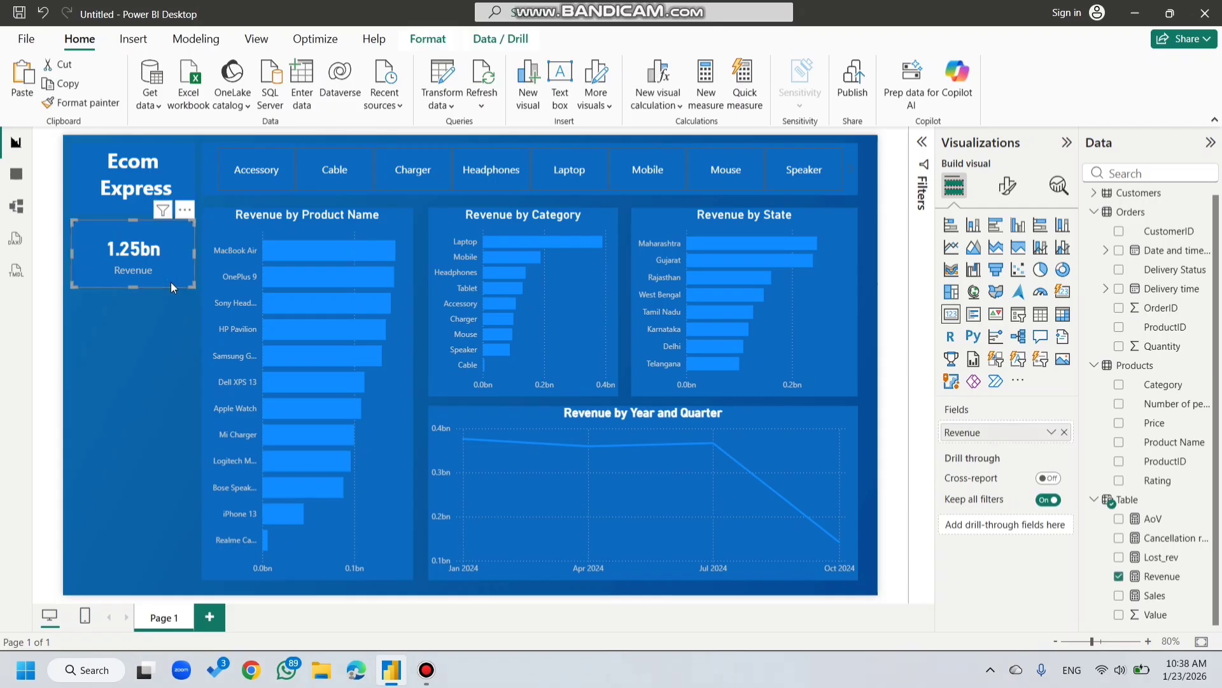
drag(171, 282, 163, 350)
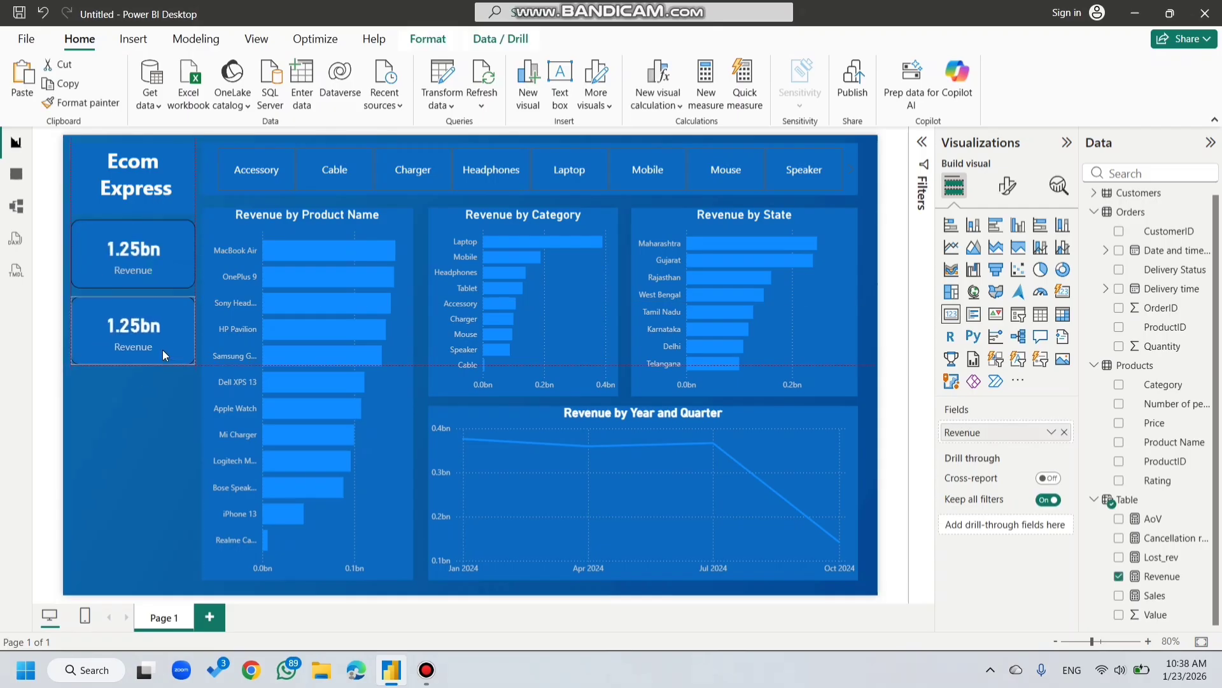
click(1064, 432)
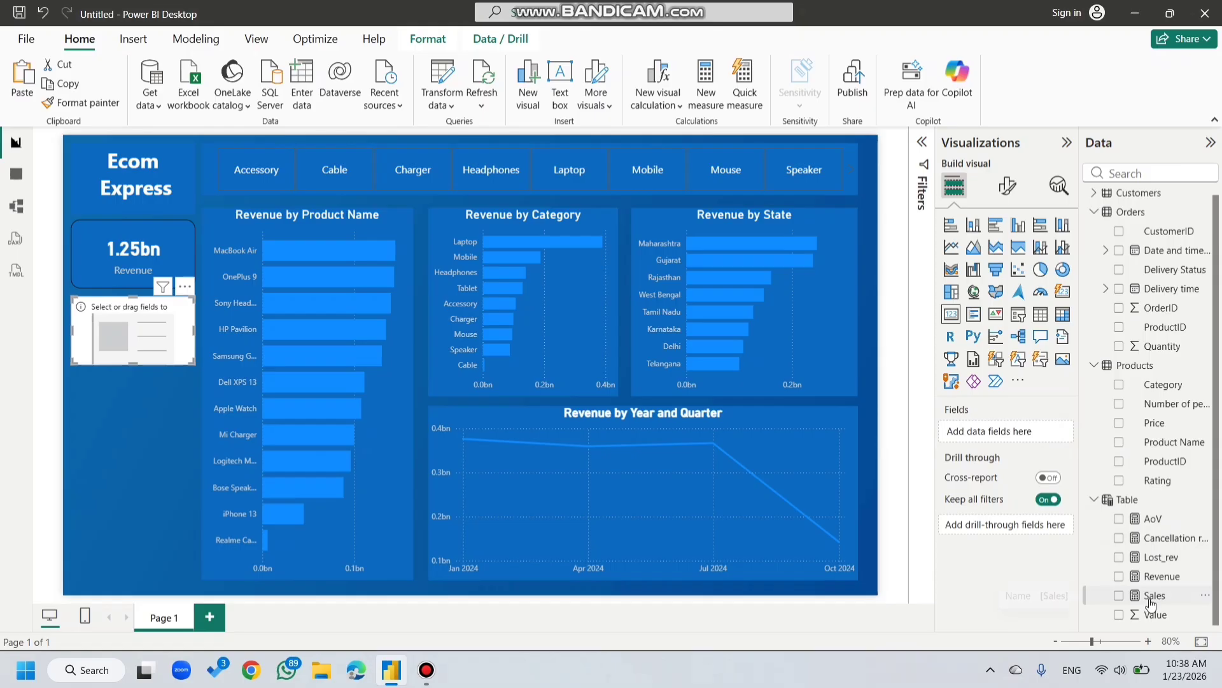
drag(1168, 544, 1005, 439)
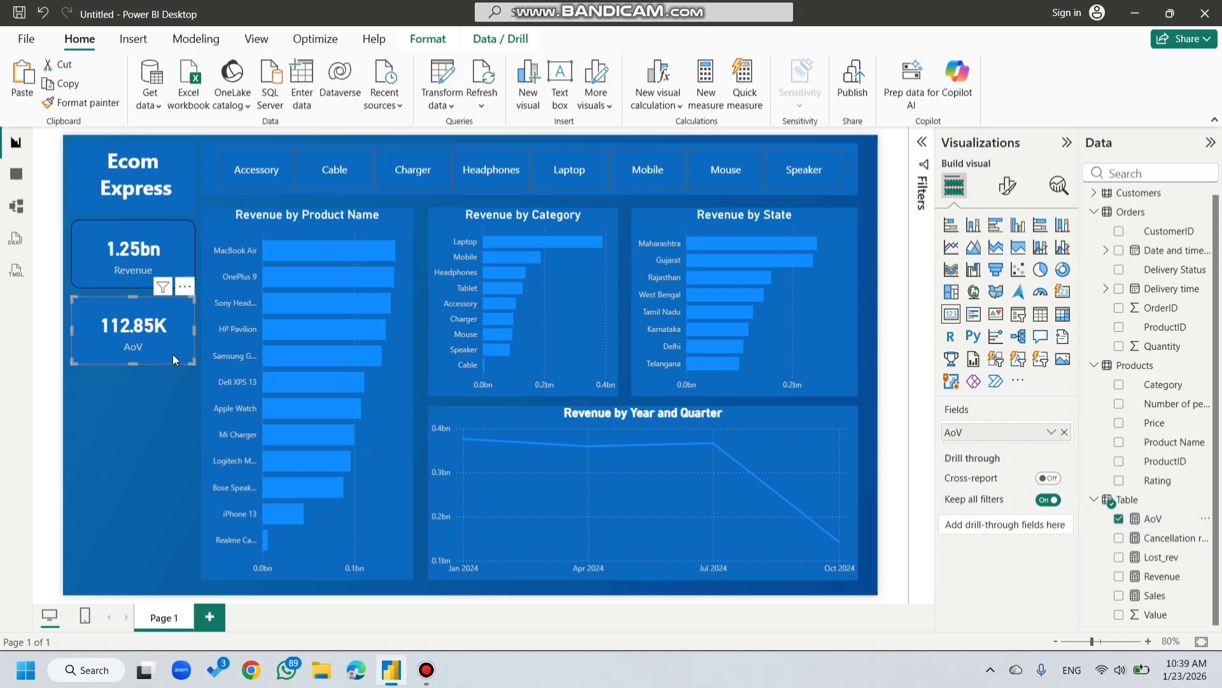
Step: Duplicate the AoV card directly below it and replace the copy's field with Cancellation rate
key(ctrl+c)
key(ctrl+v)
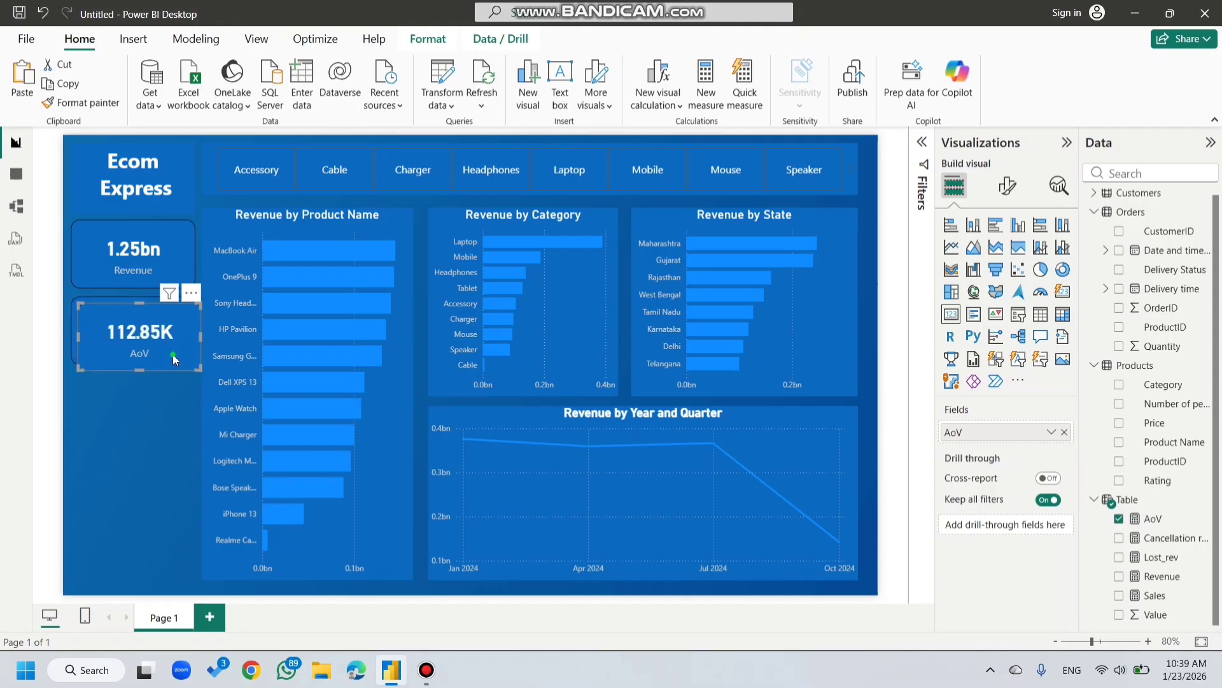
drag(174, 354, 168, 420)
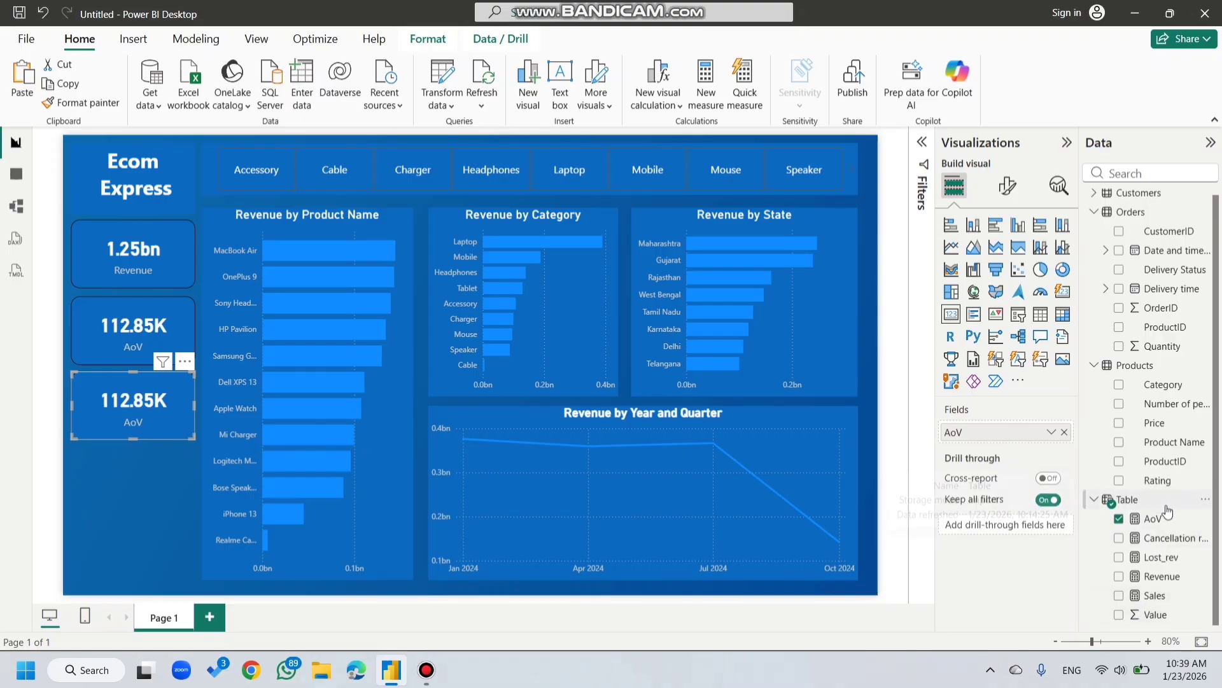
click(1176, 540)
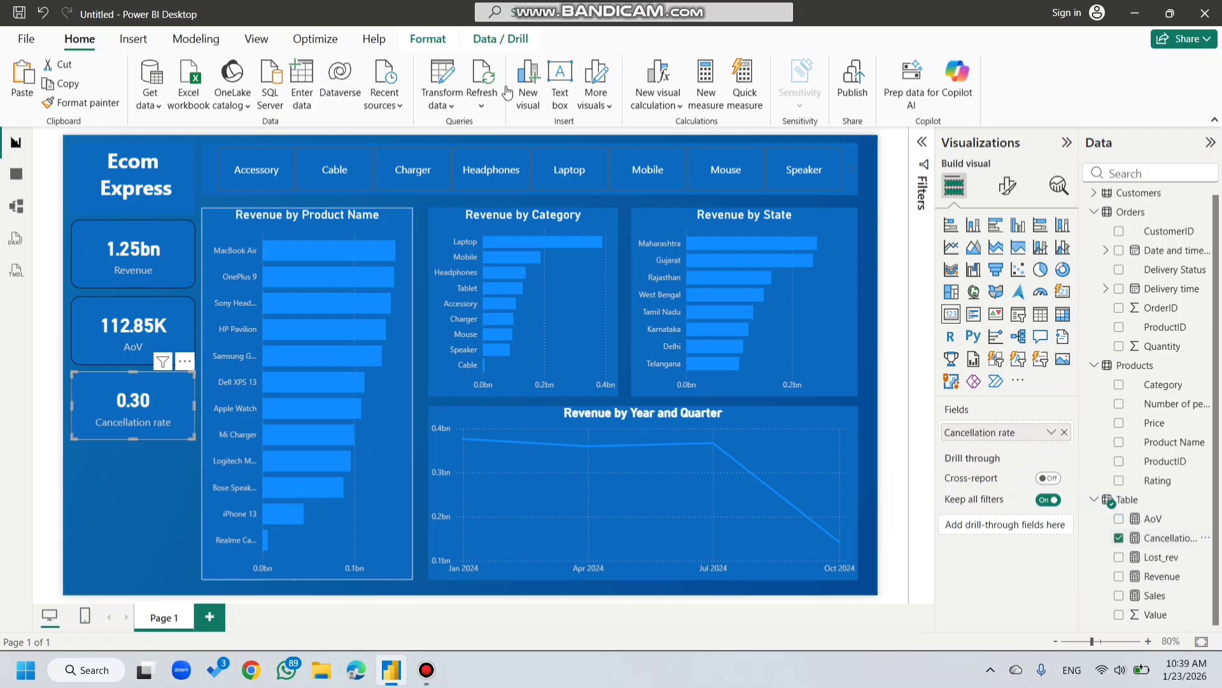
Step: Format the Cancellation rate measure as a percentage with 2 decimal places
click(497, 37)
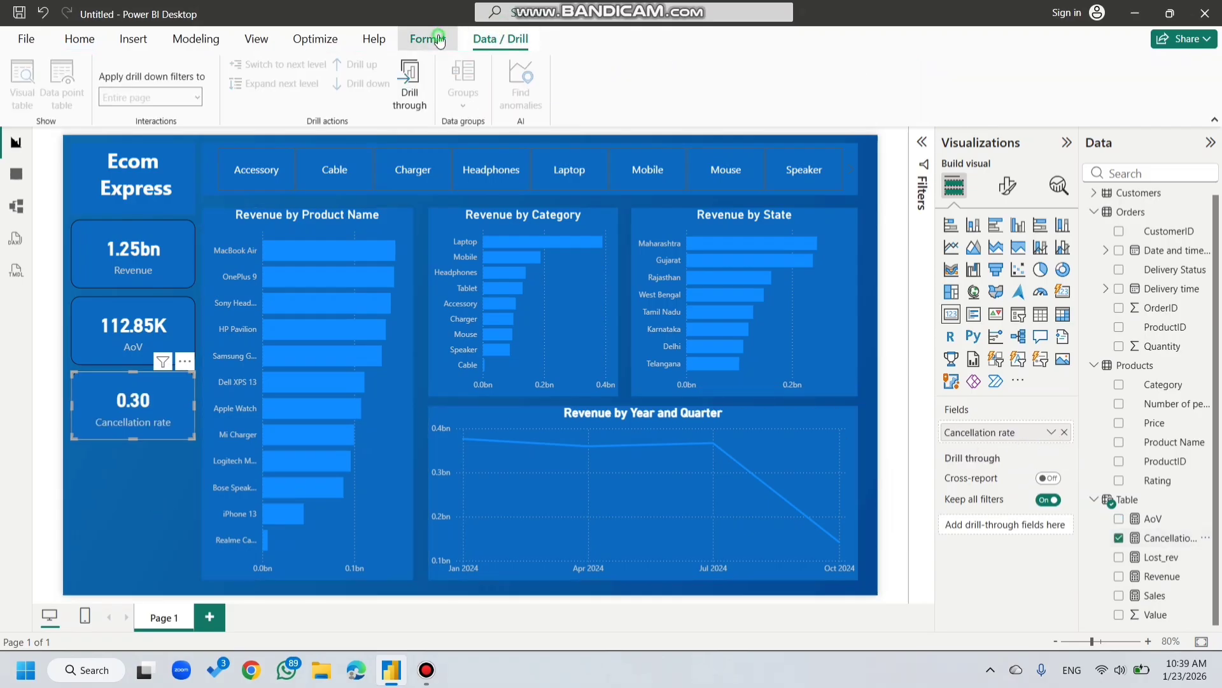
click(428, 38)
click(489, 42)
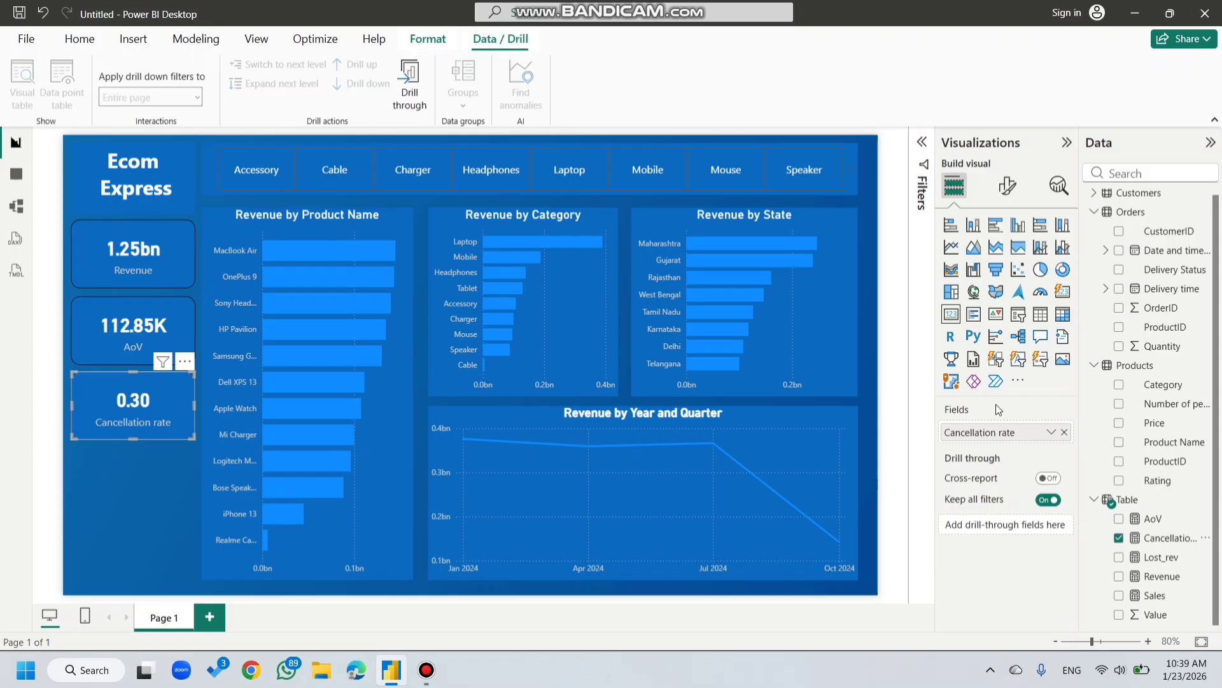
click(1149, 540)
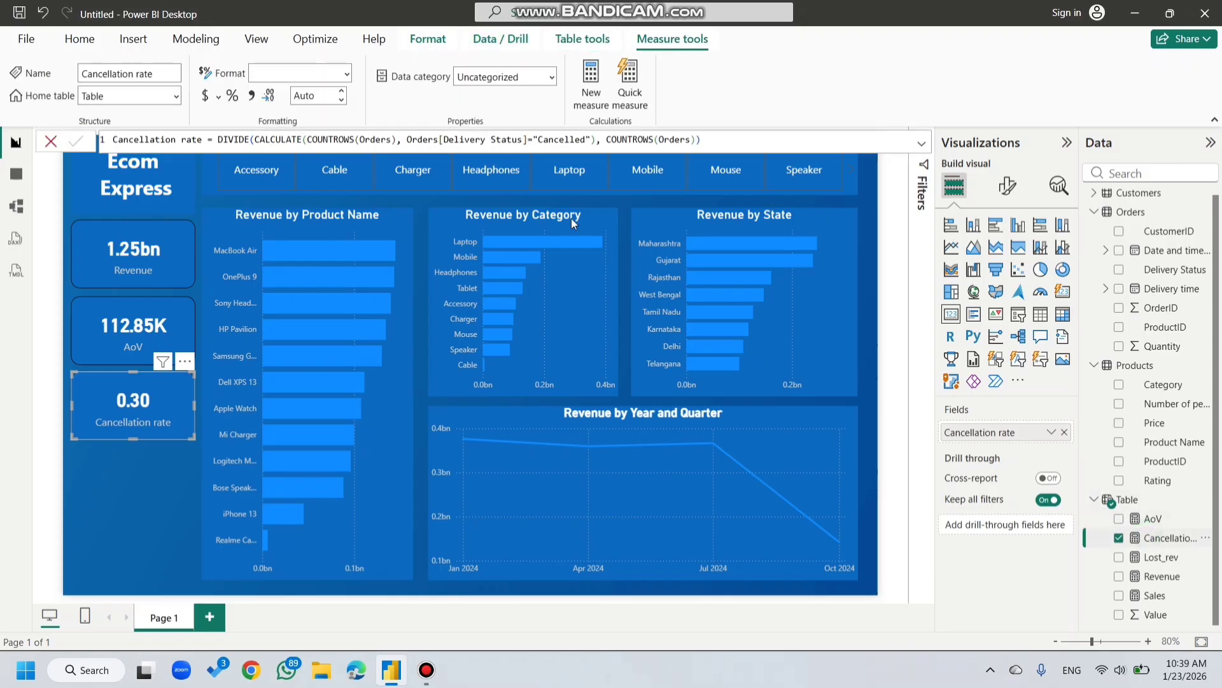
click(233, 95)
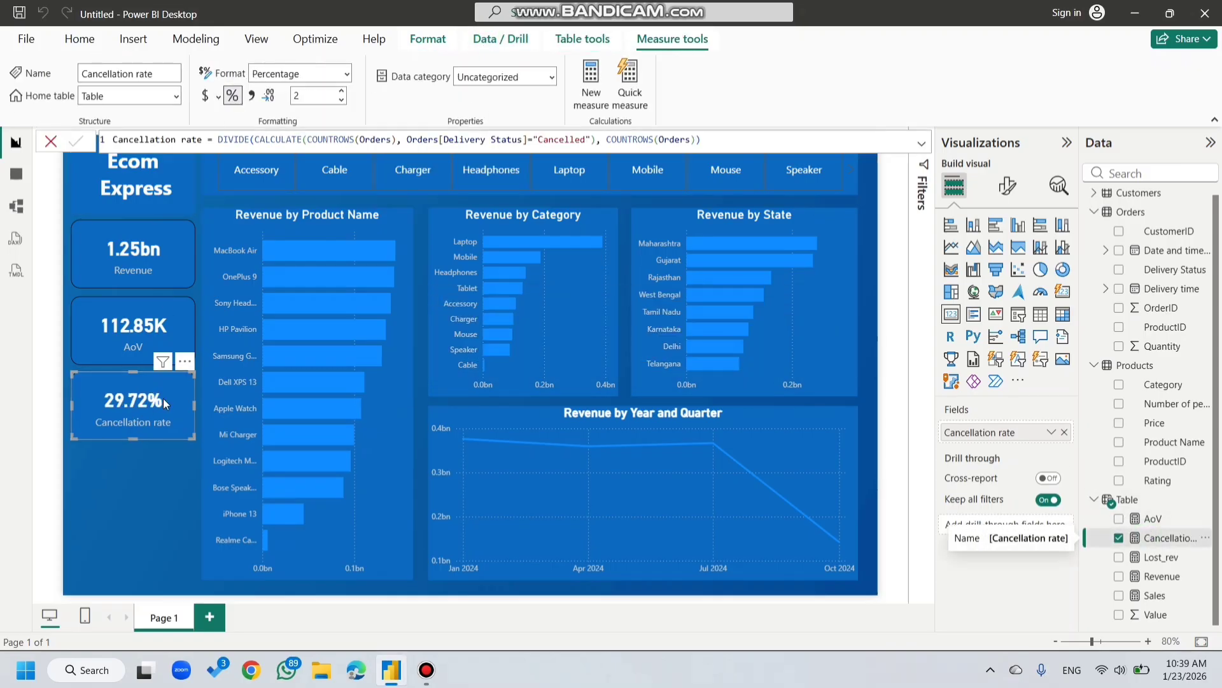
click(232, 95)
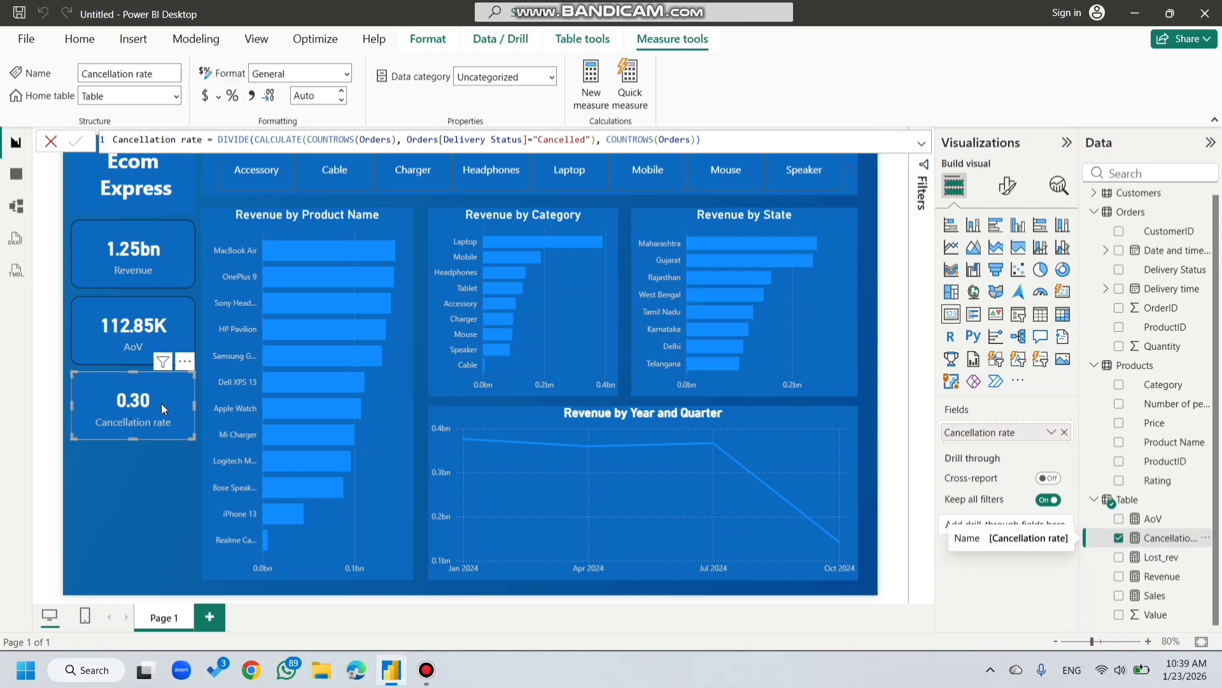
click(235, 97)
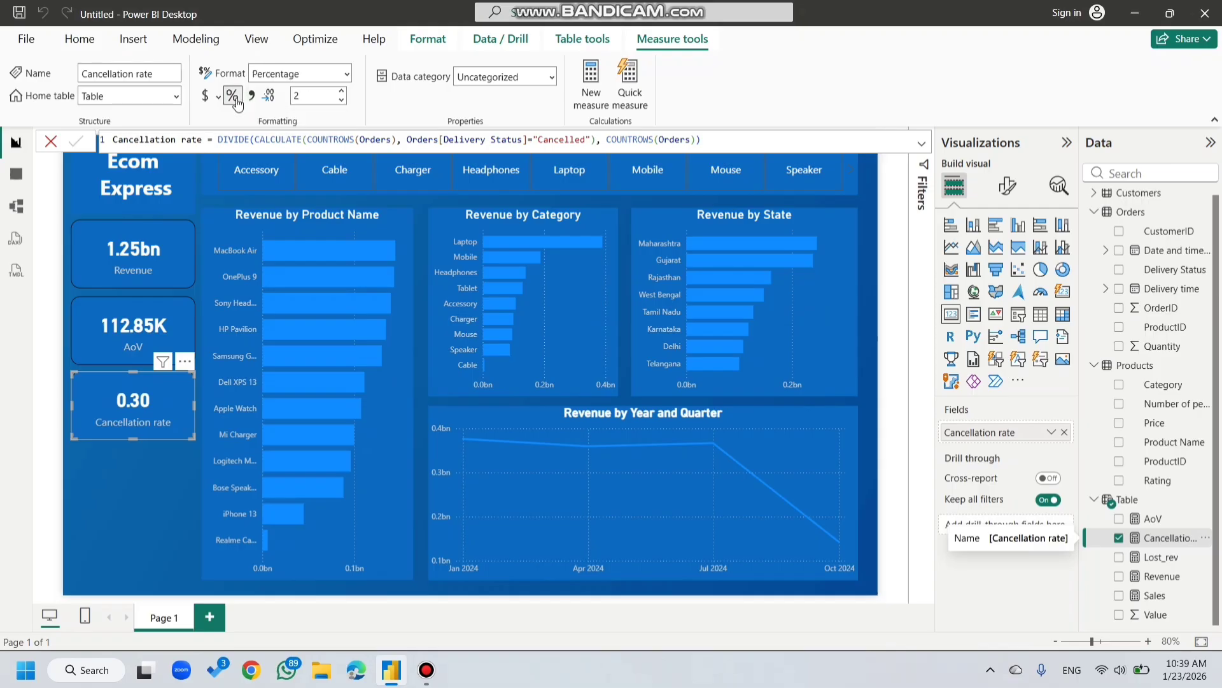
Step: Duplicate the Cancellation rate card directly below it and replace the copy's field with Lost_rev
click(170, 412)
key(ctrl+c)
key(ctrl+v)
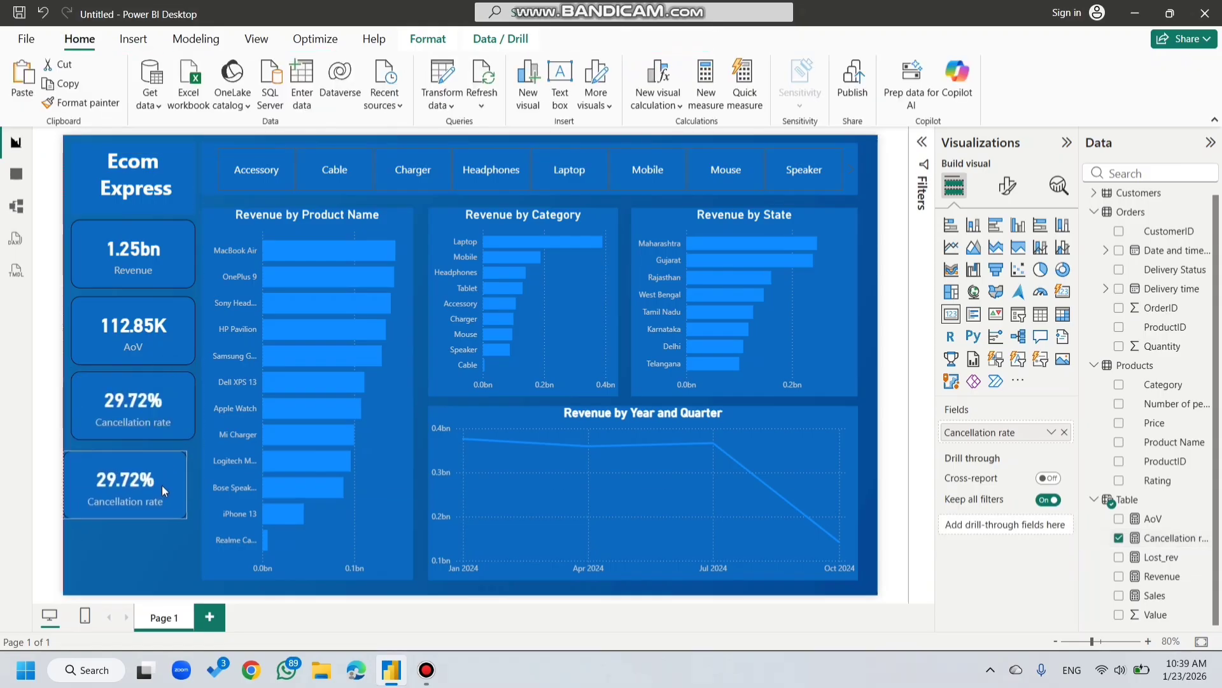
drag(161, 485, 170, 480)
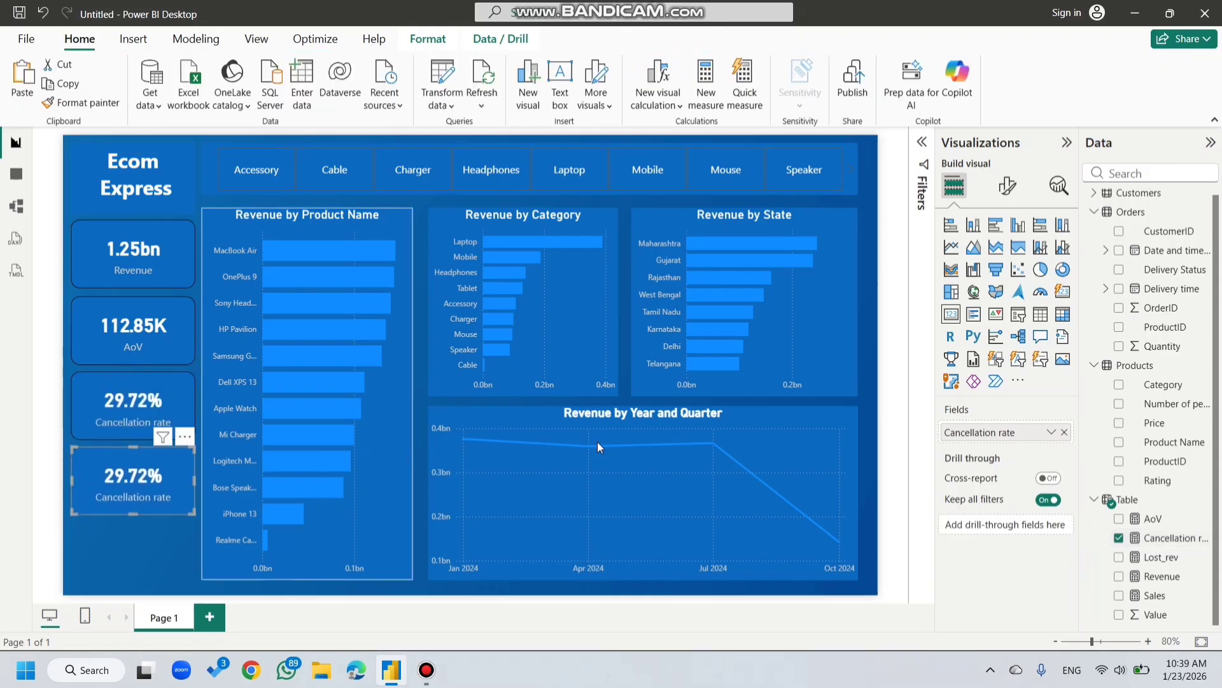
click(1066, 432)
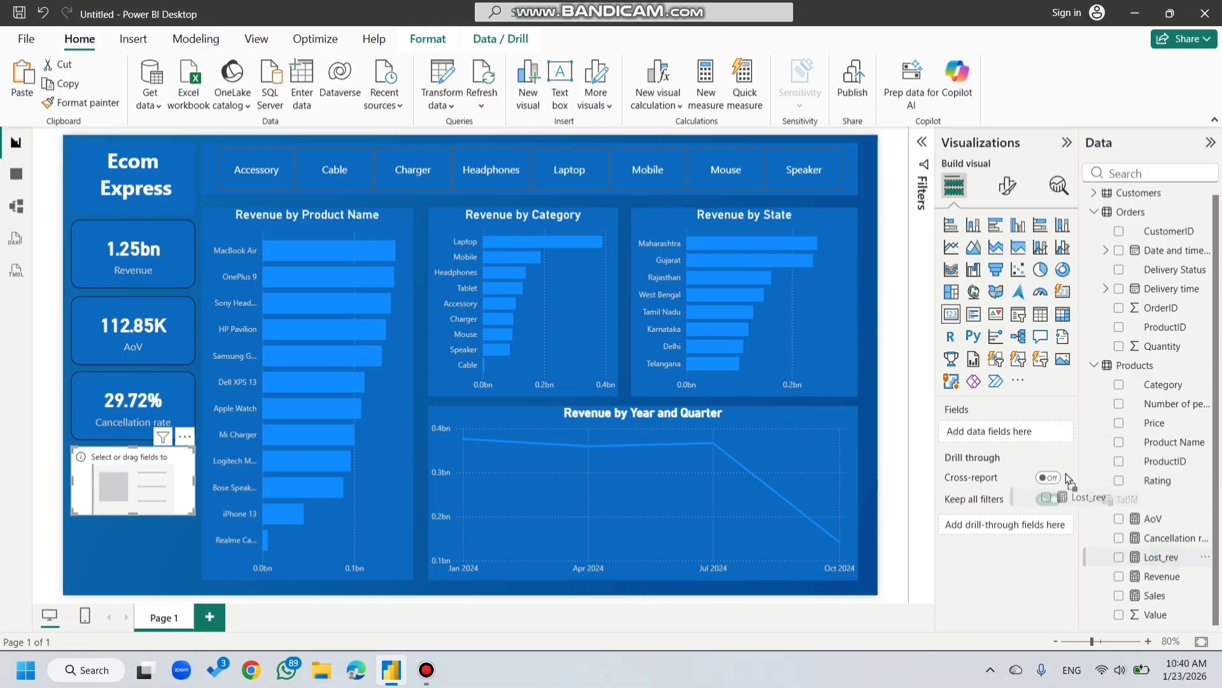
drag(1044, 443, 1038, 438)
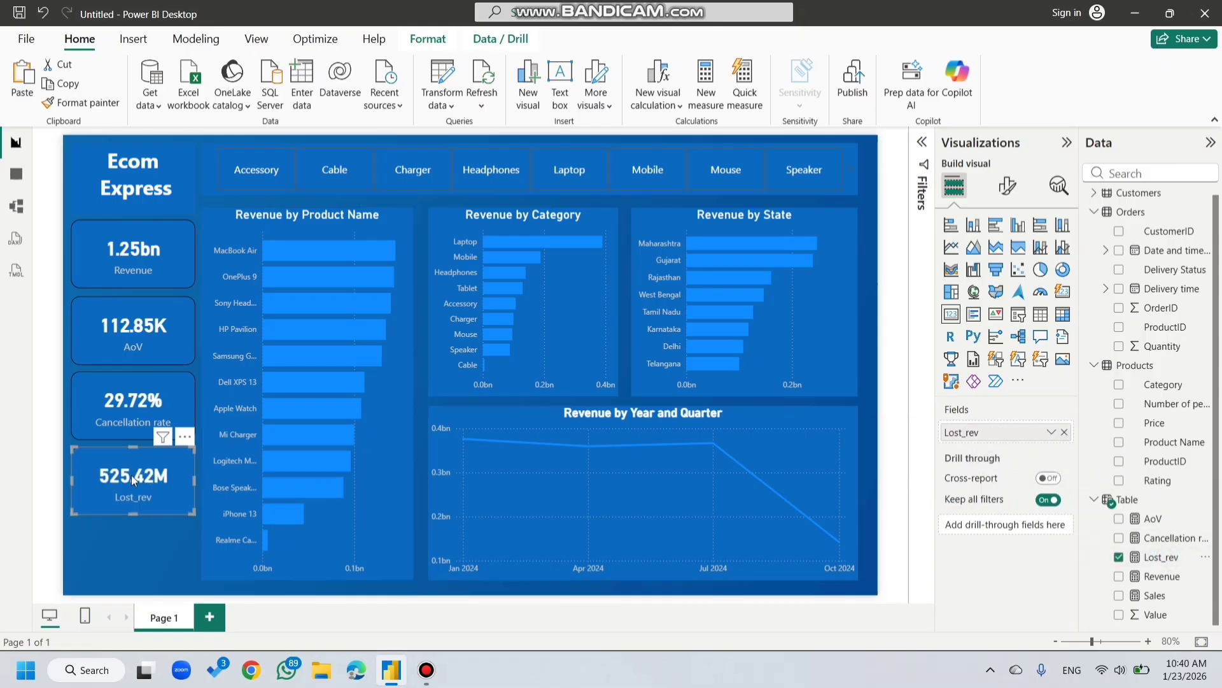
Step: Duplicate the Lost_rev card at the bottom of the card column and replace the copy's field with Count of OrderID
key(ctrl+c)
key(ctrl+v)
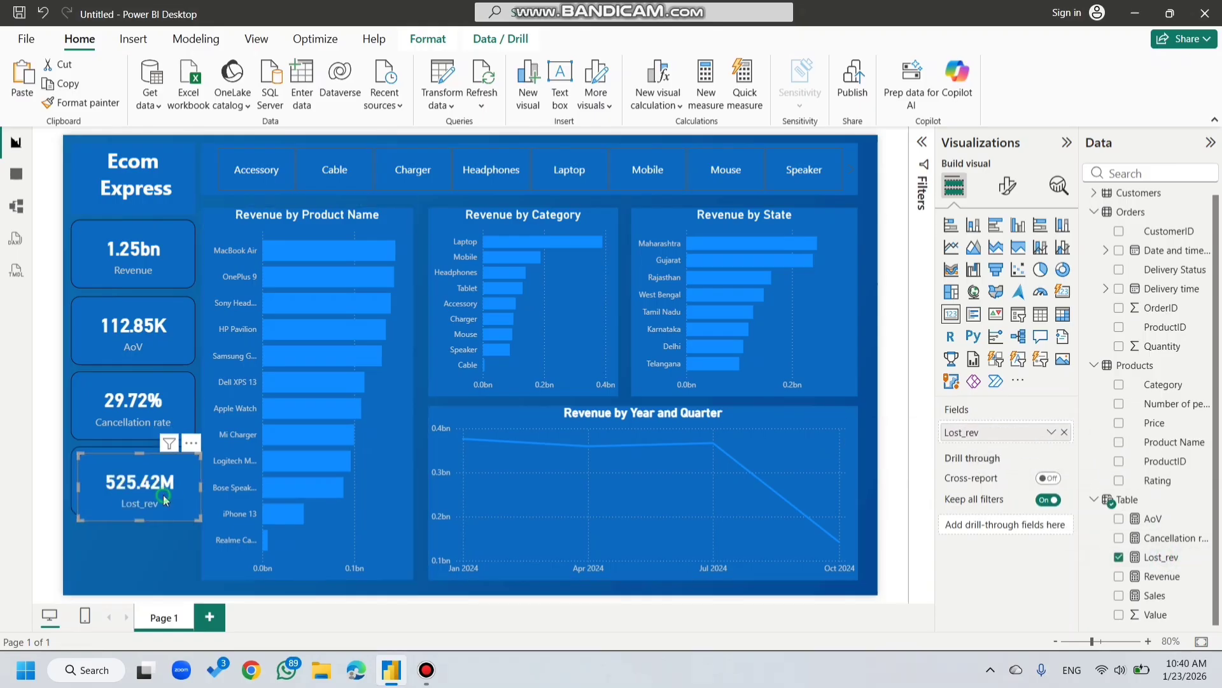
drag(163, 495, 159, 557)
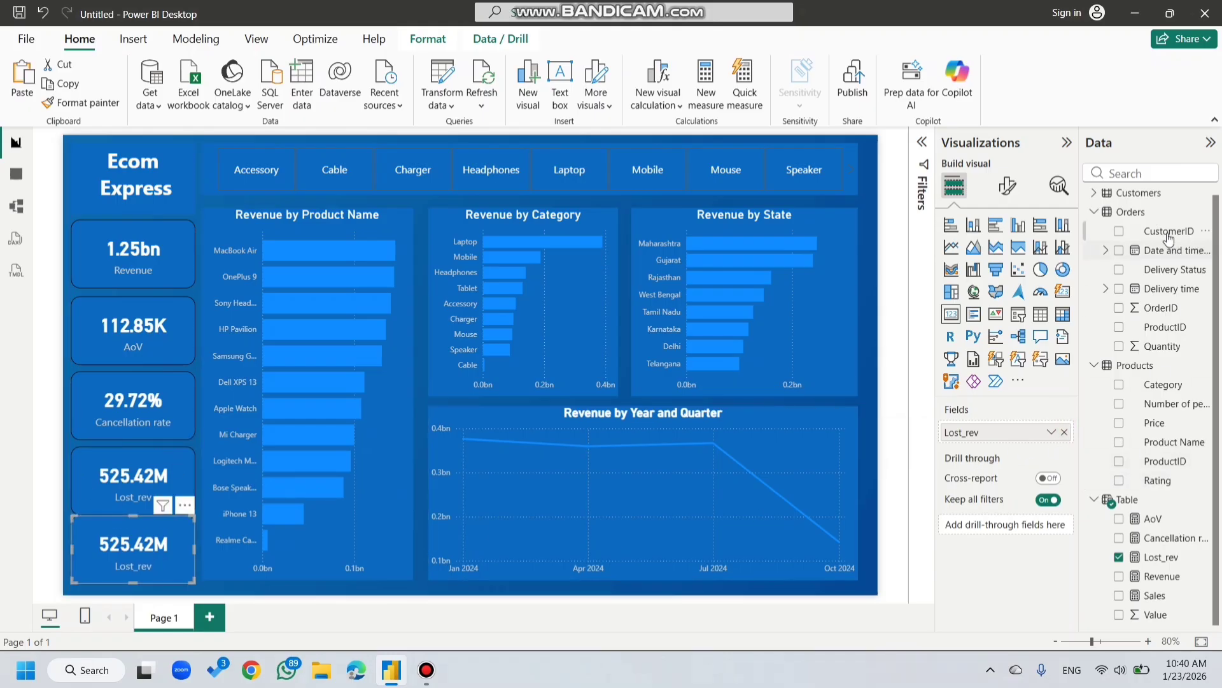
click(1064, 432)
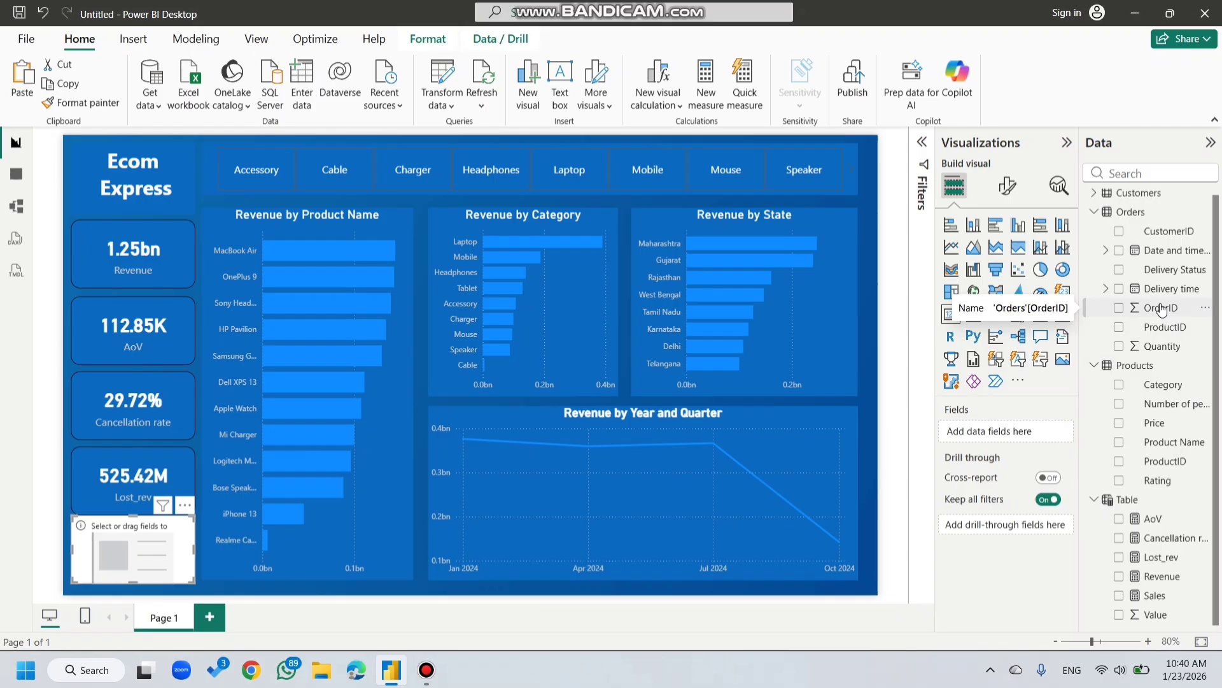
click(1093, 366)
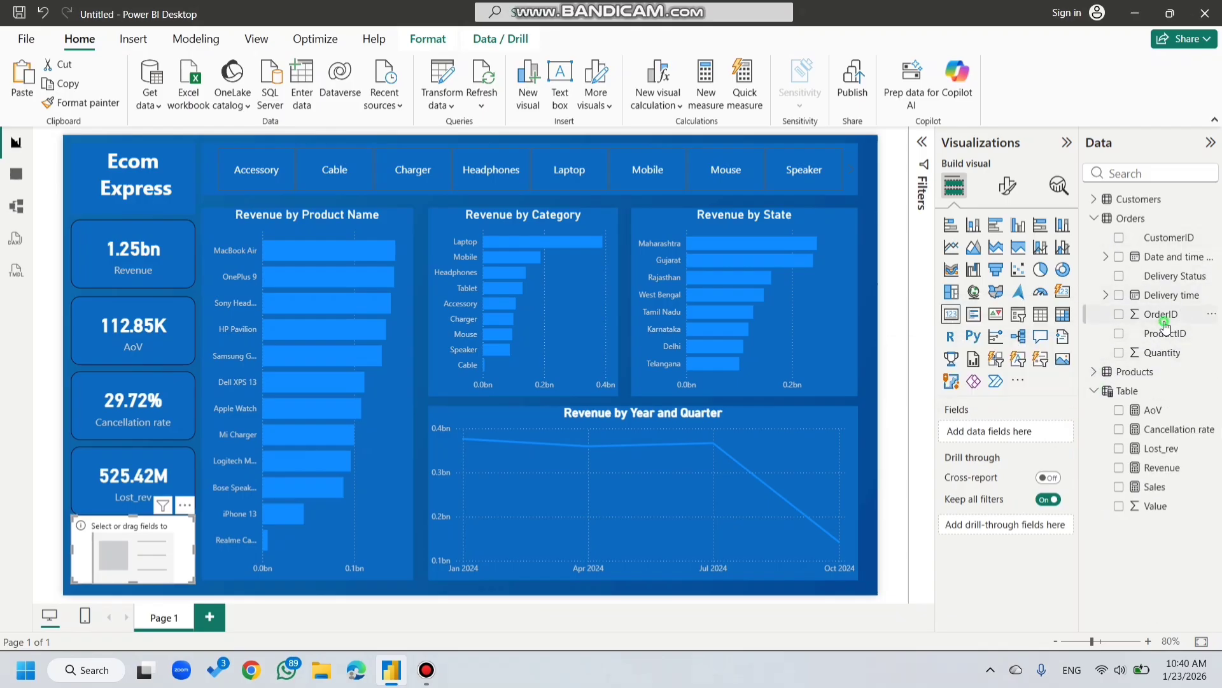
drag(1165, 324, 1044, 439)
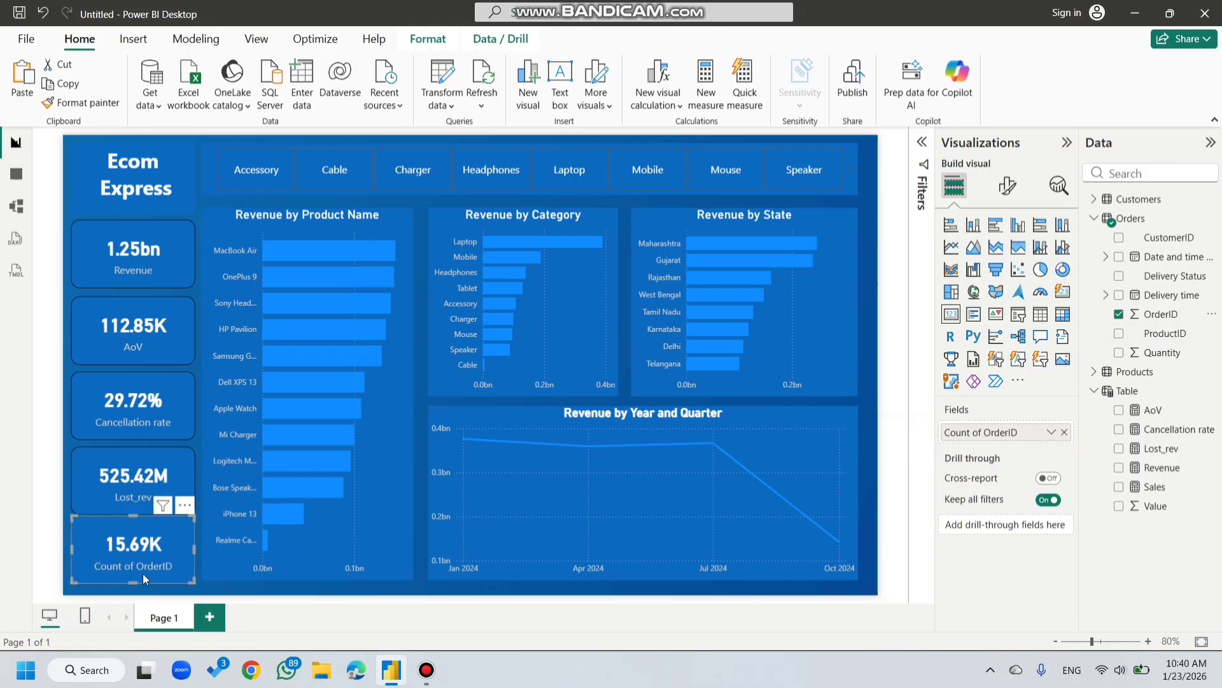
click(1012, 189)
click(1008, 268)
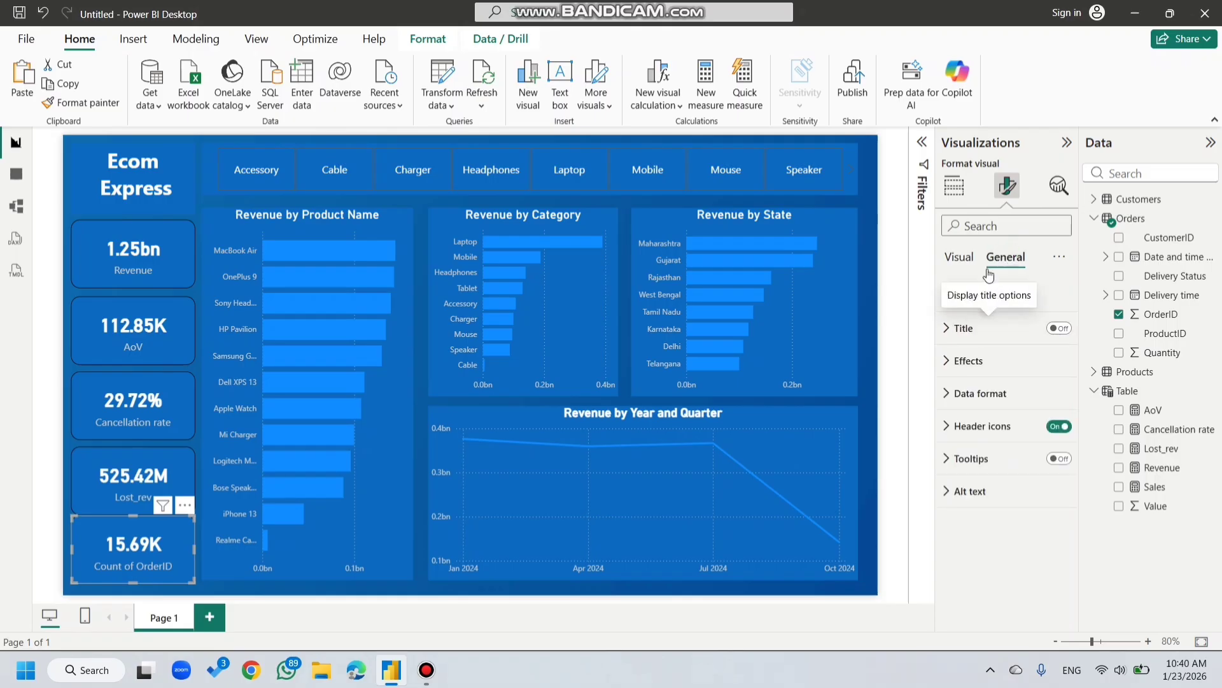
click(960, 257)
click(984, 328)
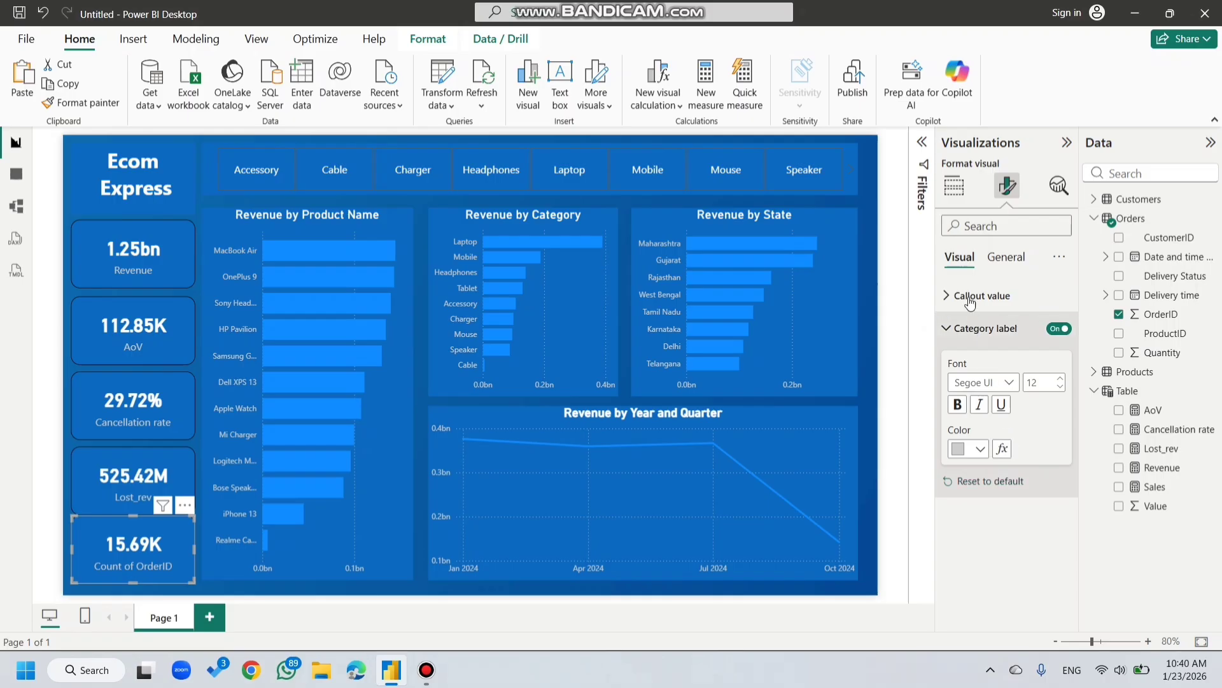
click(954, 185)
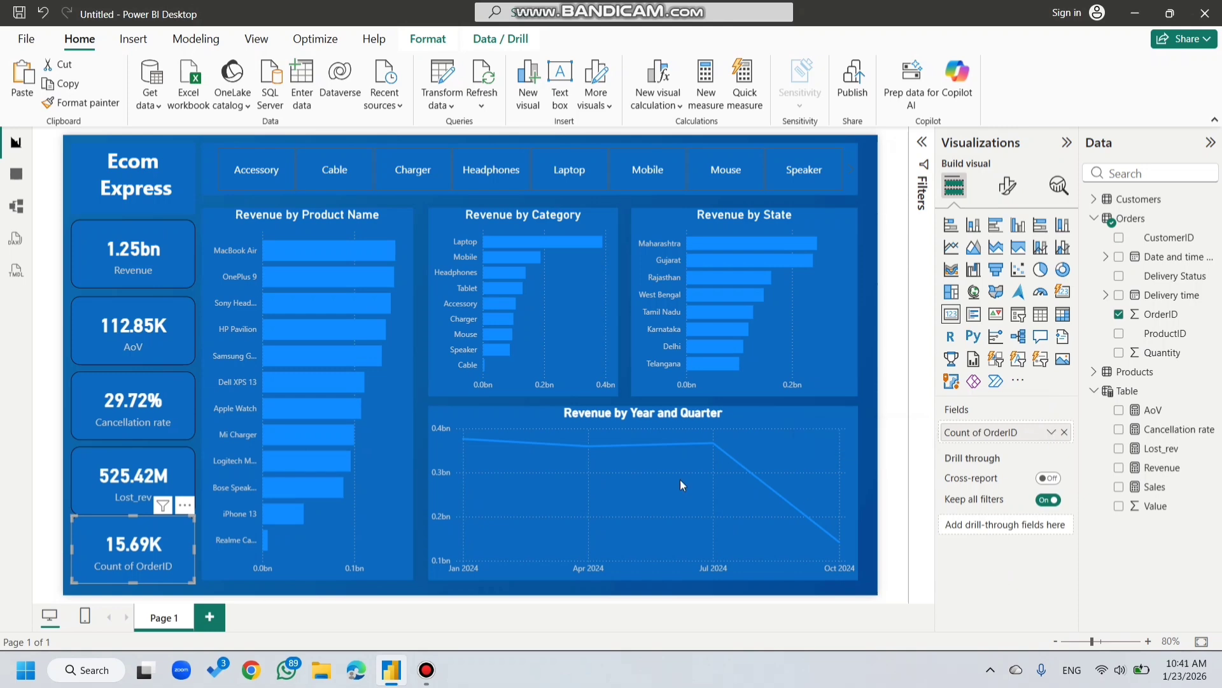
Step: Move the Revenue, AoV, Cancellation rate and Lost_rev cards up slightly so the five KPI cards are evenly spaced
click(126, 205)
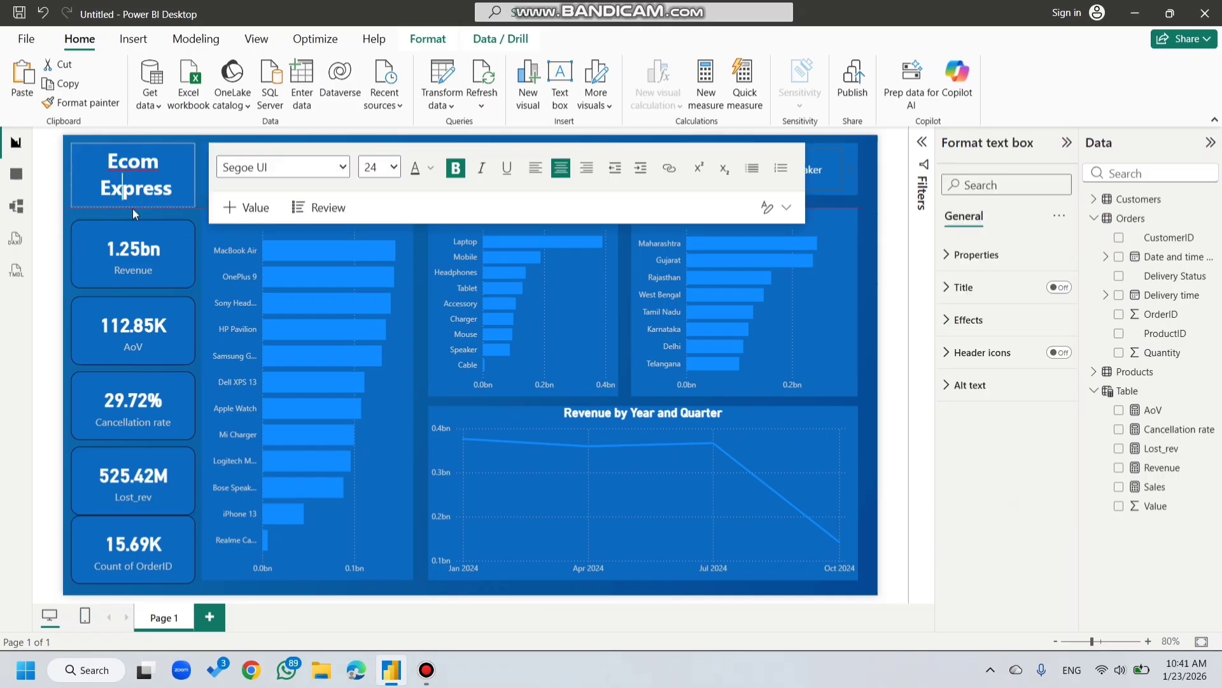
click(130, 245)
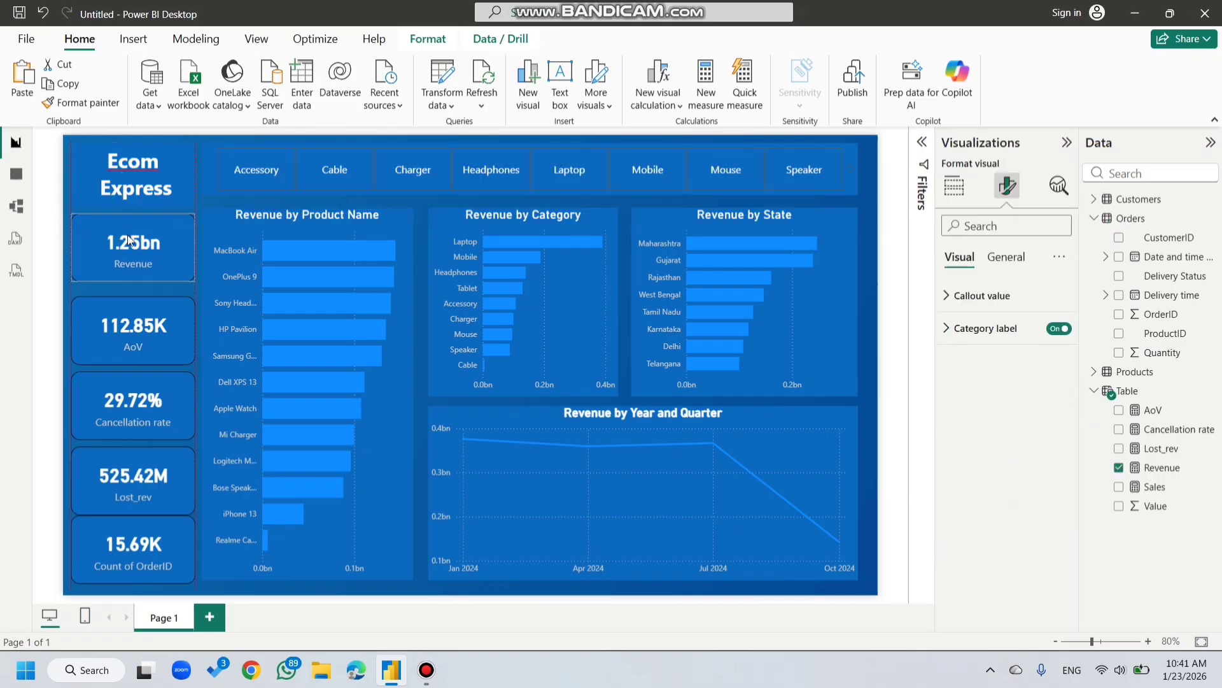
drag(133, 308, 133, 301)
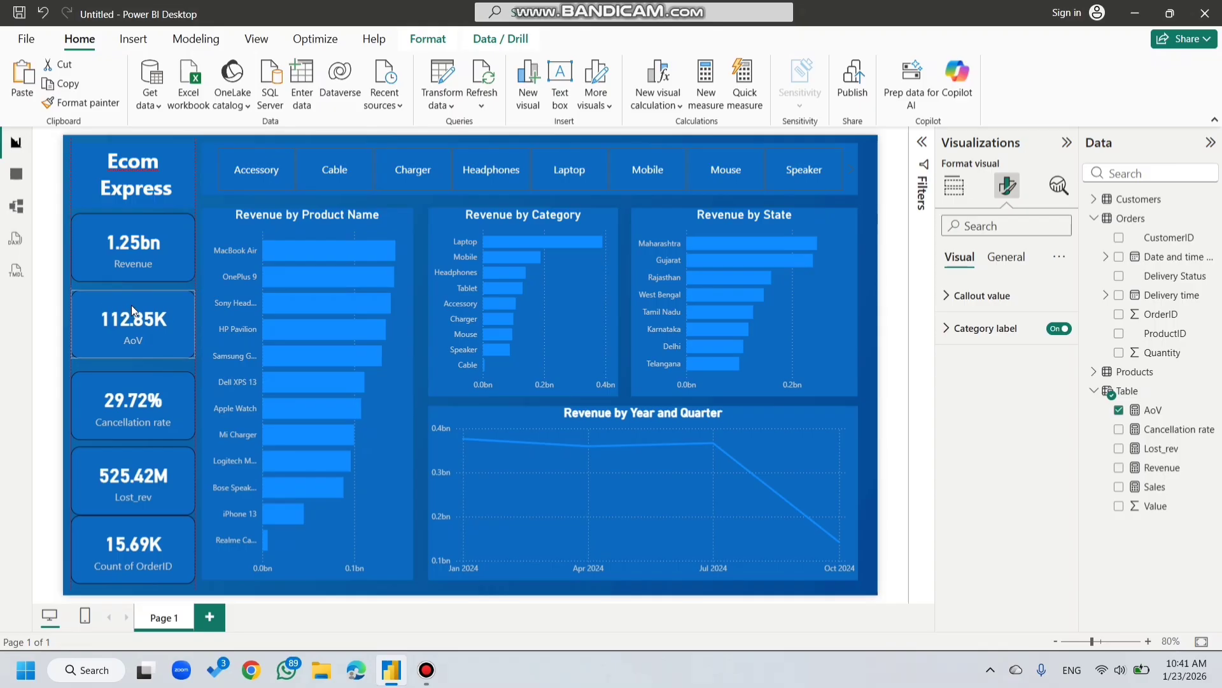
click(132, 380)
drag(132, 449, 131, 443)
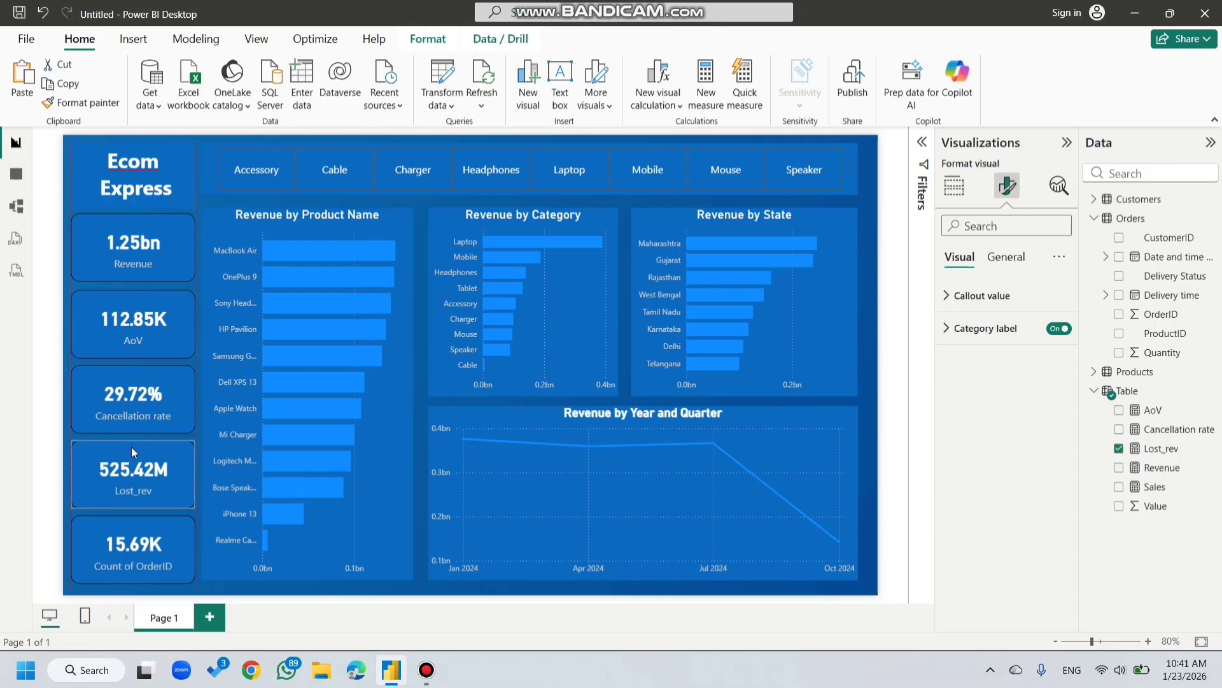
click(45, 468)
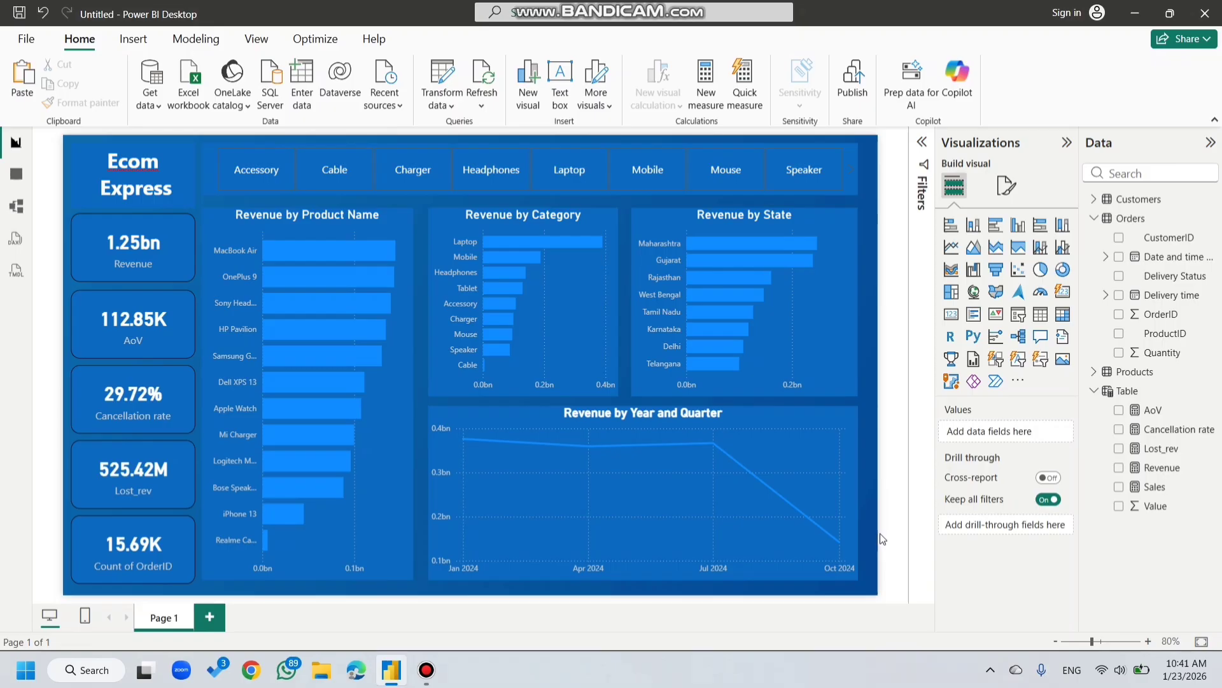
Step: Test the Category slicer by filtering the dashboard to Accessory, Cable, Charger and Mobile in turn, and clear the filter
click(236, 177)
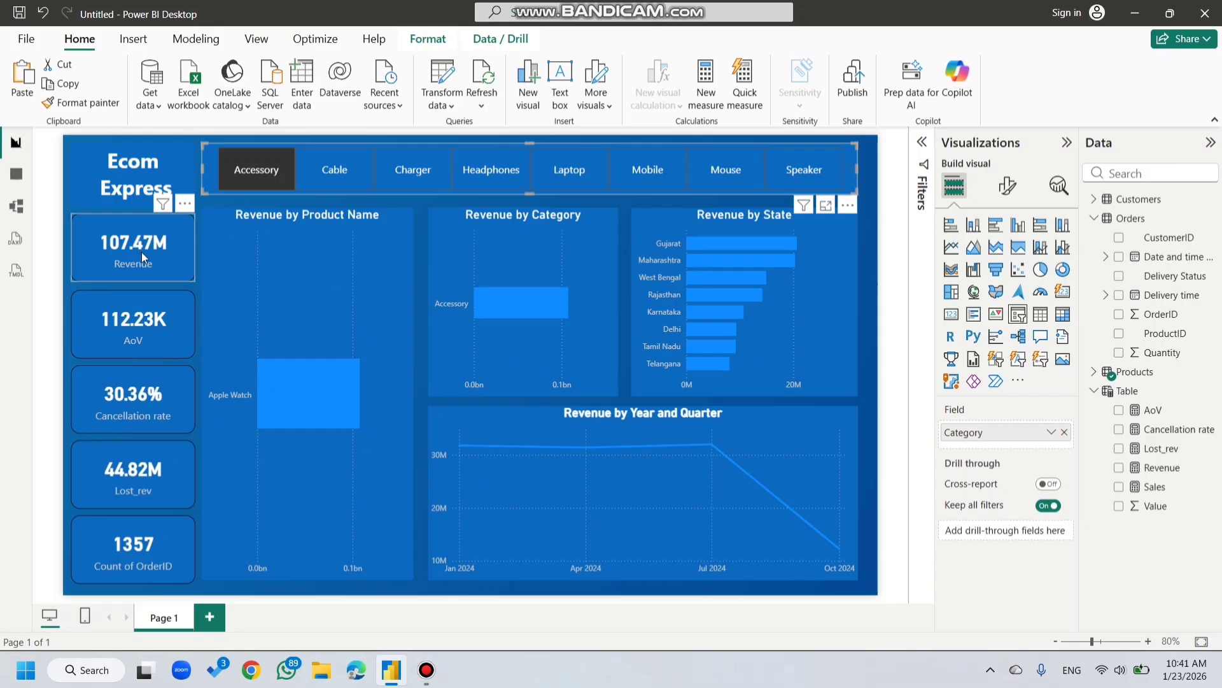
click(325, 182)
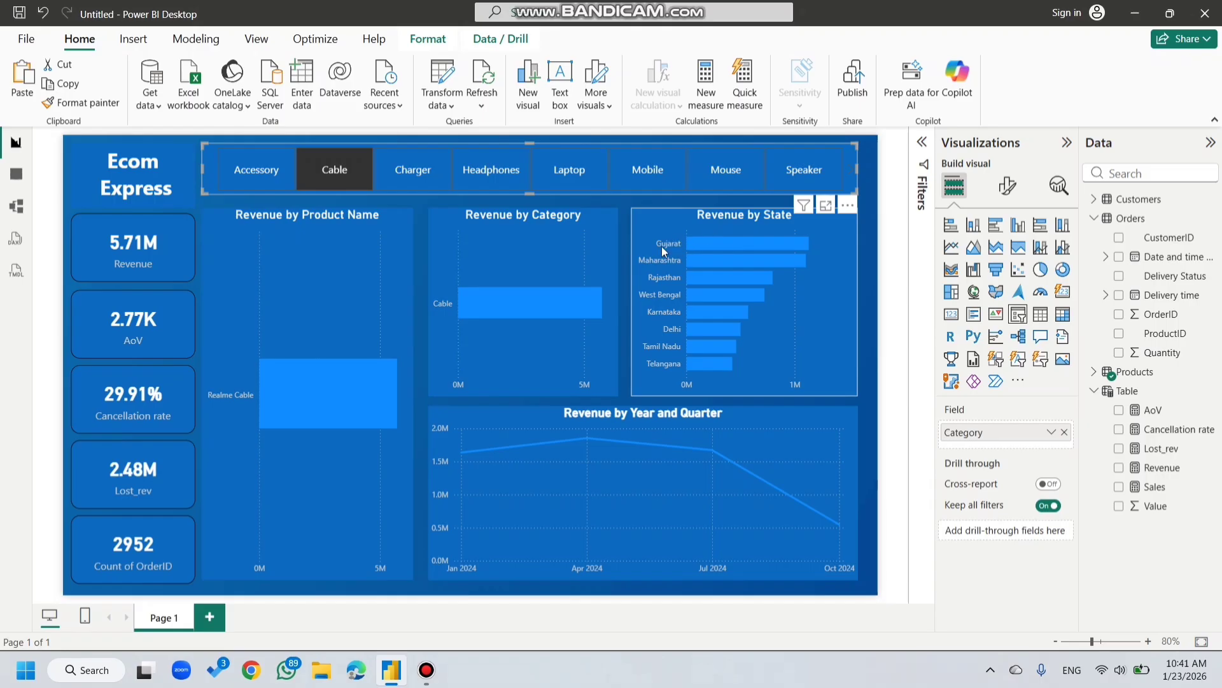
click(406, 183)
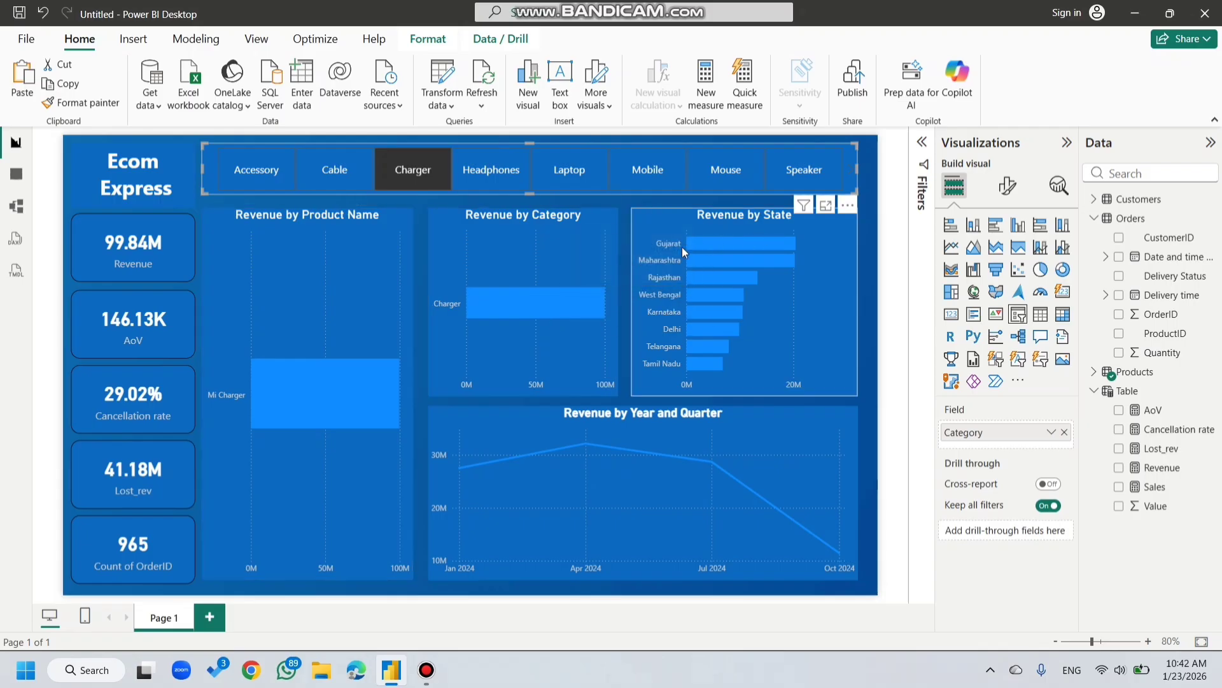
click(635, 186)
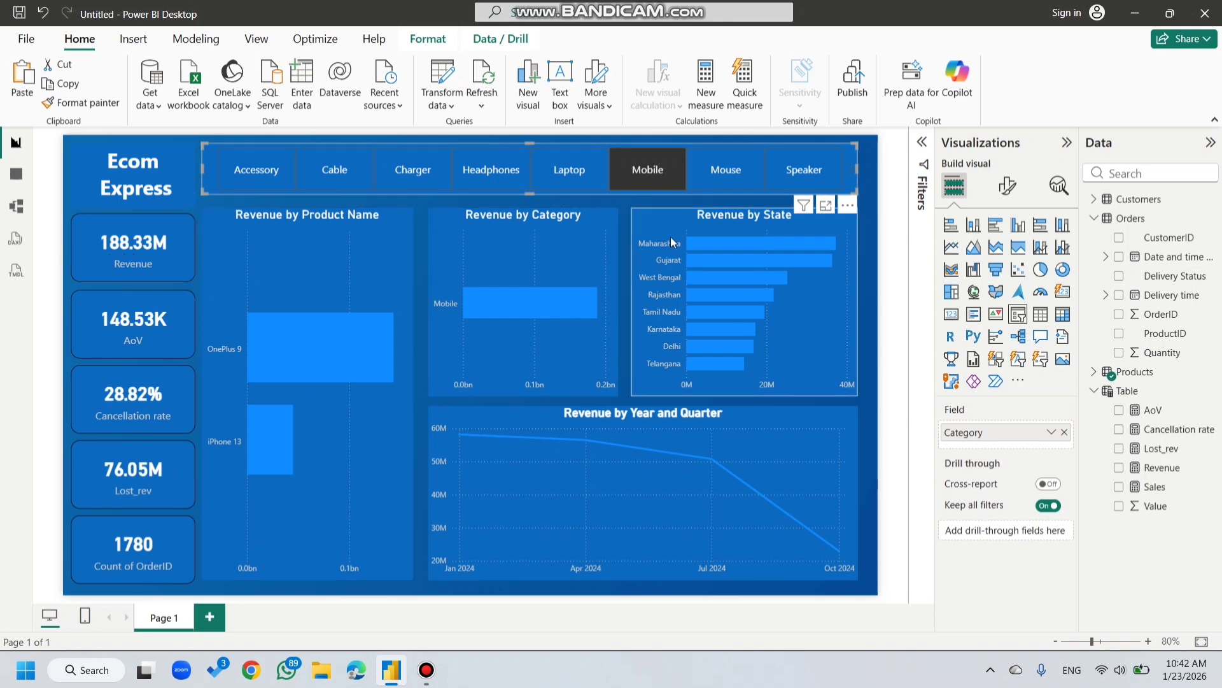
mouse_move(769, 246)
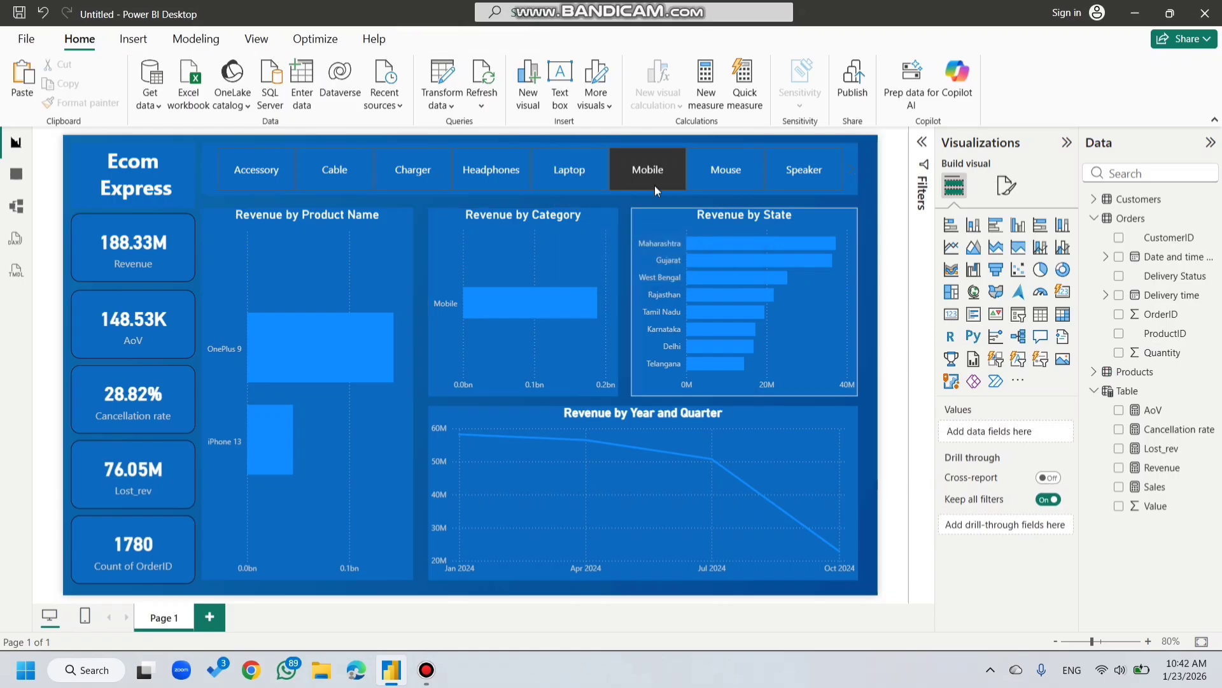
click(663, 169)
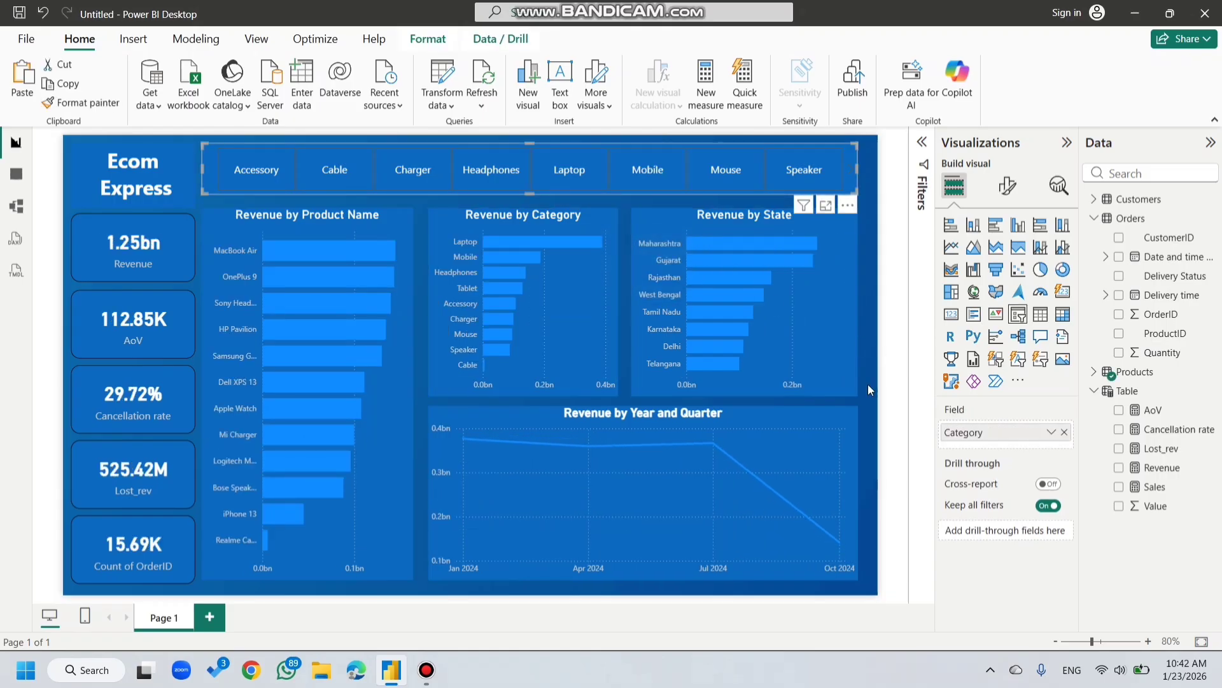